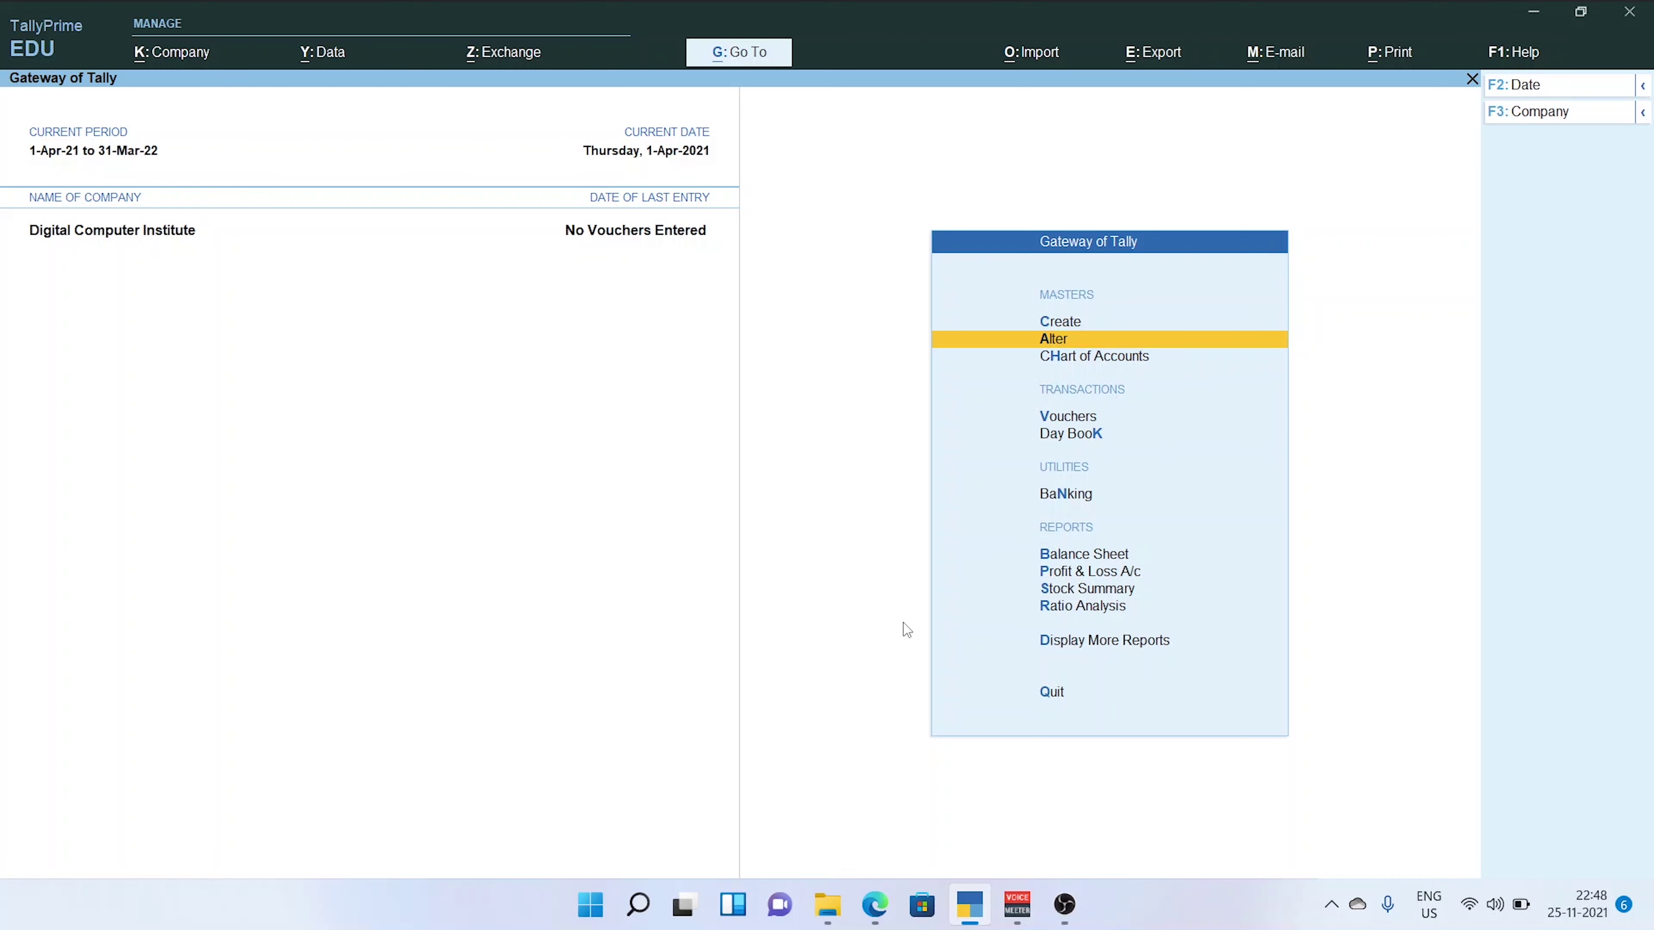
# Start creating a ledger master named Capital, leaving its alias blank
pyautogui.press('Up')
pyautogui.press('Return')
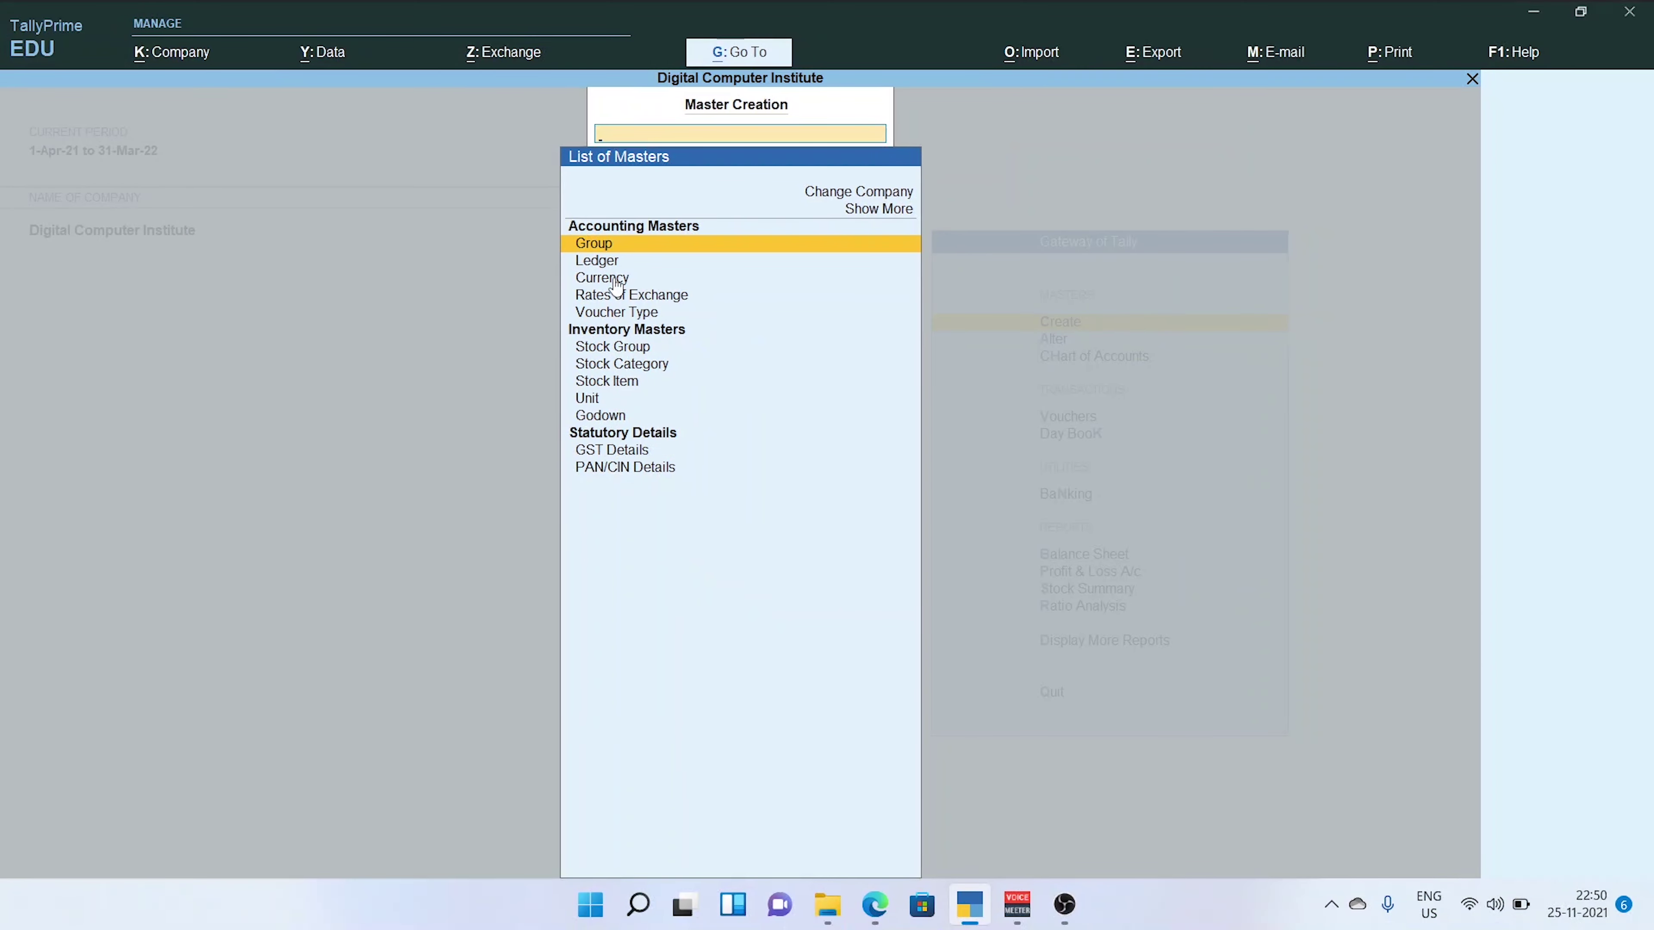
pyautogui.press('Down')
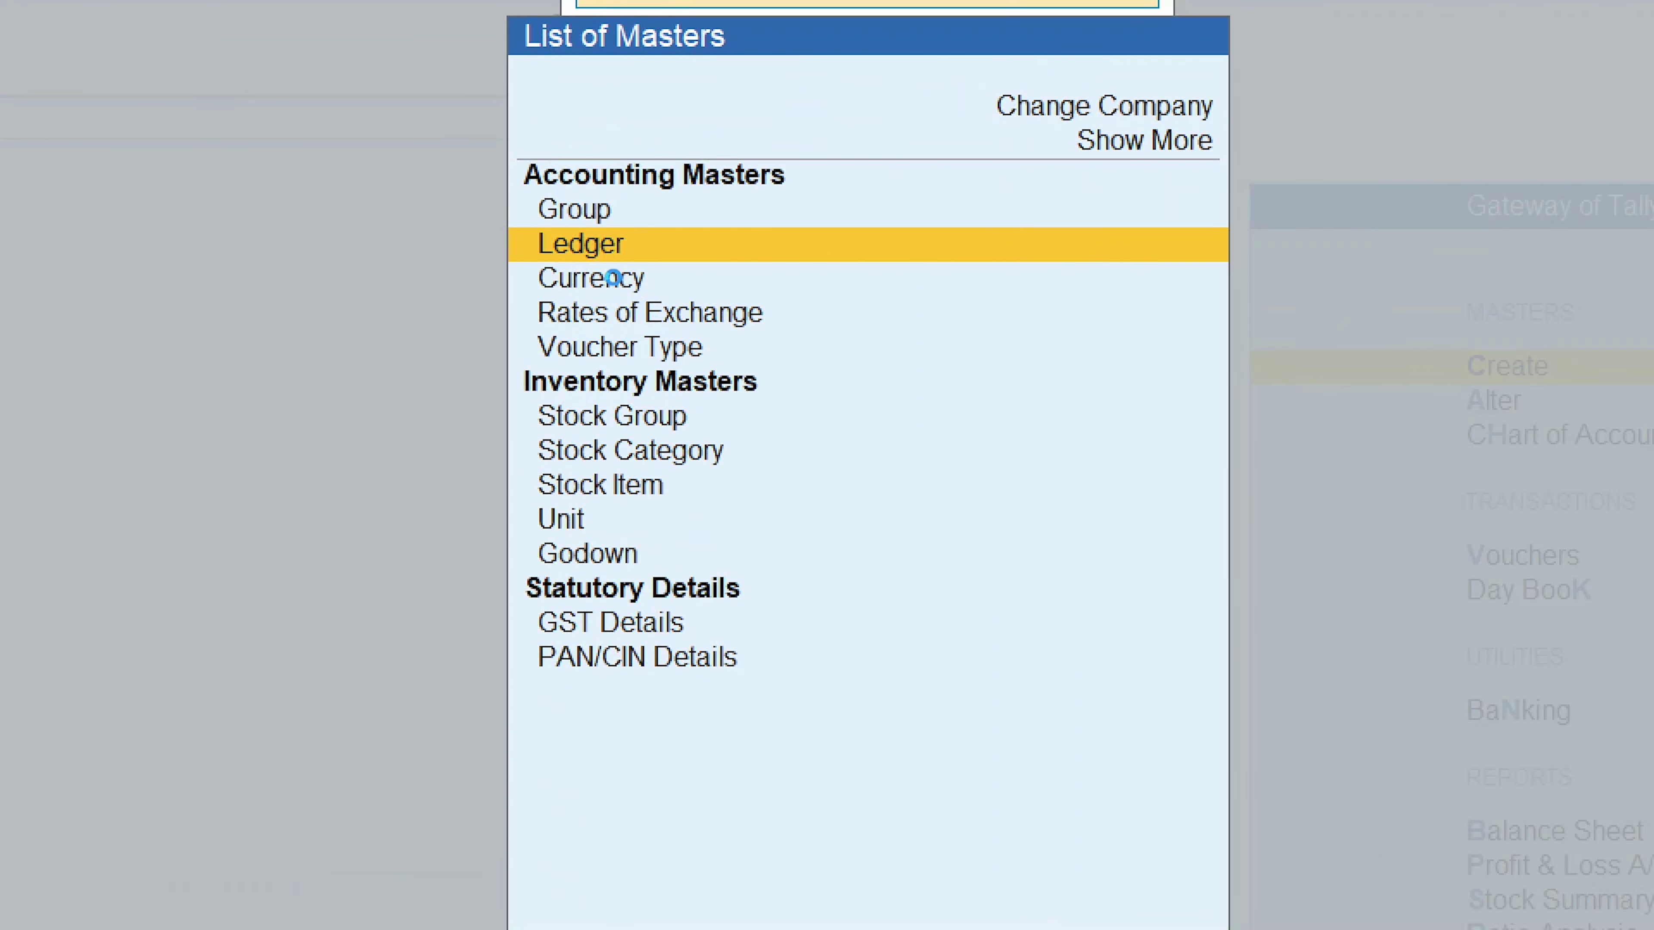
pyautogui.press('Return')
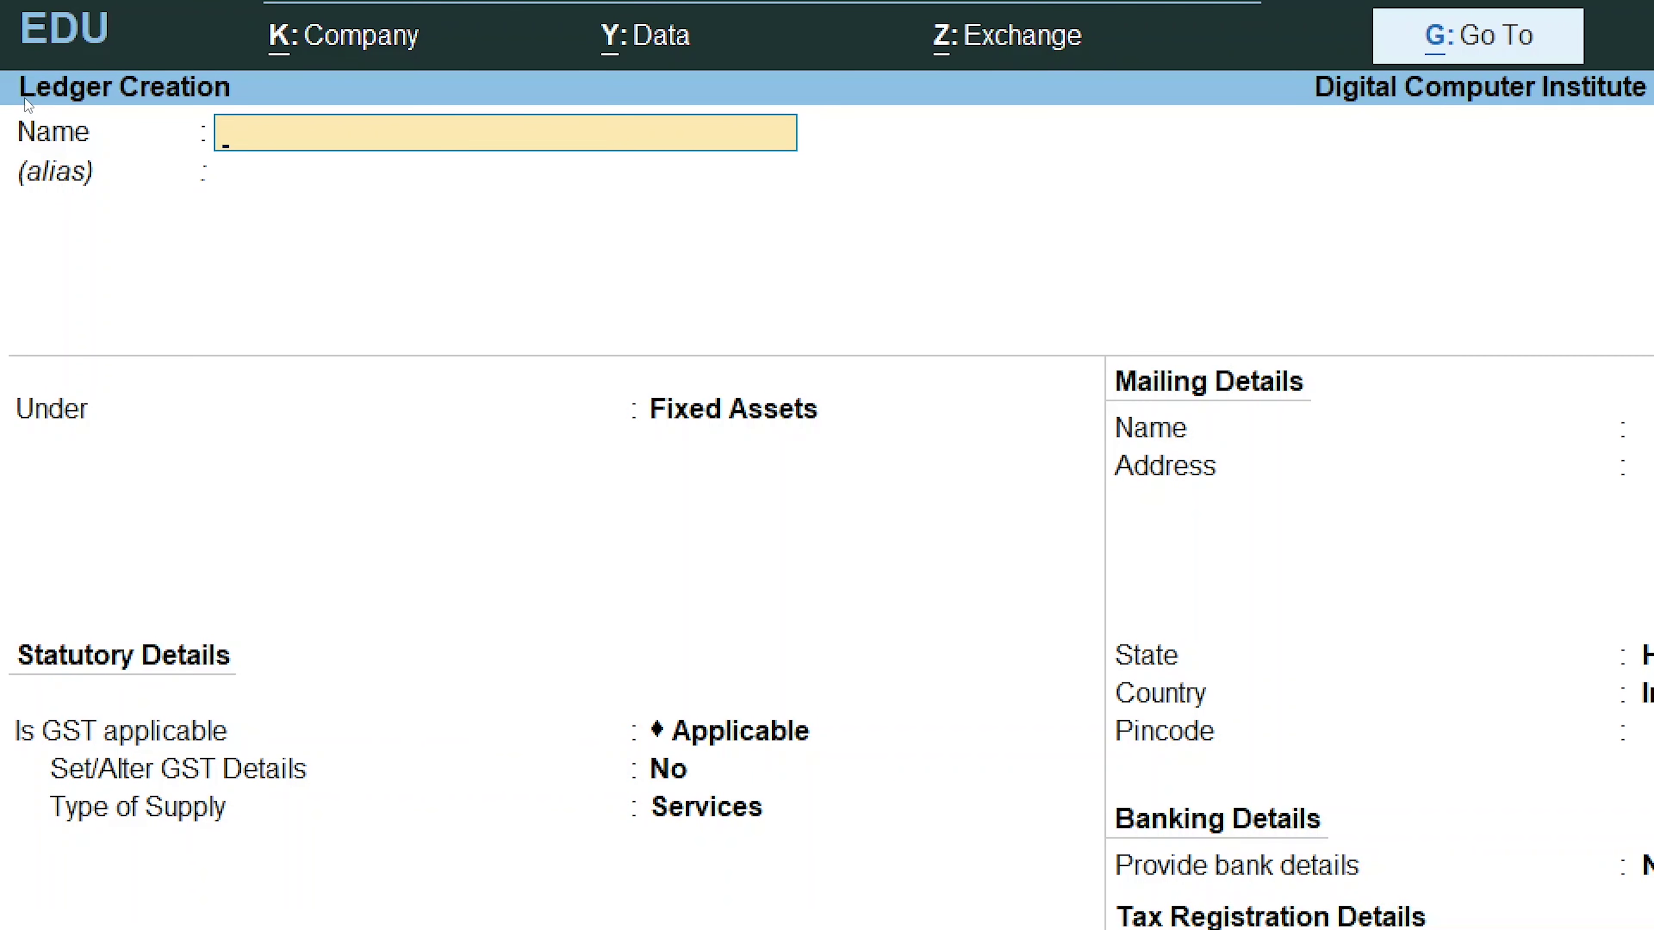
pyautogui.write('Capital')
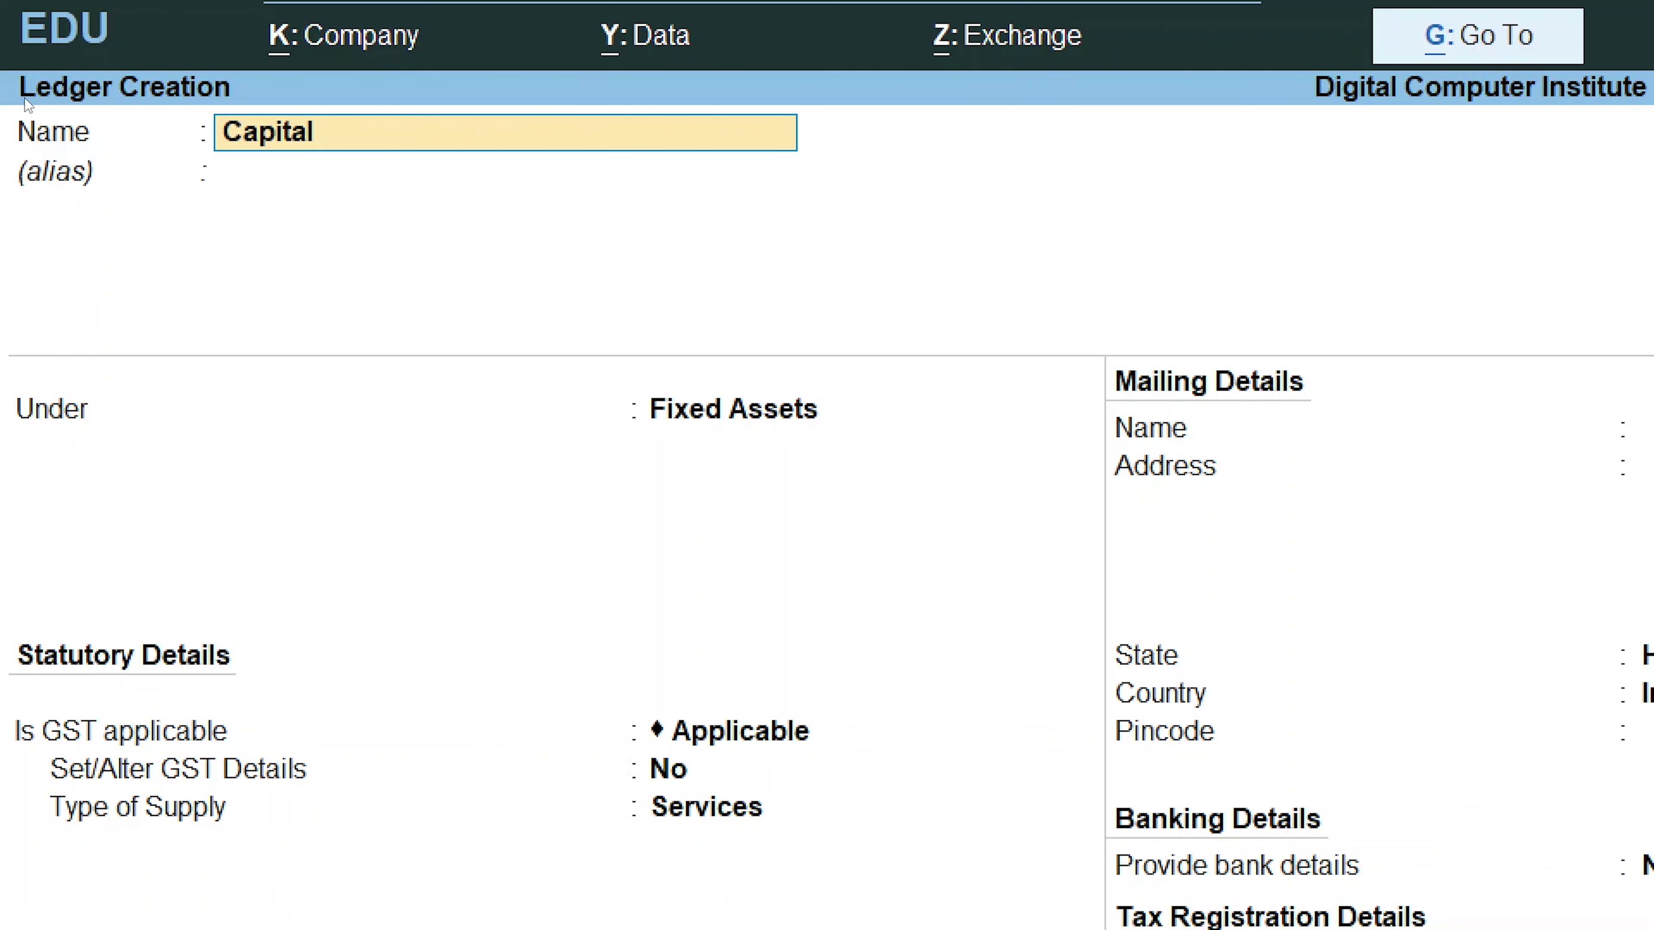
pyautogui.press('Return')
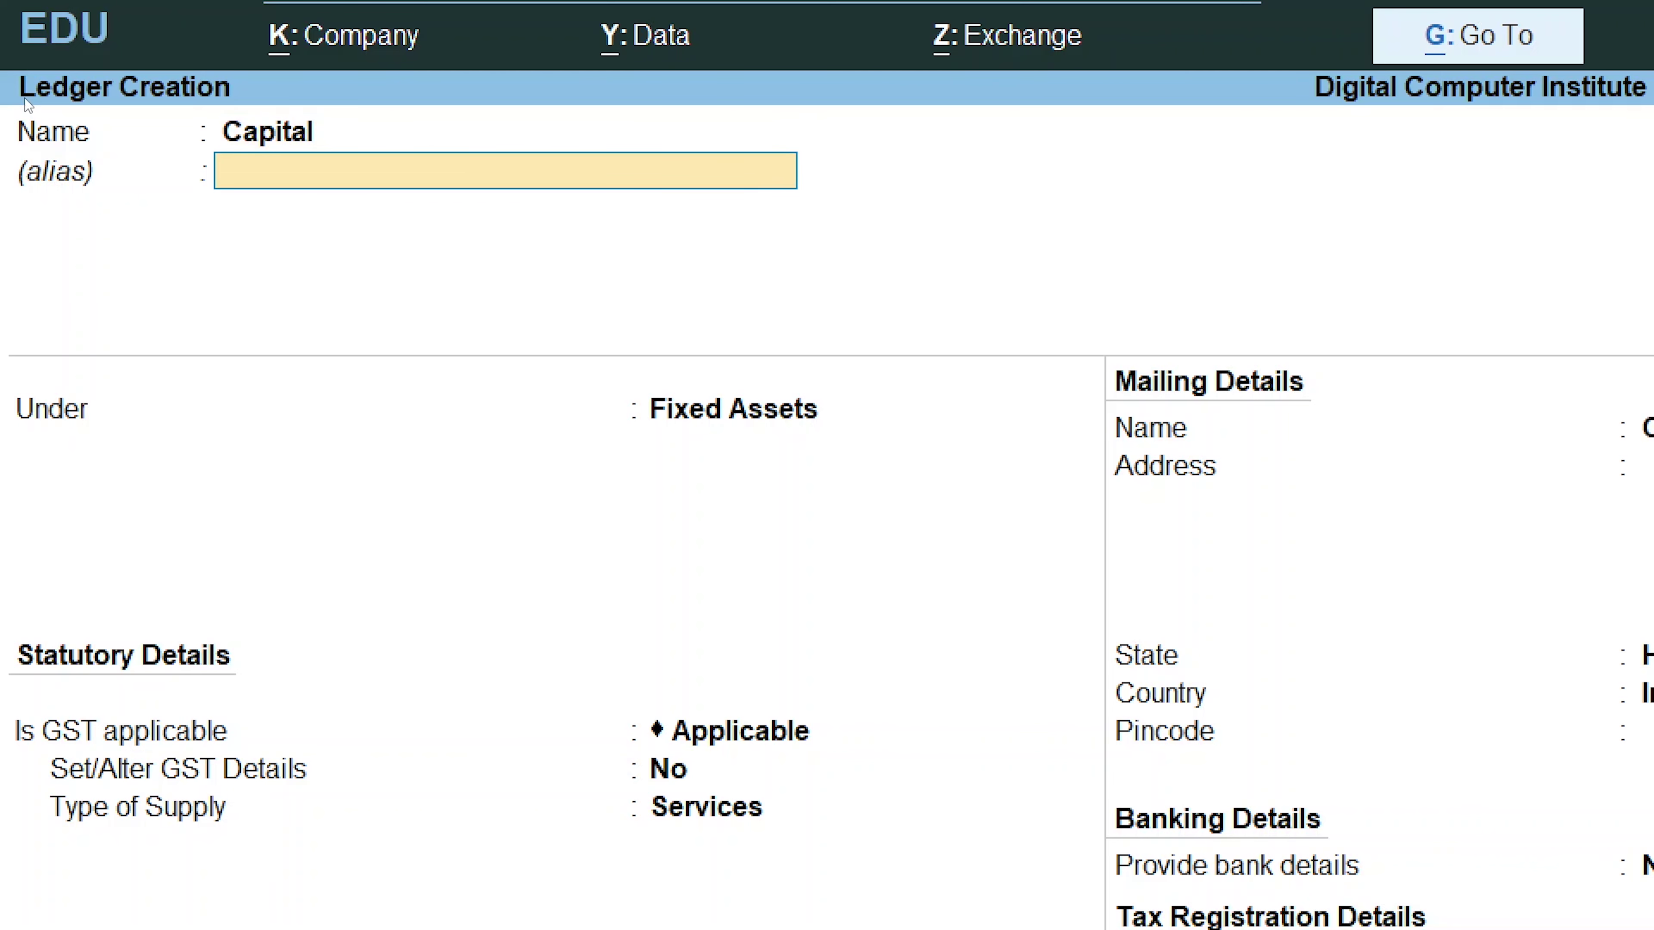
pyautogui.press('Return')
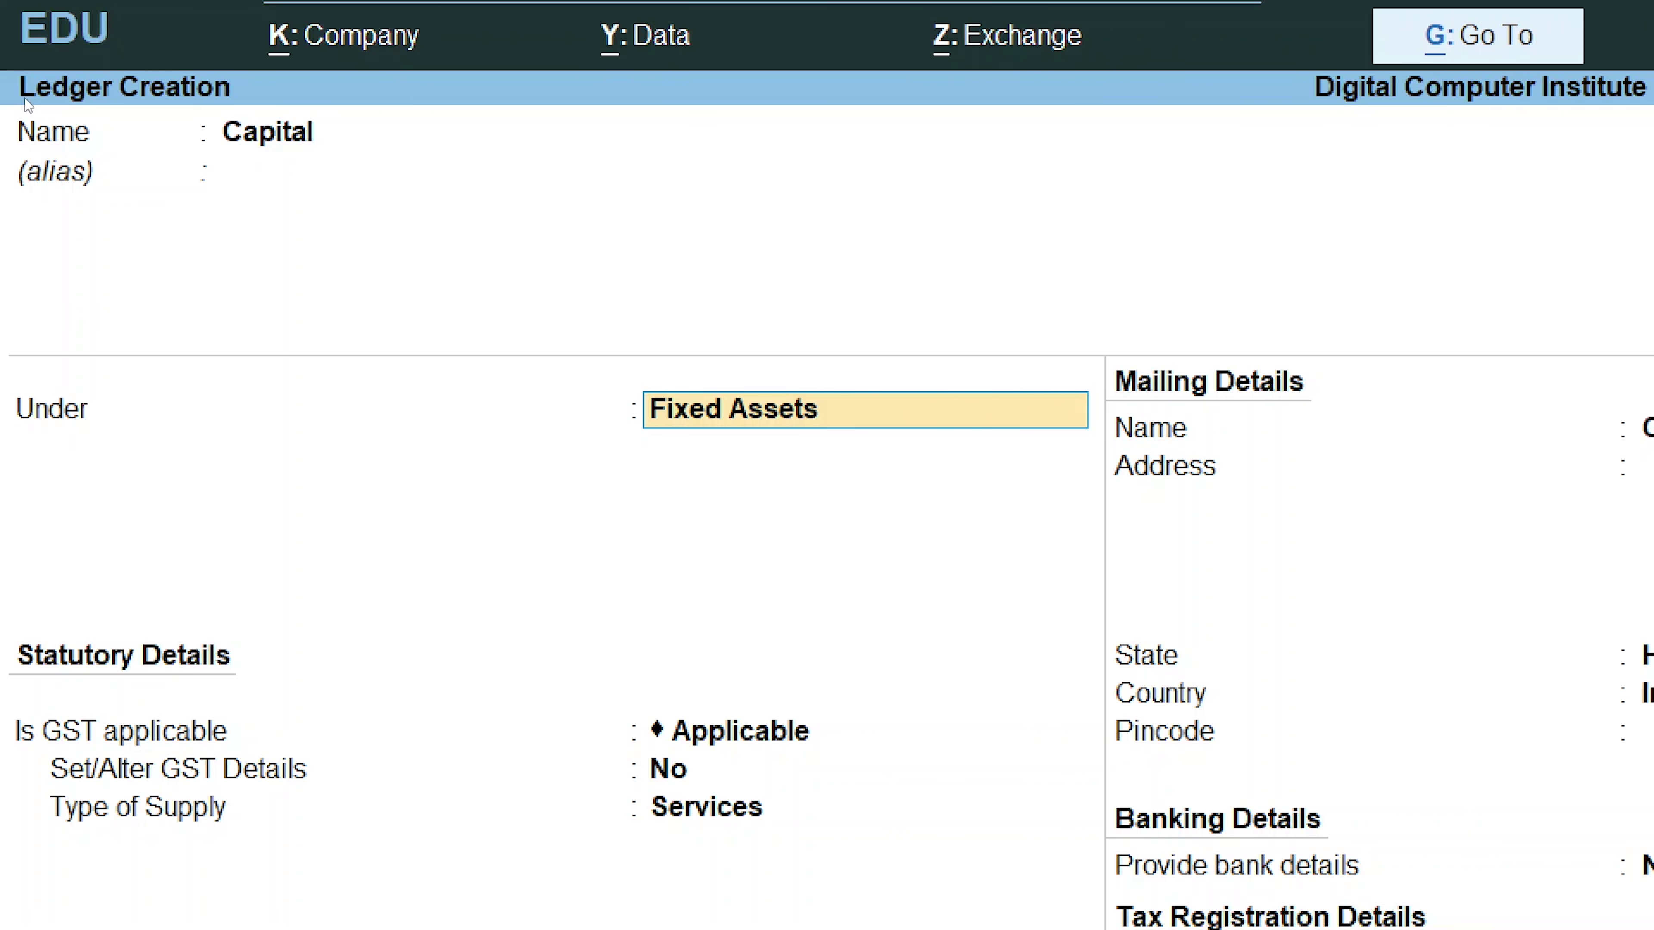
# Place the Capital ledger under the Capital Account group
pyautogui.write('Ca')
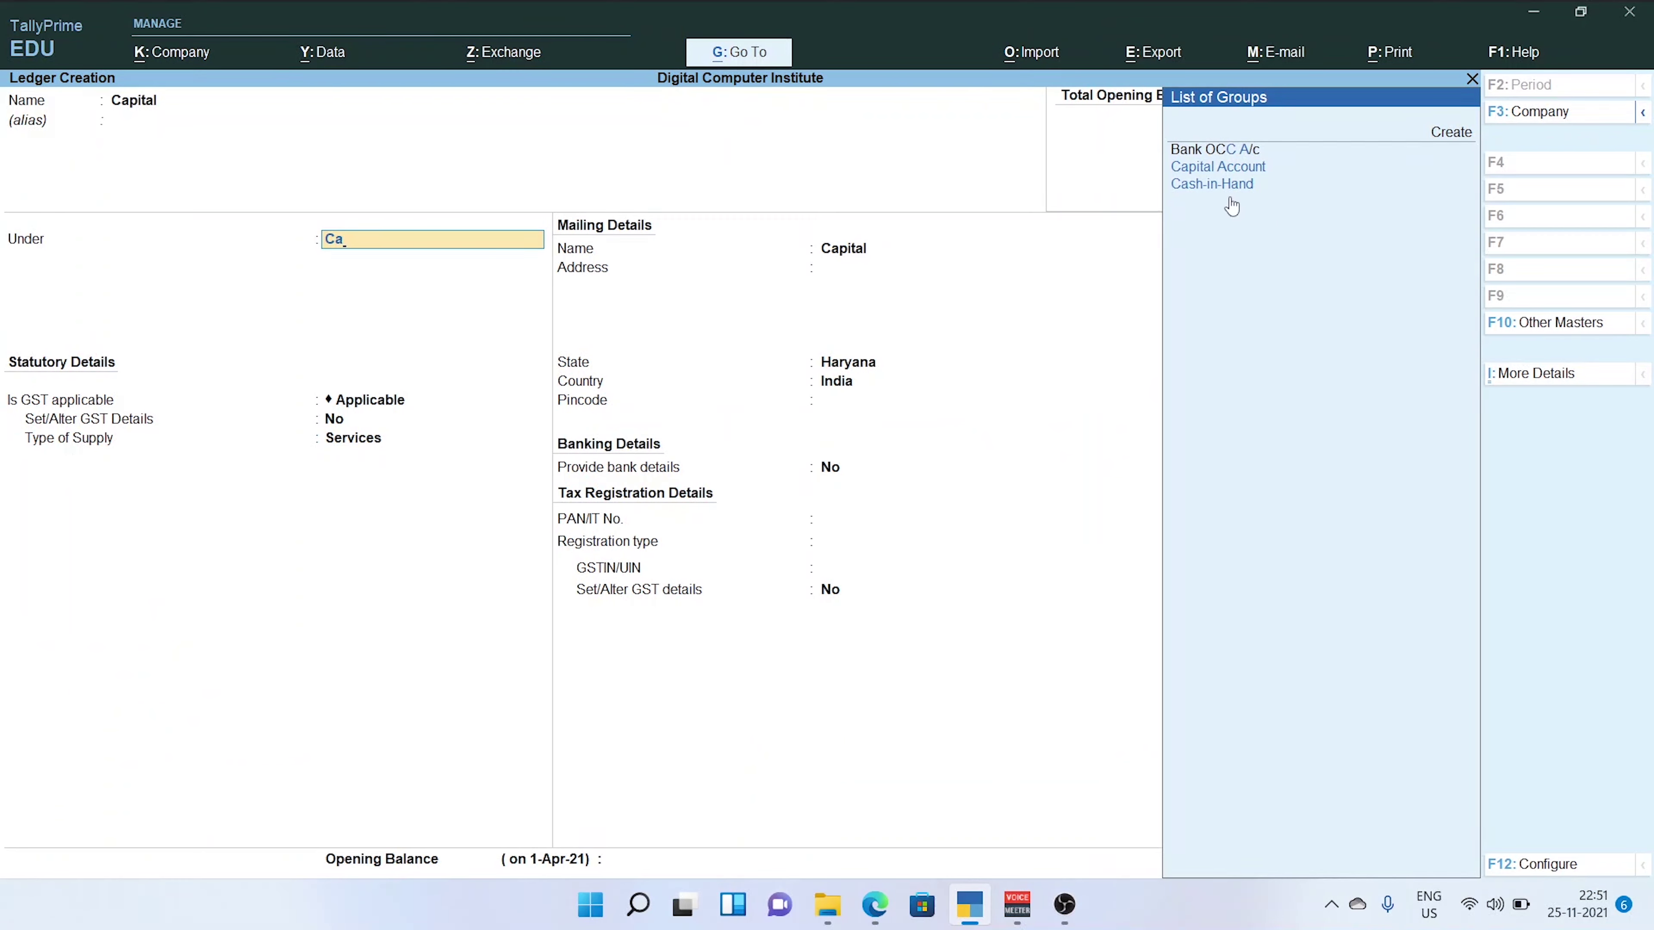
pyautogui.press('BackSpace')
pyautogui.press('BackSpace')
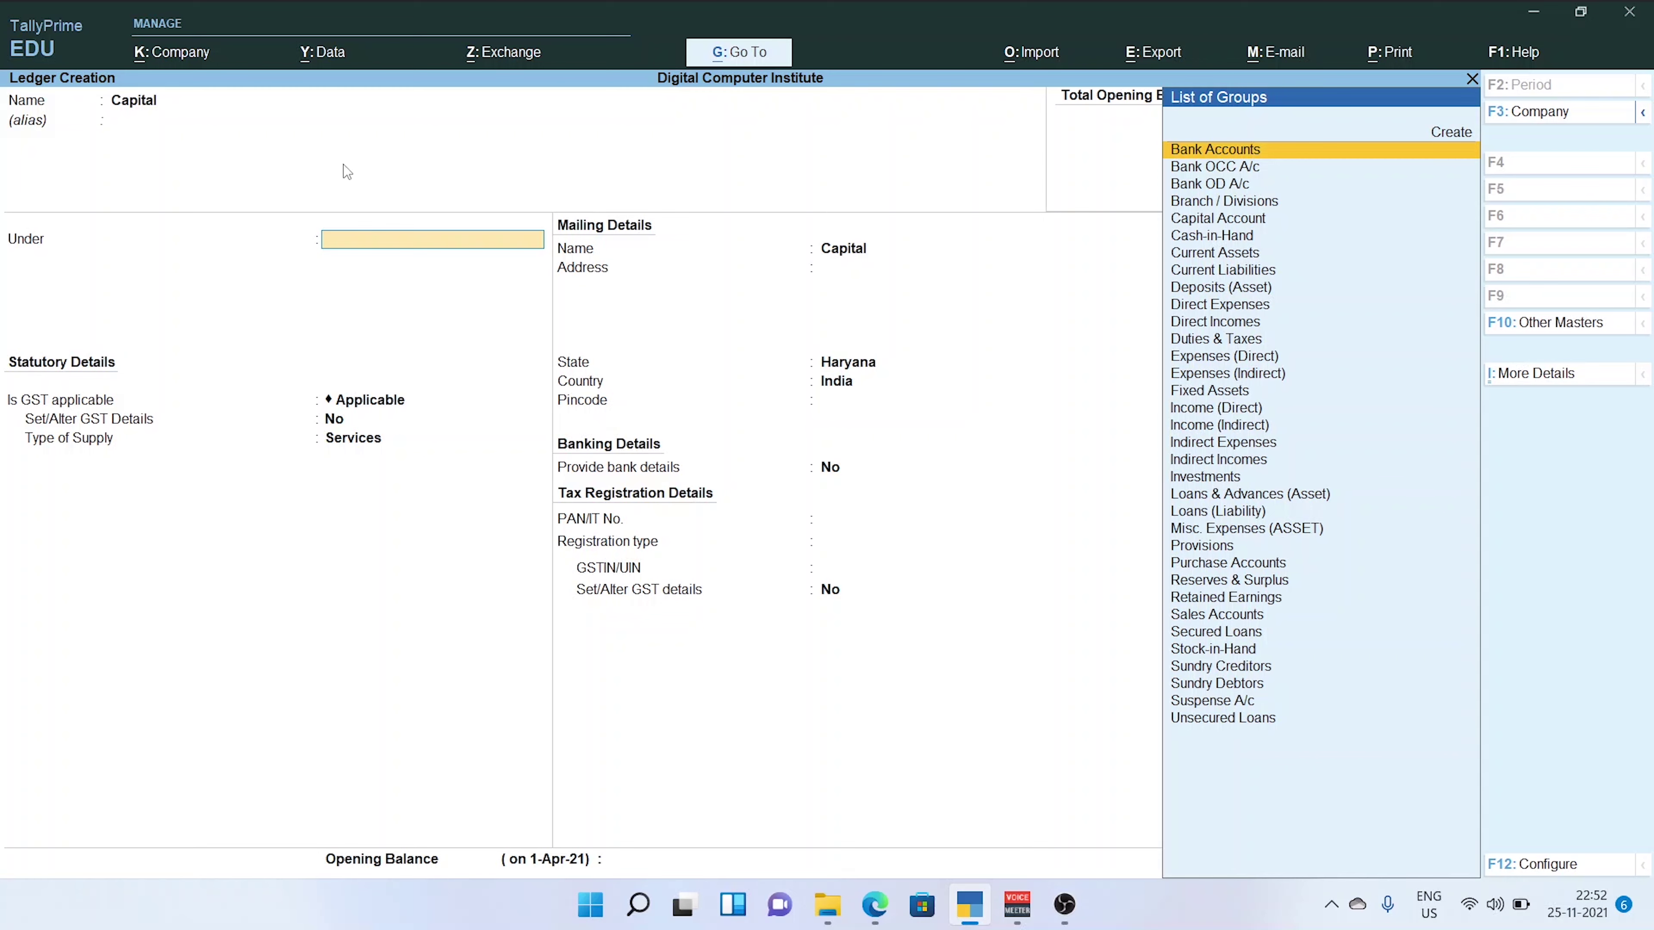
pyautogui.write('Ca')
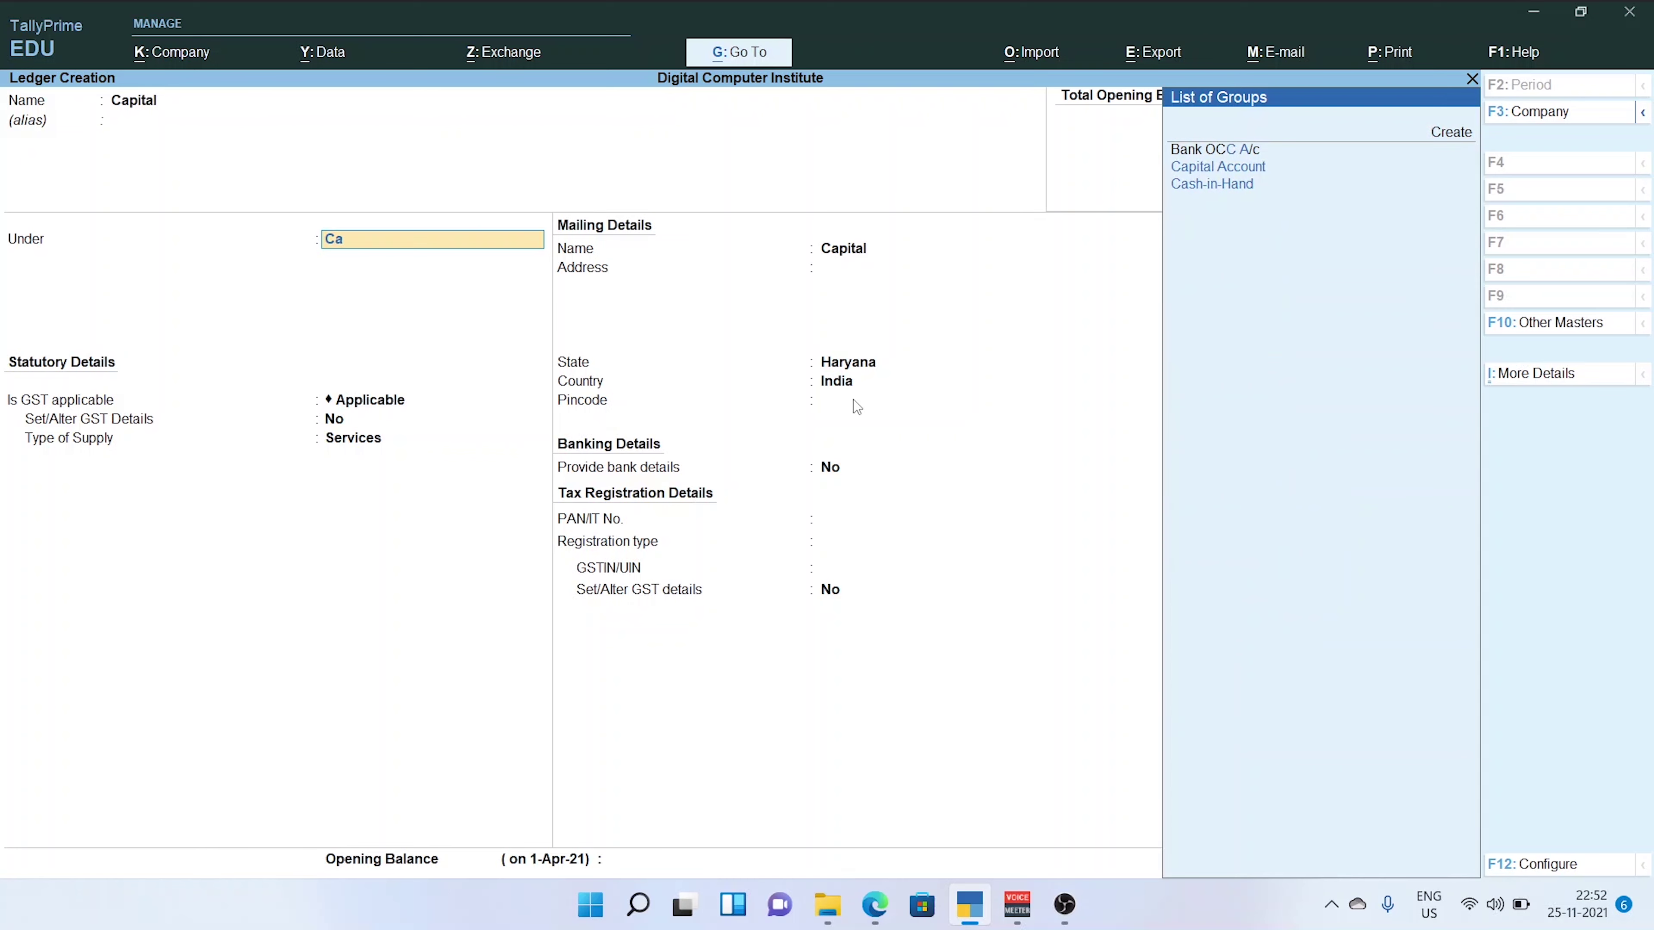
pyautogui.press('Down')
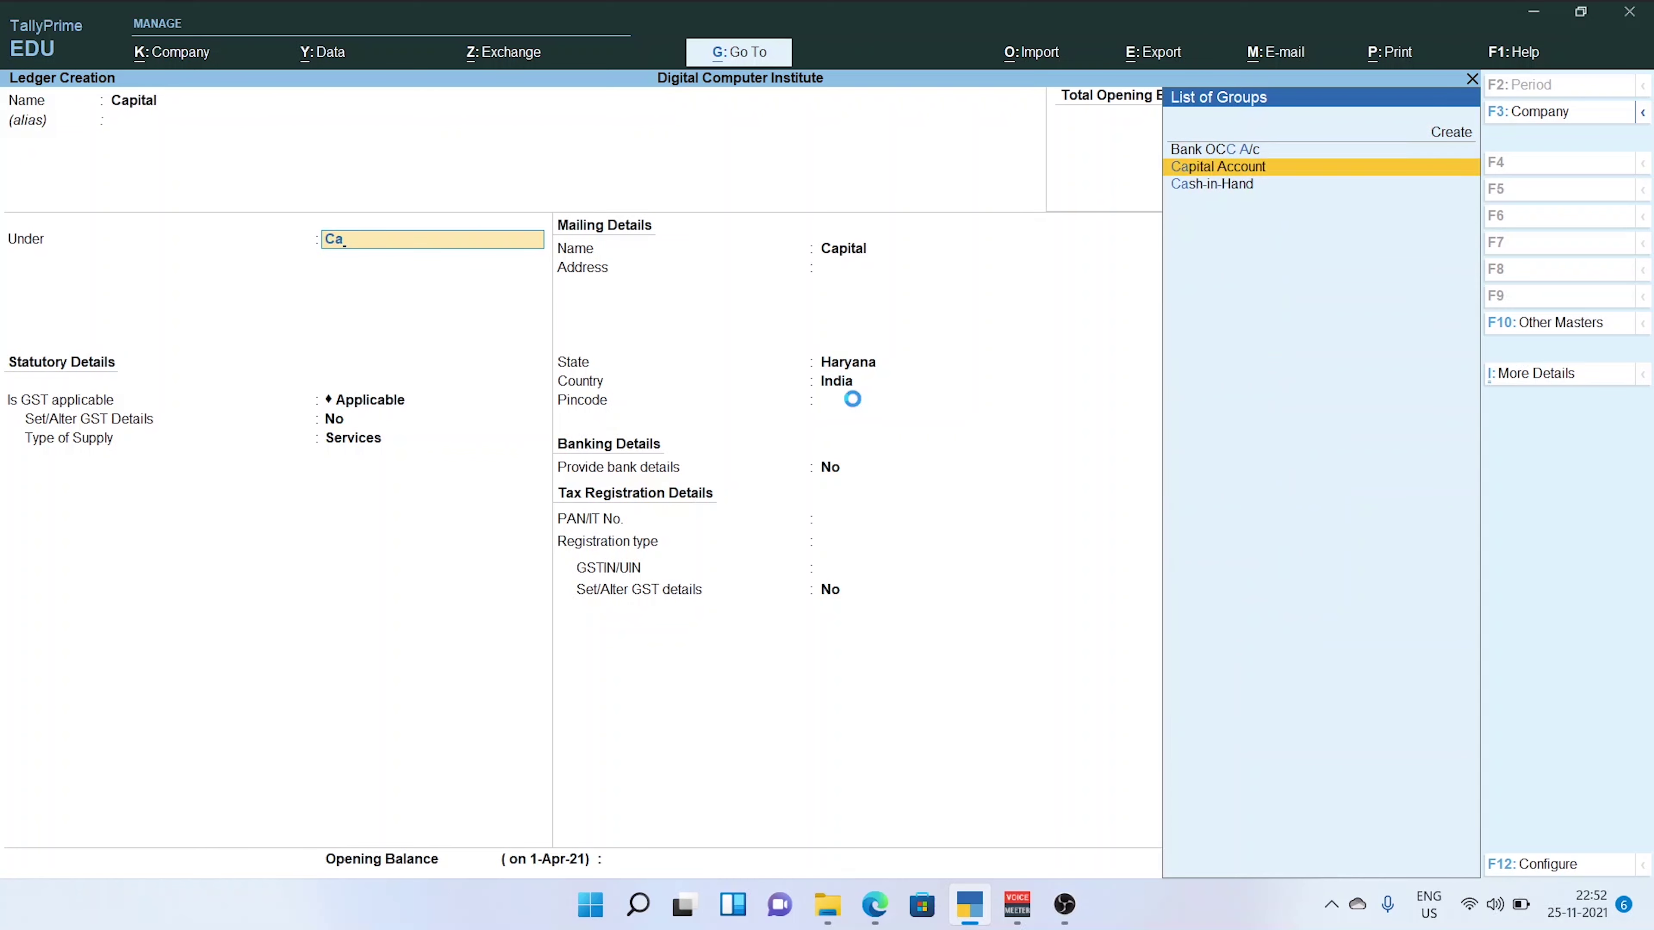
pyautogui.press('Return')
# Accept the default mailing, banking and tax details for the Capital ledger, leave the opening balance blank, and save it
pyautogui.press('Return')
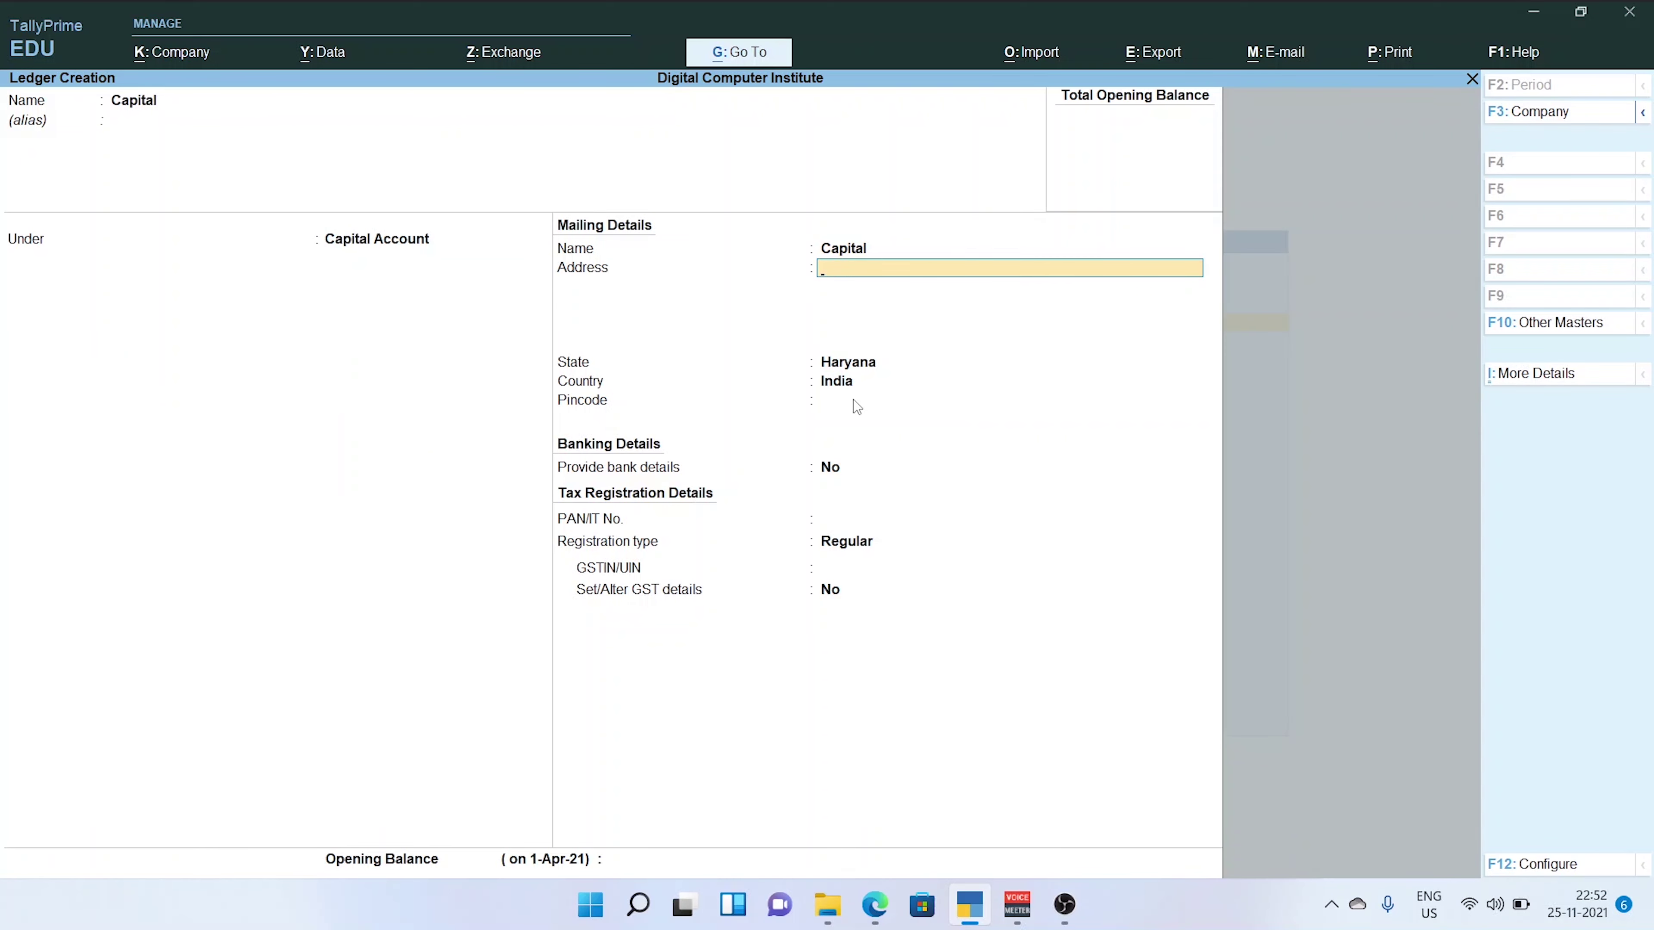
pyautogui.press('Return')
pyautogui.press('Return')
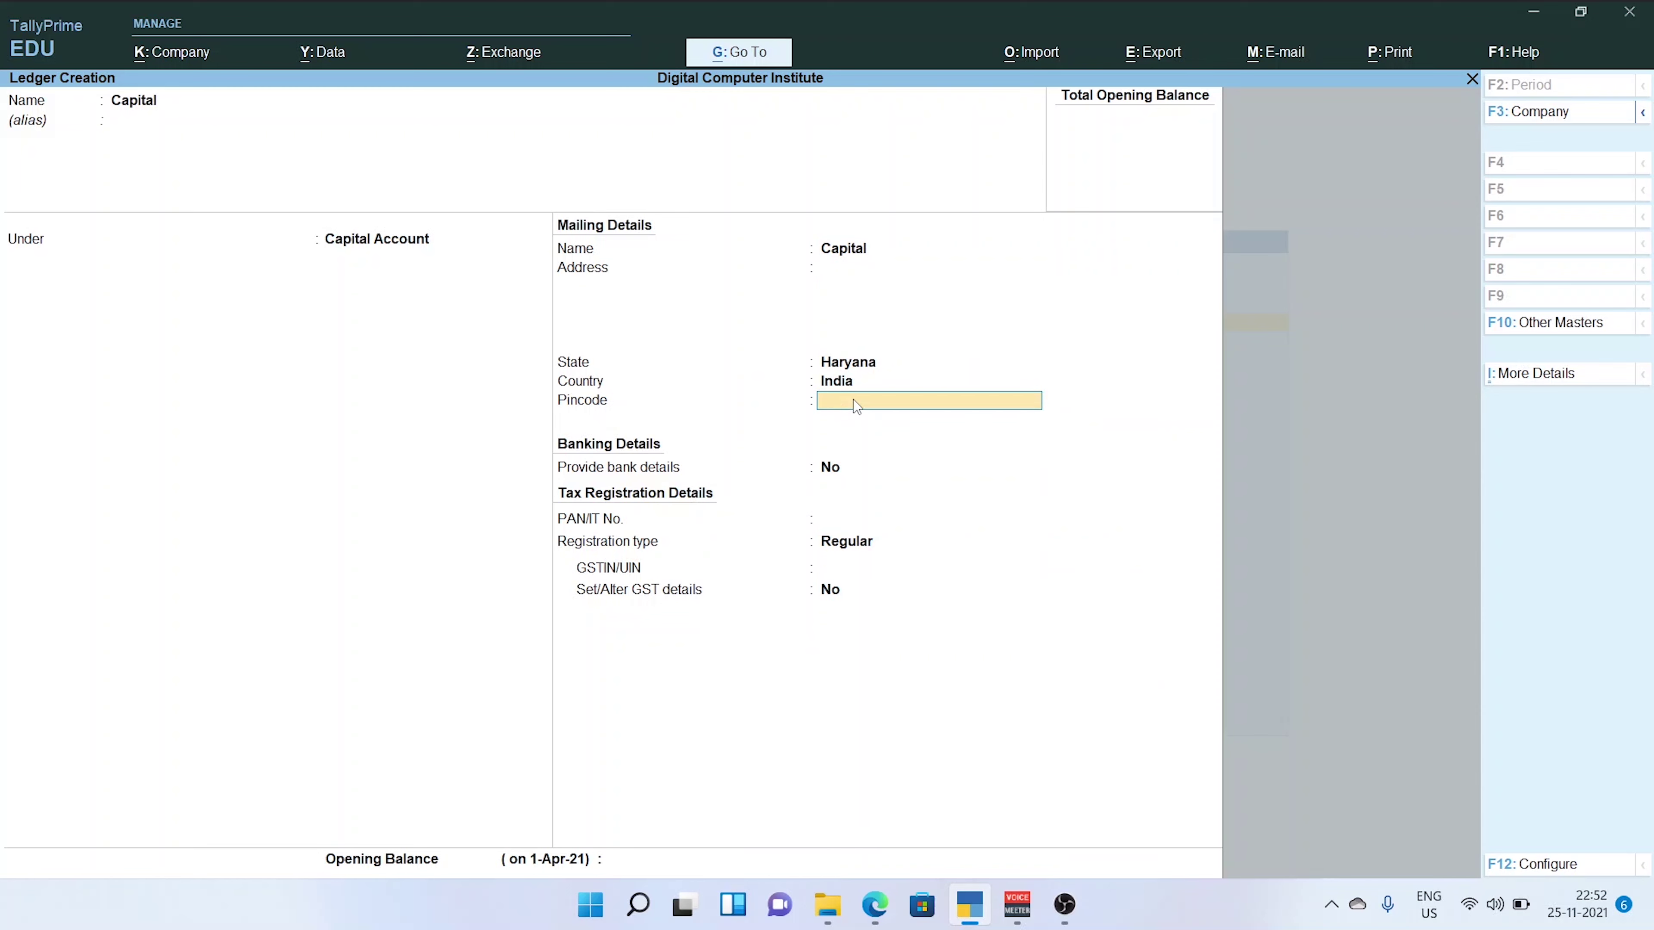
pyautogui.press('Return')
pyautogui.press('Return')
pyautogui.press('Return')
pyautogui.press('Return')
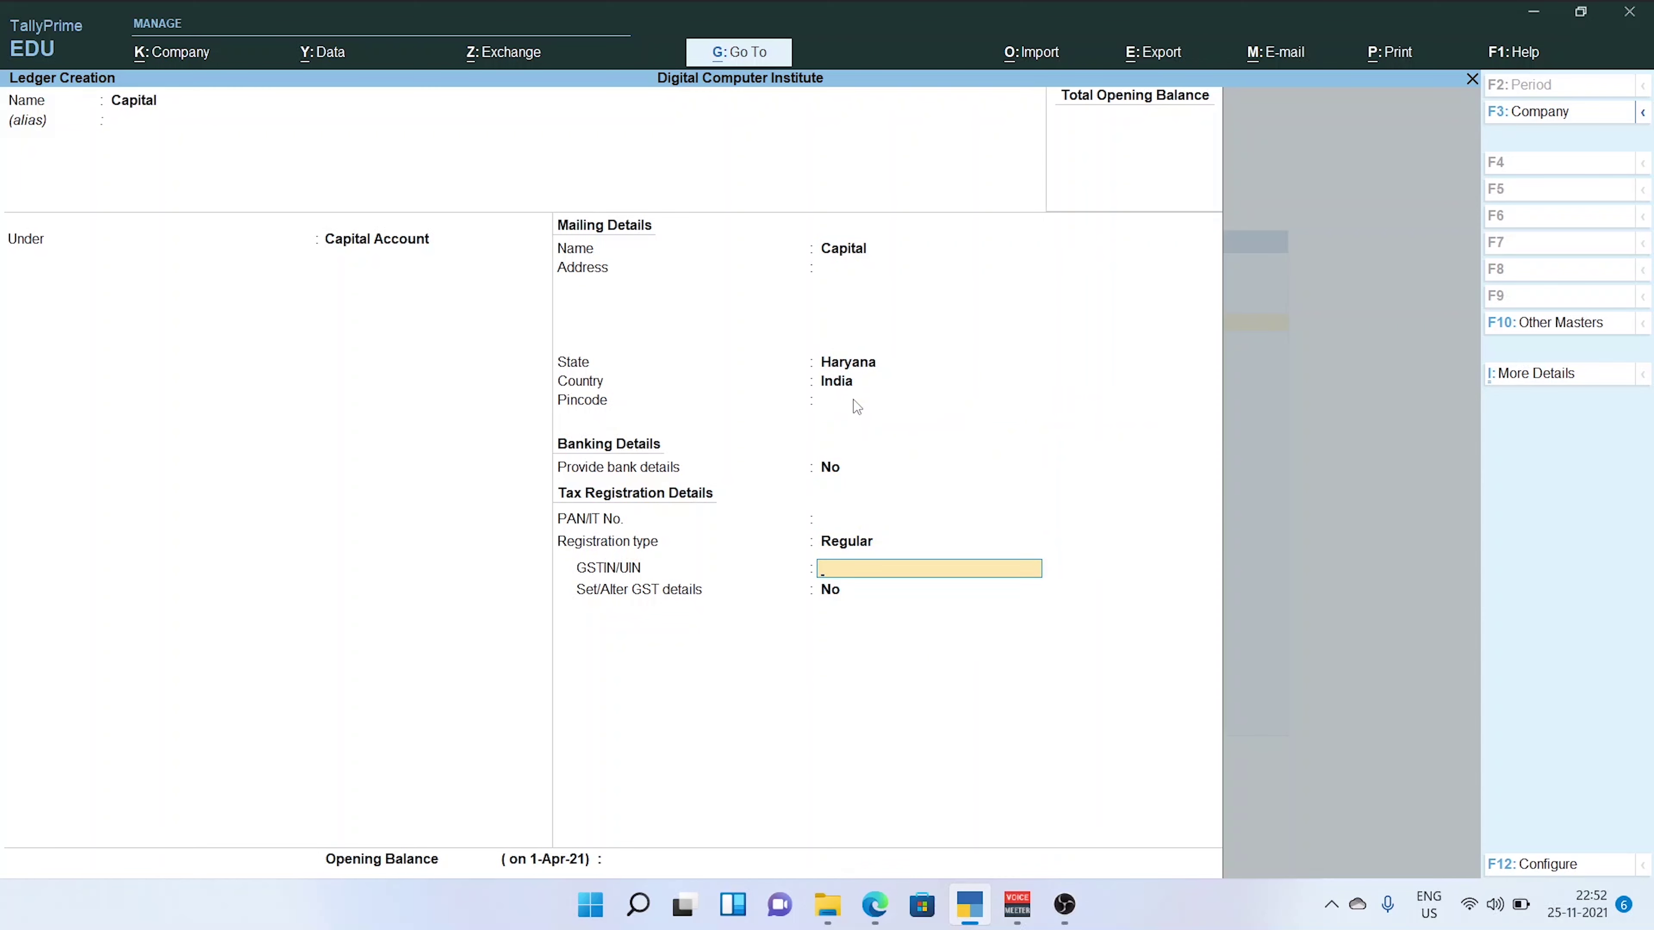
pyautogui.press('Return')
pyautogui.press('Return')
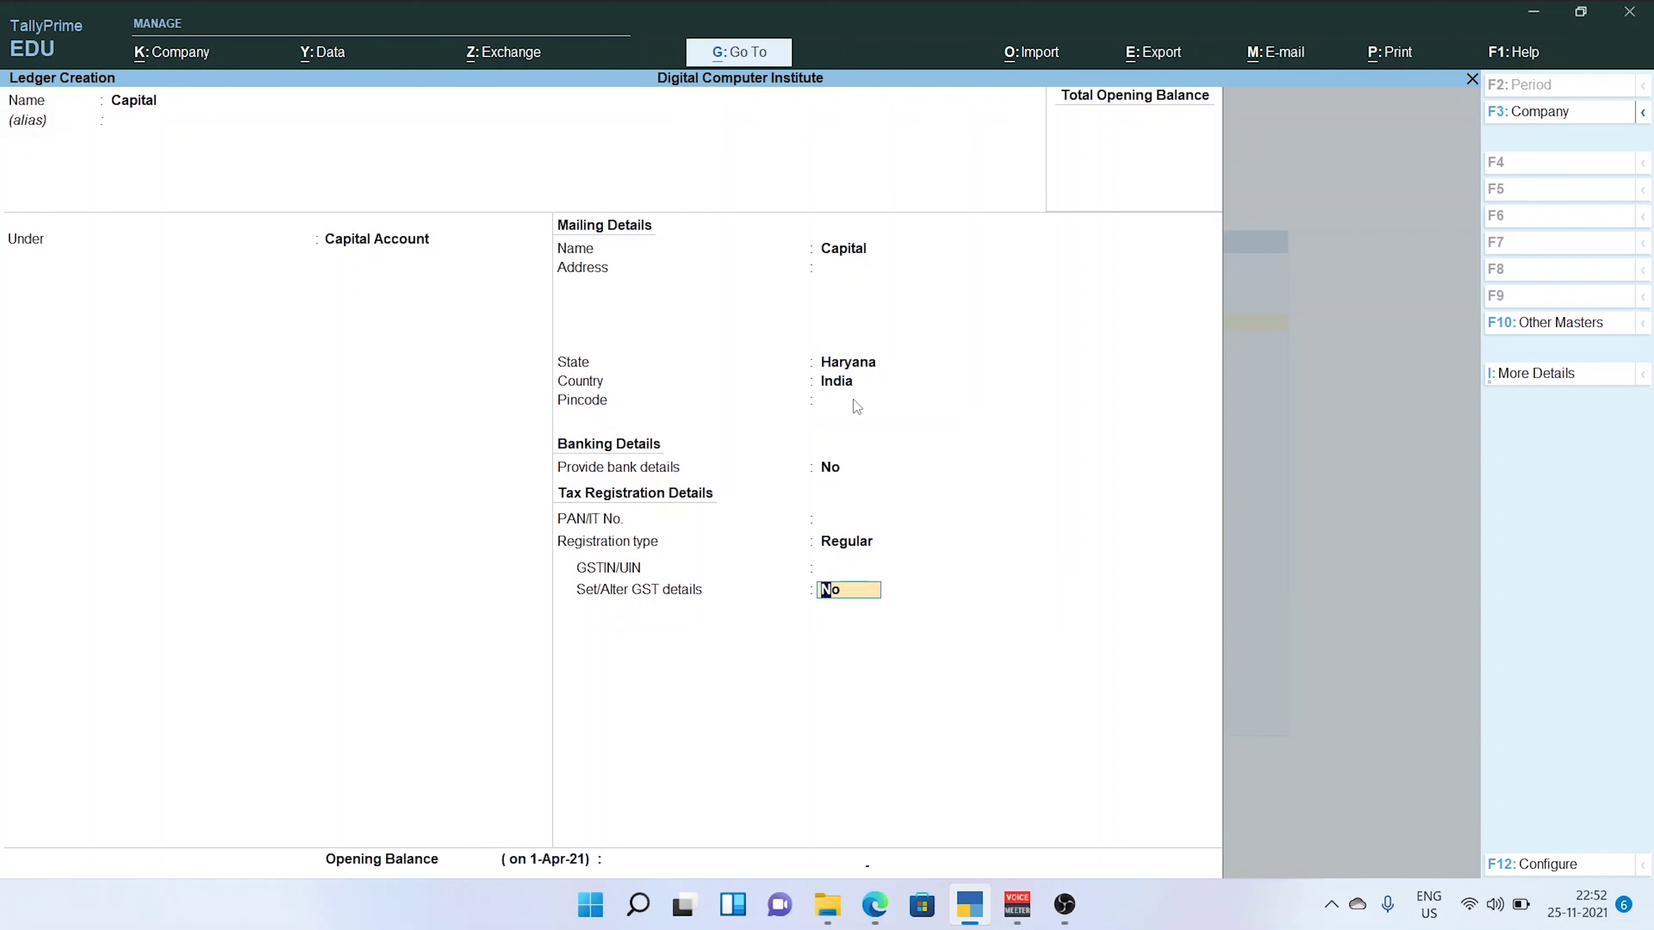
pyautogui.press('Return')
pyautogui.press('Return')
pyautogui.press('Return')
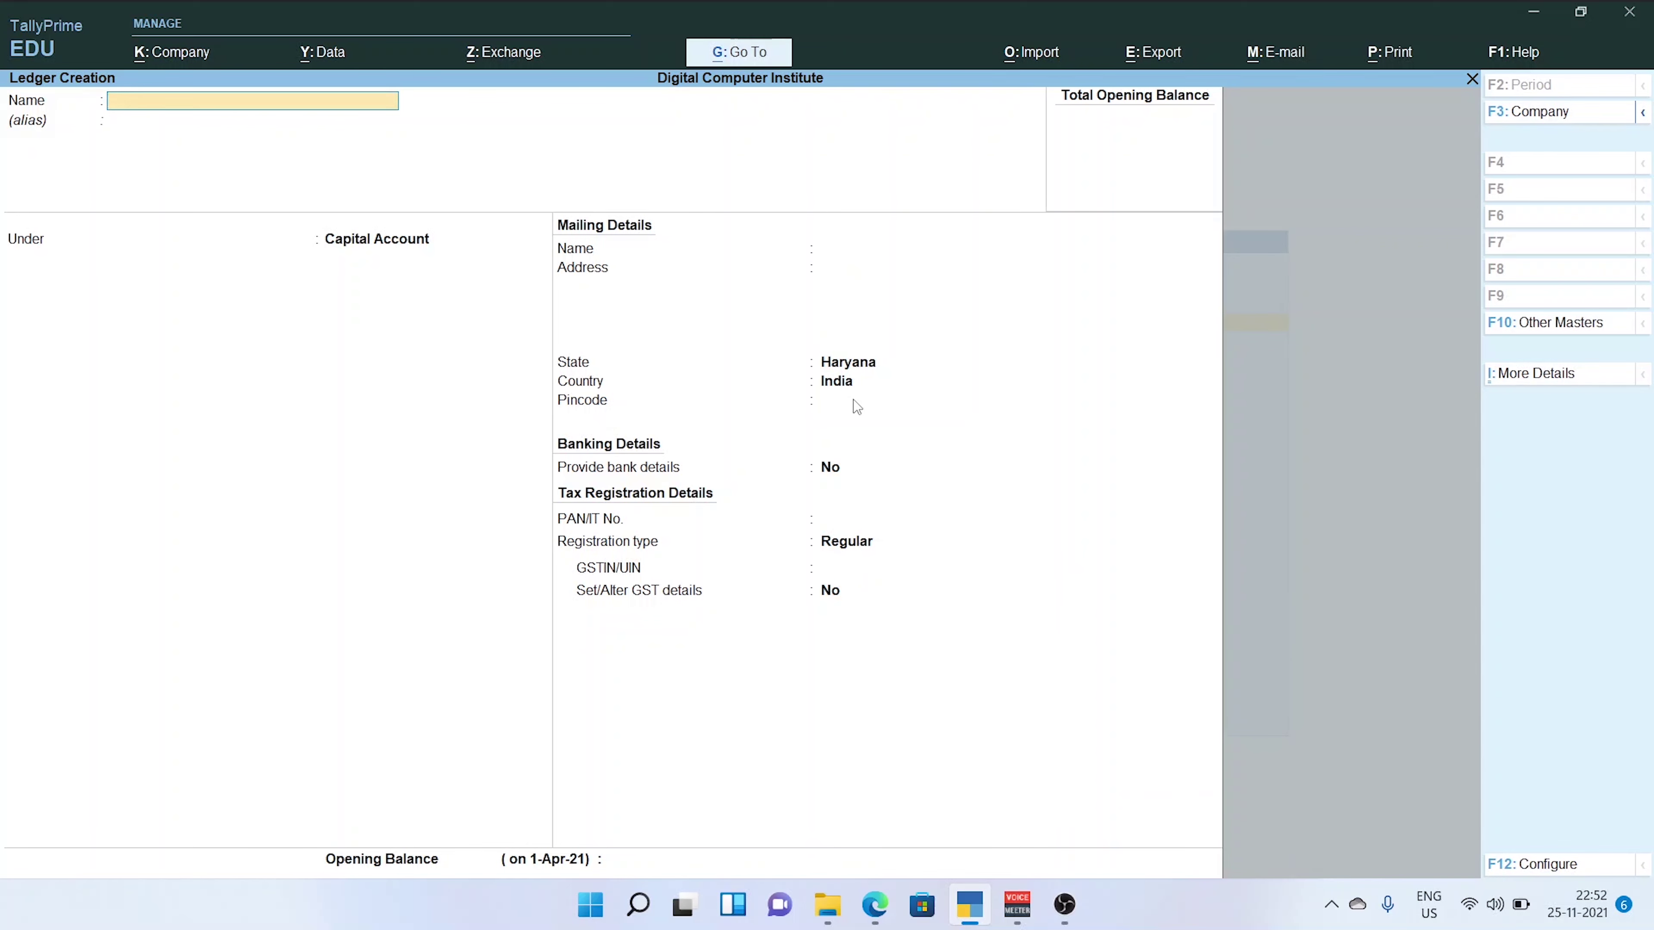
# Name the new ledger Purcahse, with no alias, and place it under the Purchase Accounts group
pyautogui.write('Purcahse')
pyautogui.press('Return')
pyautogui.press('Return')
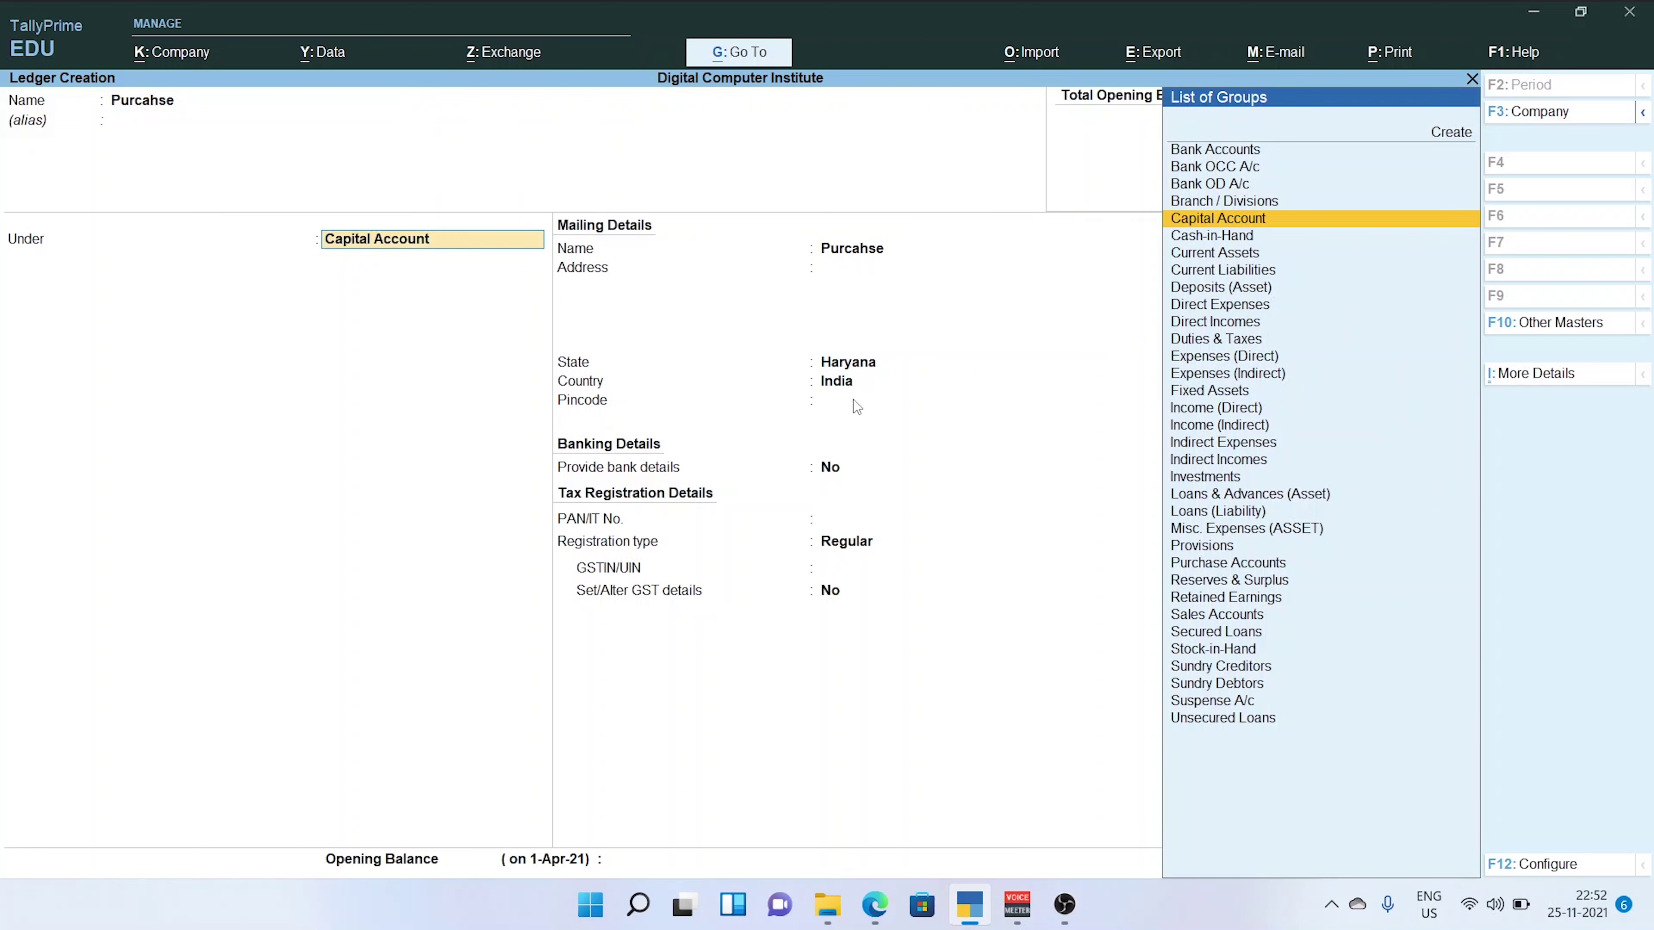
pyautogui.write('Pu')
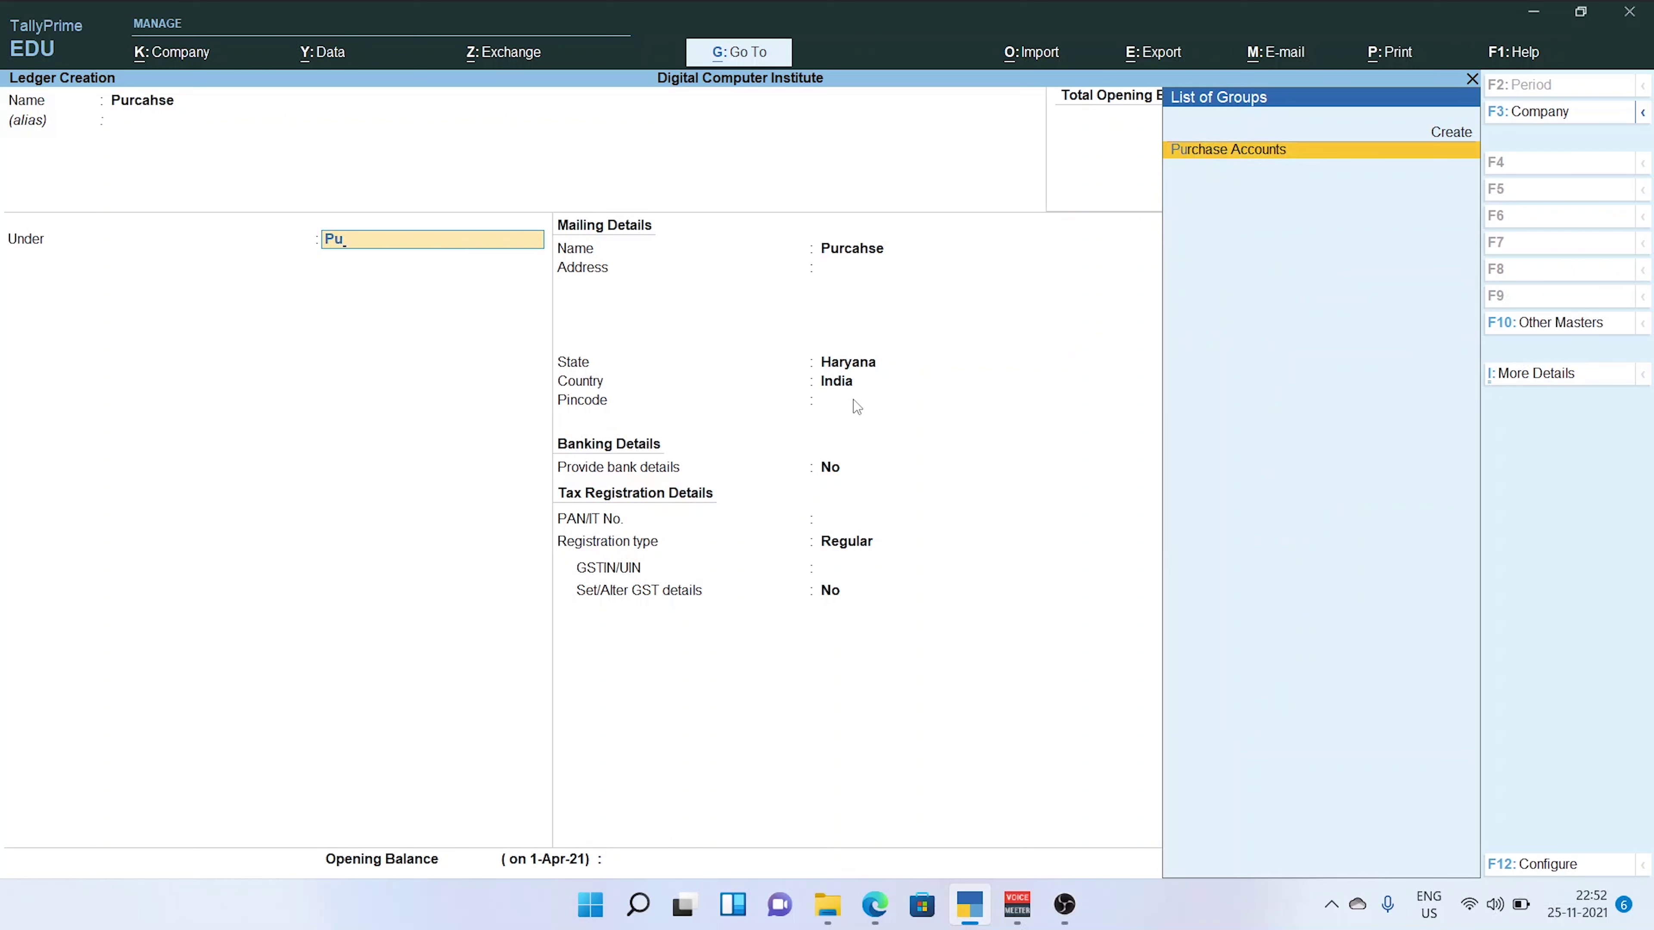
pyautogui.click(1224, 157)
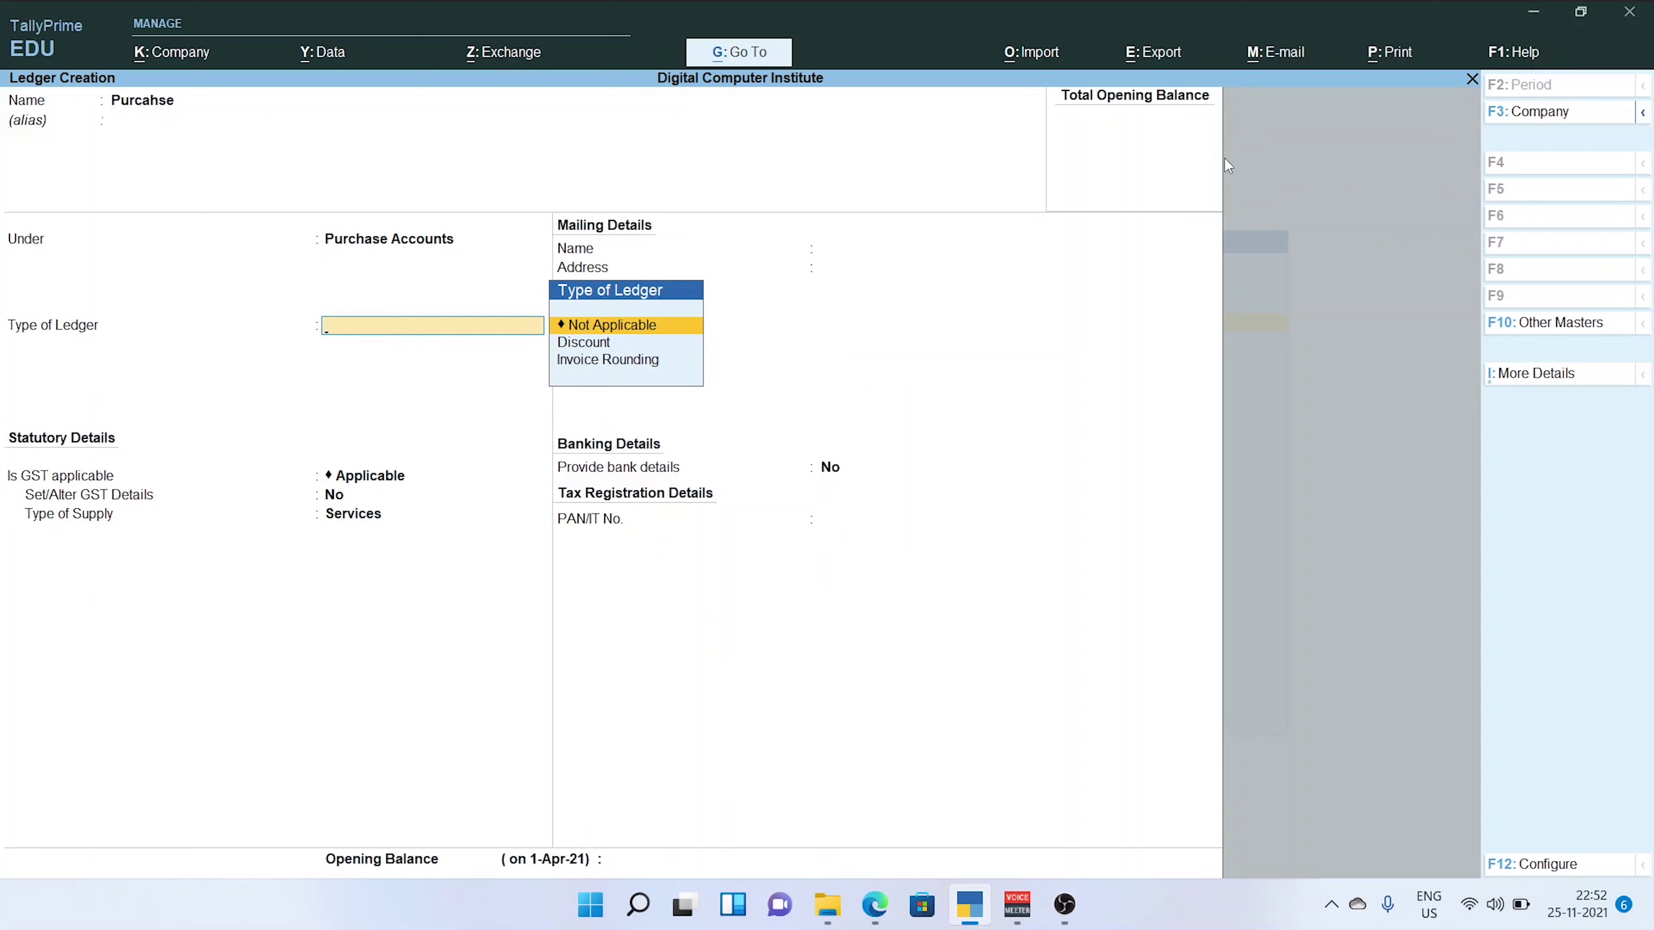
# Set the purchase ledger's type to Not Applicable, keep GST Applicable without GST details, and set the type of supply to Goods
pyautogui.press('Return')
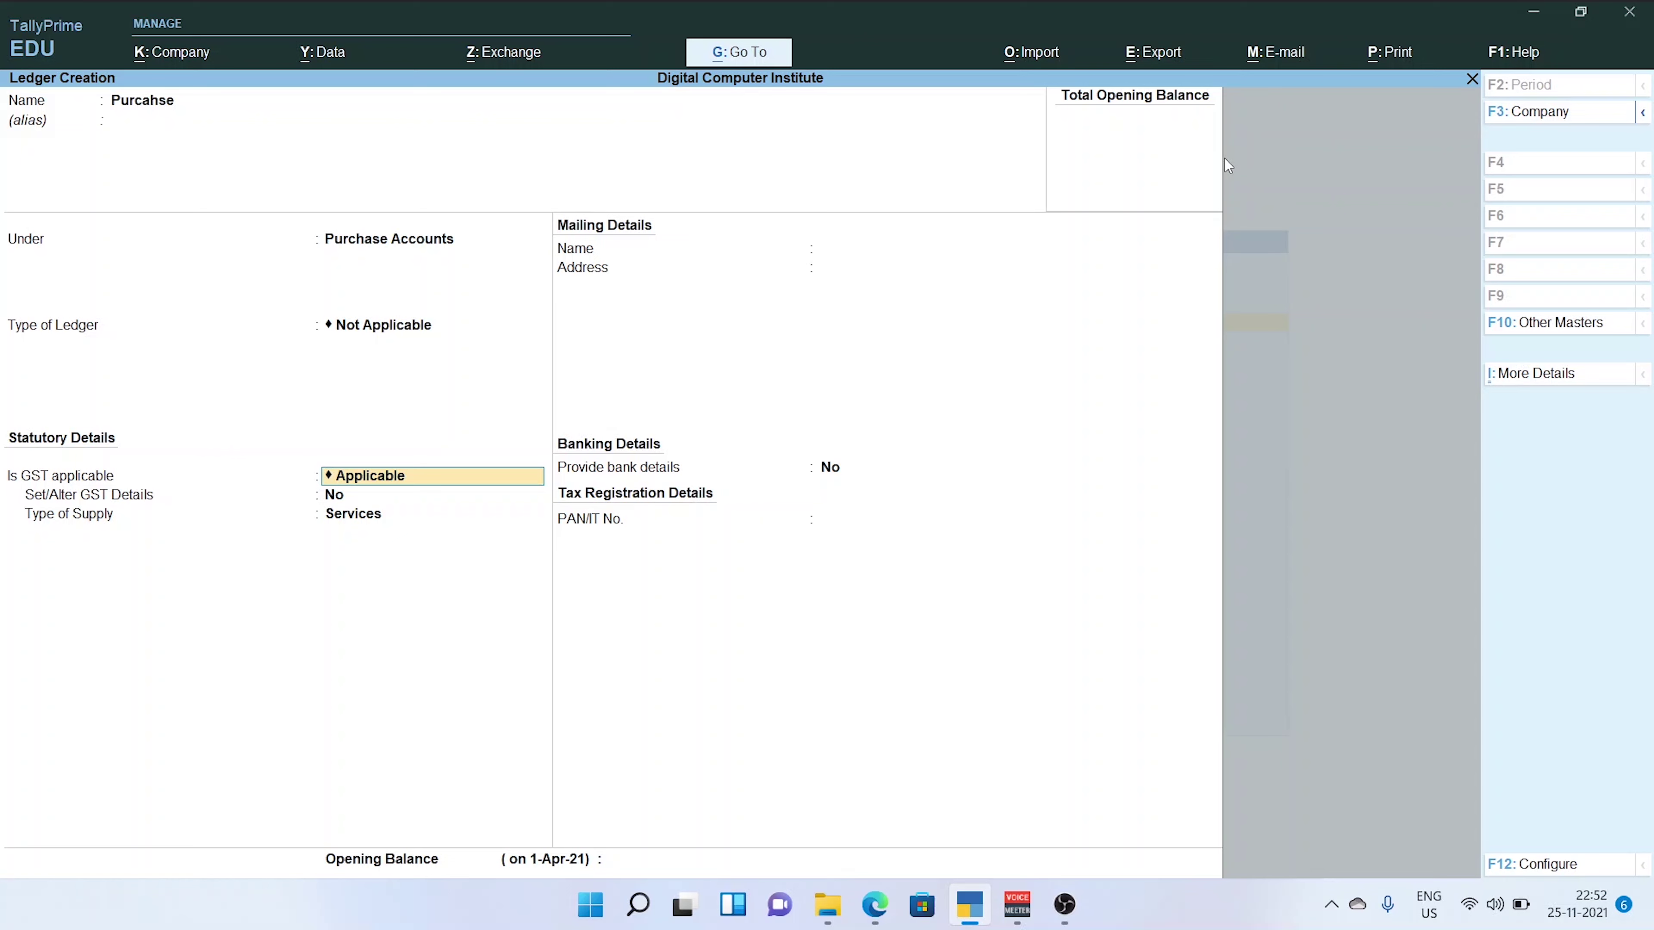
pyautogui.press('Return')
pyautogui.press('Return')
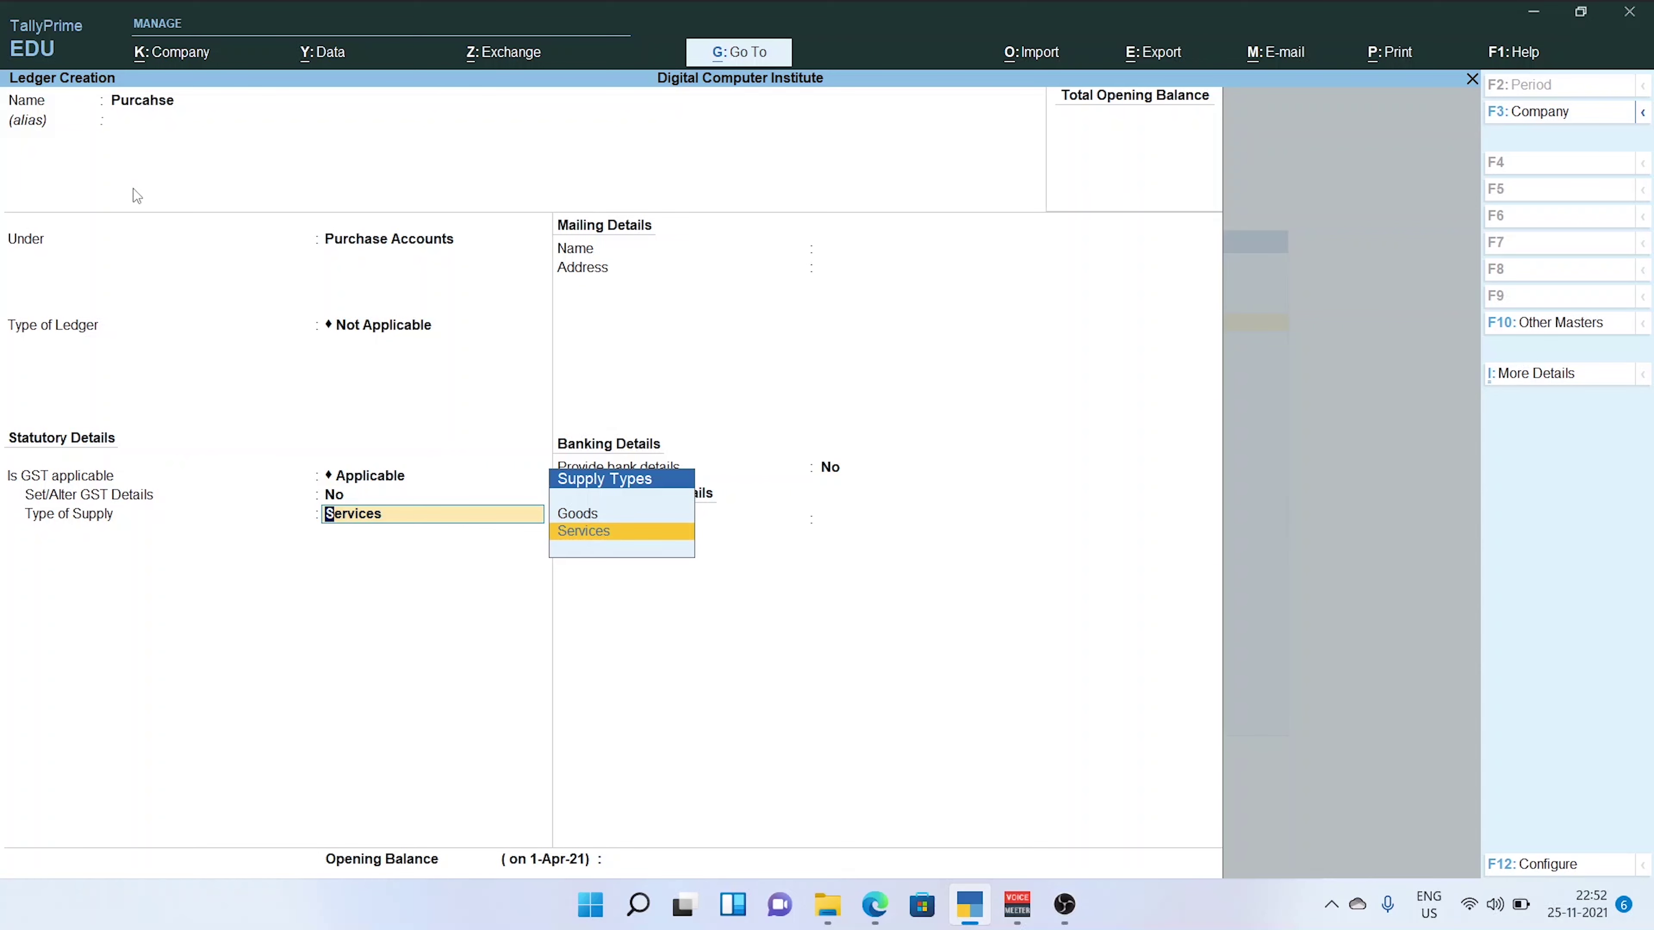
pyautogui.press('Up')
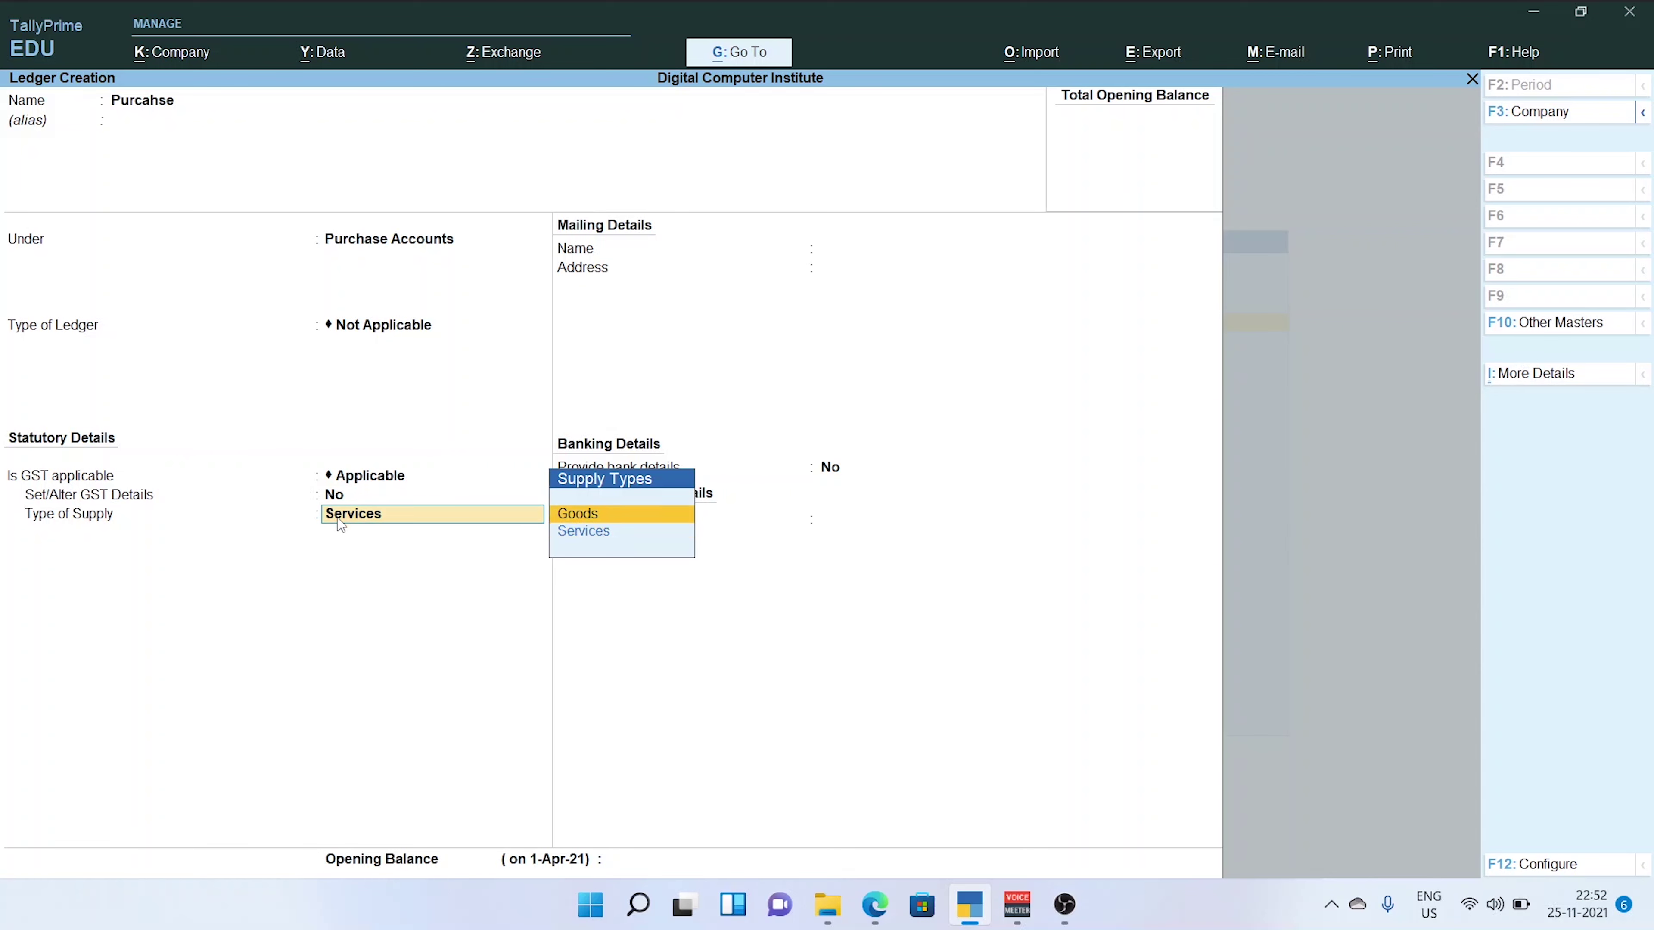
pyautogui.press('Down')
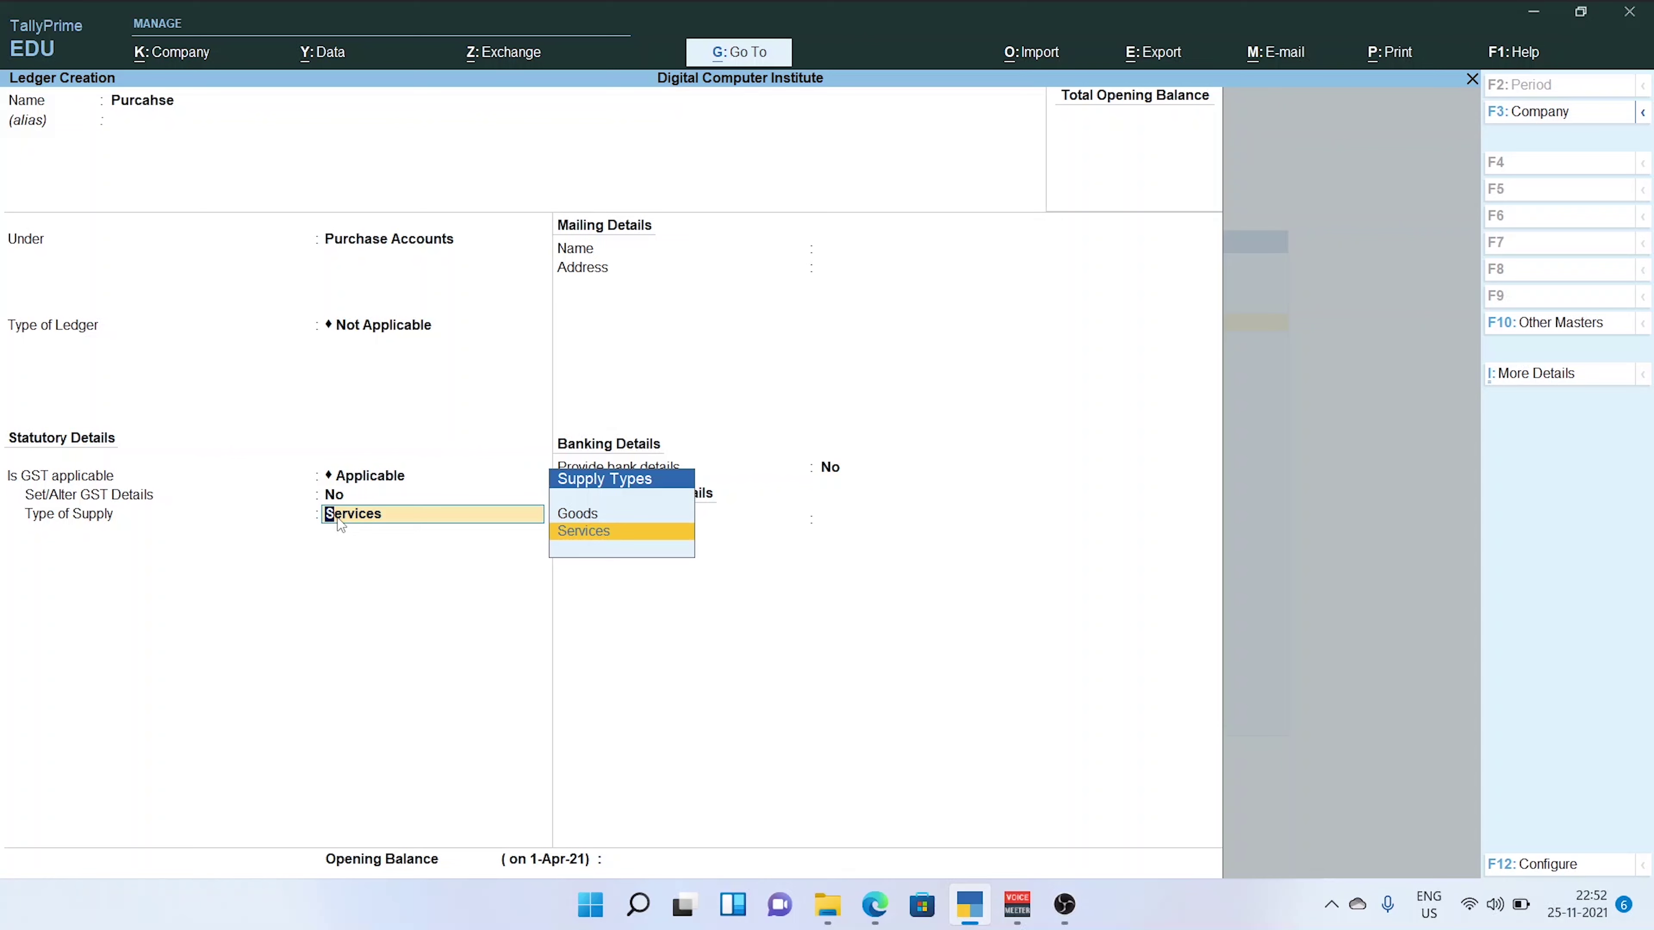
pyautogui.press('Up')
pyautogui.press('Return')
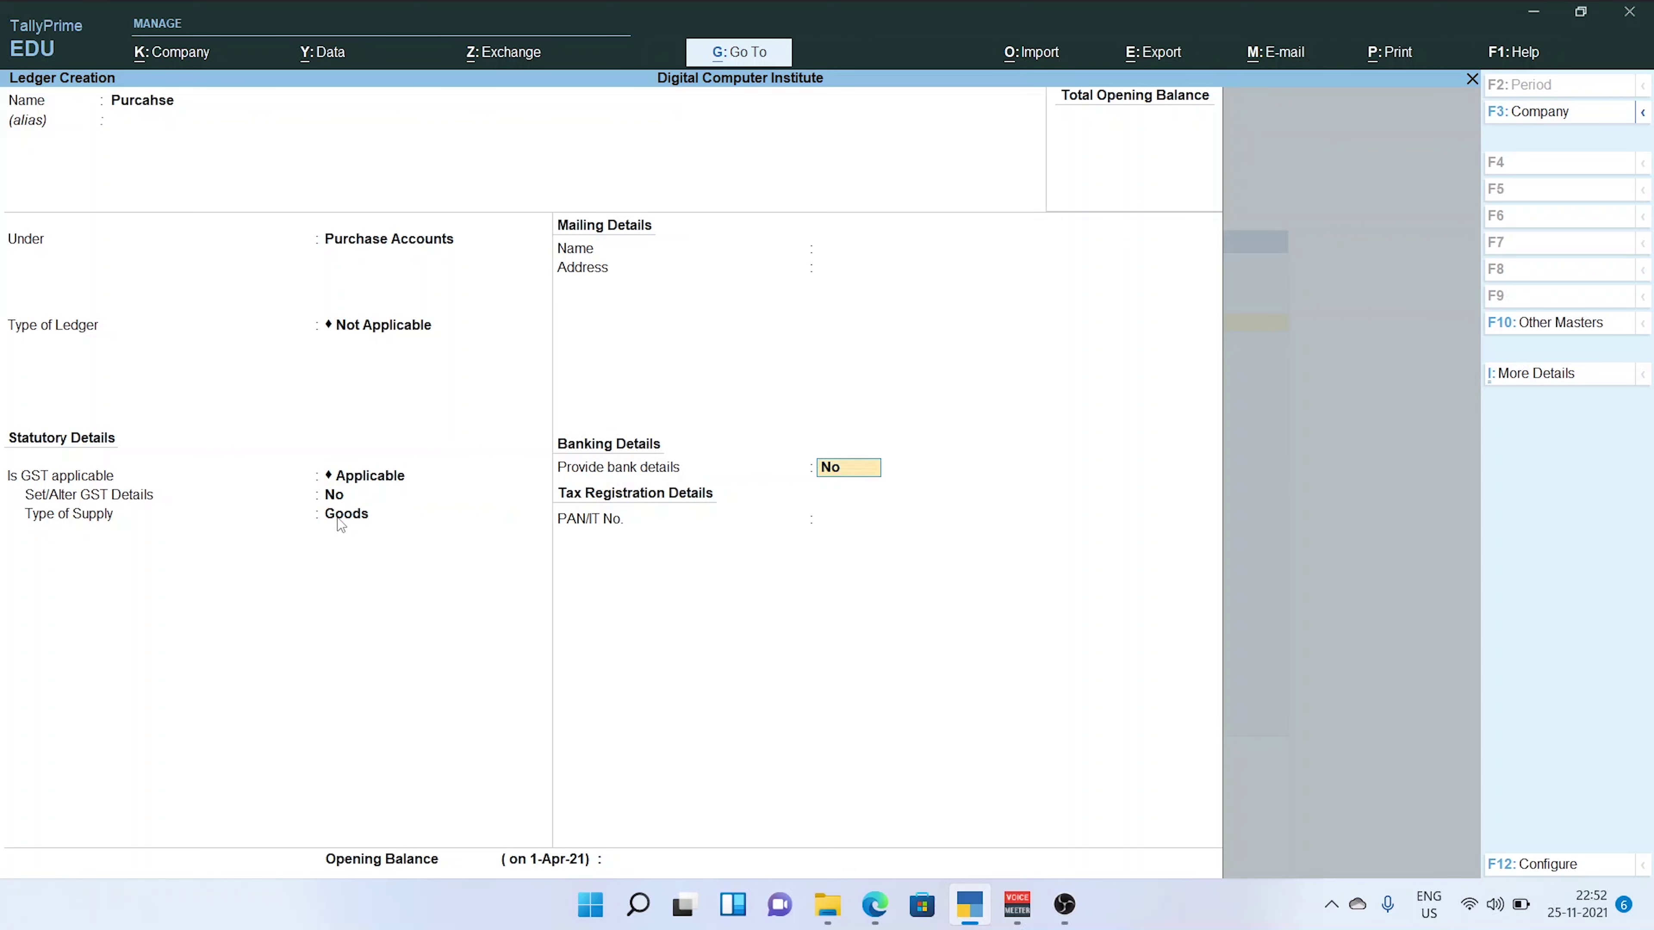
# Keep bank details at No, leave the opening balance blank, and save the purchase ledger
pyautogui.press('Return')
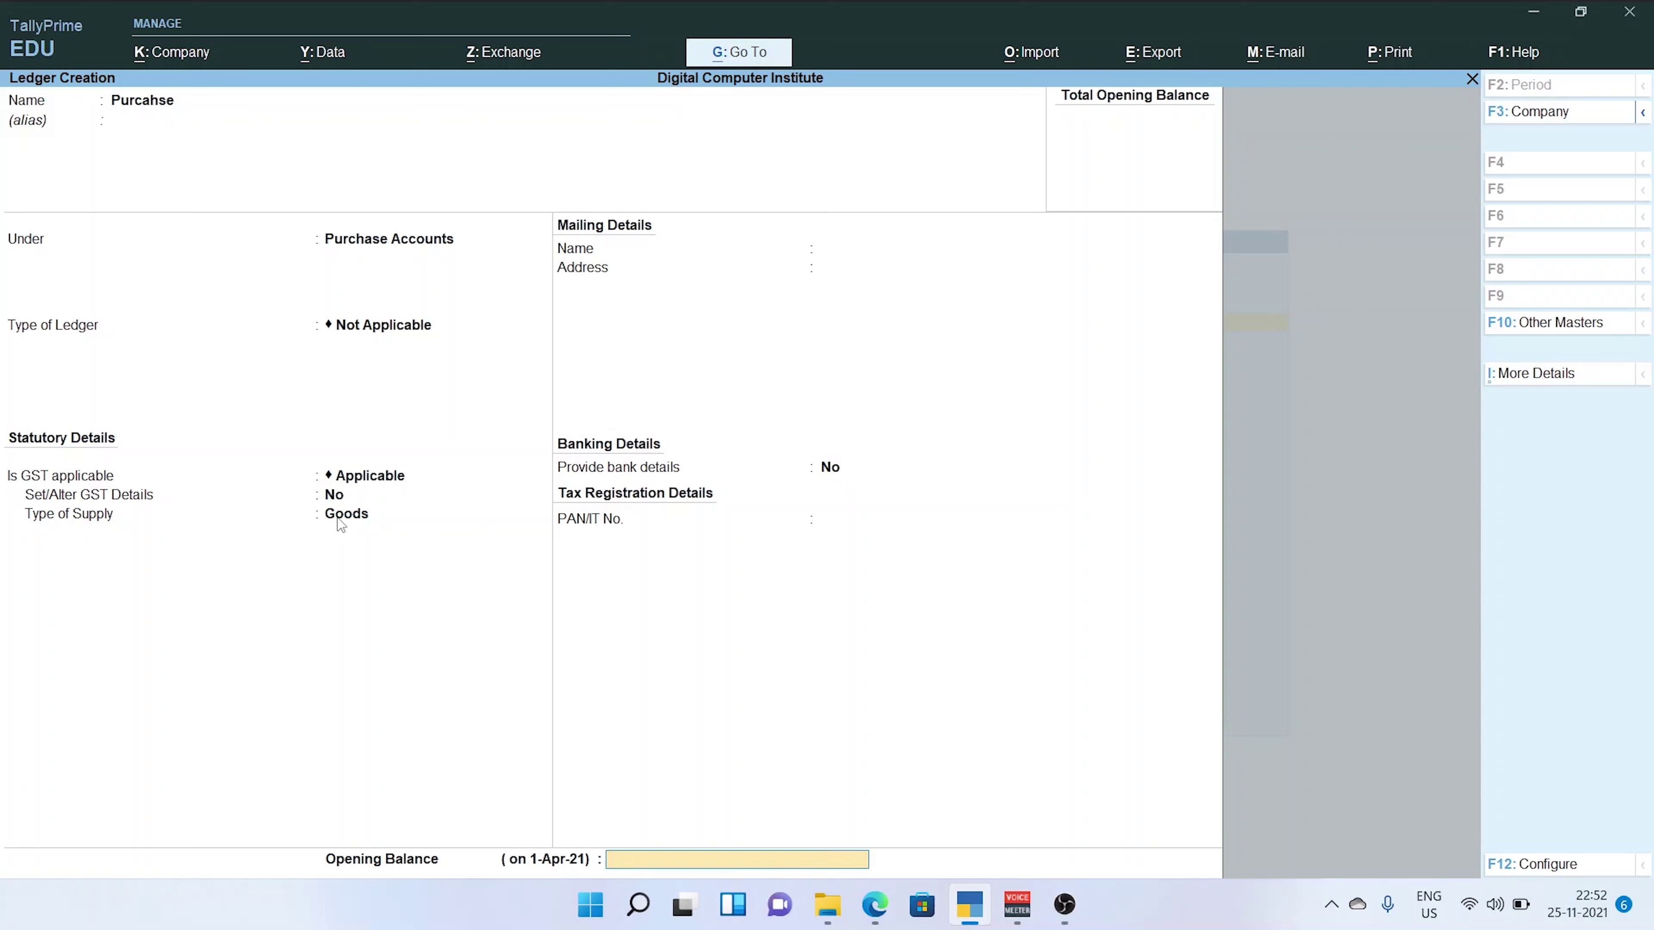
pyautogui.press('Return')
pyautogui.press('Return')
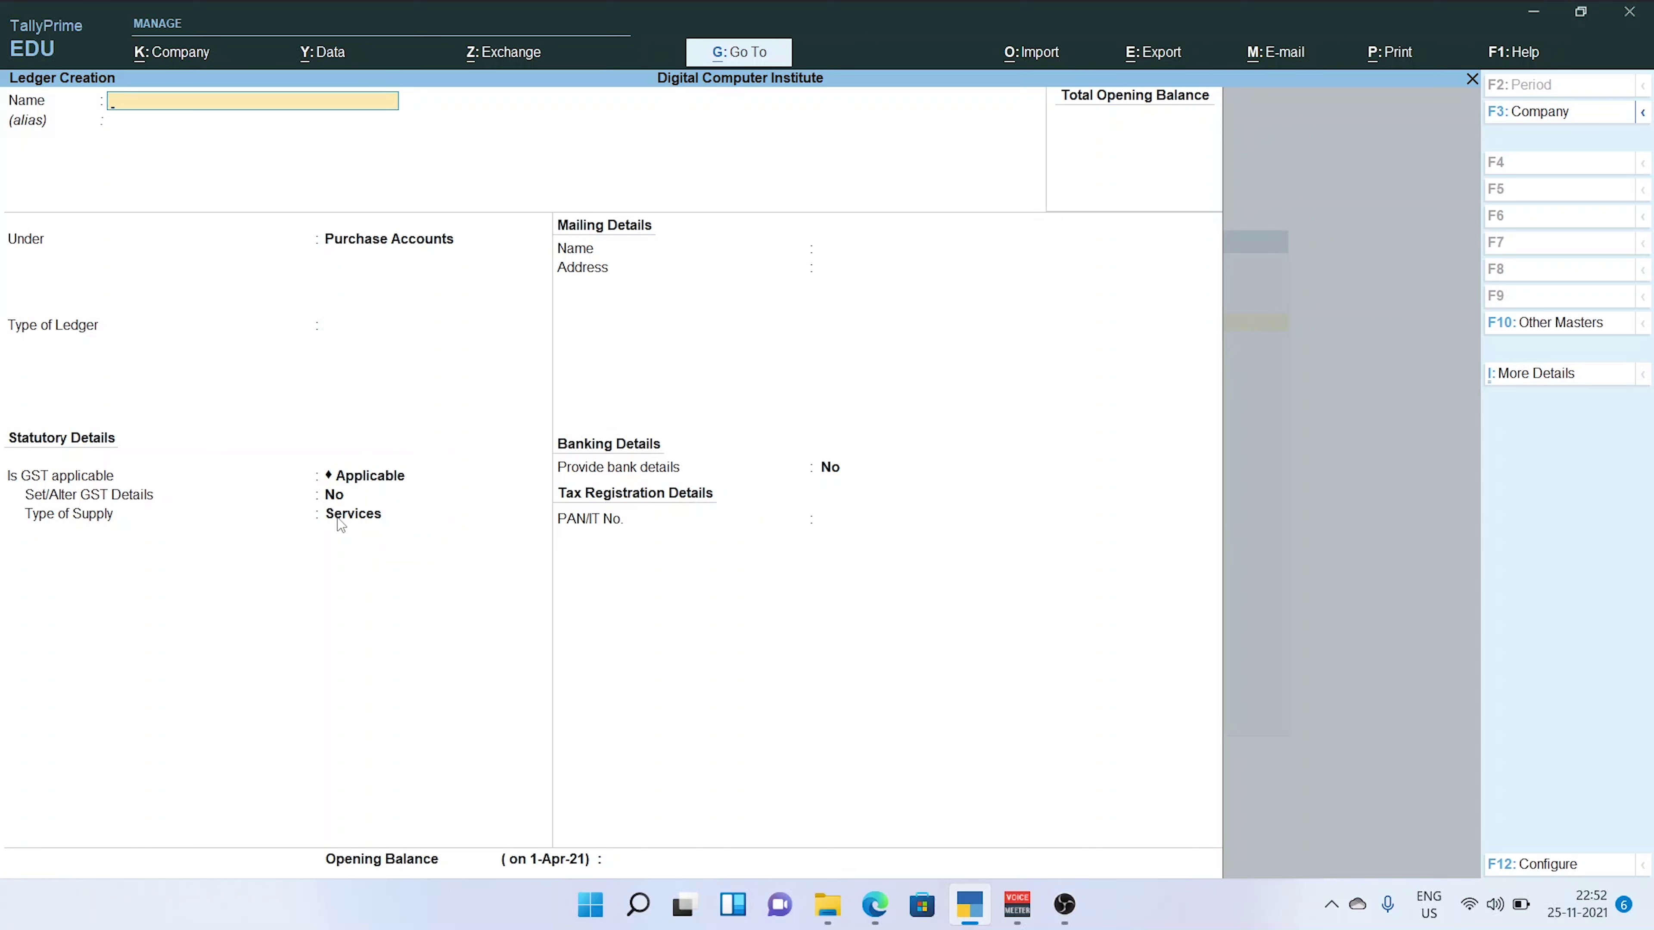
# Name the new ledger Furniture, with no alias, and place it under the Current Assets group
pyautogui.write('Furniture')
pyautogui.press('Return')
pyautogui.press('Return')
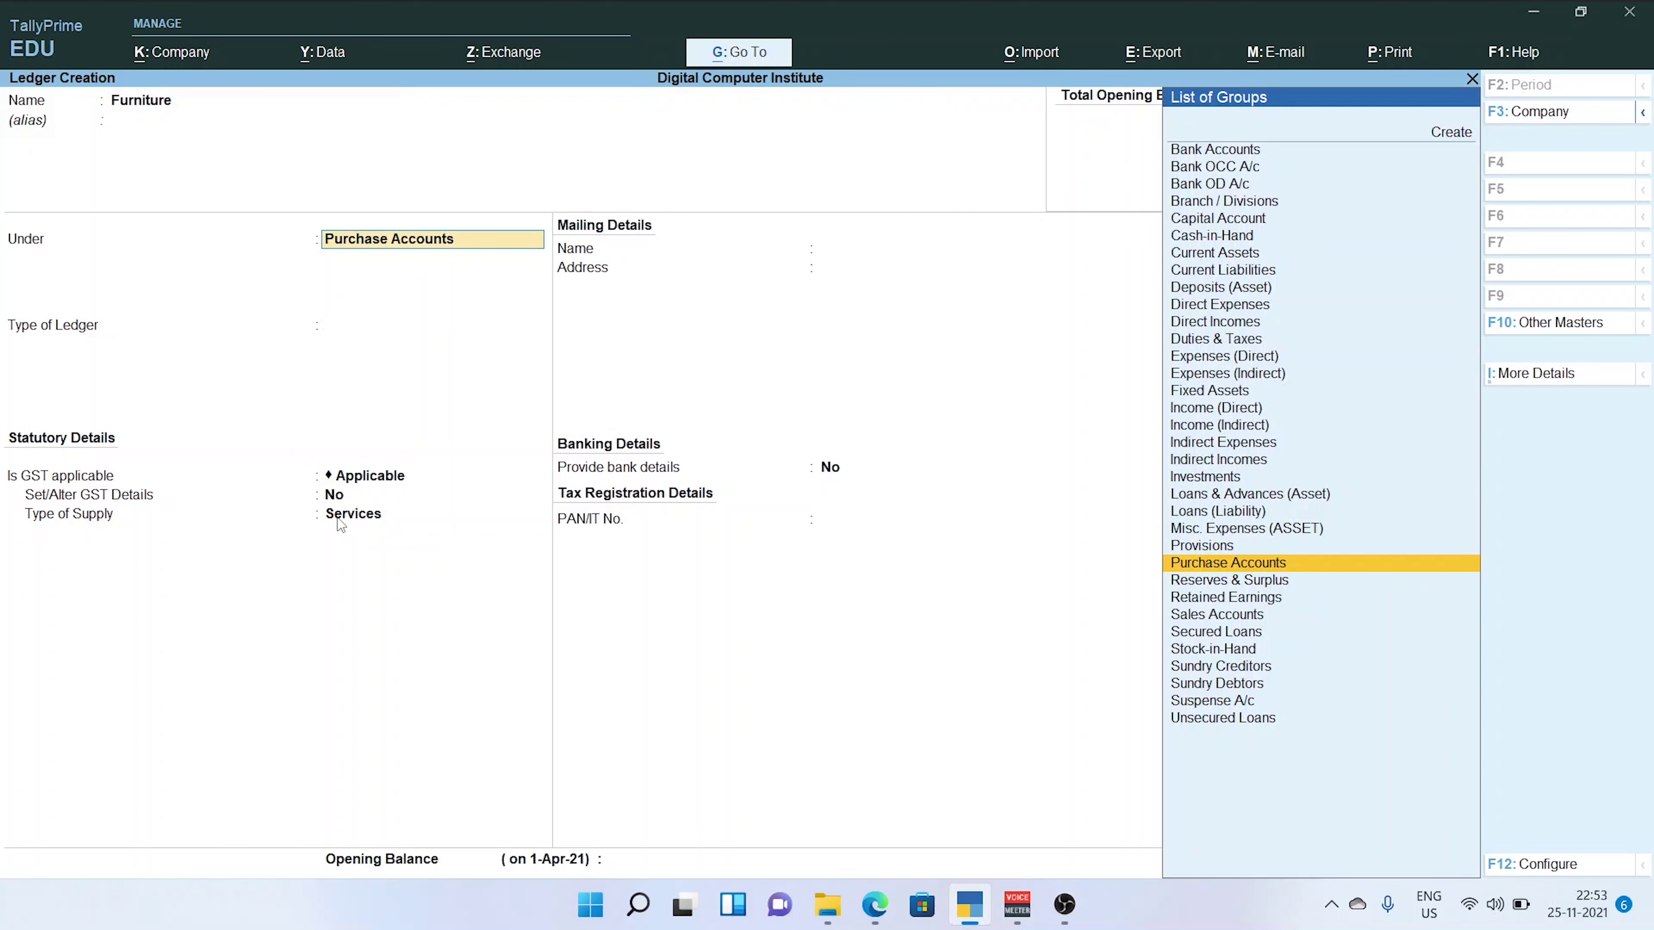
pyautogui.write('Fu')
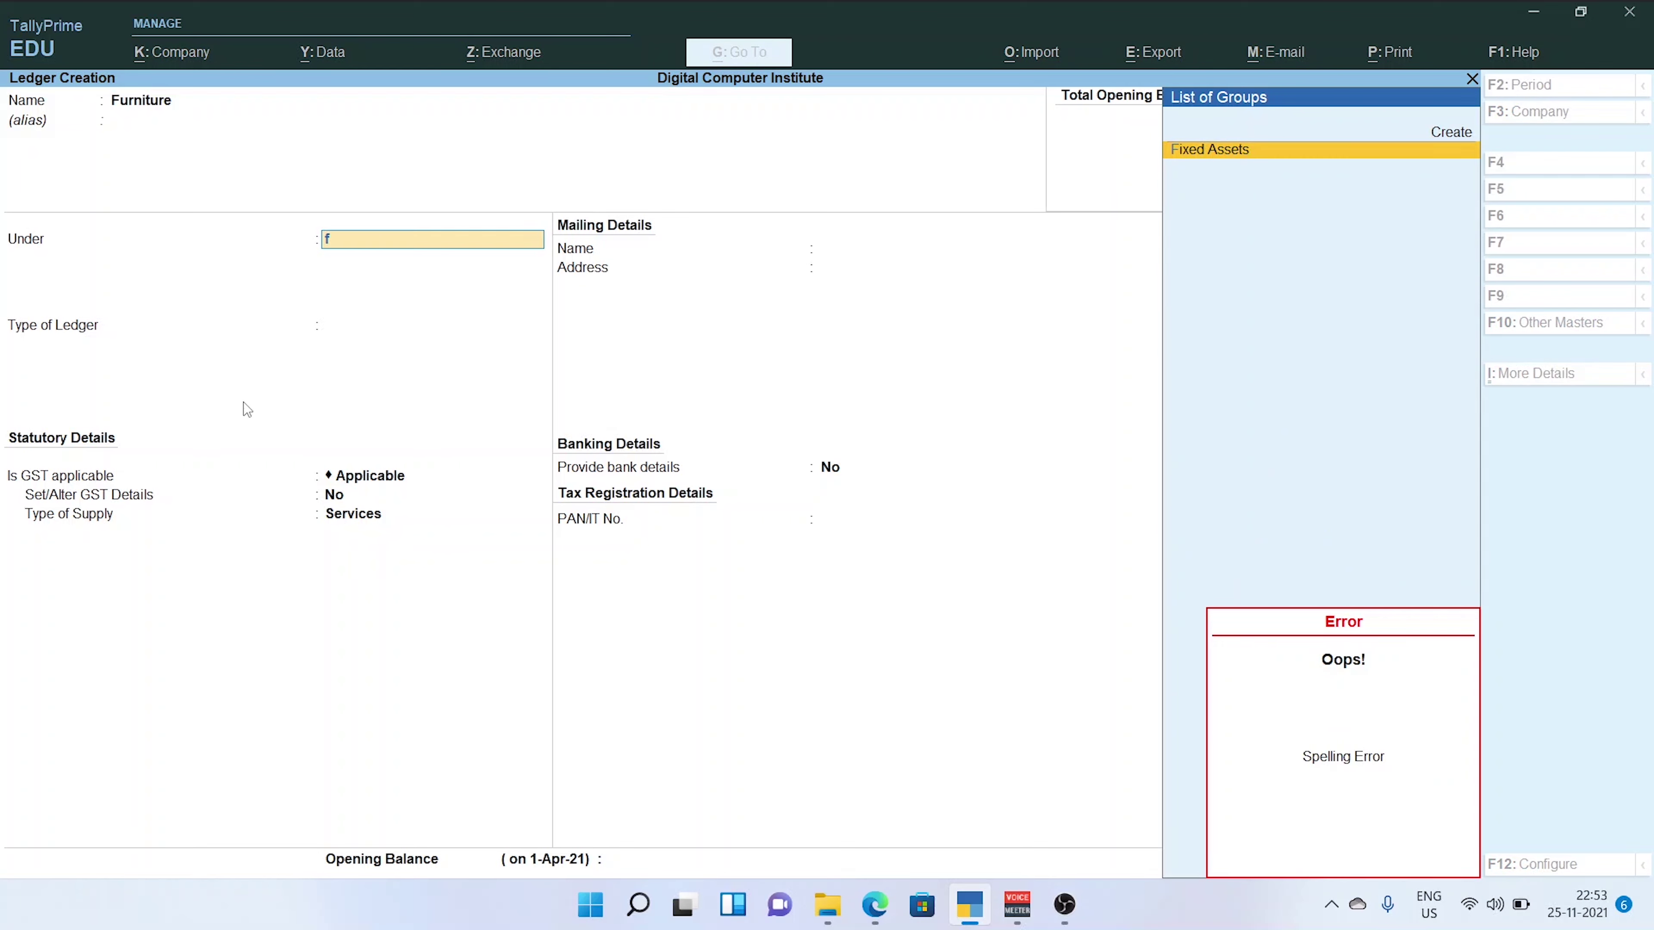
pyautogui.press('BackSpace')
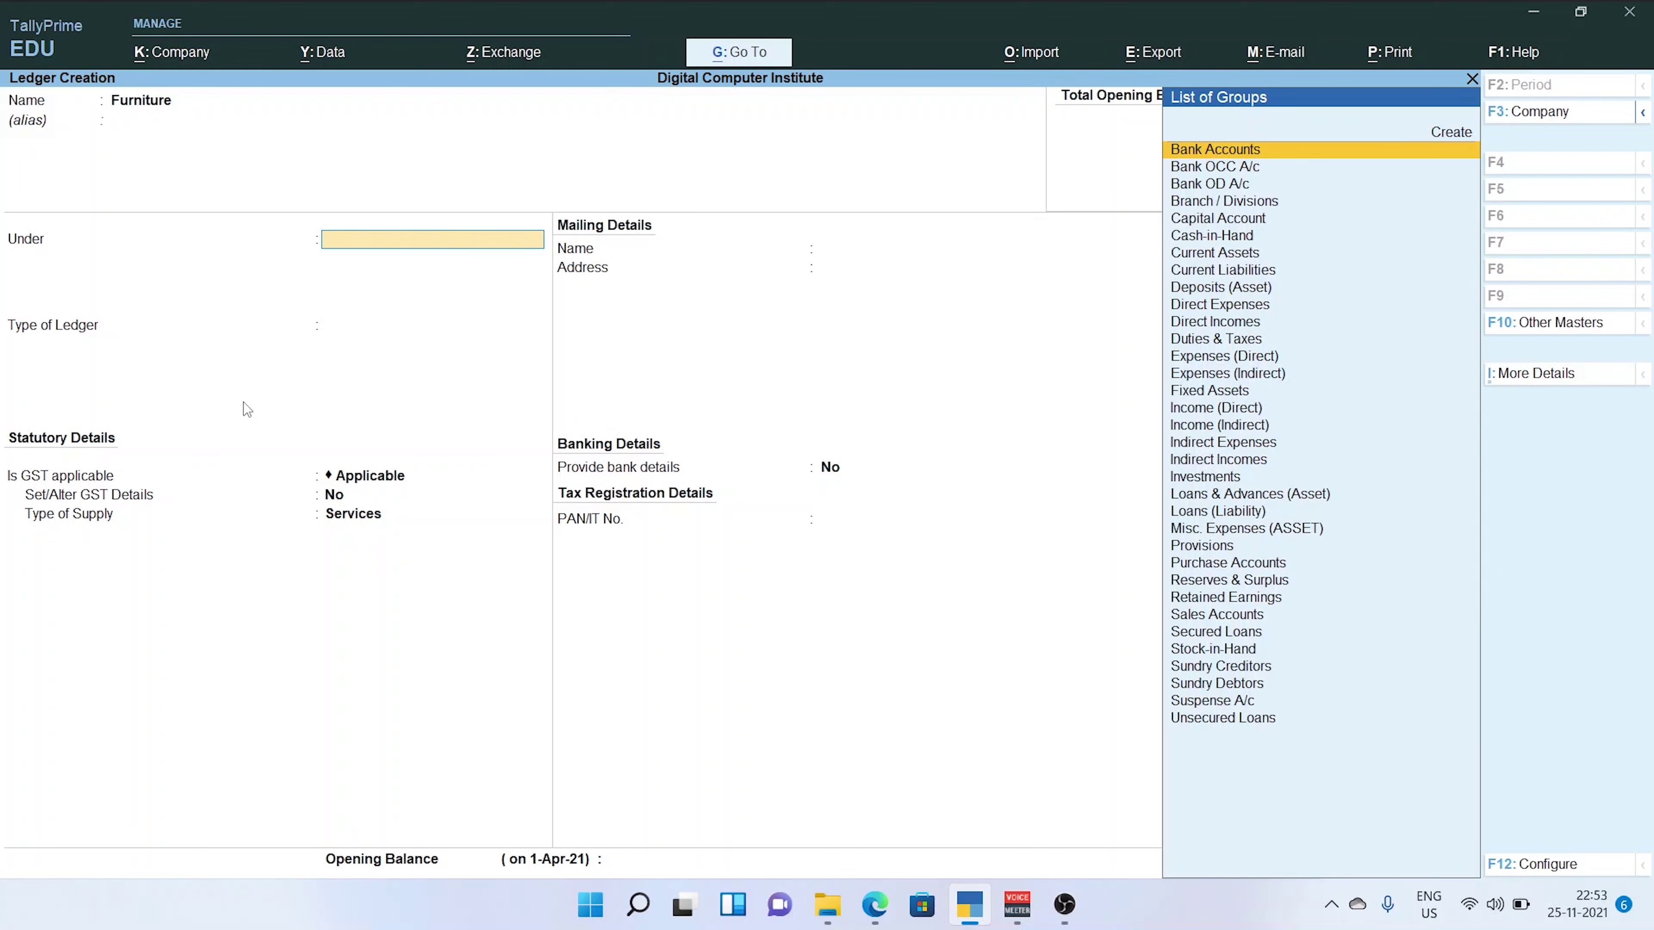
pyautogui.write('c')
pyautogui.press('Down')
pyautogui.press('Down')
pyautogui.press('Down')
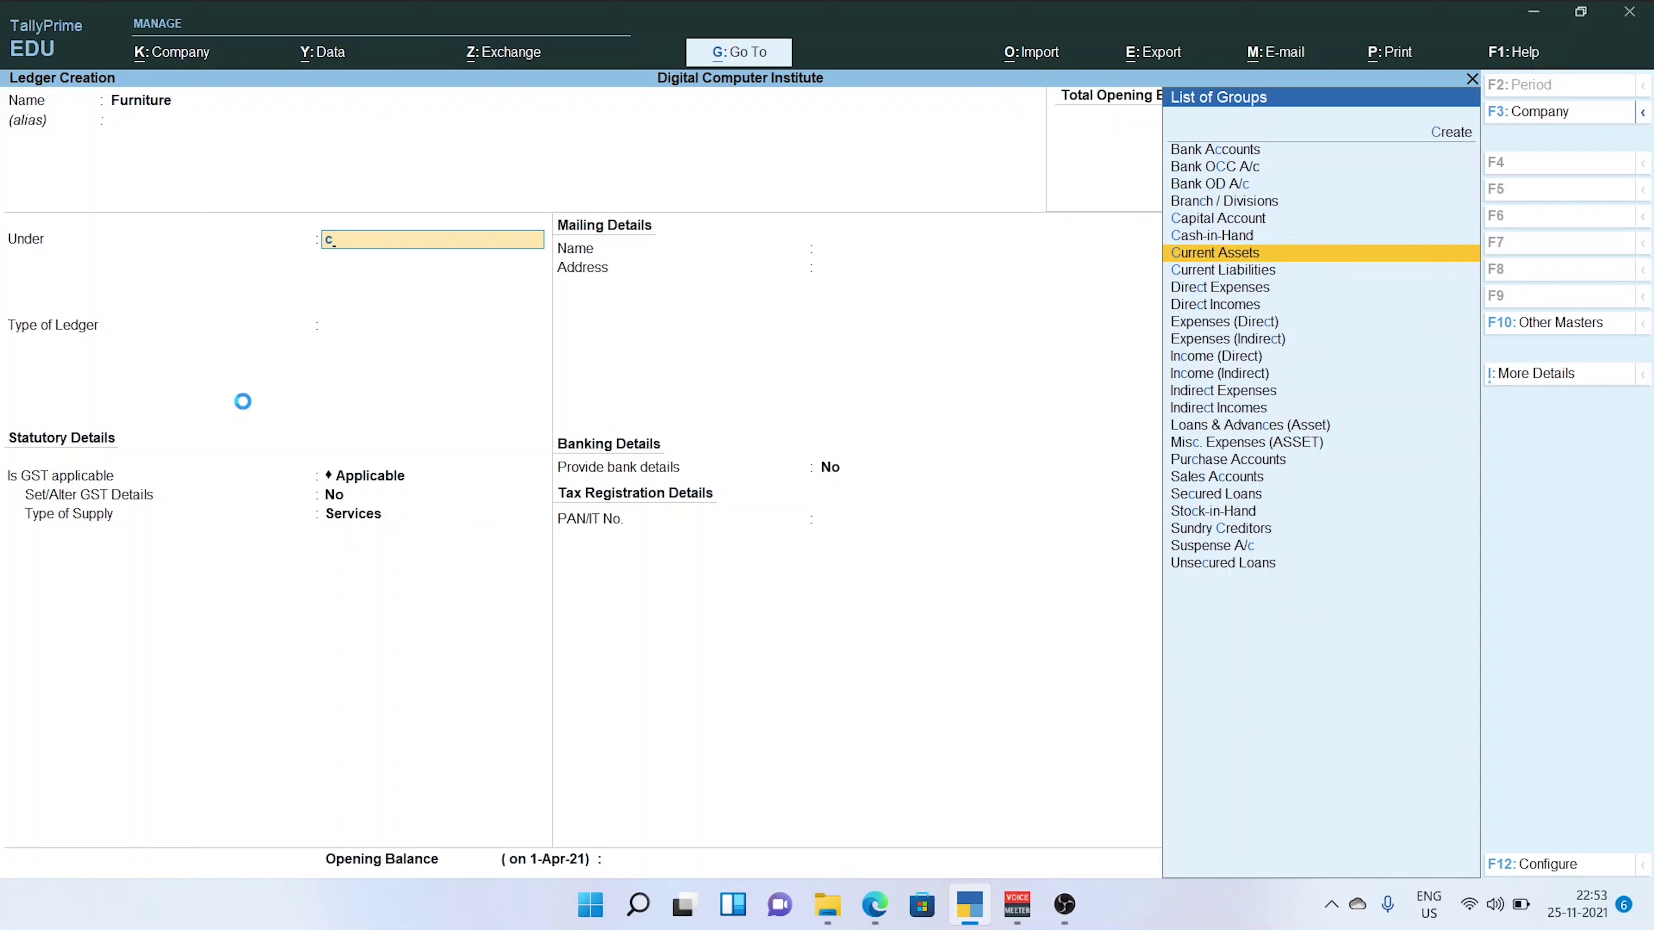
pyautogui.press('Return')
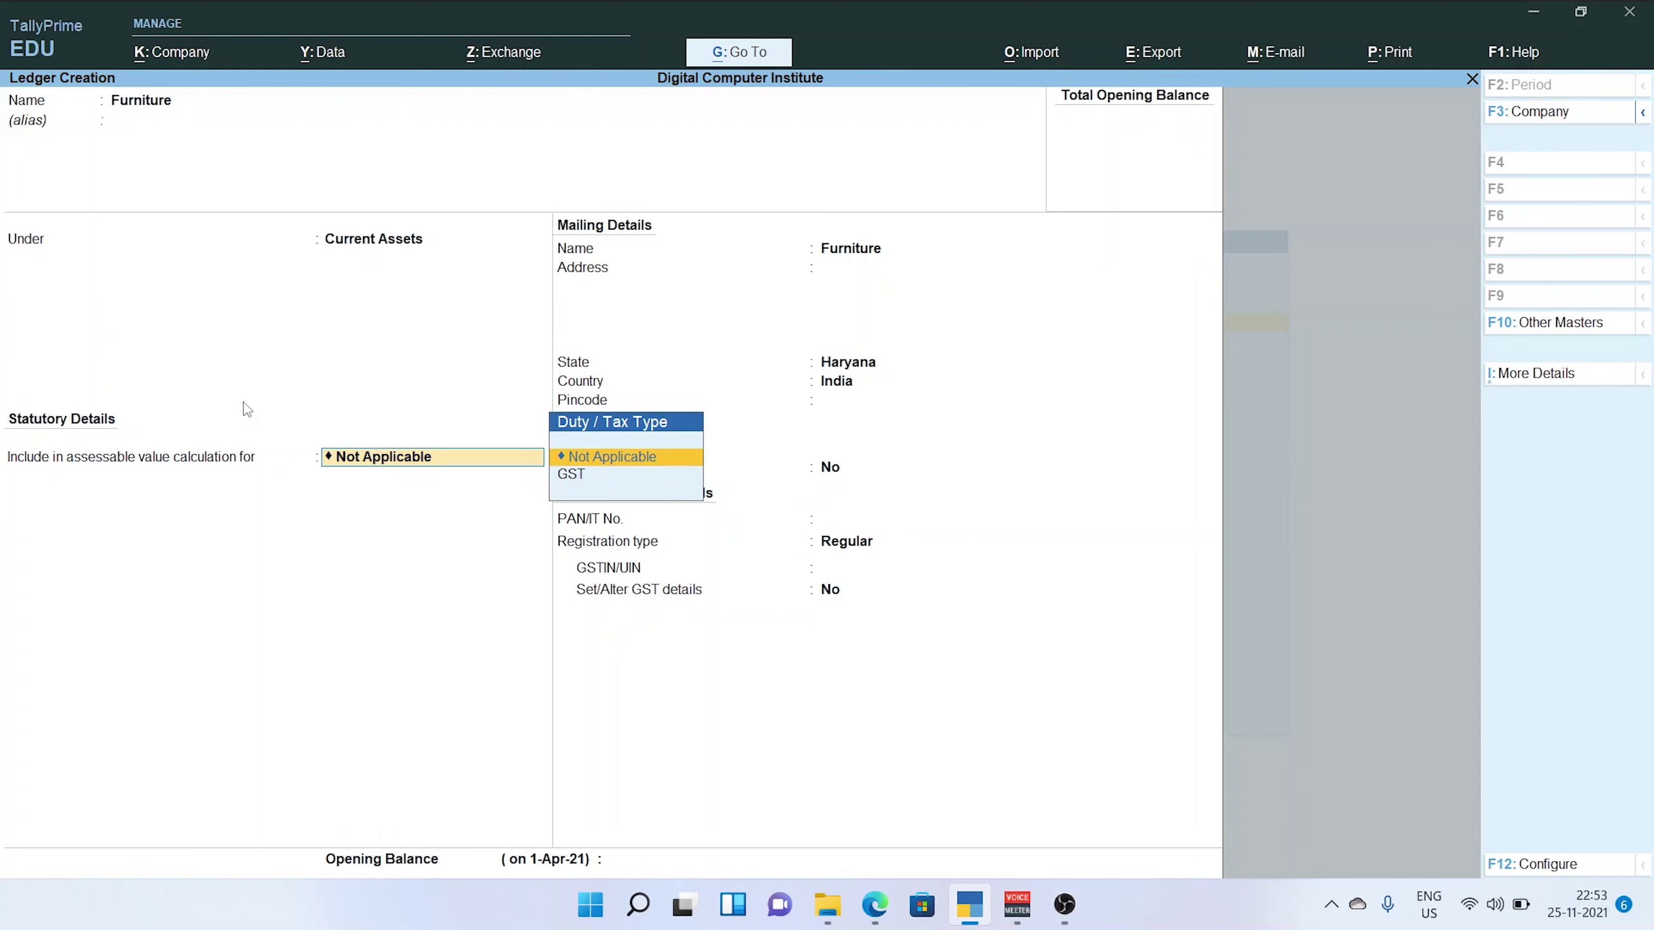
# Keep the Furniture ledger's assessable value at Not Applicable and registration type Regular, accept the other defaults, and save it
pyautogui.press('Return')
pyautogui.press('Return')
pyautogui.press('Return')
pyautogui.press('Return')
pyautogui.press('Return')
pyautogui.press('Return')
pyautogui.press('Return')
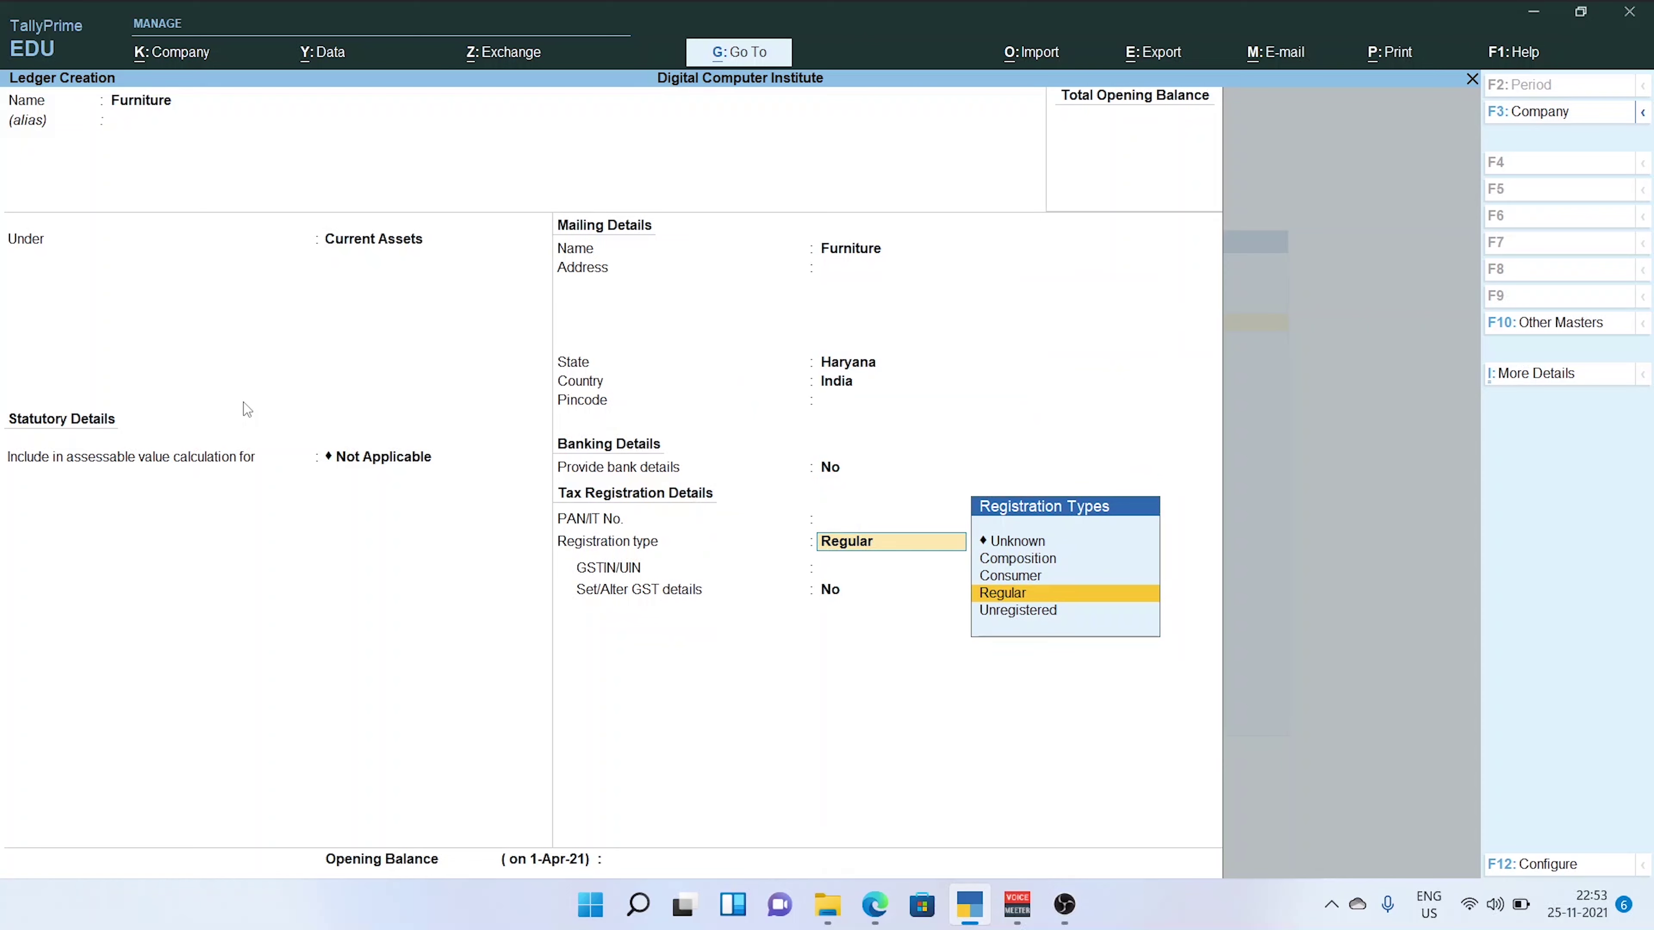
pyautogui.press('Return')
pyautogui.press('Return')
pyautogui.press('Return')
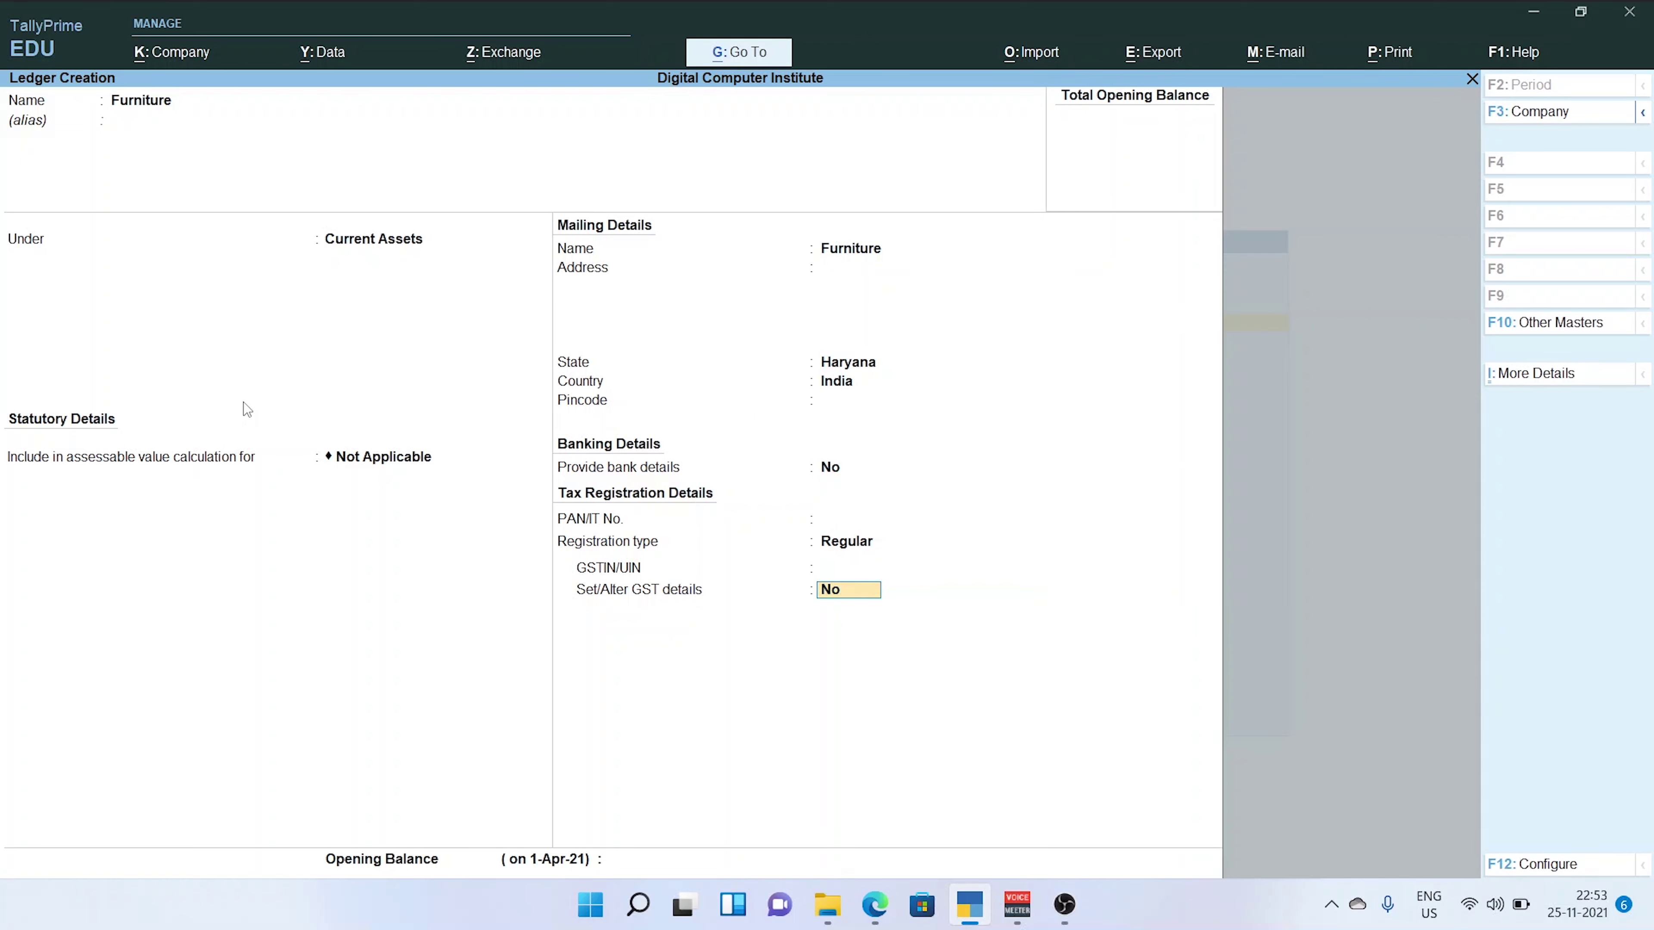
pyautogui.press('Return')
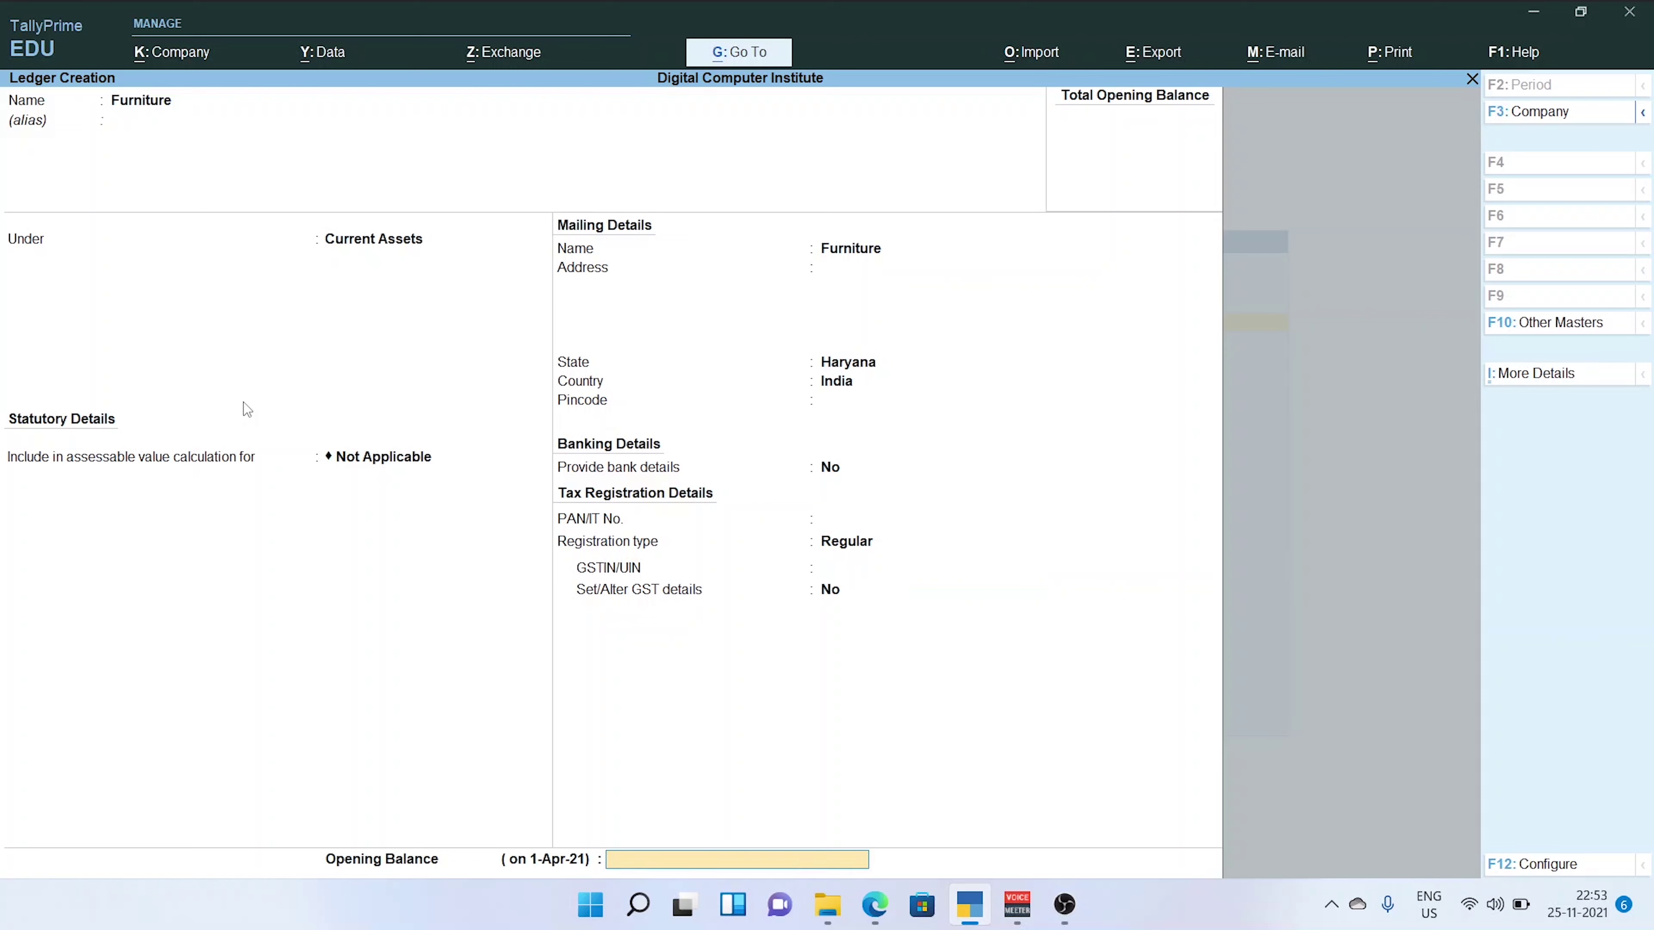
pyautogui.press('Return')
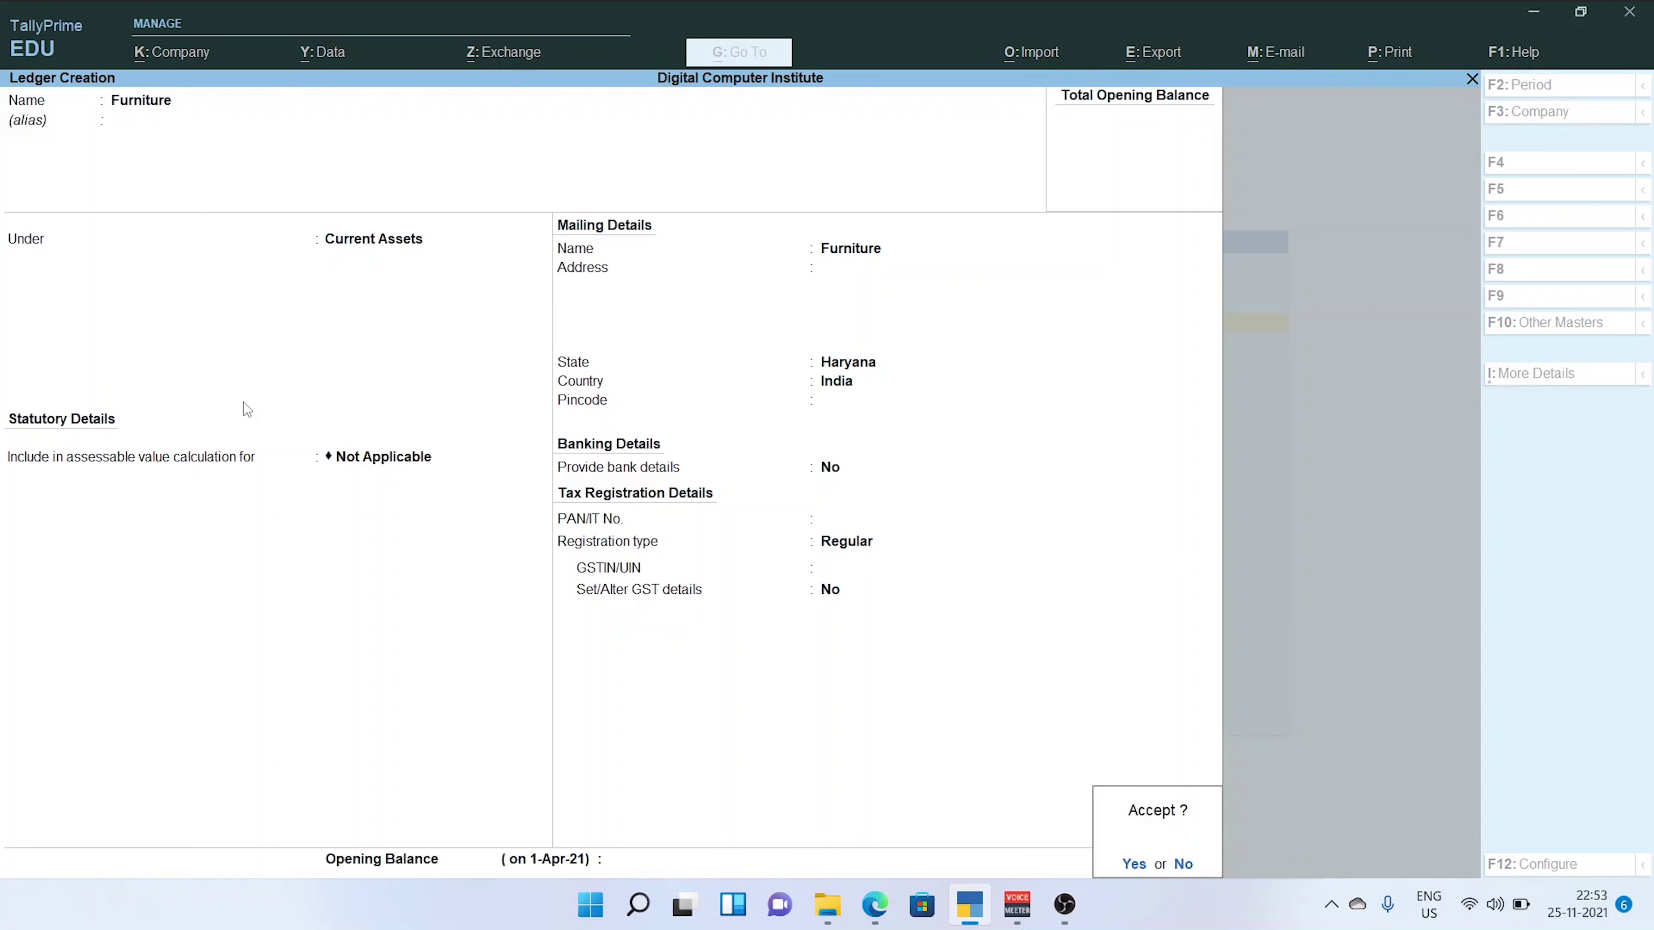
pyautogui.press('Return')
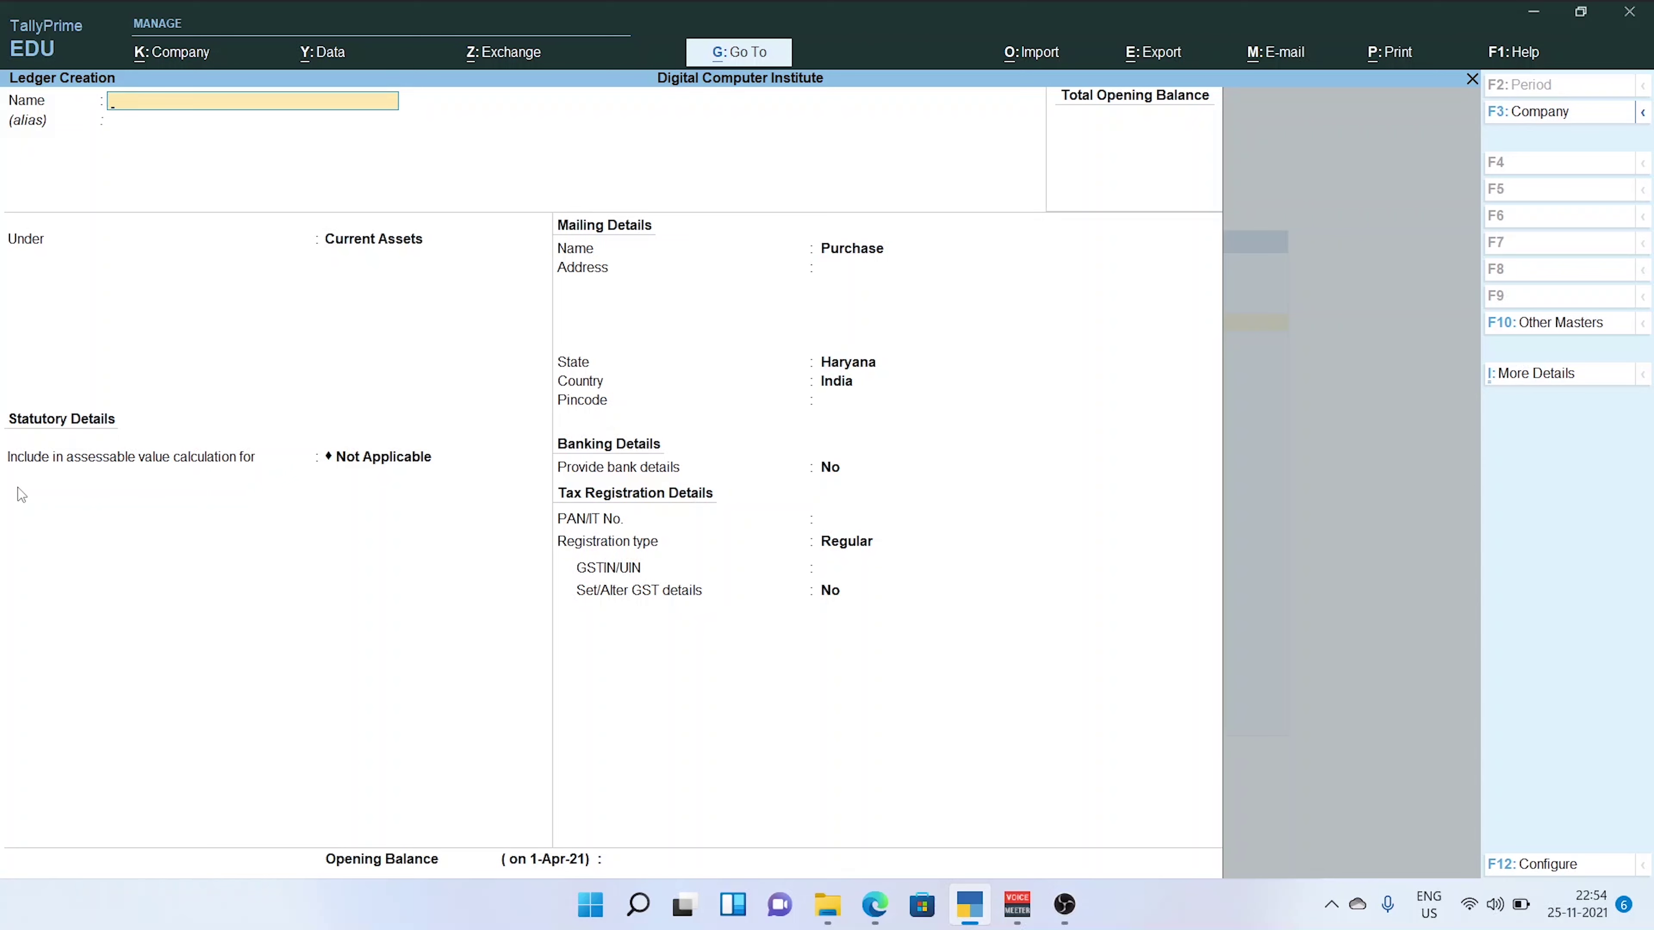
# Name the new ledger with the supplier's name, without an alias, and place it under the Sundry Creditors group
pyautogui.write('Ravi')
pyautogui.press('Return')
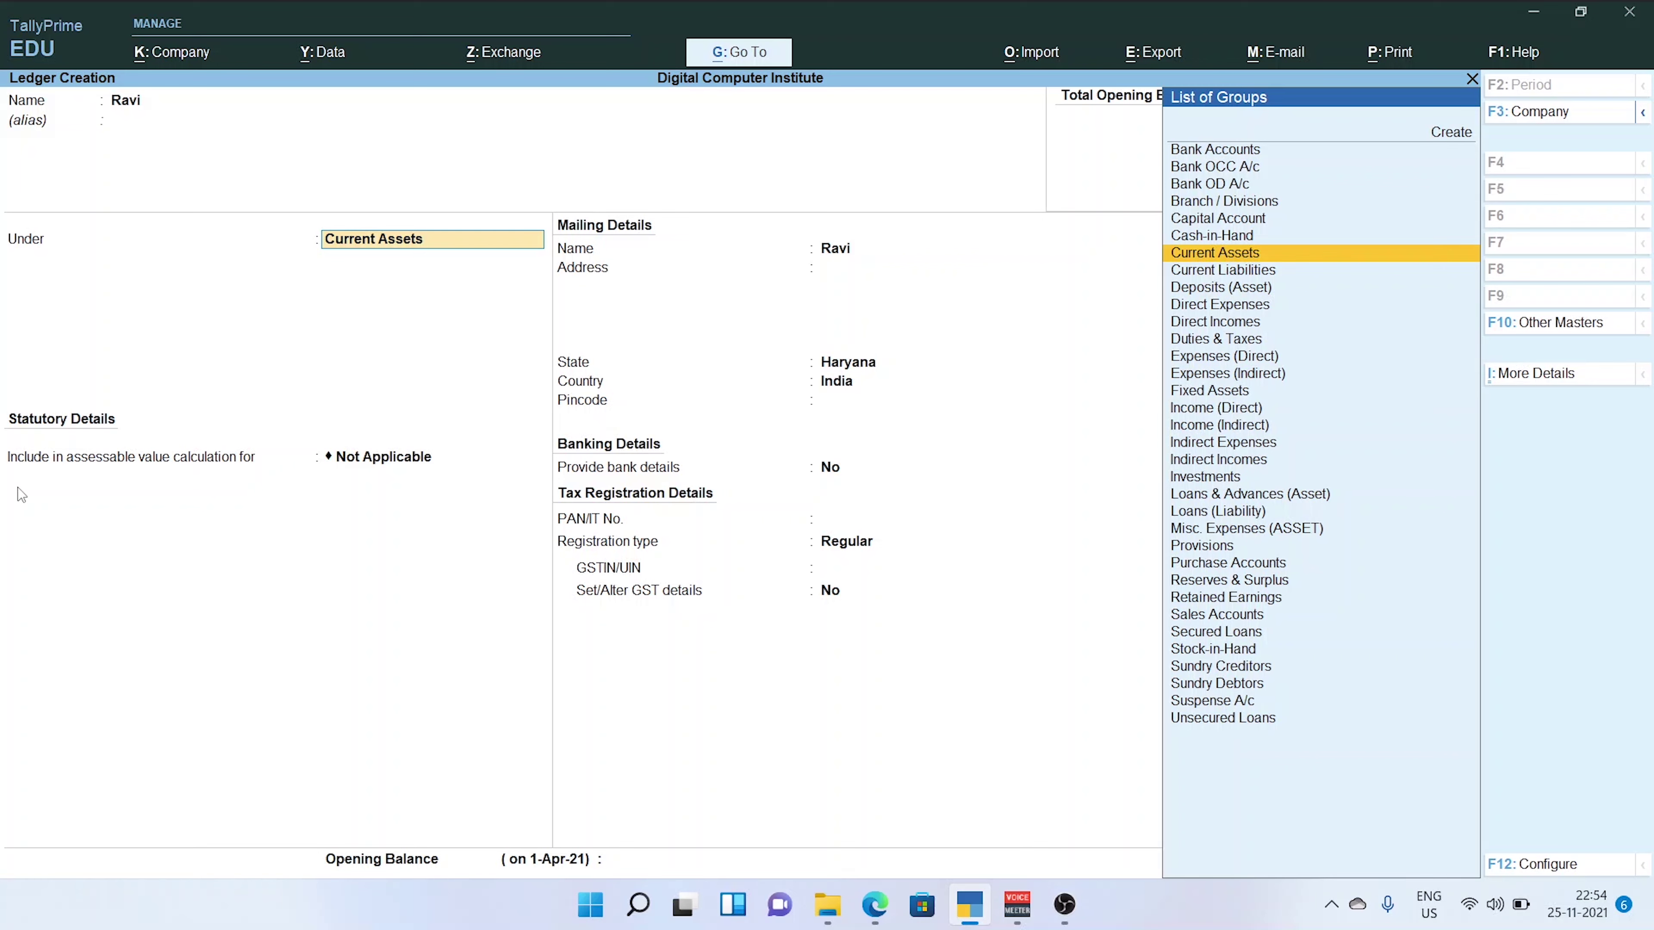
pyautogui.press('Delete')
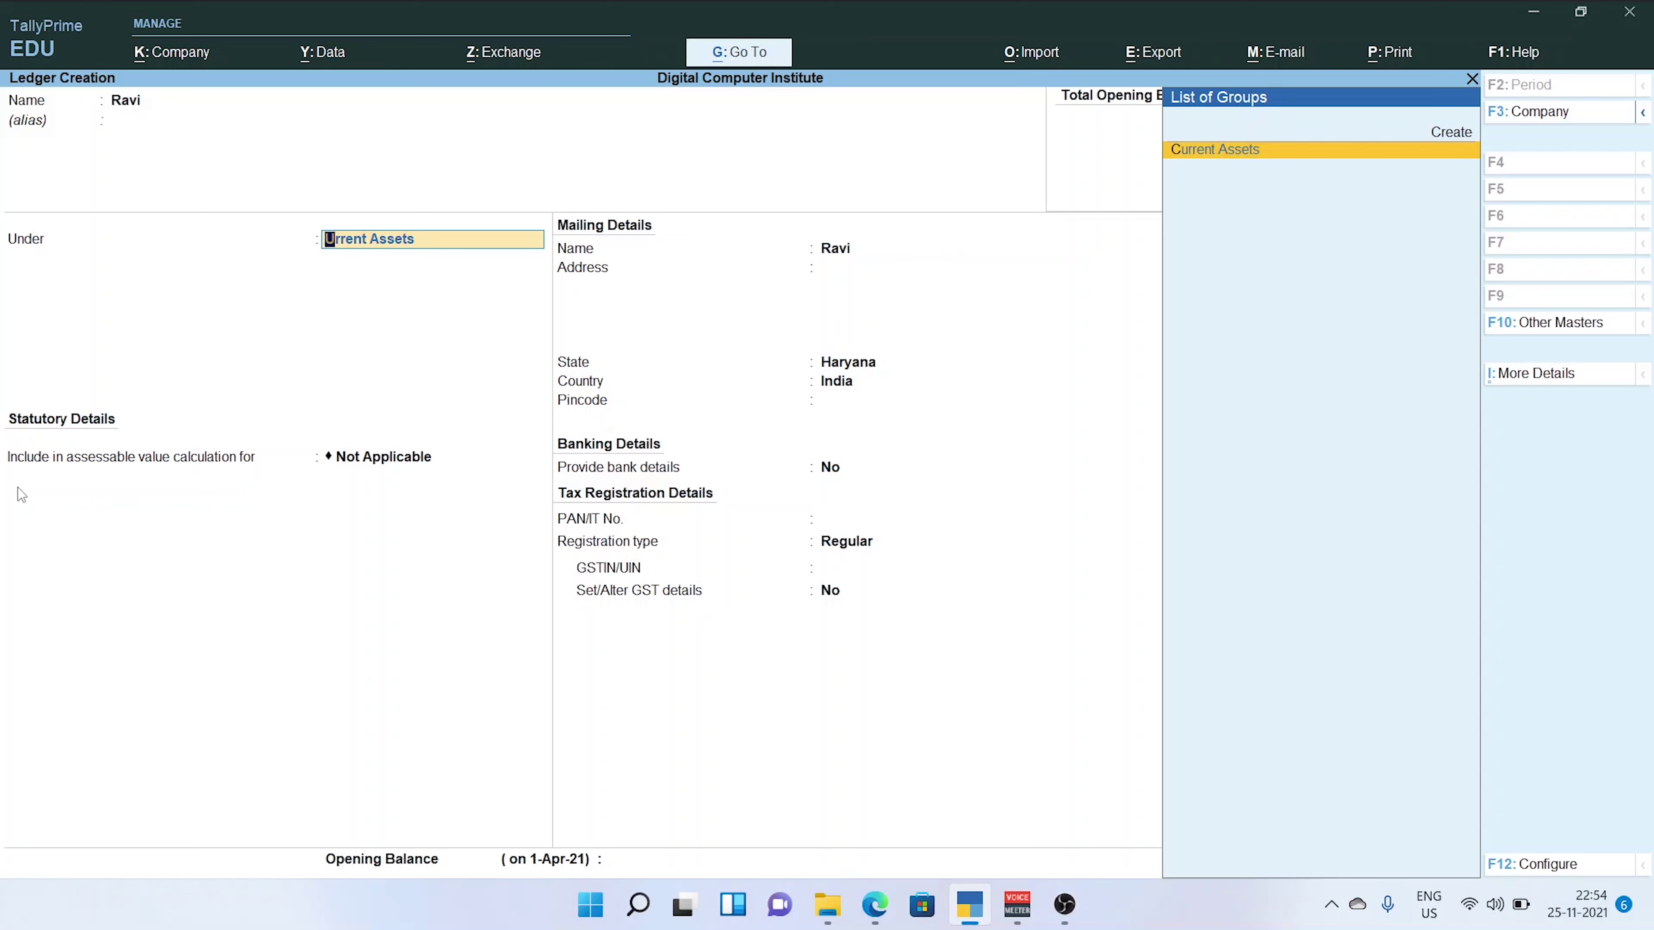
pyautogui.press('Delete')
pyautogui.press('Delete')
pyautogui.press('Delete')
pyautogui.press('Delete')
pyautogui.press('Delete')
pyautogui.press('Delete')
pyautogui.press('Delete')
pyautogui.press('Delete')
pyautogui.press('Delete')
pyautogui.press('Delete')
pyautogui.press('Delete')
pyautogui.press('Delete')
pyautogui.press('Delete')
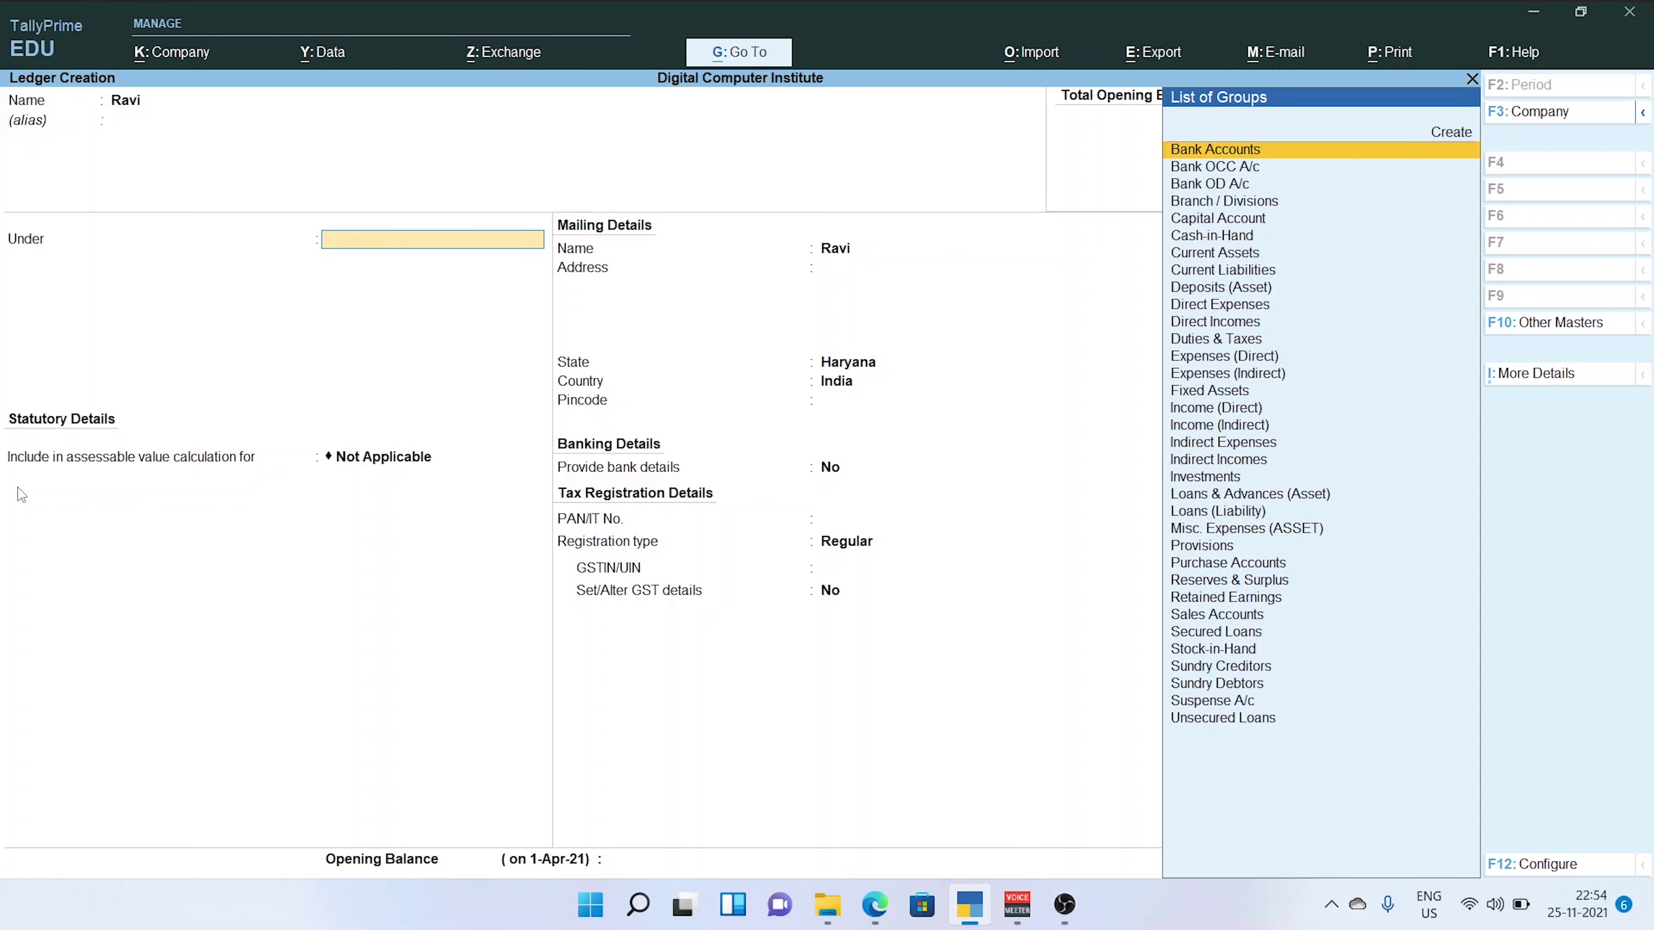
pyautogui.write('Su')
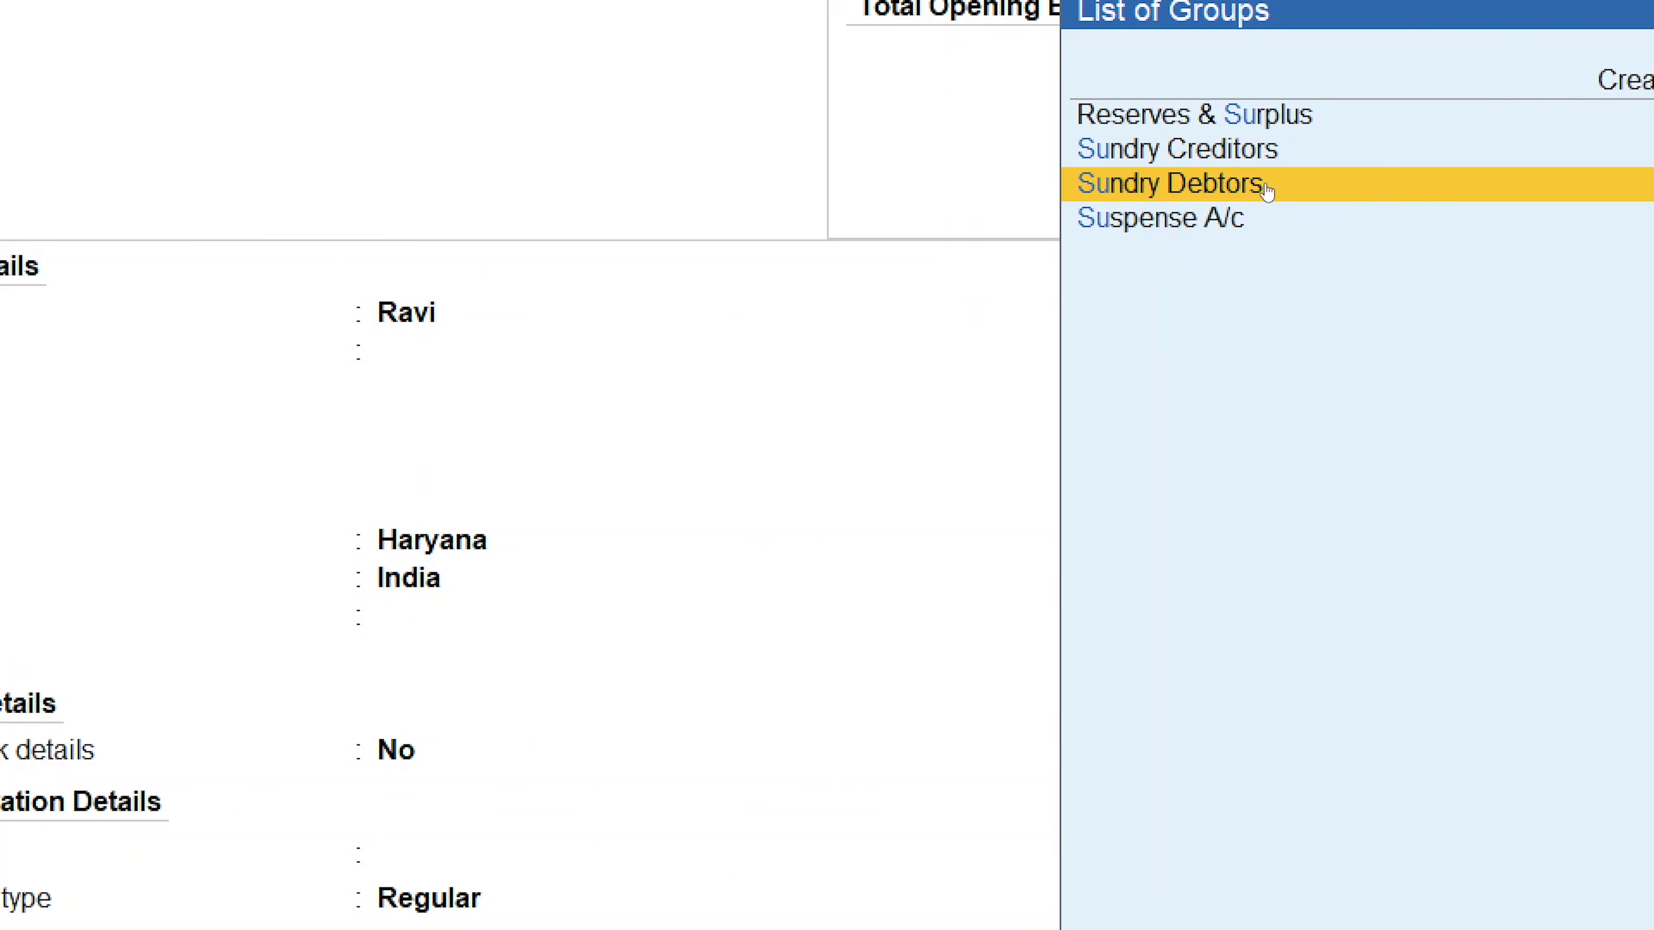
pyautogui.press('Up')
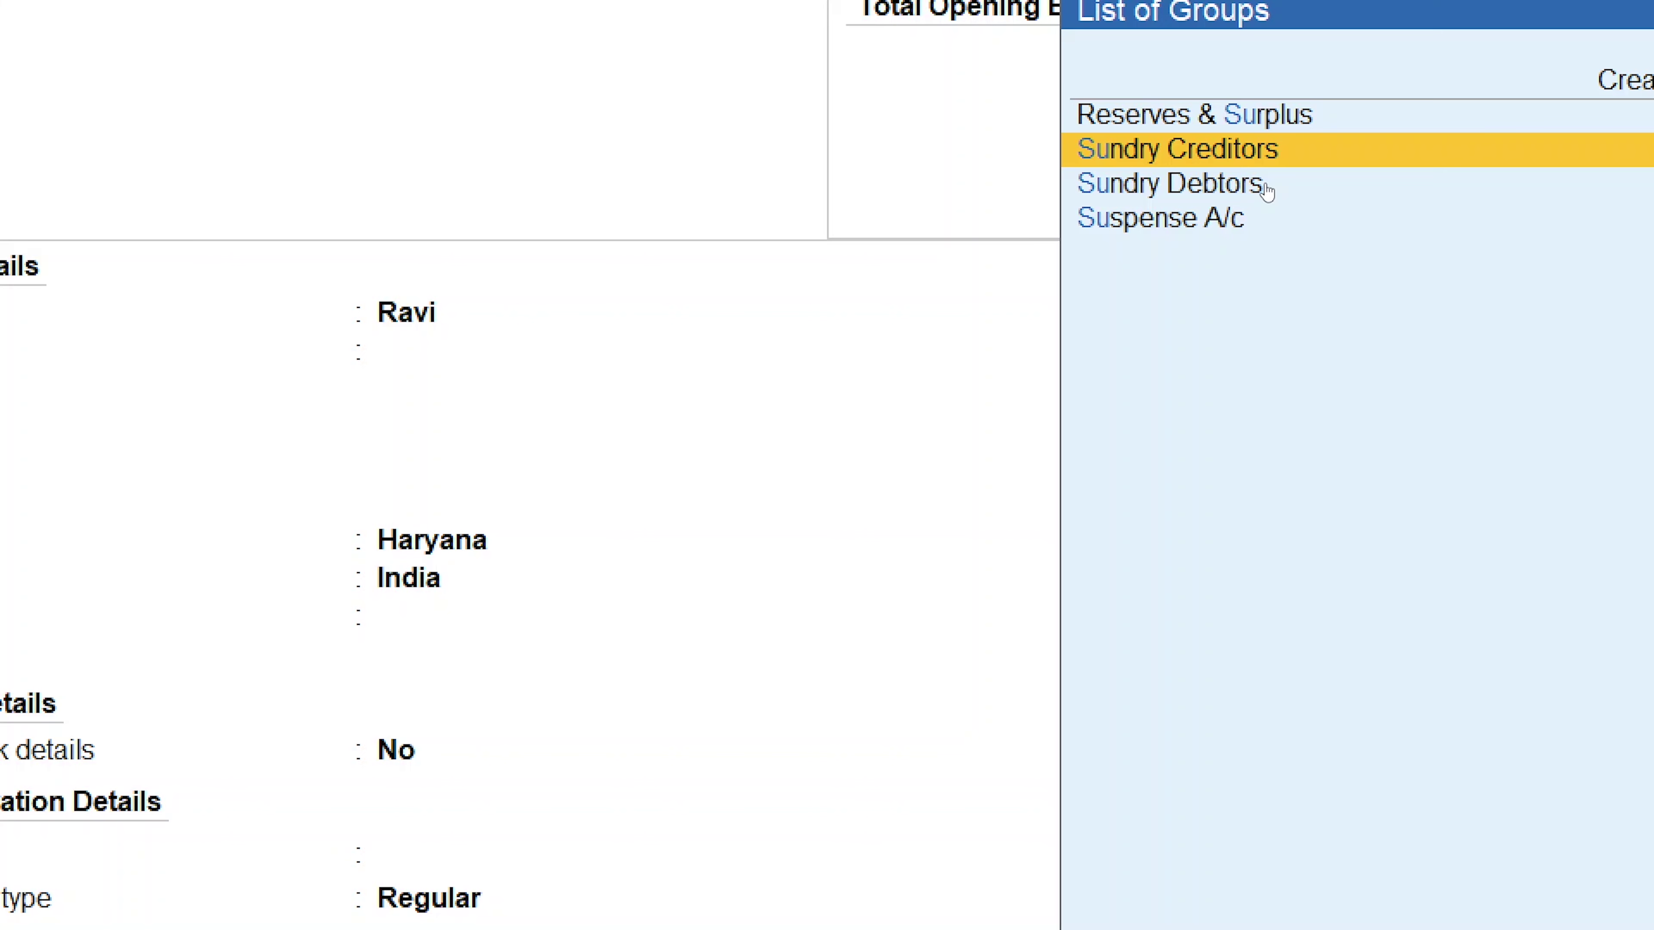
pyautogui.press('Down')
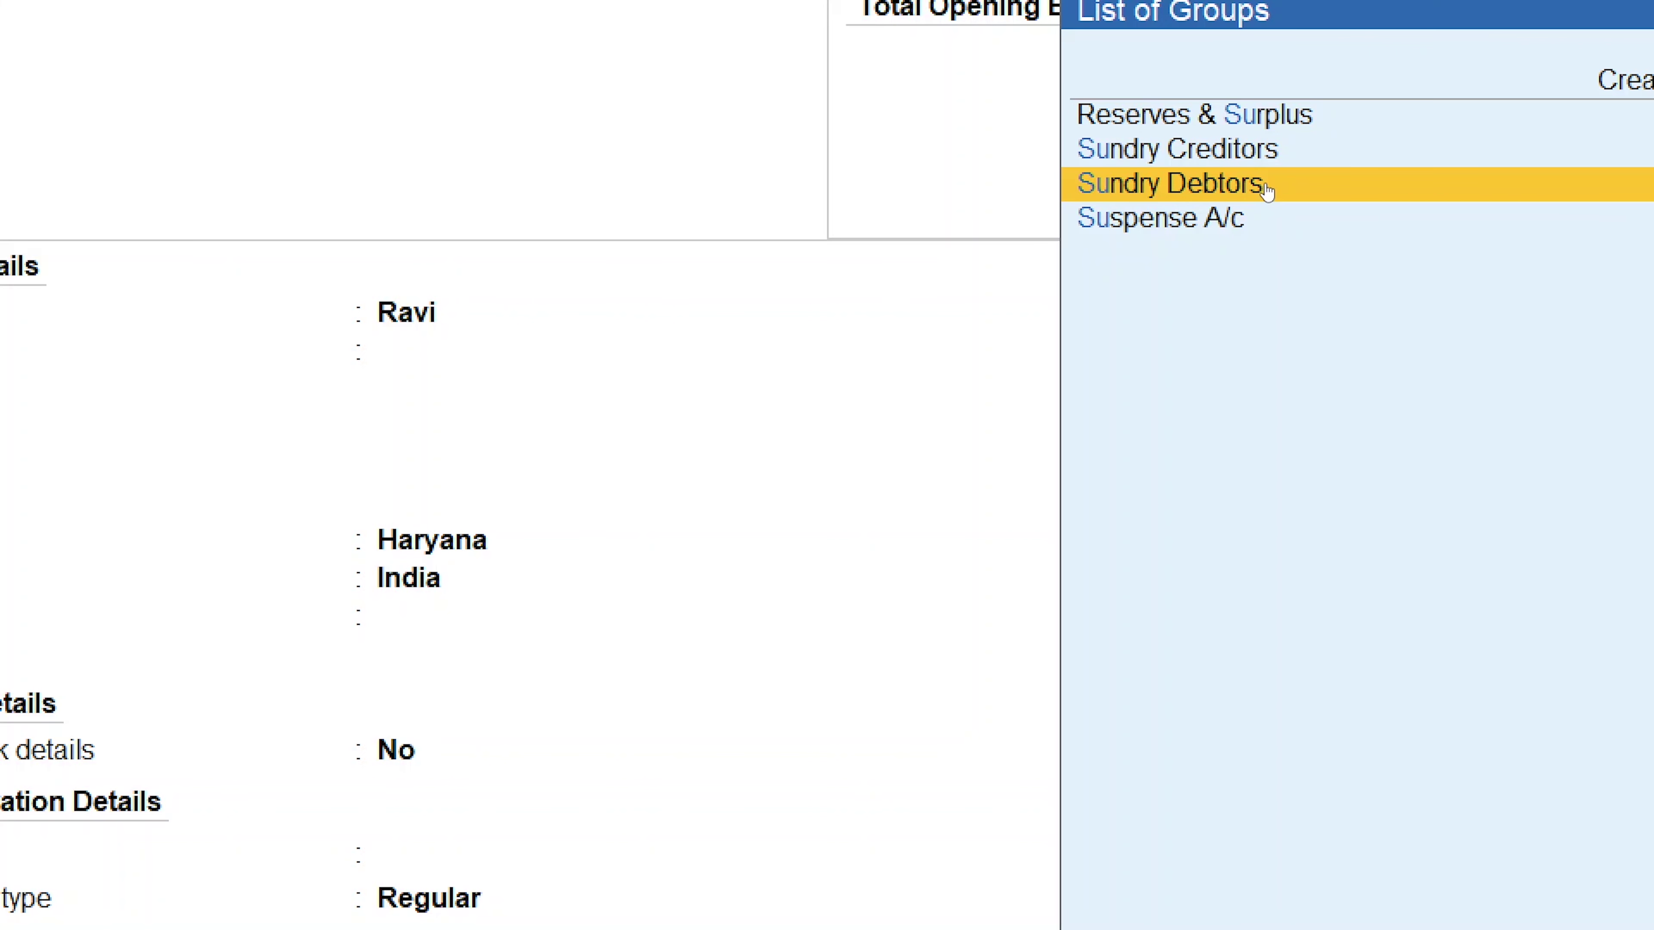
pyautogui.press('Up')
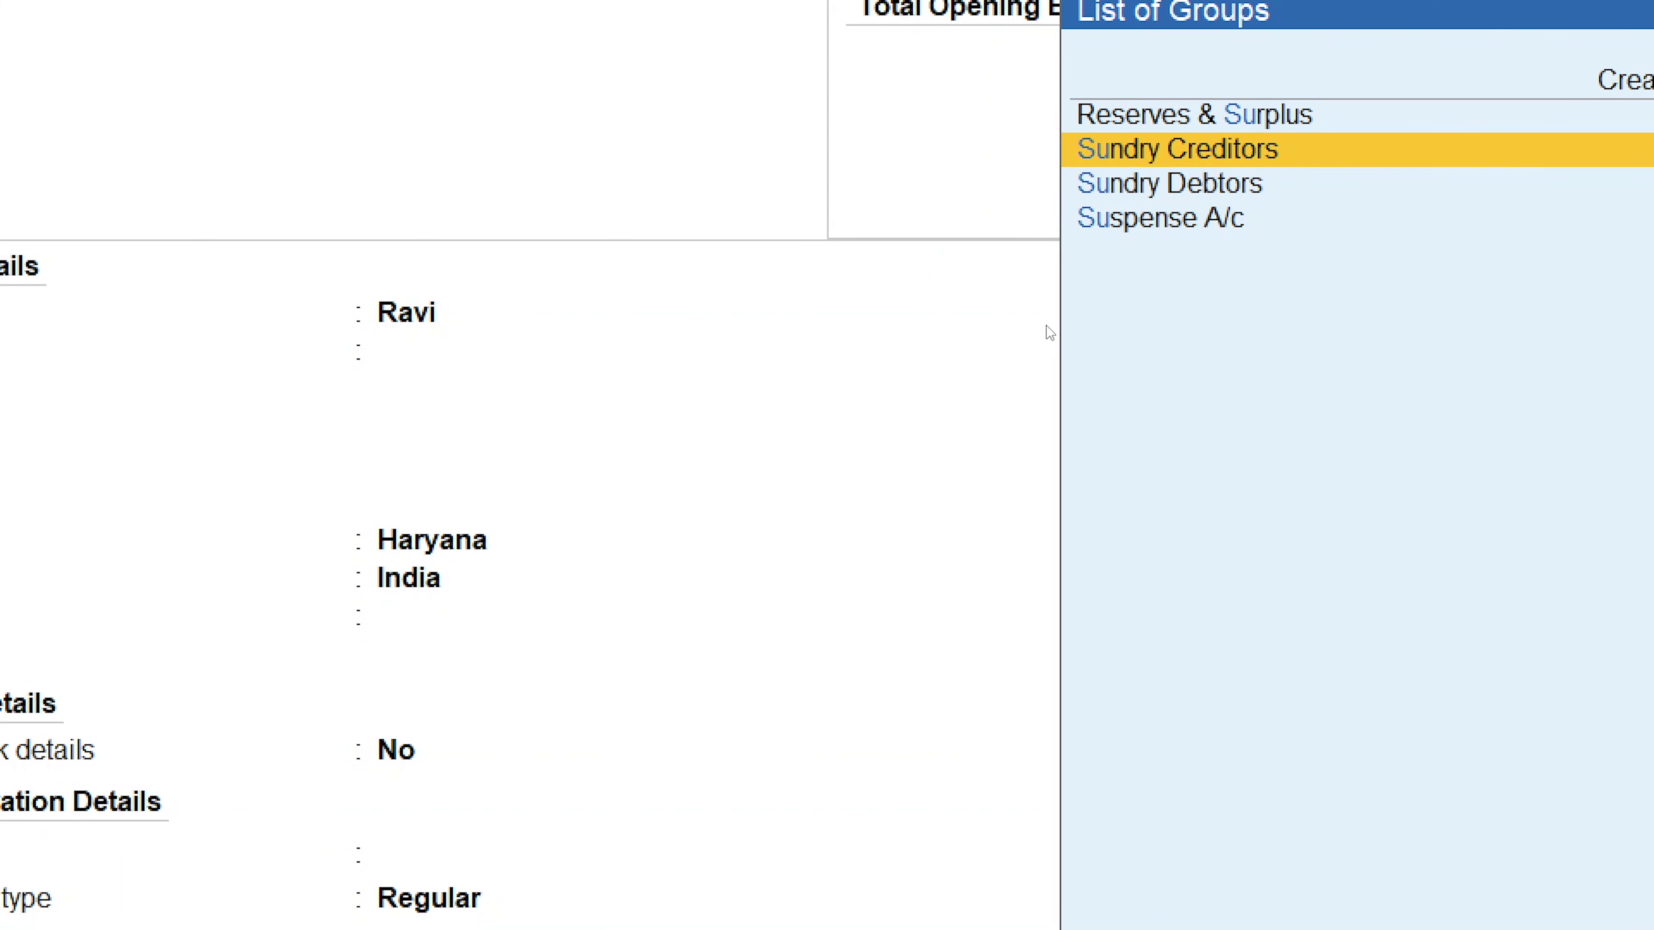
pyautogui.press('Return')
# Keep bill-by-bill balances at Yes with no credit period or credit-day check, and accept the mailing name, blank address, Haryana and India
pyautogui.press('Return')
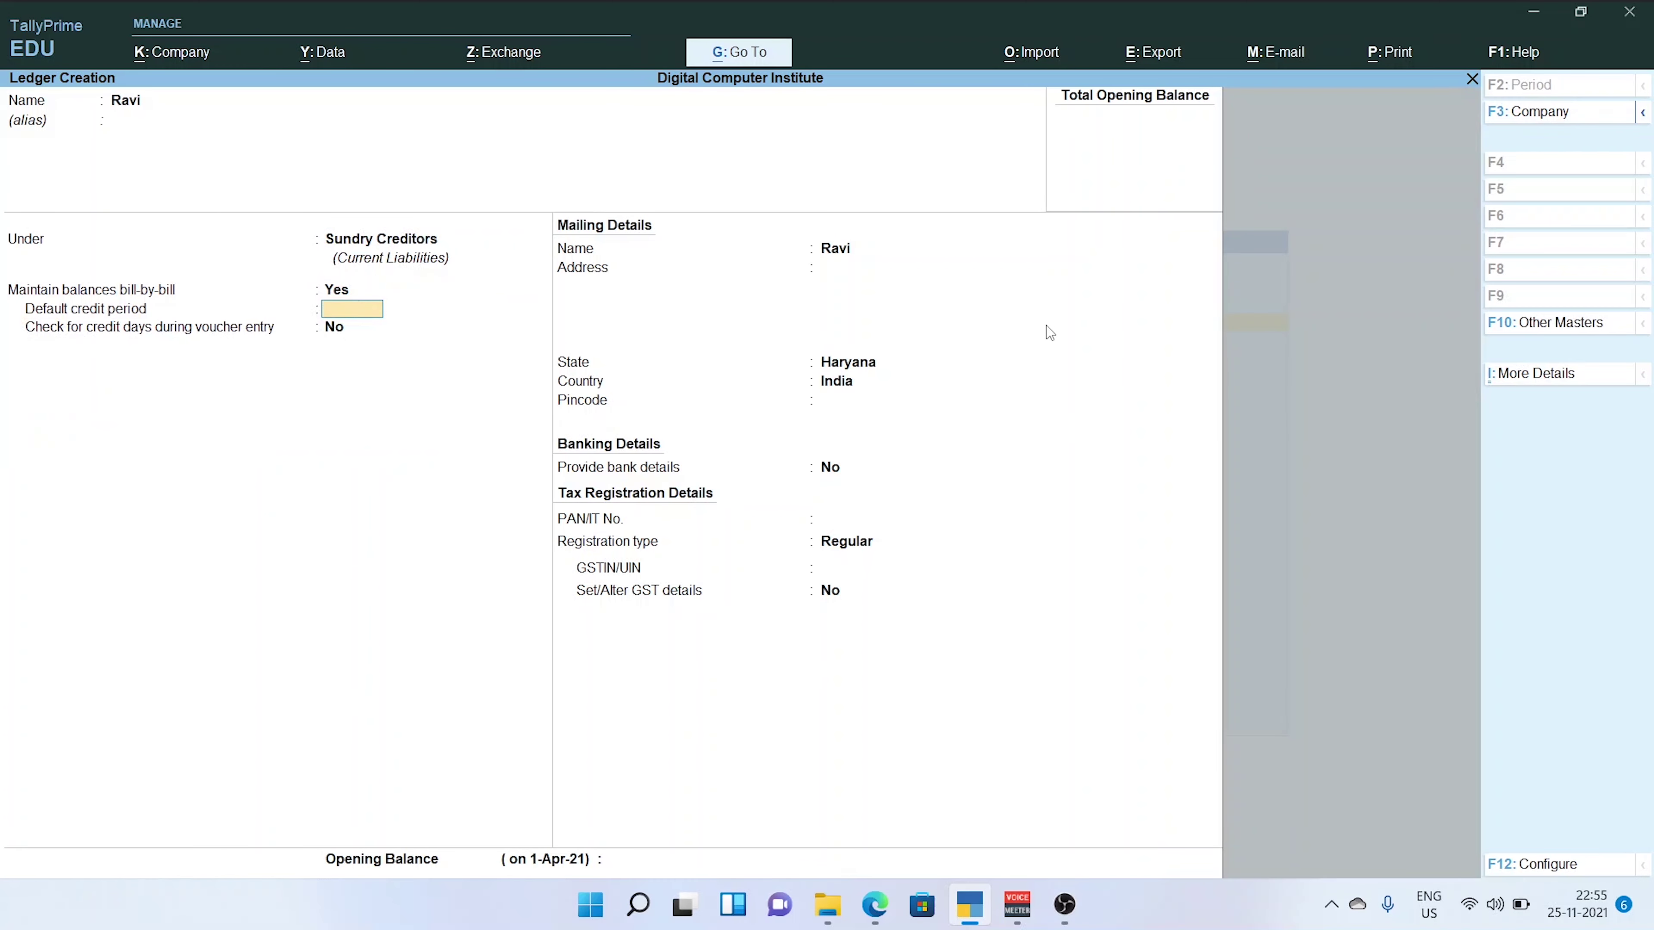
pyautogui.press('Return')
pyautogui.press('Return')
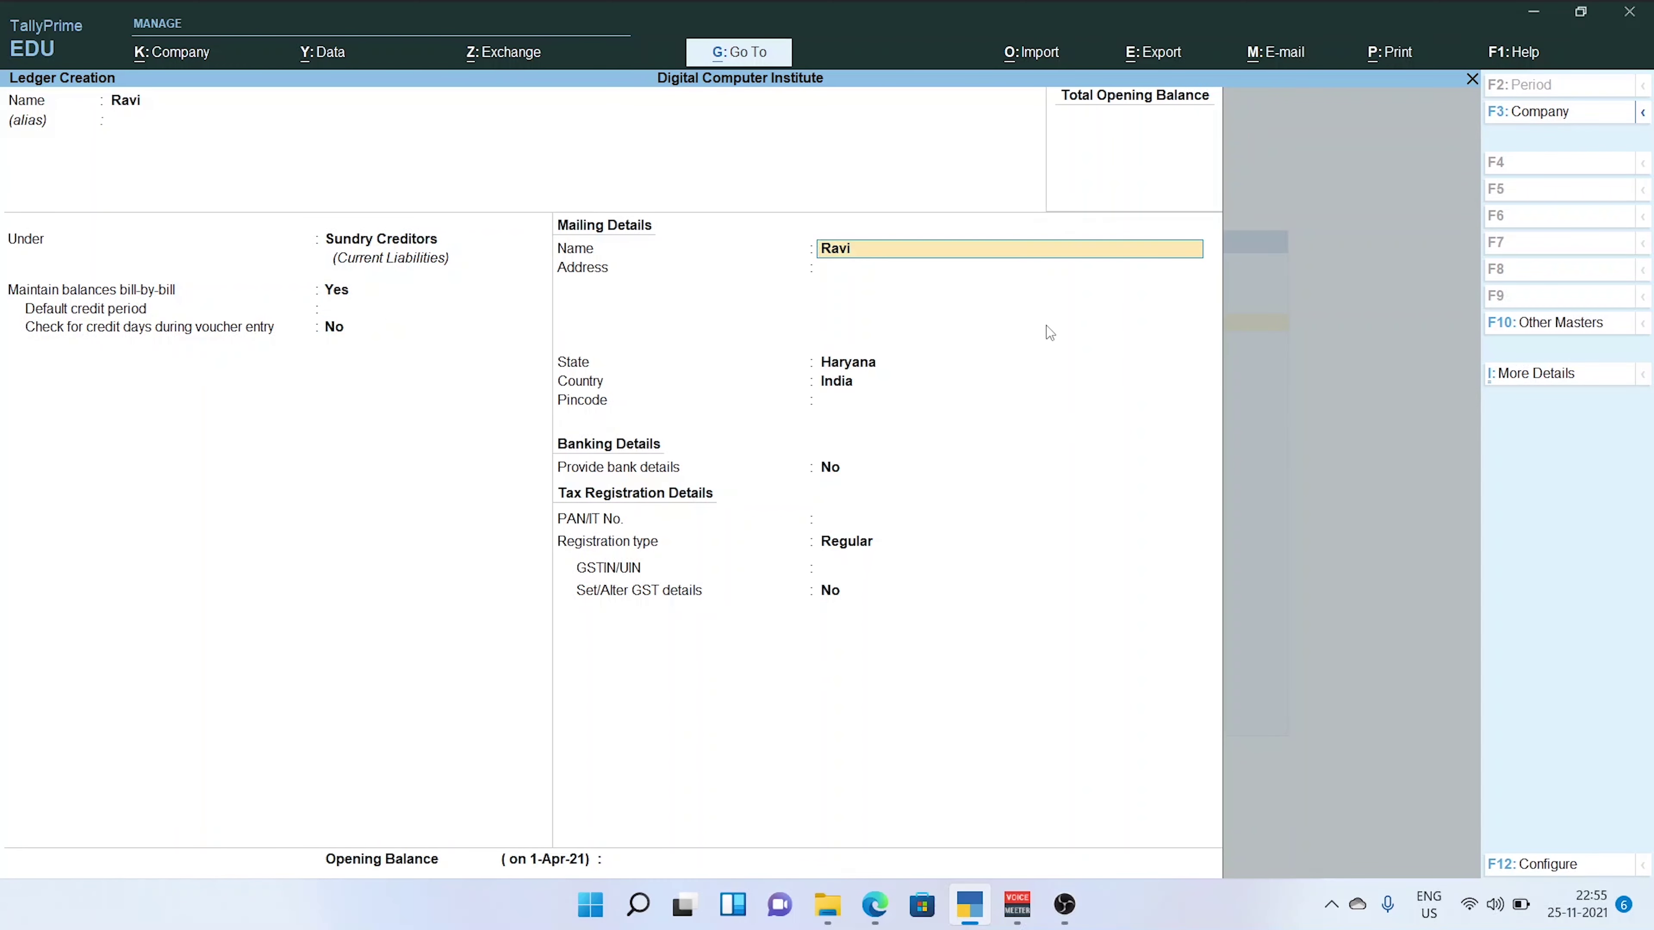
pyautogui.press('Return')
pyautogui.press('Return')
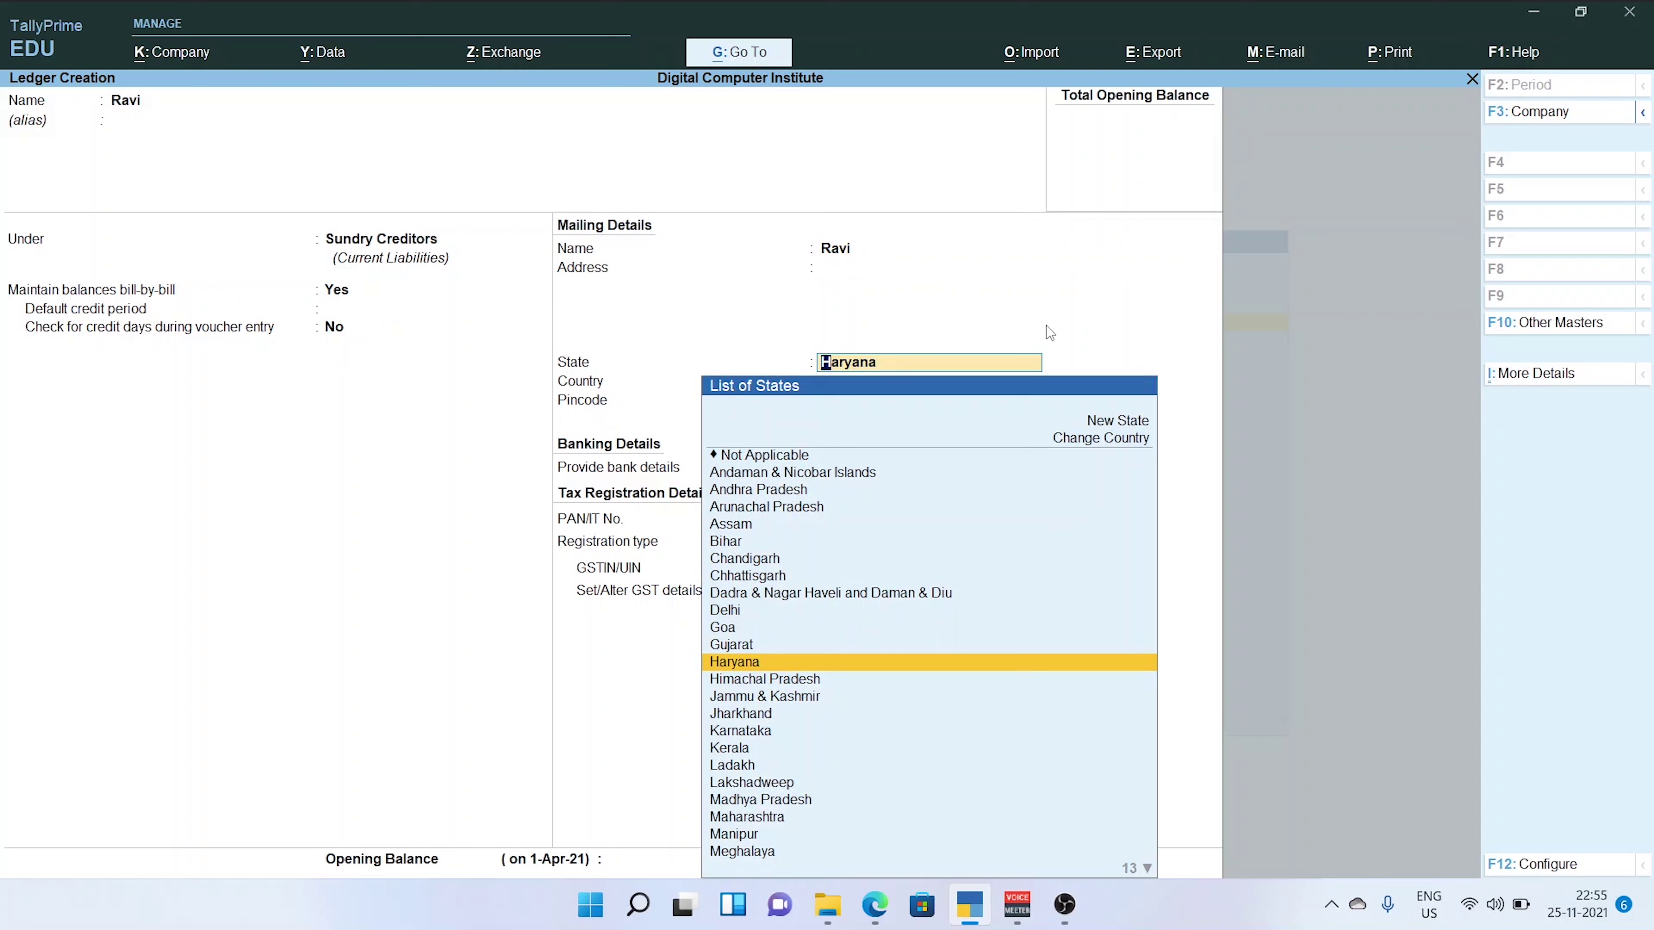
pyautogui.press('Return')
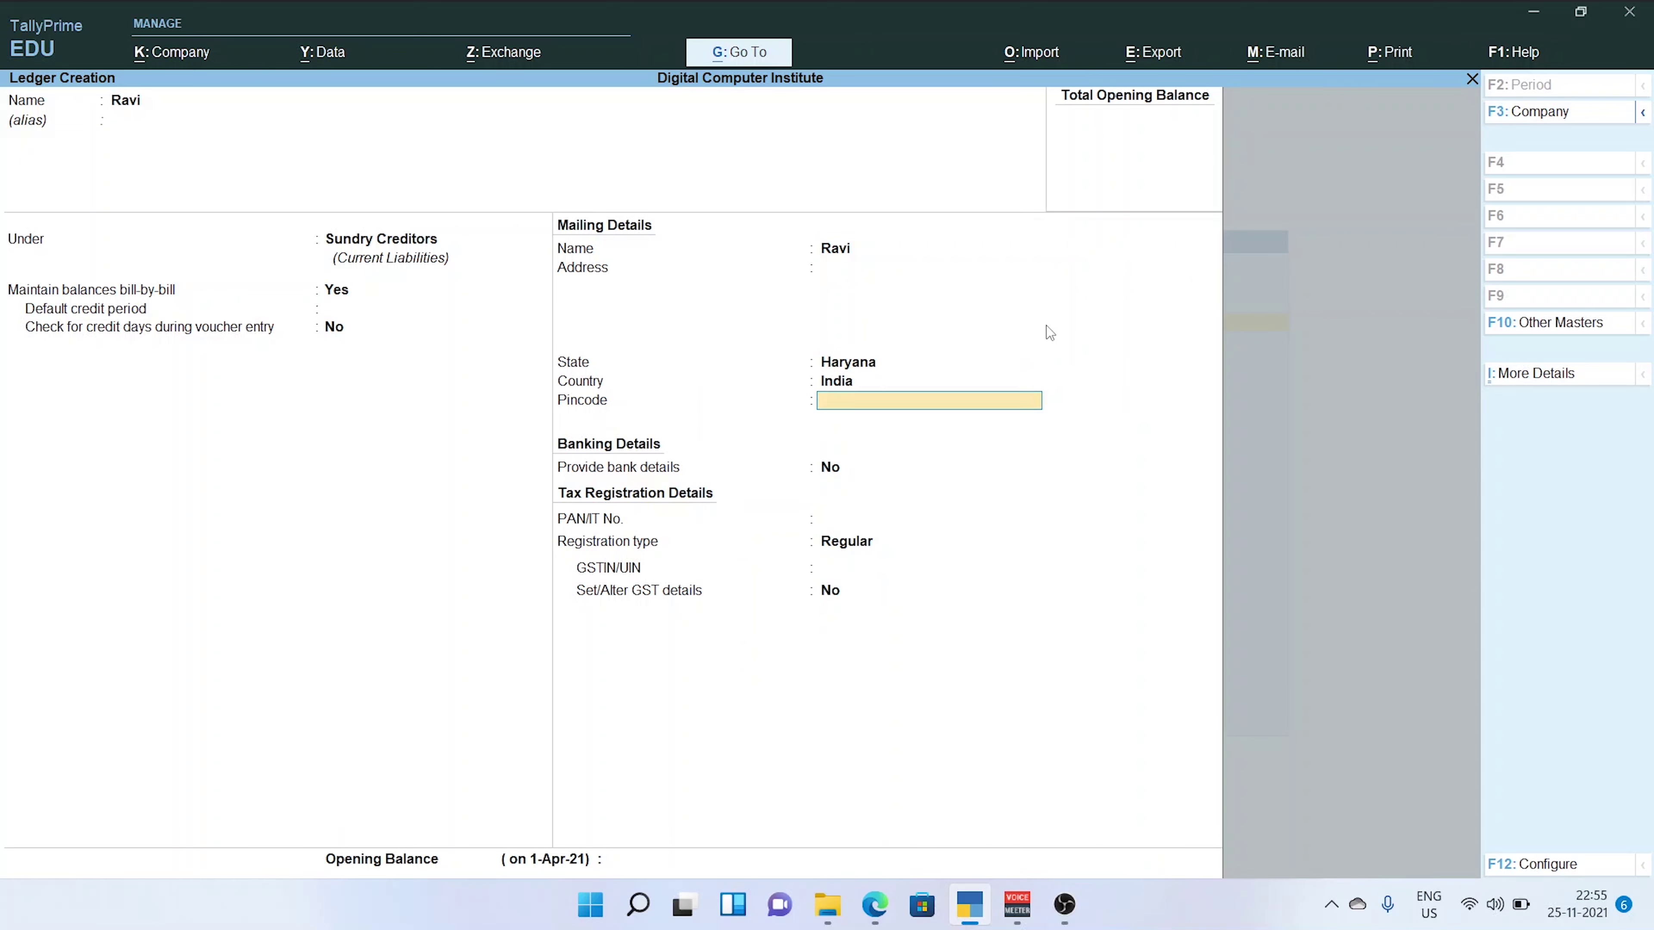
# Keep bank details at No and registration type Regular, leave pincode, PAN, GSTIN and opening balance blank, and save the supplier's ledger
pyautogui.press('Return')
pyautogui.press('Return')
pyautogui.press('Return')
pyautogui.press('Return')
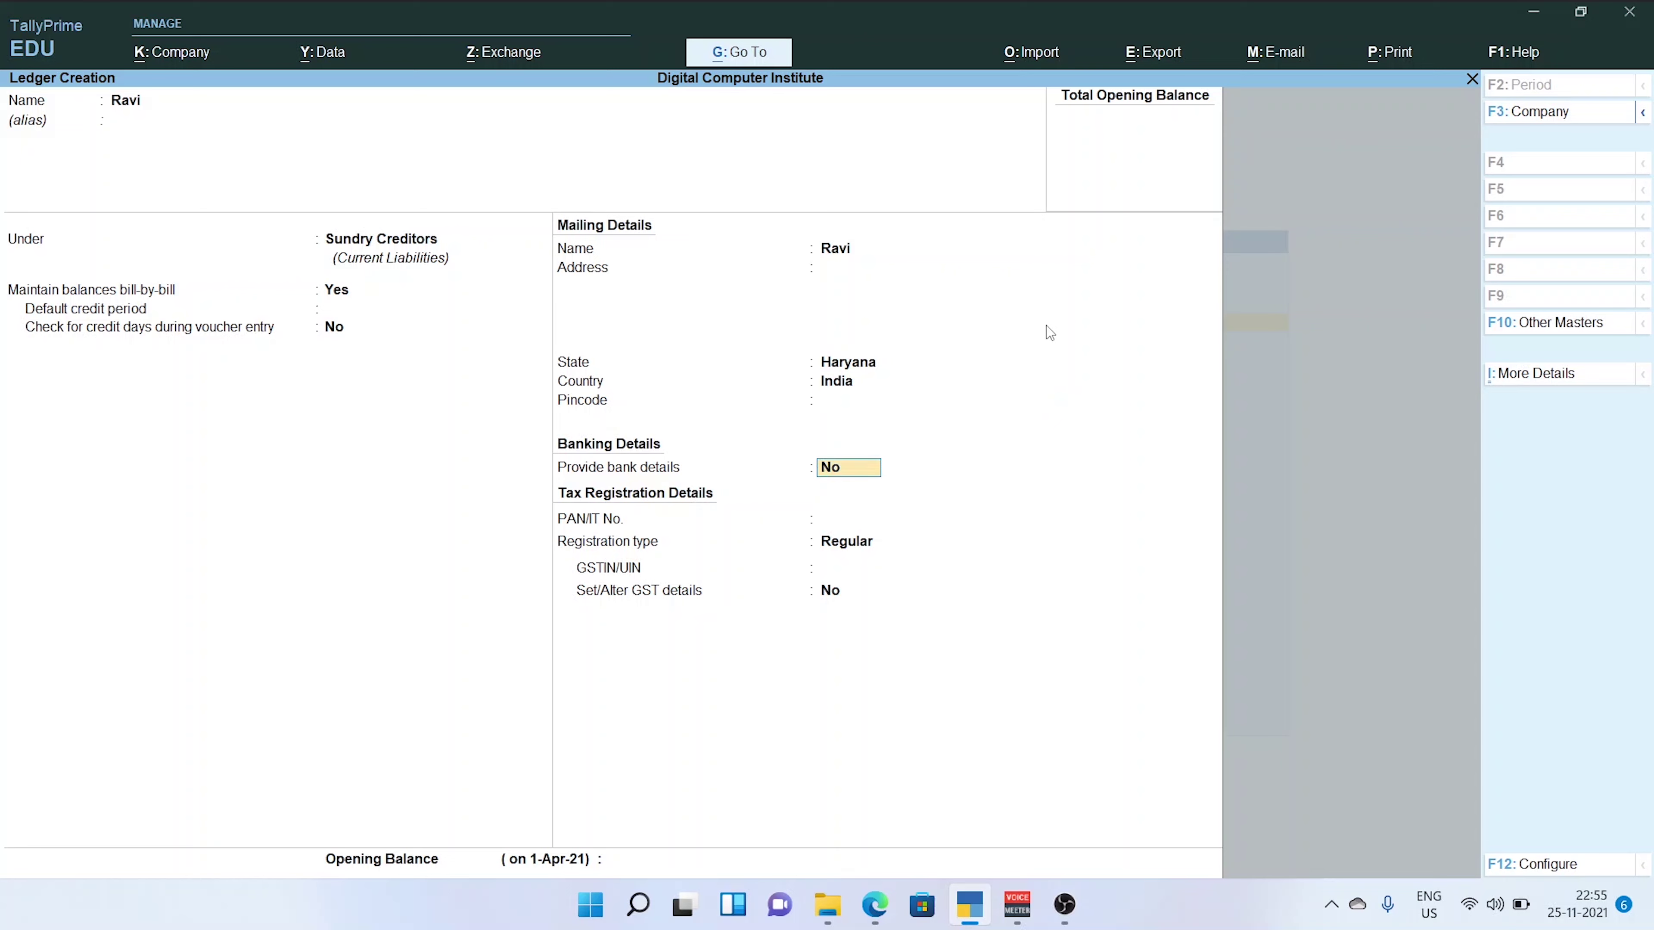
pyautogui.press('Return')
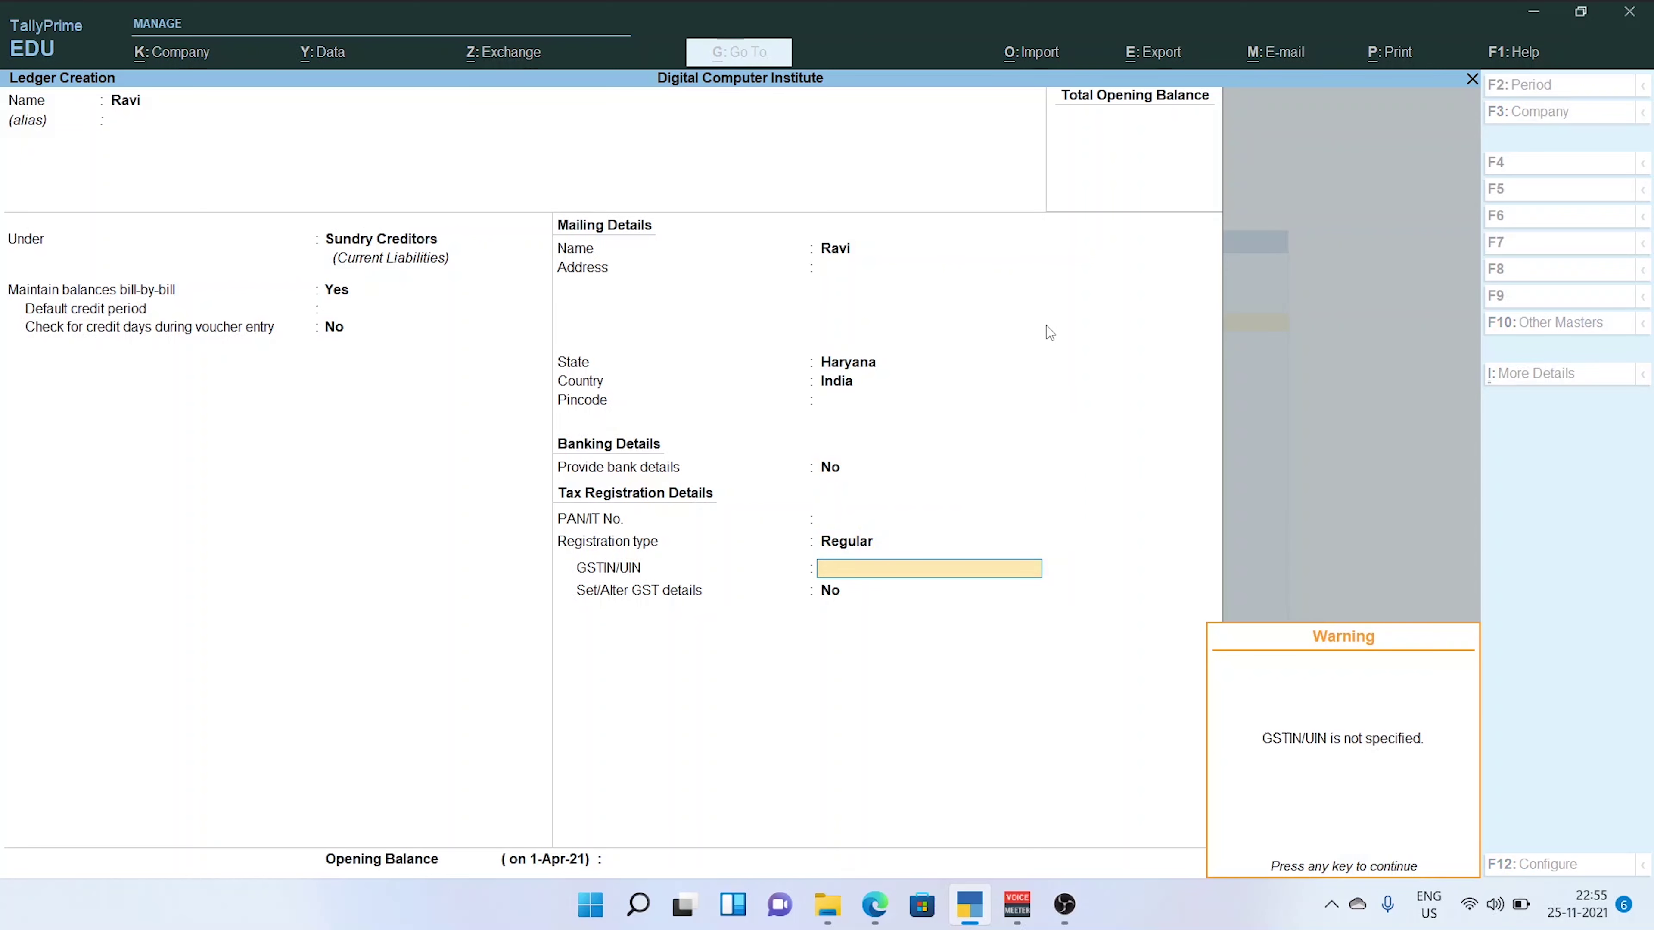
pyautogui.press('Return')
pyautogui.press('Return')
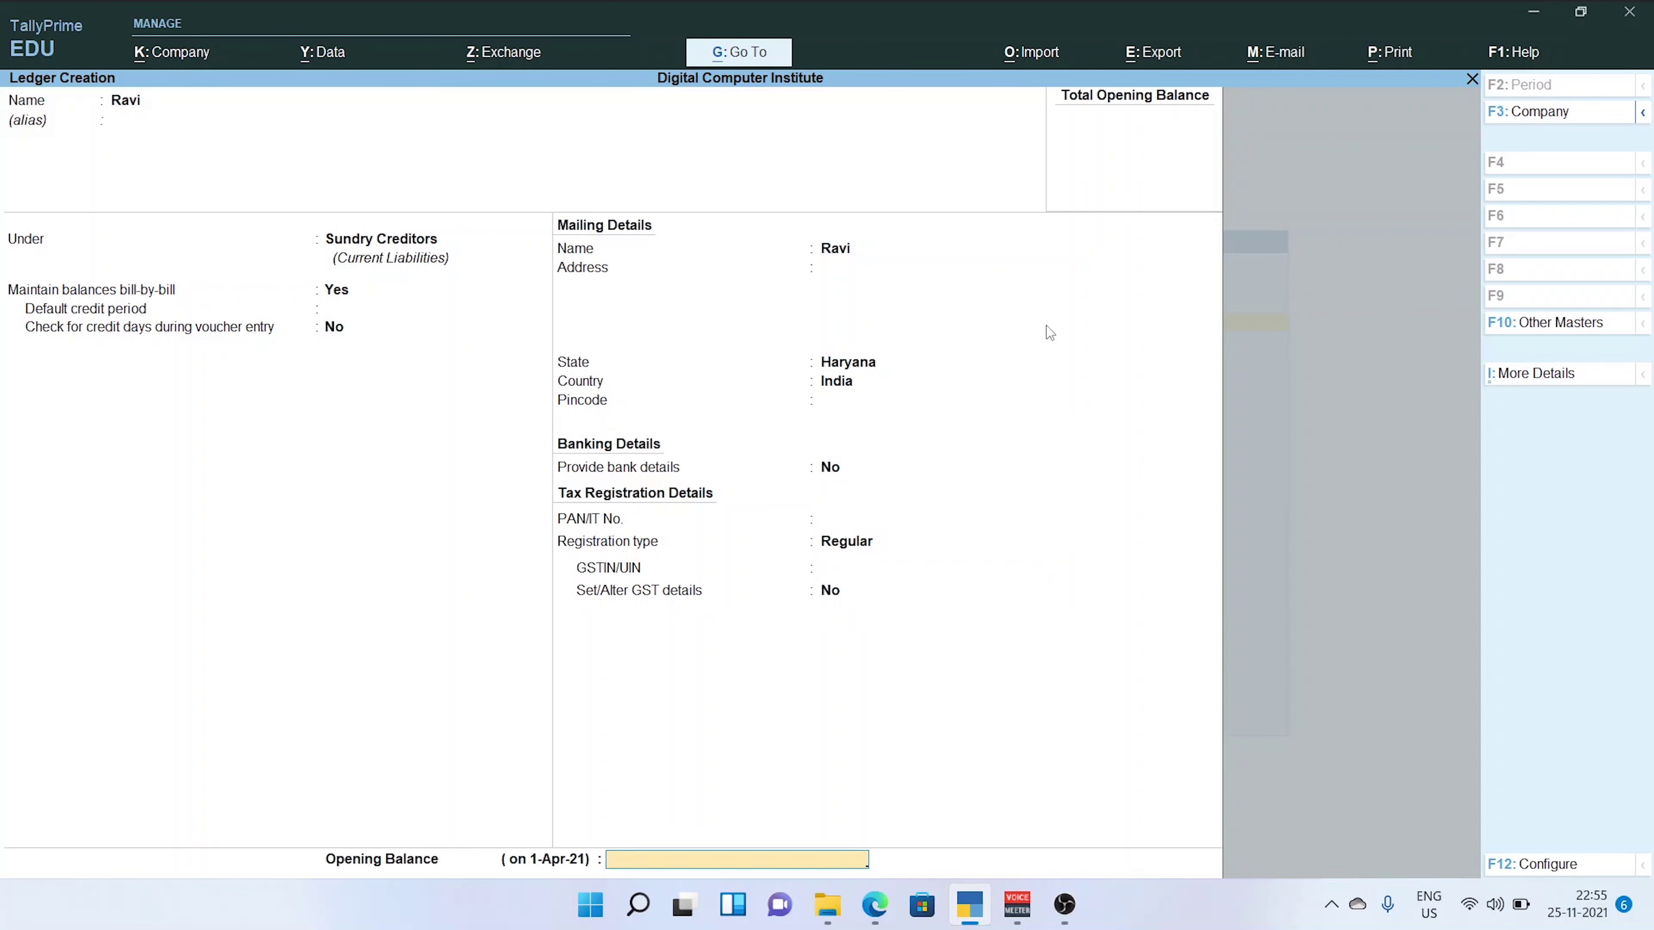
pyautogui.press('Return')
pyautogui.press('Return')
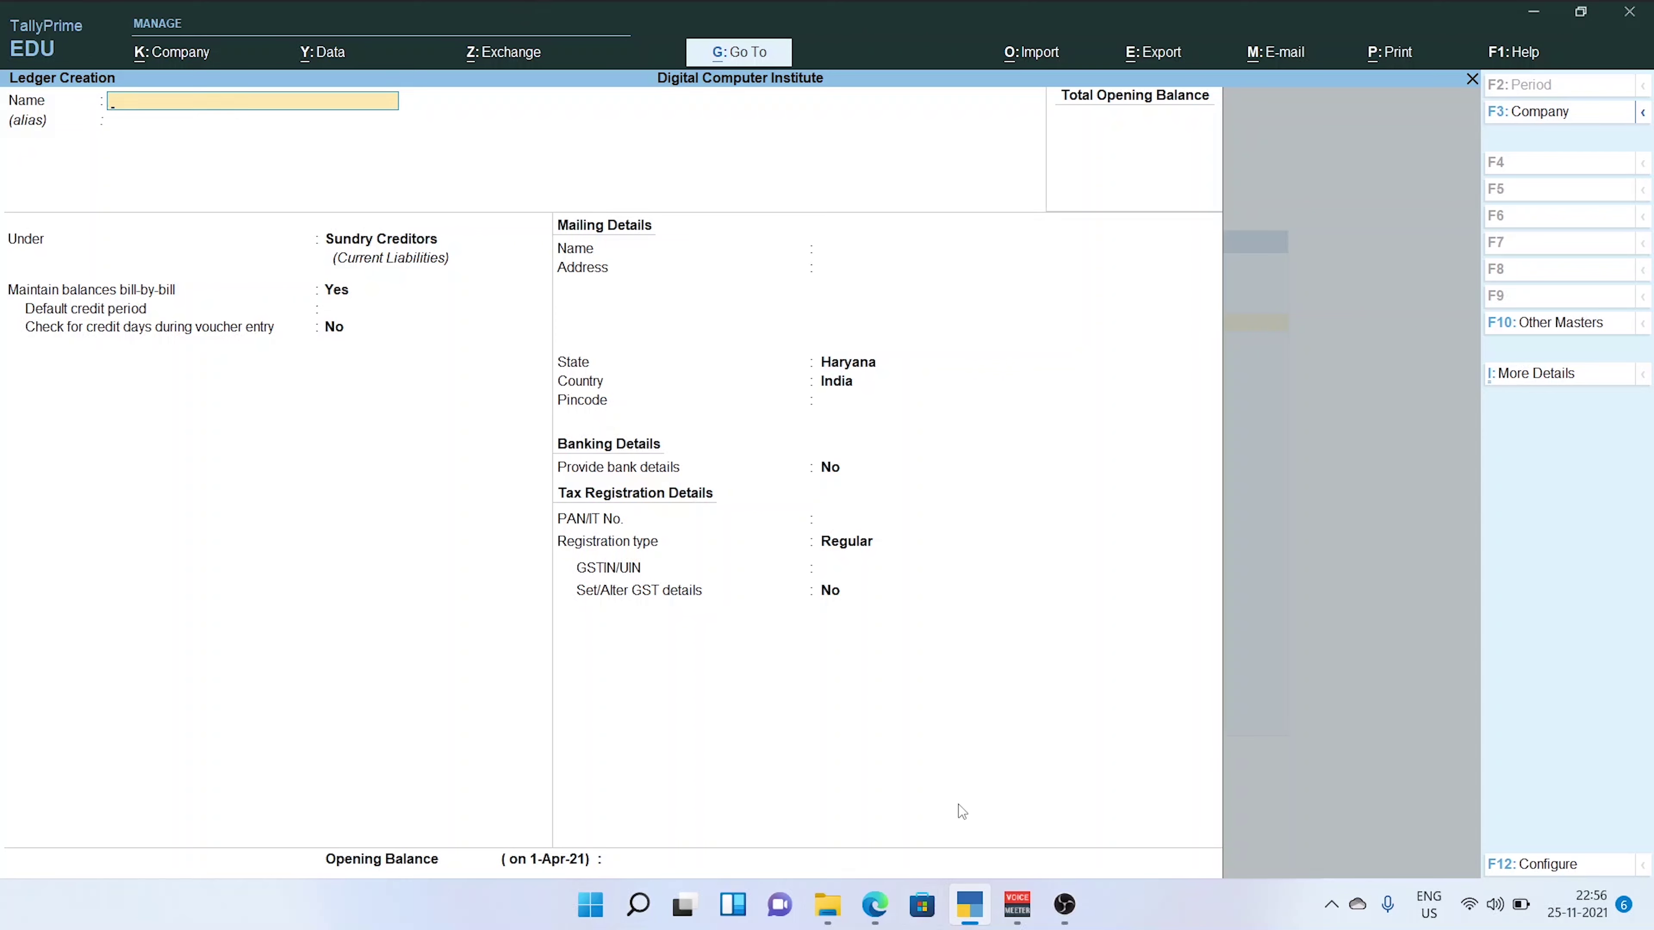
# Switch to the Tally Ledgers and Groups PDF in Edge and look up the group listed for the Capital ledger
pyautogui.click(875, 904)
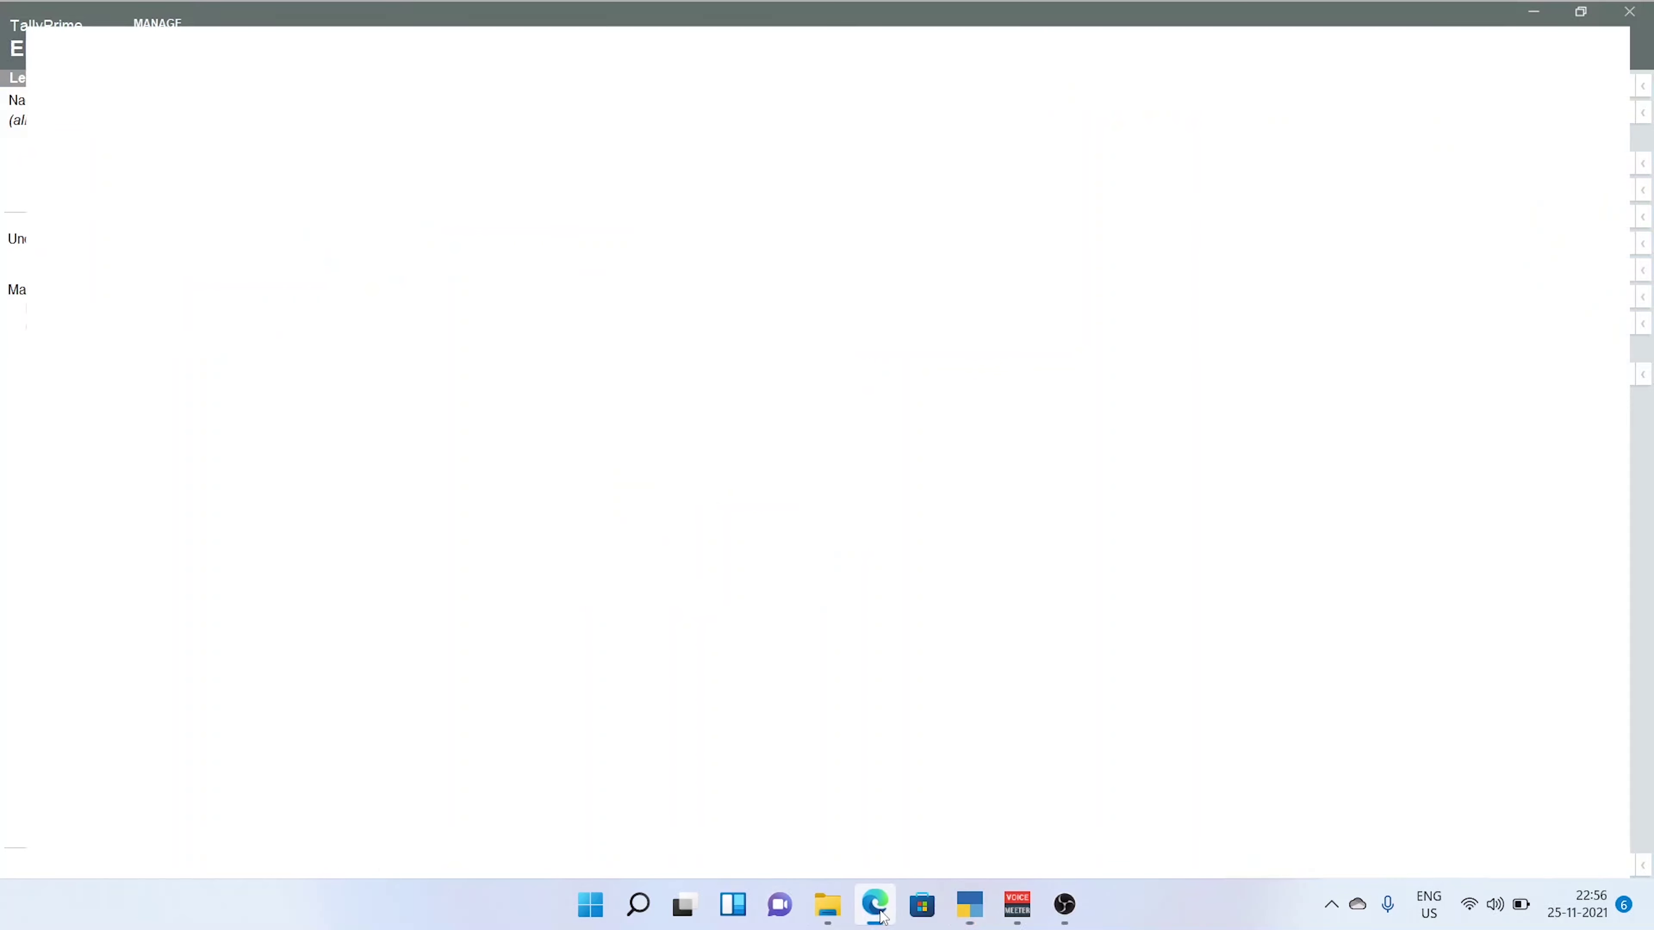
pyautogui.scroll(4, 1097, 398)
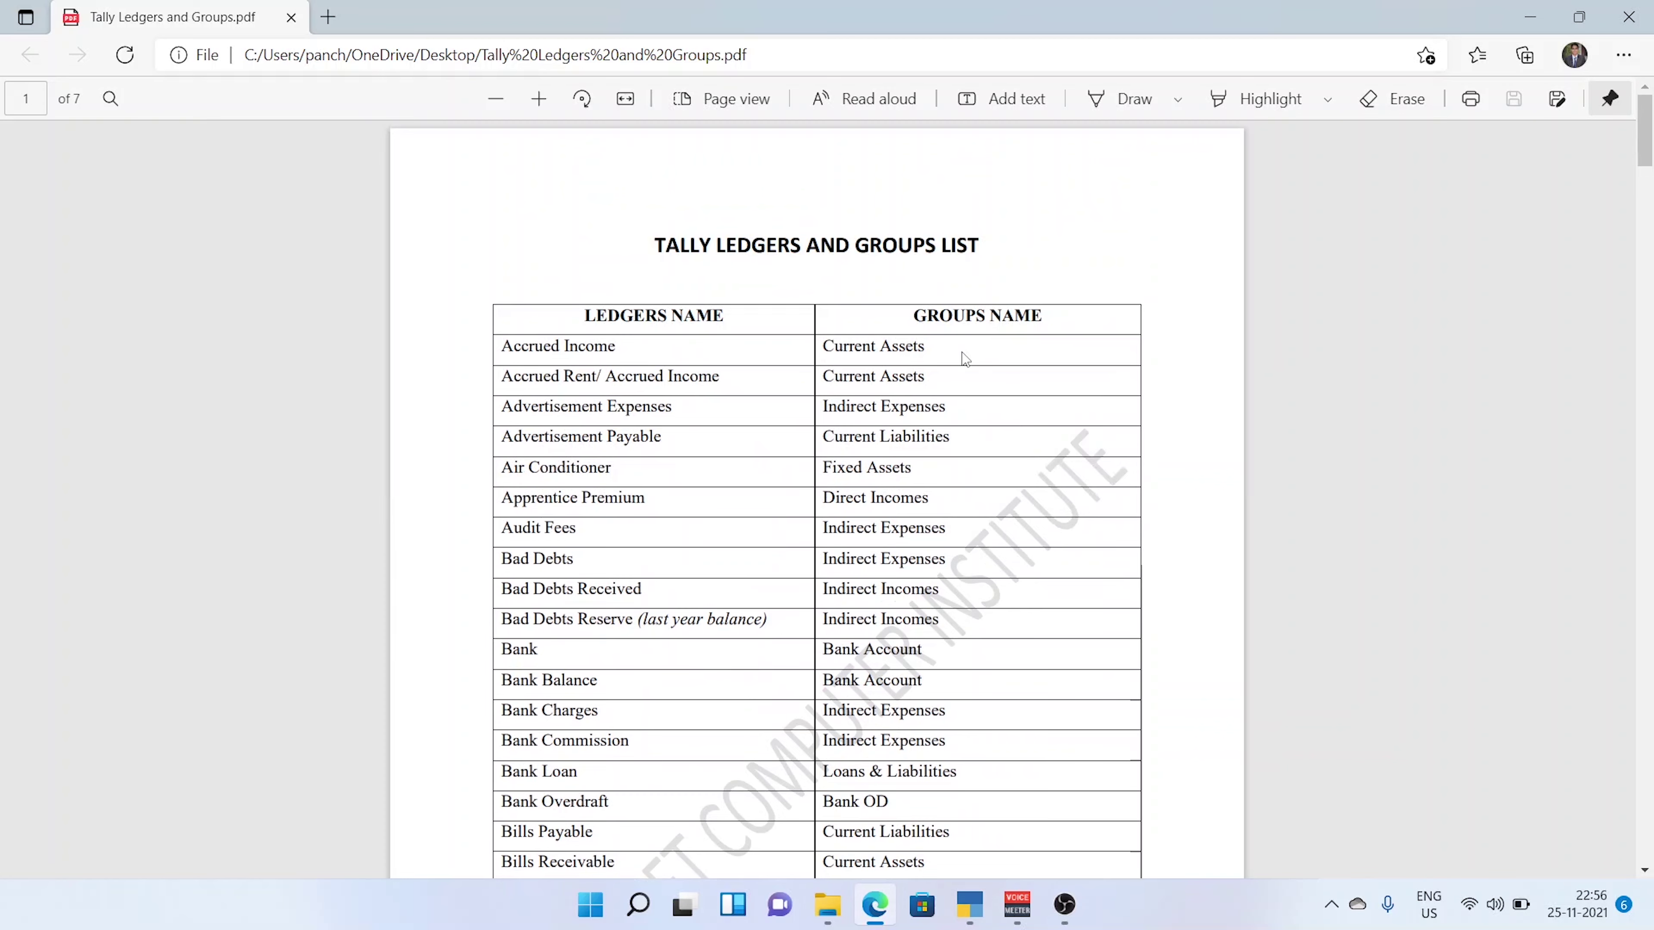
pyautogui.scroll(-10, 966, 359)
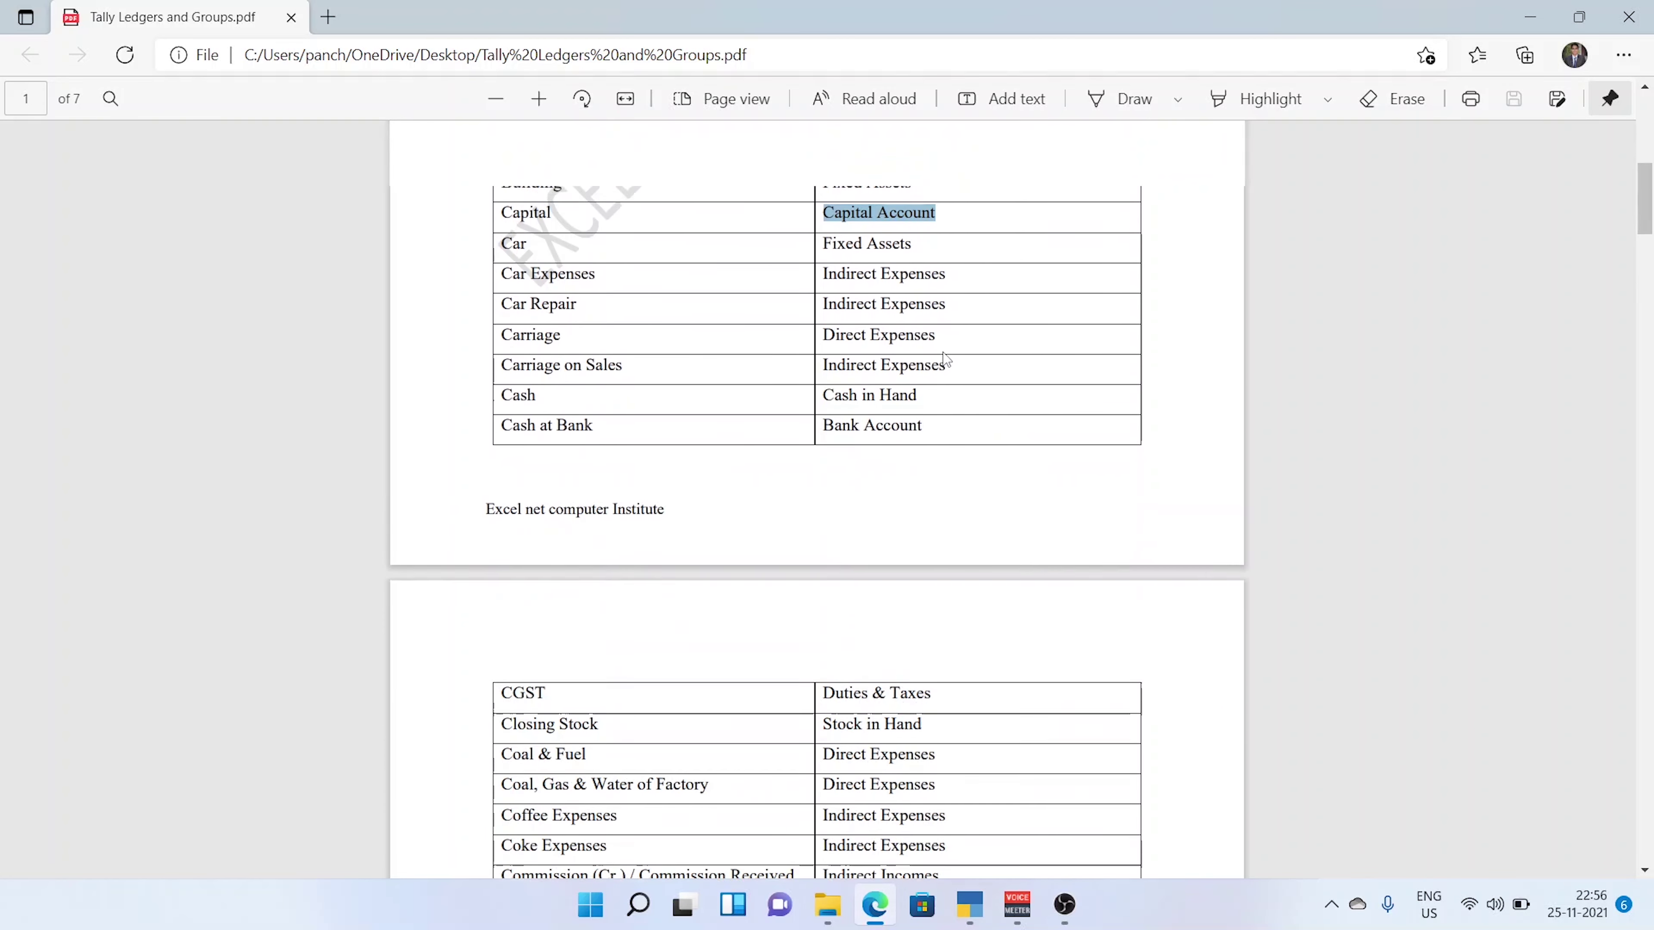
pyautogui.scroll(7, 945, 358)
pyautogui.scroll(-3, 573, 503)
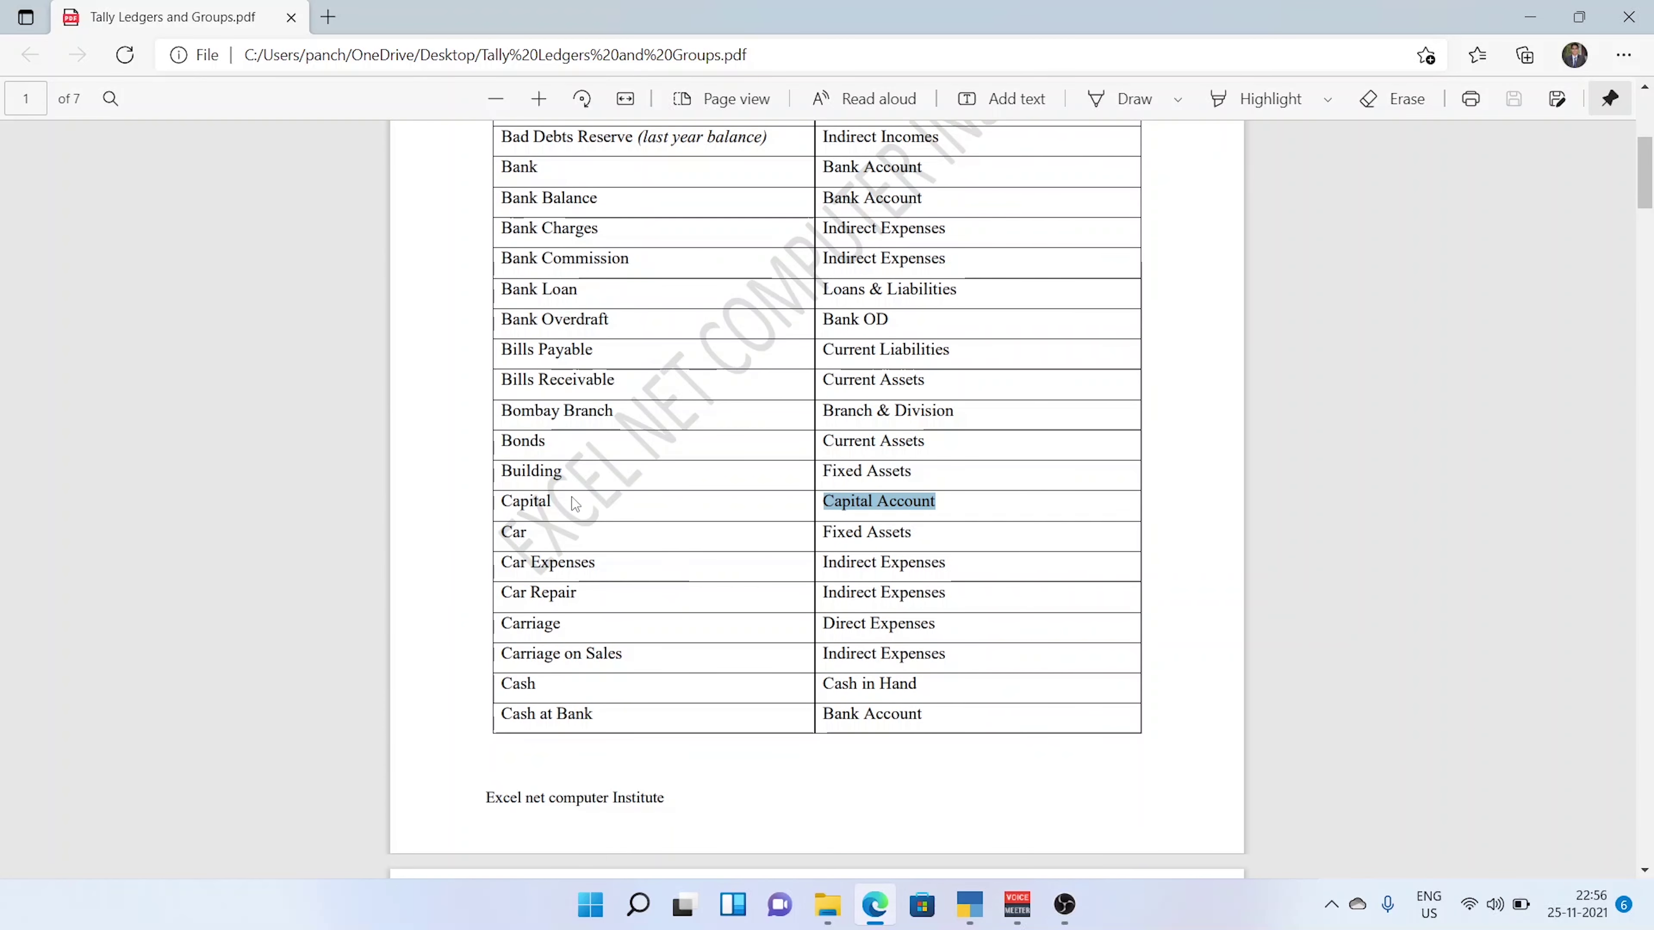
pyautogui.scroll(-3, 601, 444)
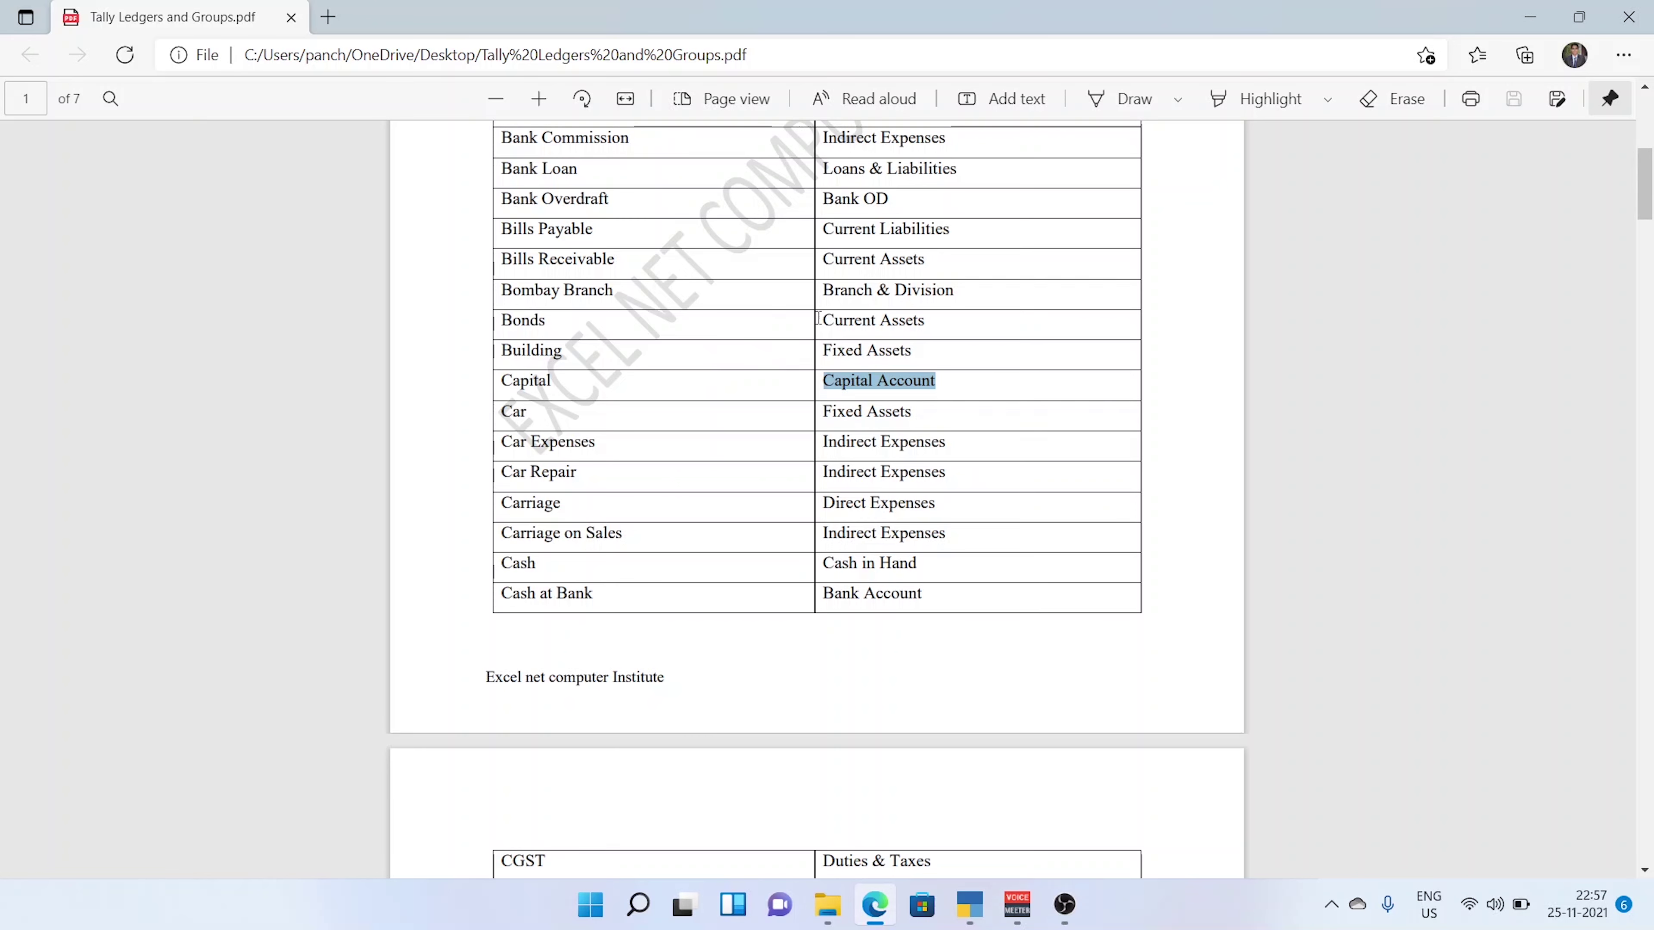
pyautogui.scroll(5, 628, 305)
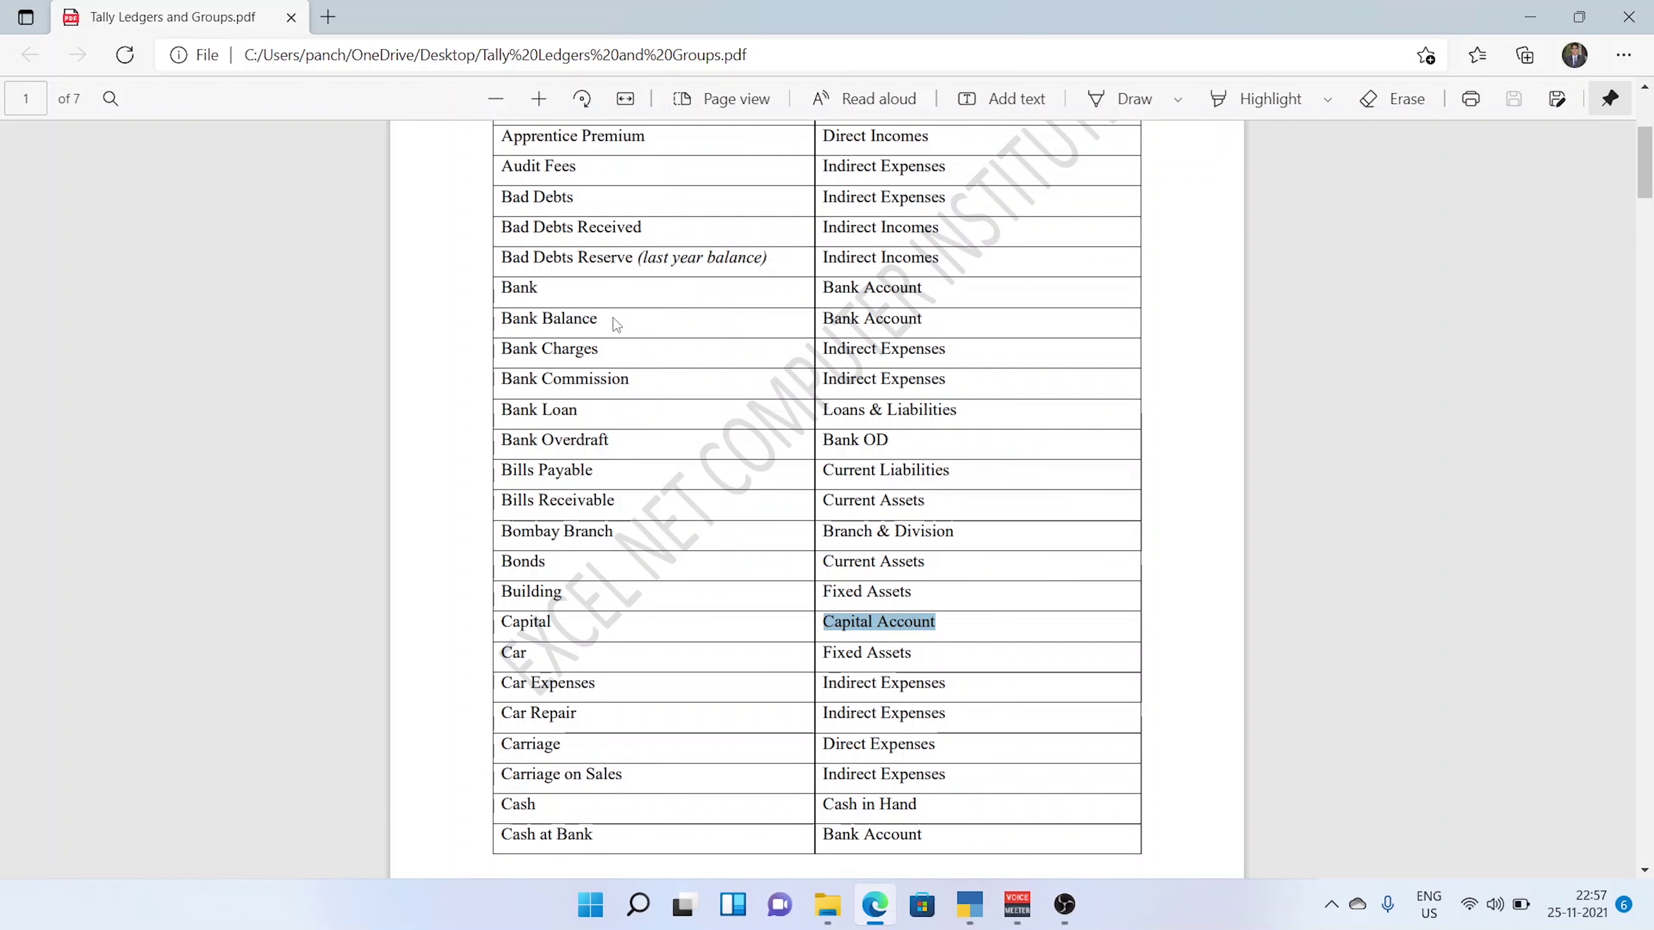
pyautogui.click(606, 326)
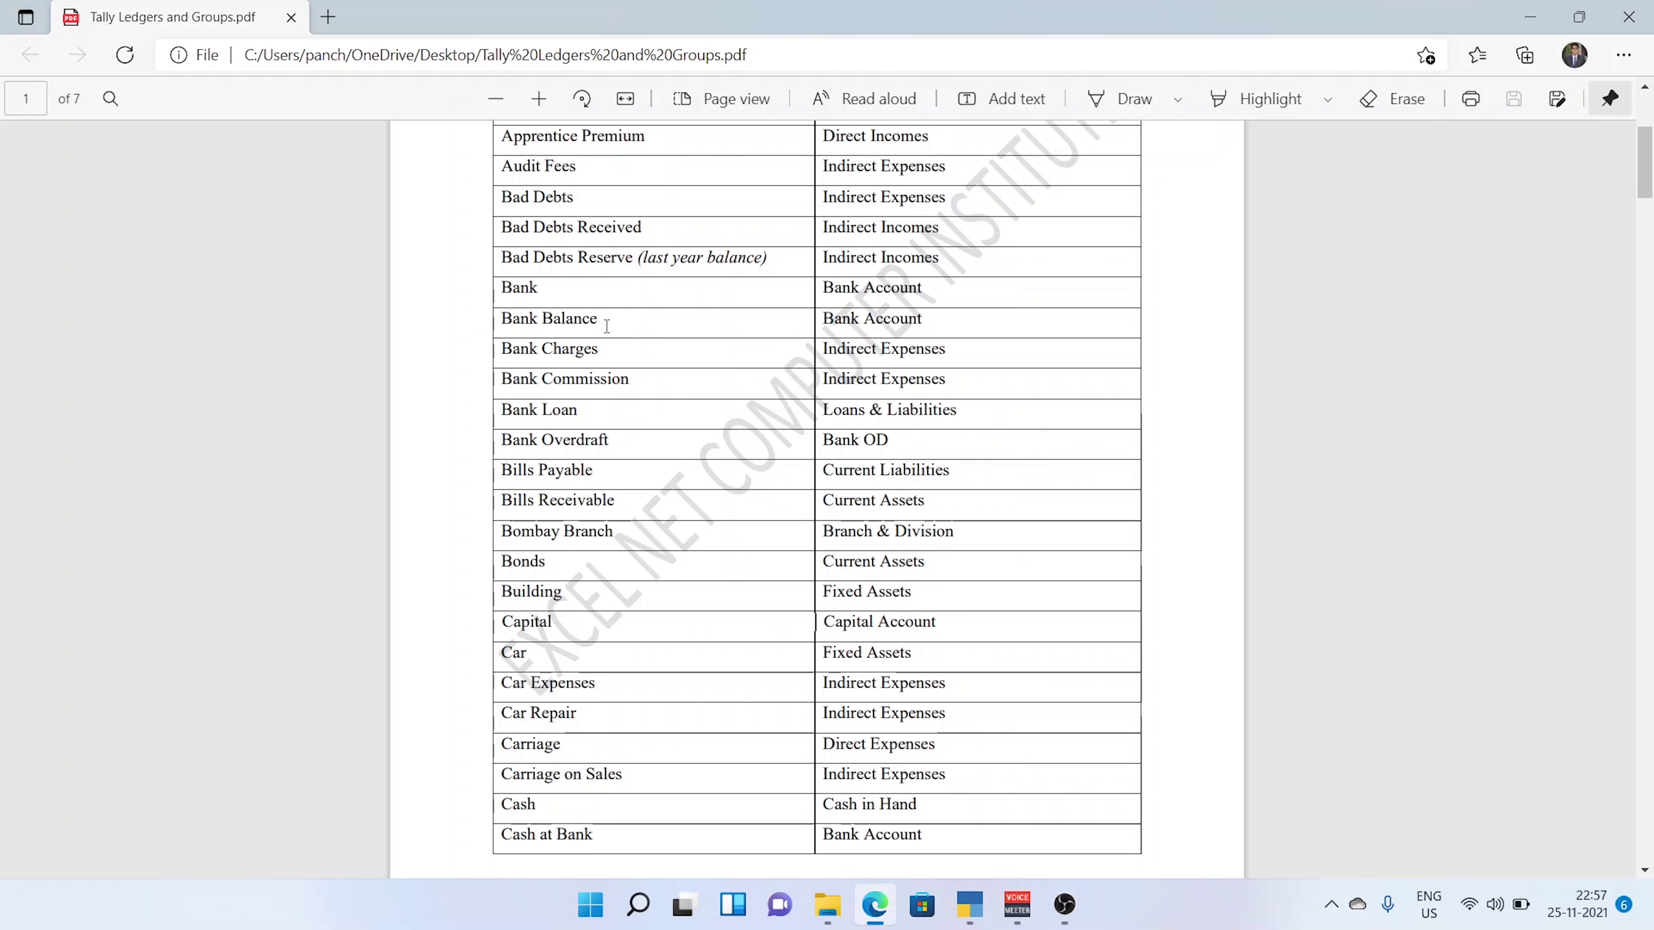
pyautogui.scroll(-2, 615, 476)
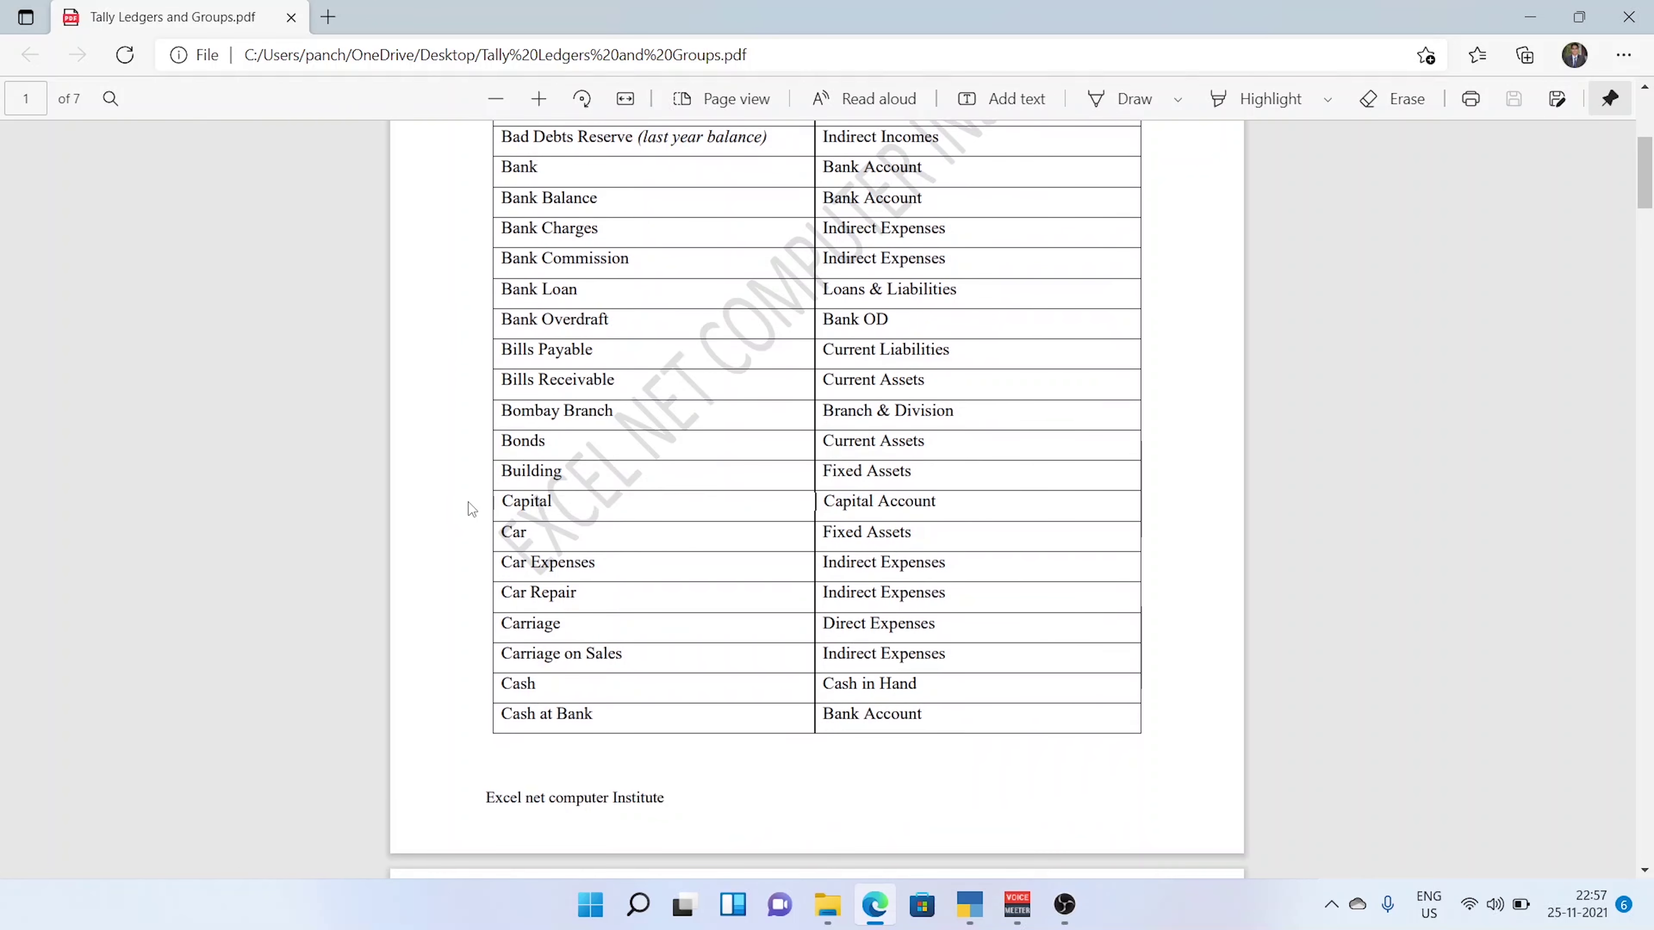
pyautogui.doubleClick(542, 501)
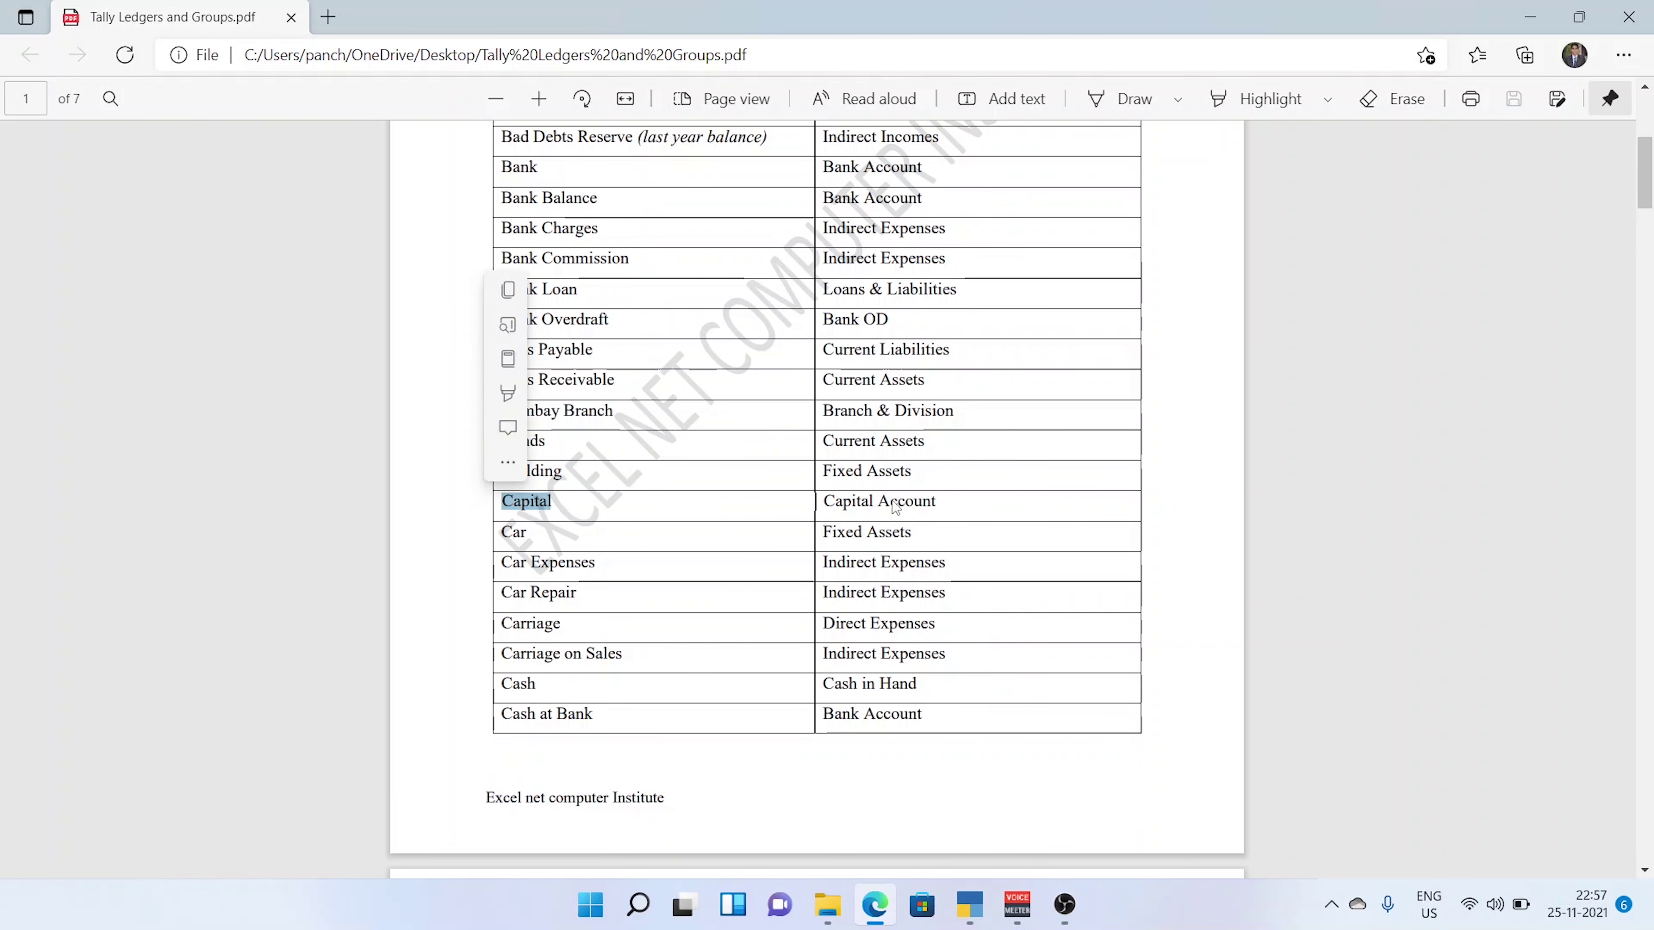
# Look up the groups for Drawing and for Gas and Water in the PDF list, and switch back to TallyPrime
pyautogui.scroll(-1, 851, 502)
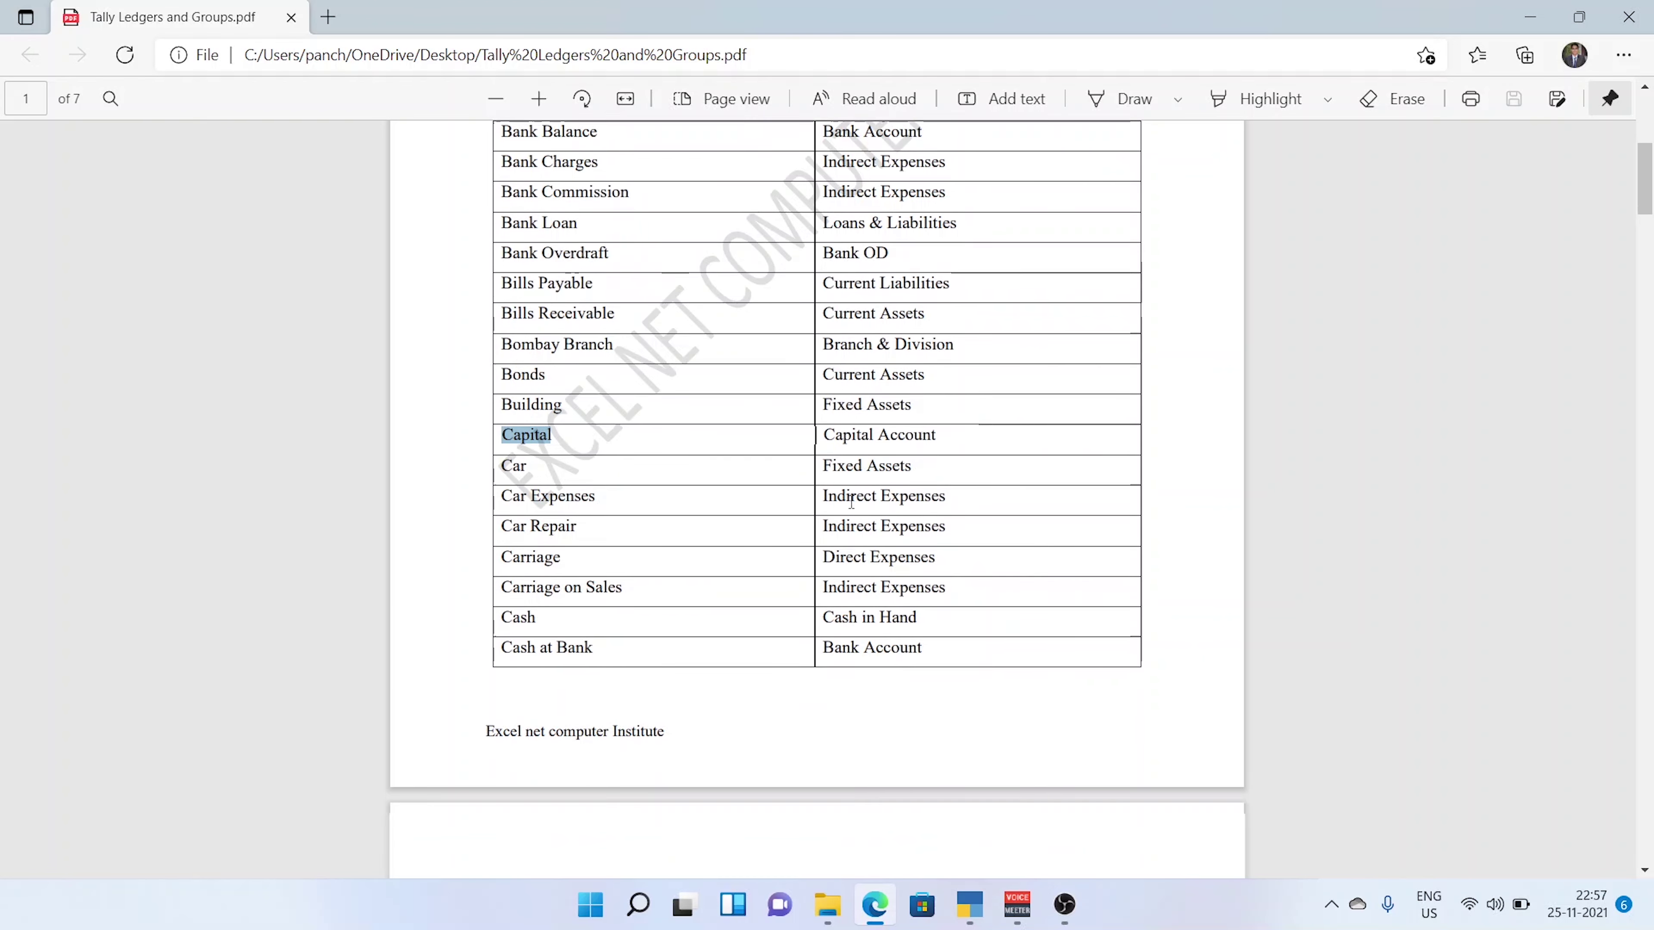
pyautogui.scroll(-5, 851, 502)
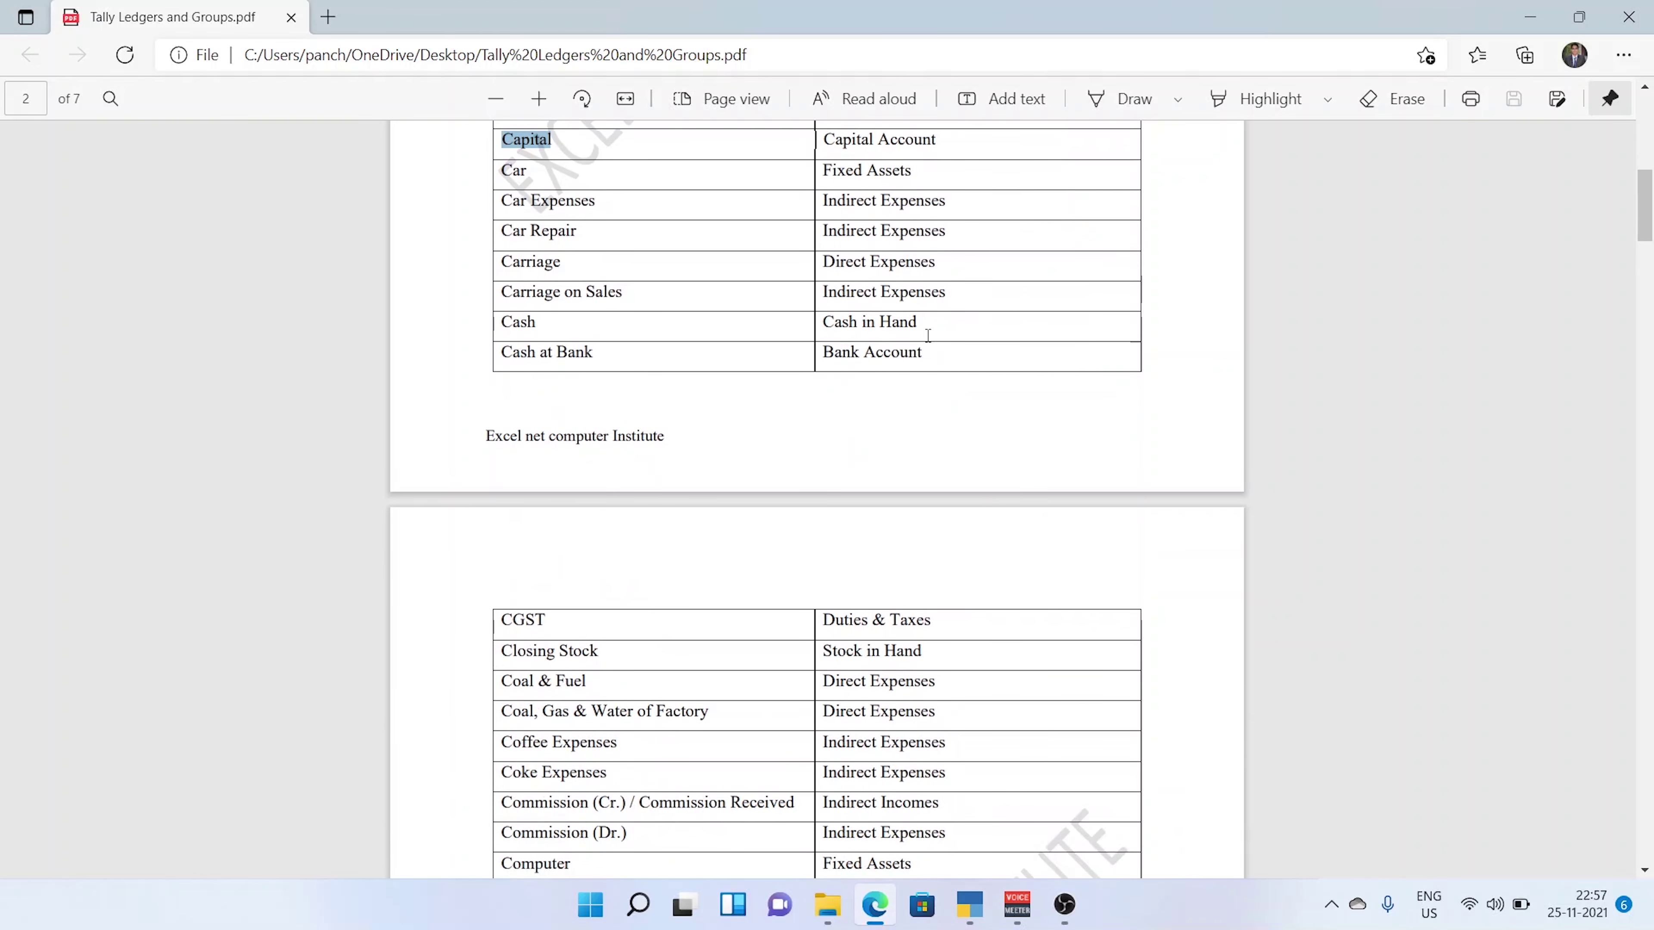
pyautogui.scroll(-4, 925, 335)
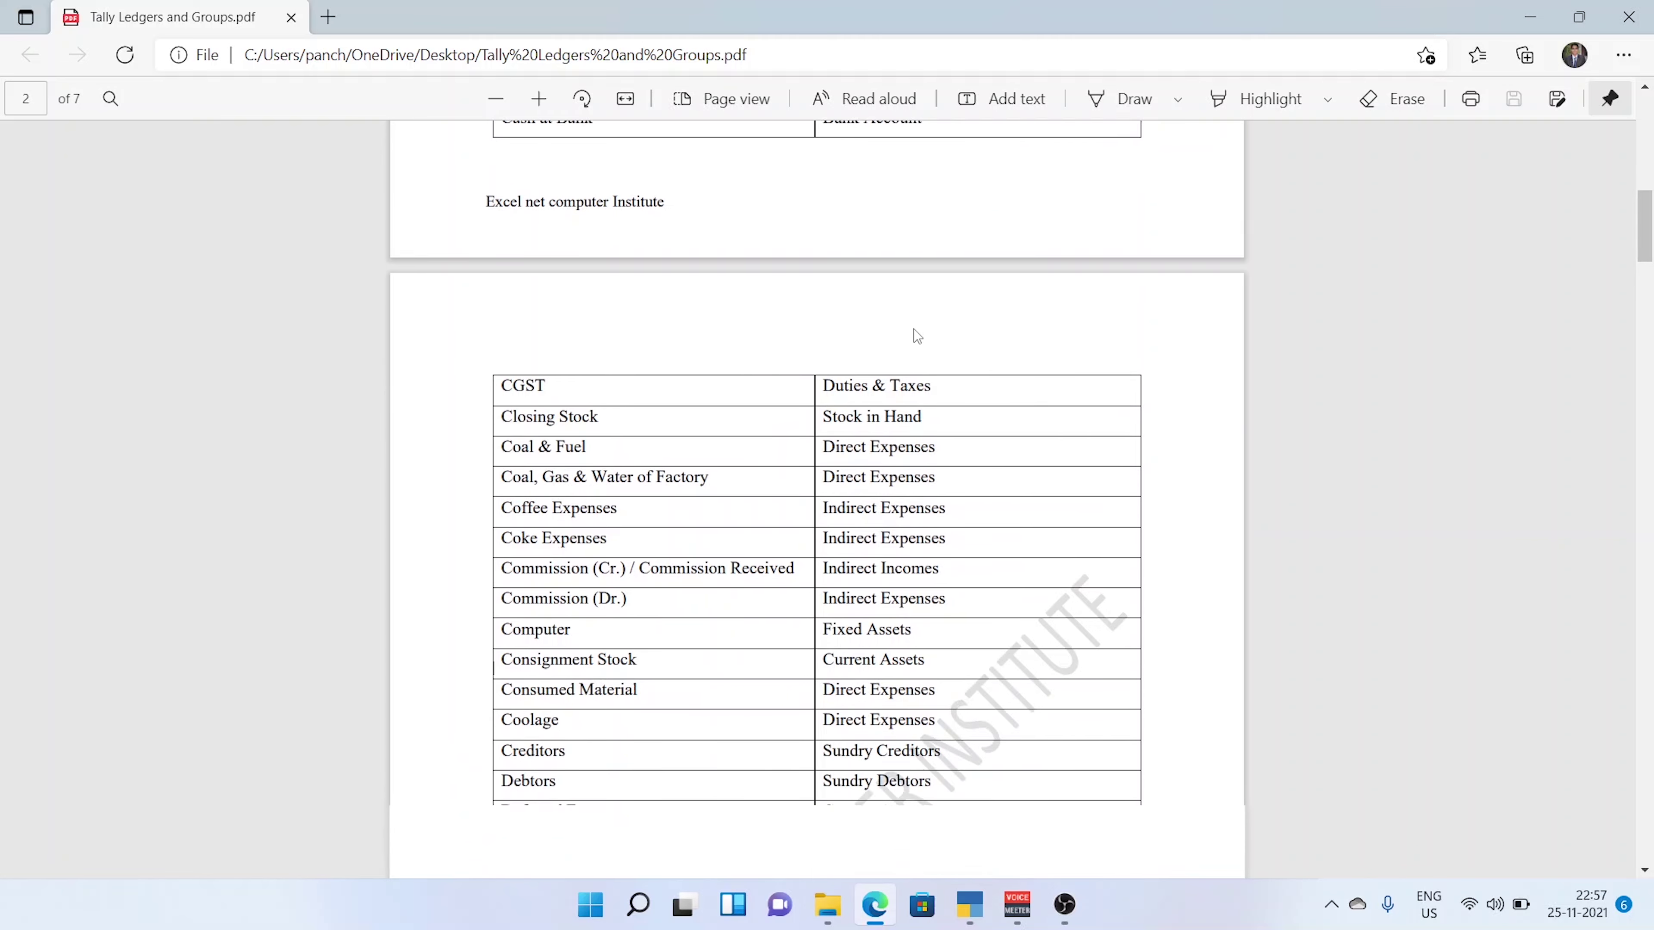
pyautogui.scroll(-8, 917, 335)
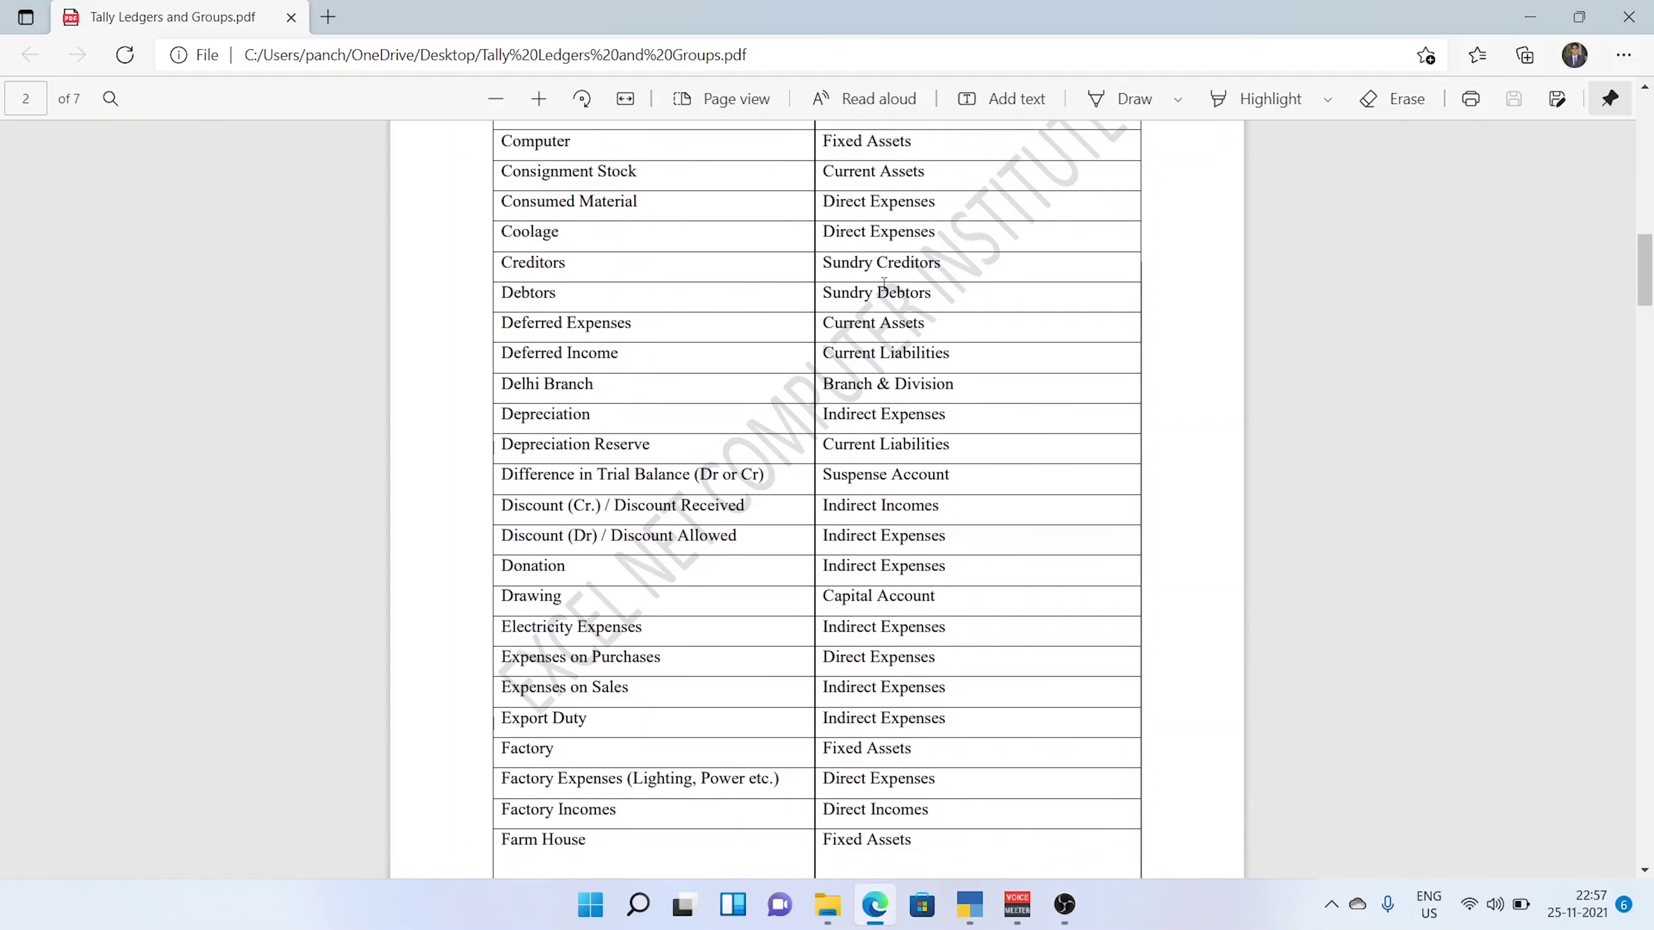
pyautogui.scroll(-4, 883, 283)
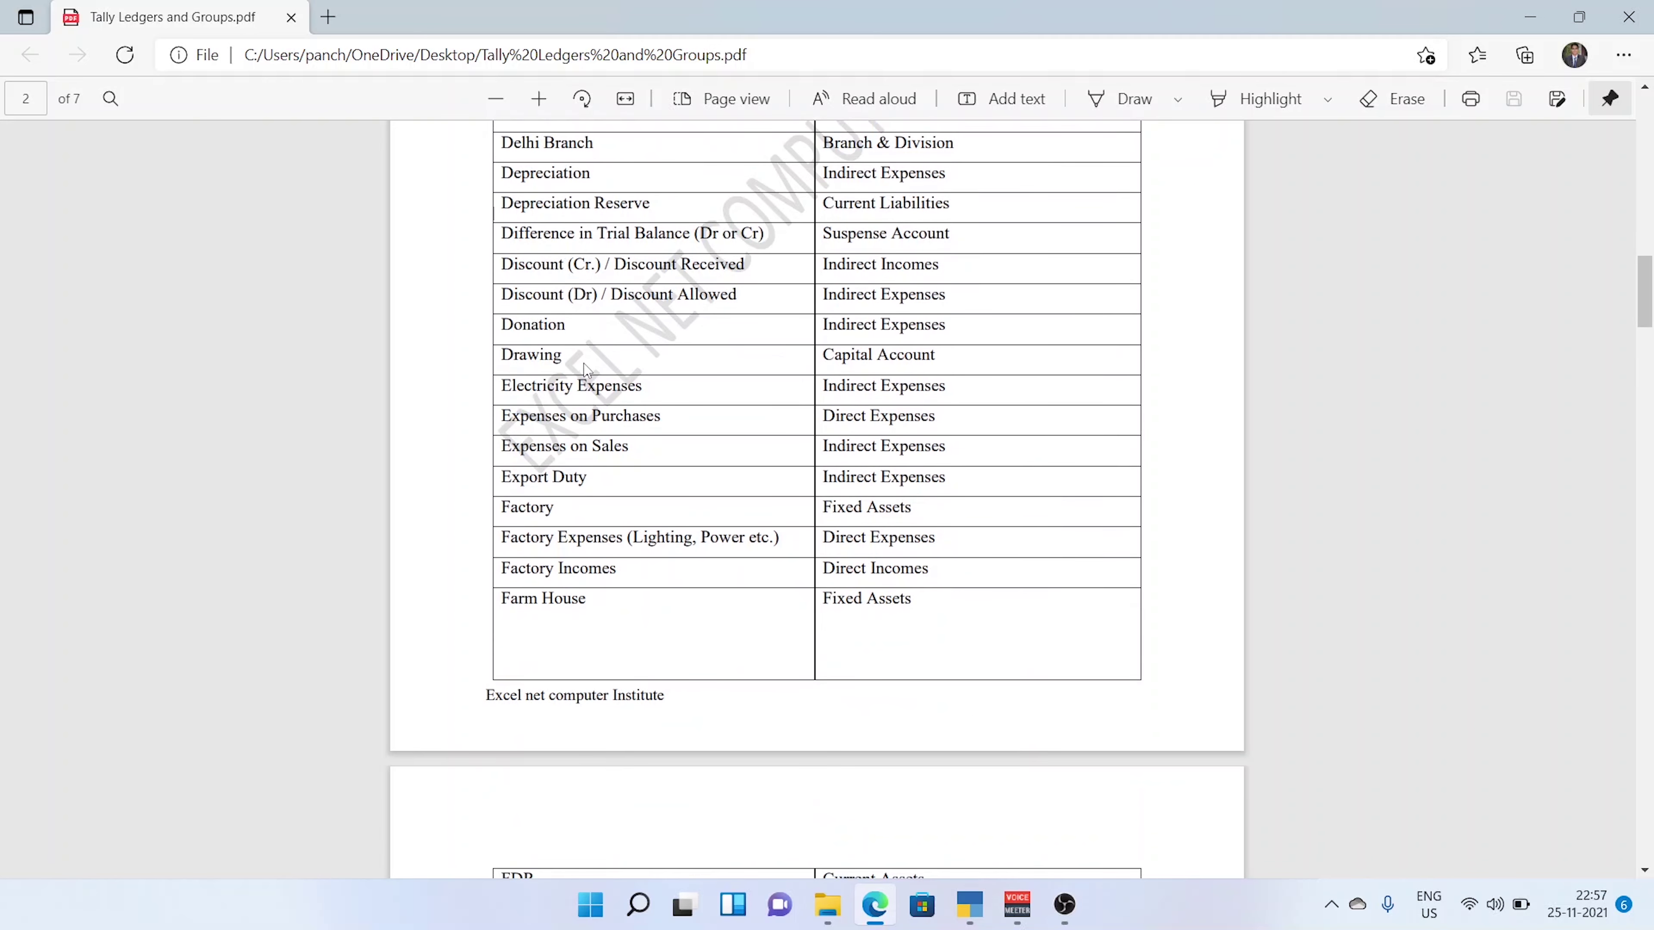
pyautogui.moveTo(564, 360); pyautogui.dragTo(480, 364)
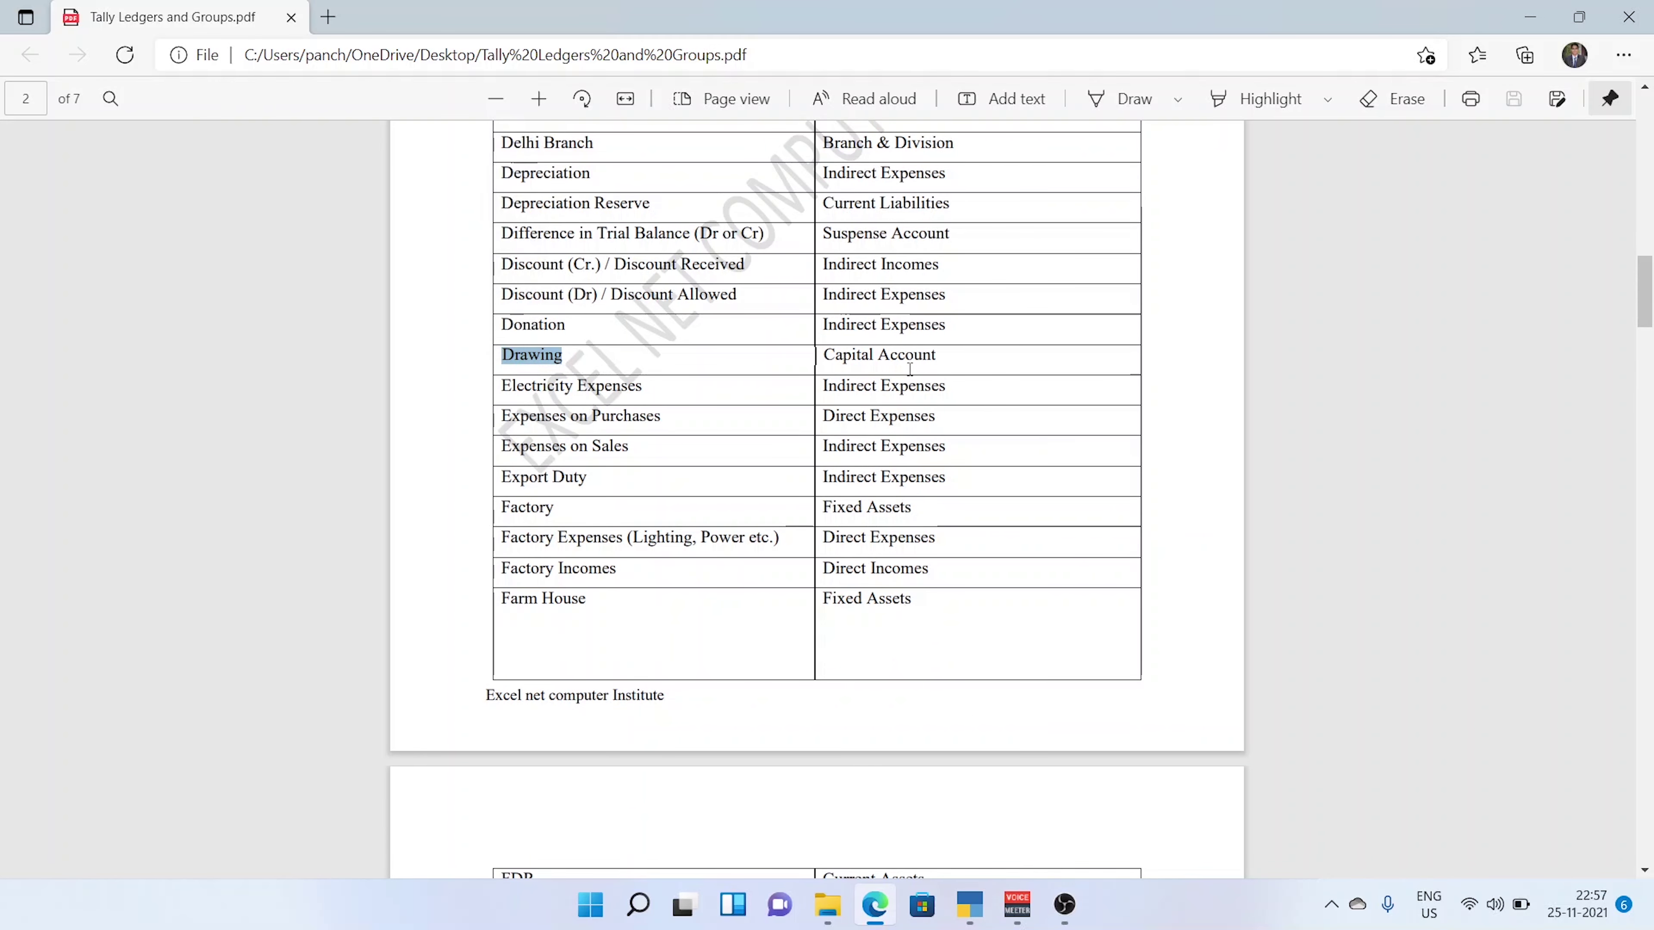
pyautogui.scroll(-2, 780, 396)
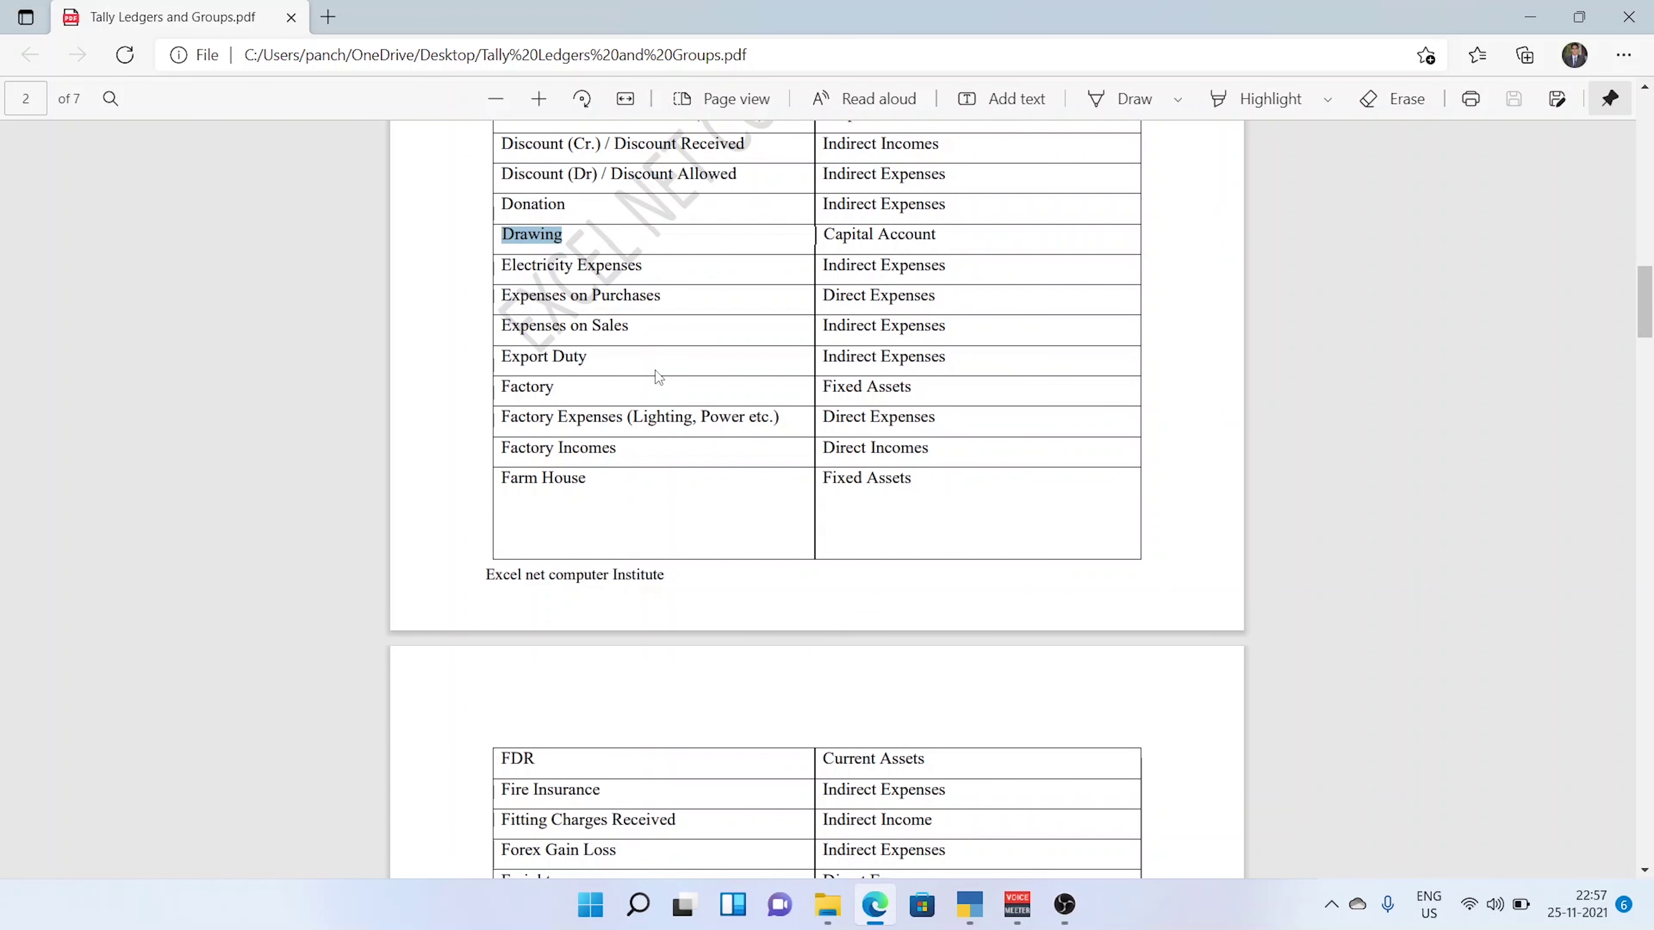
pyautogui.scroll(-7, 690, 319)
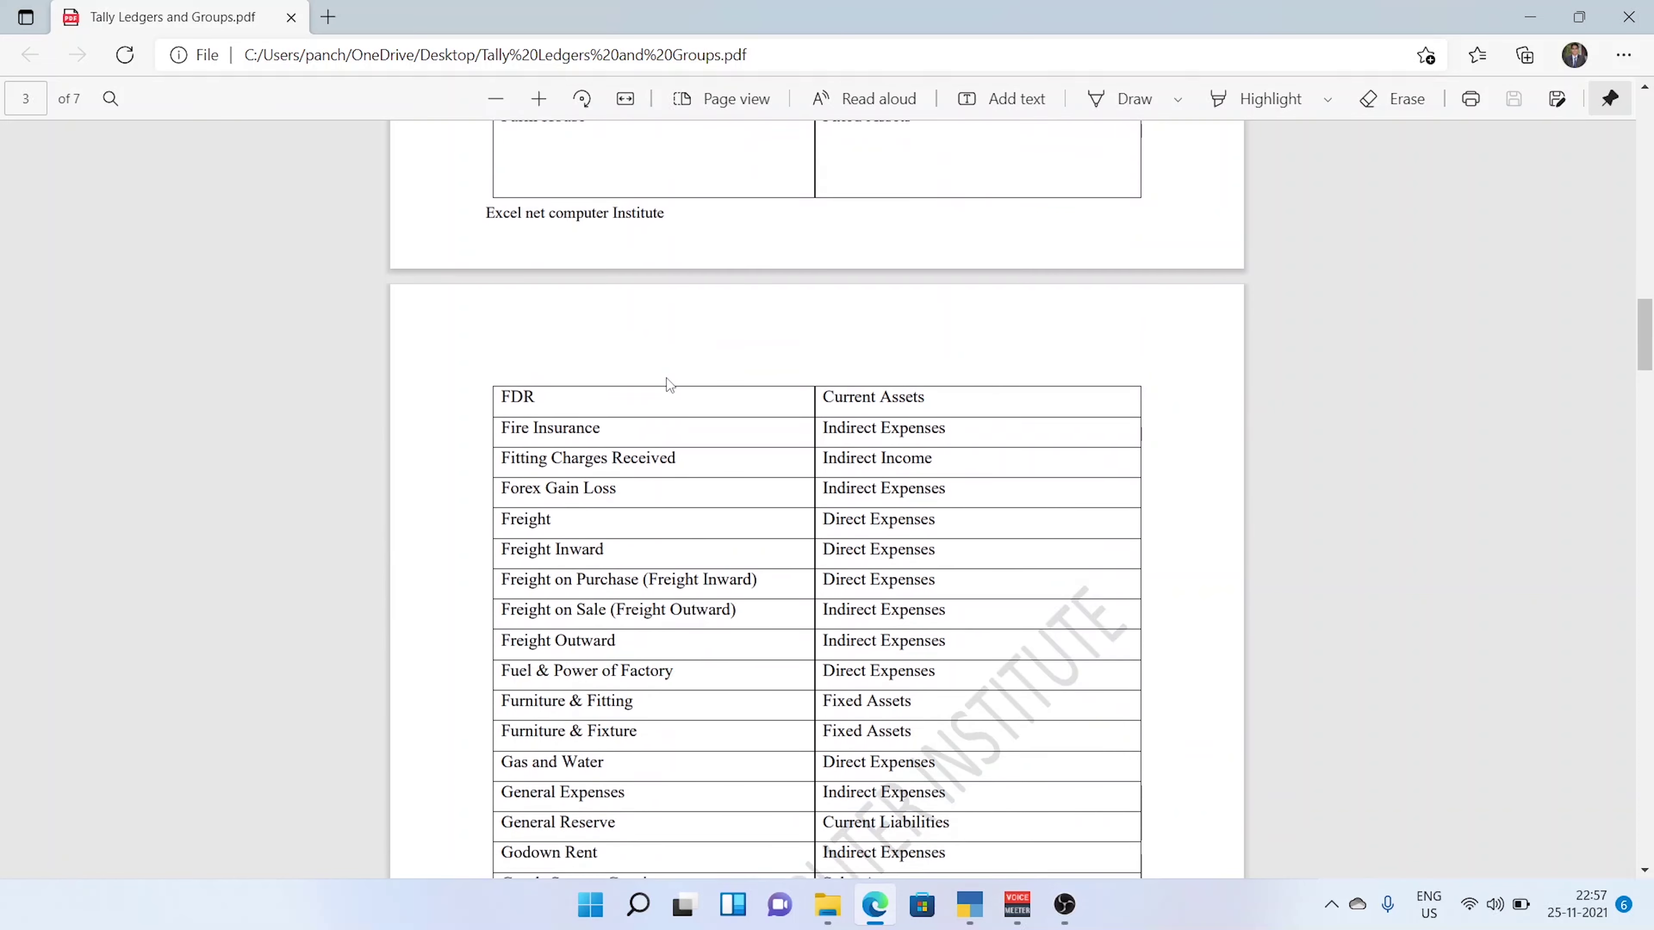
pyautogui.scroll(-4, 632, 296)
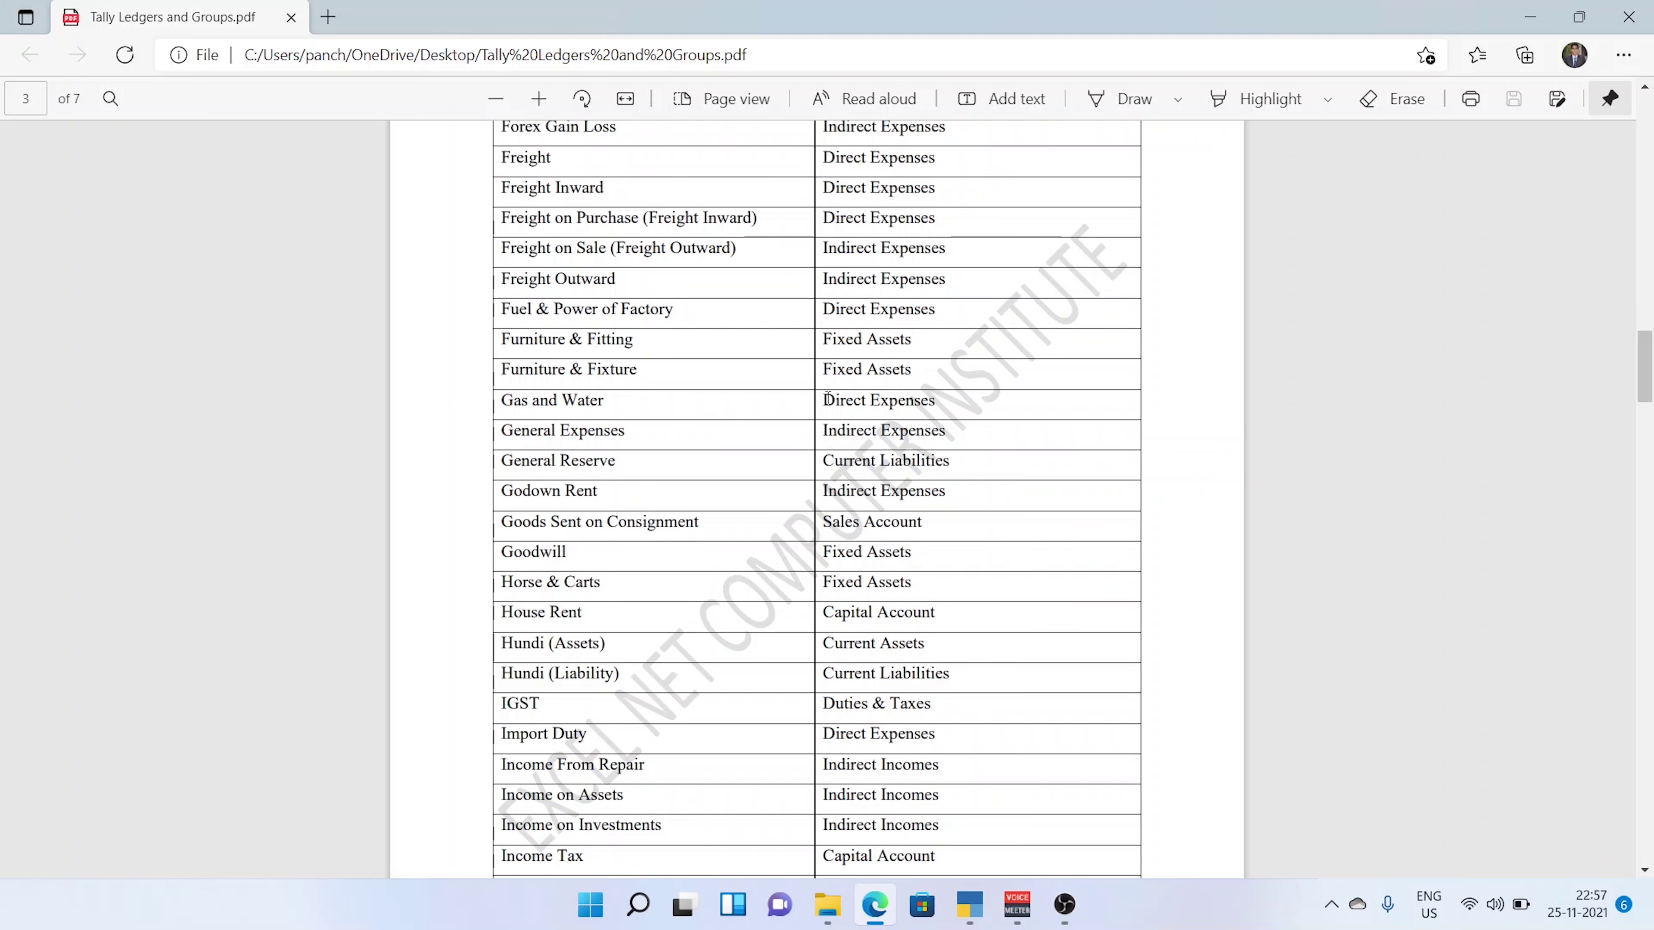
pyautogui.moveTo(824, 400); pyautogui.dragTo(934, 405)
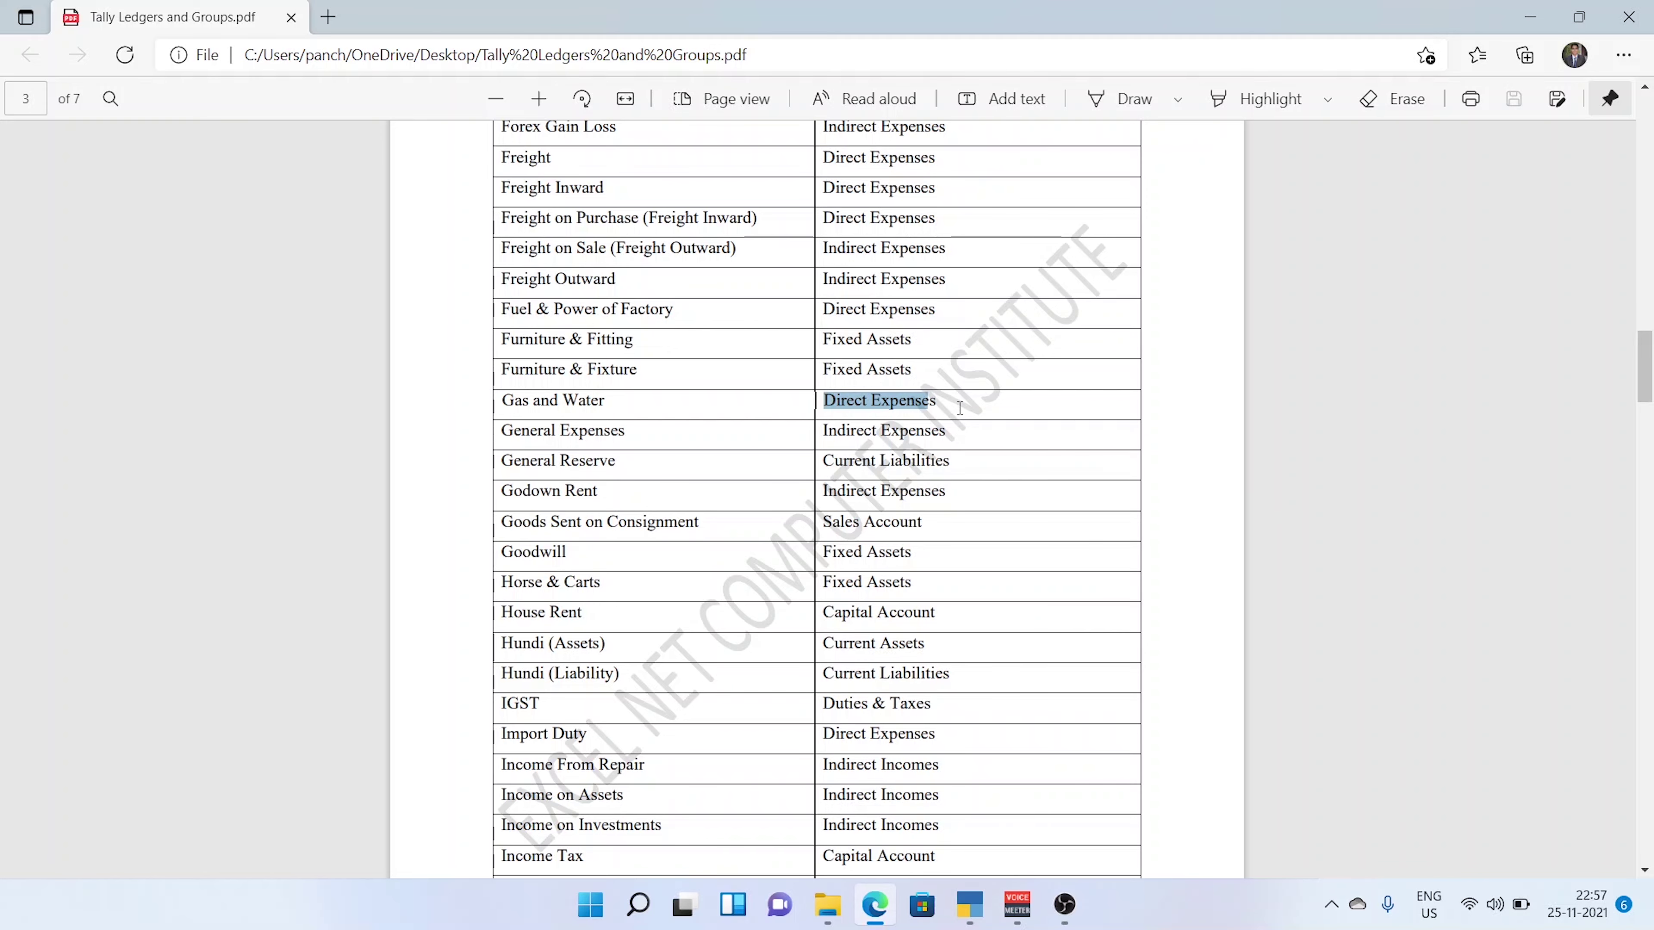
pyautogui.click(977, 911)
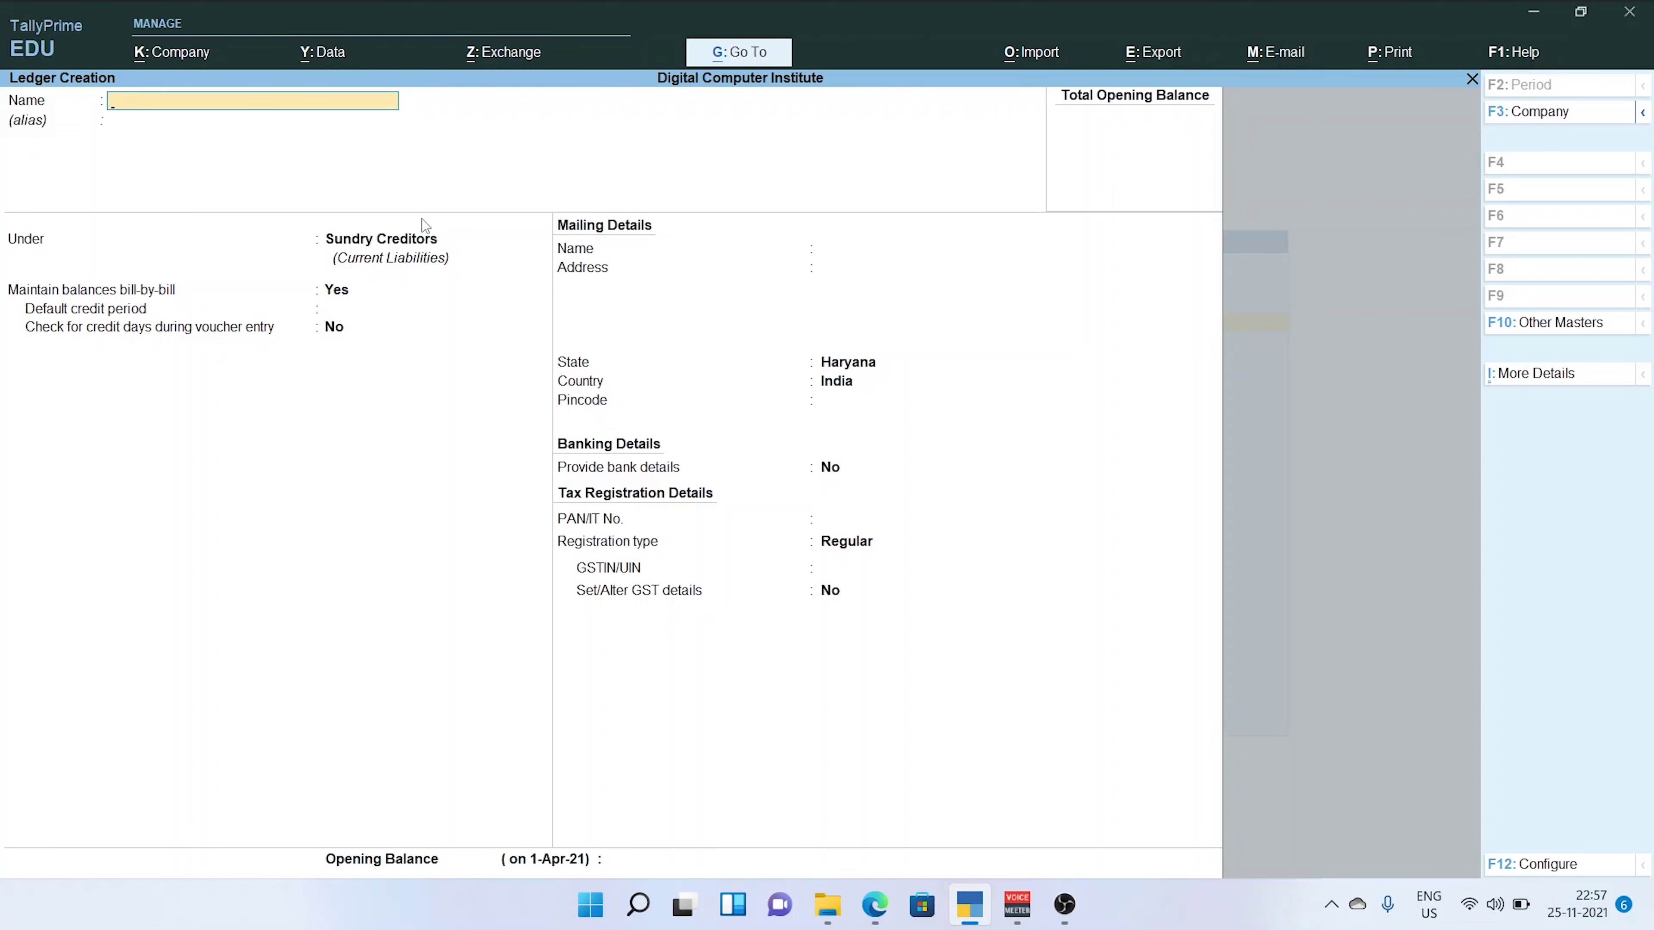
# Leave the blank ledger creation form without saving another ledger and return to the Gateway of Tally
pyautogui.press('Escape')
pyautogui.press('y')
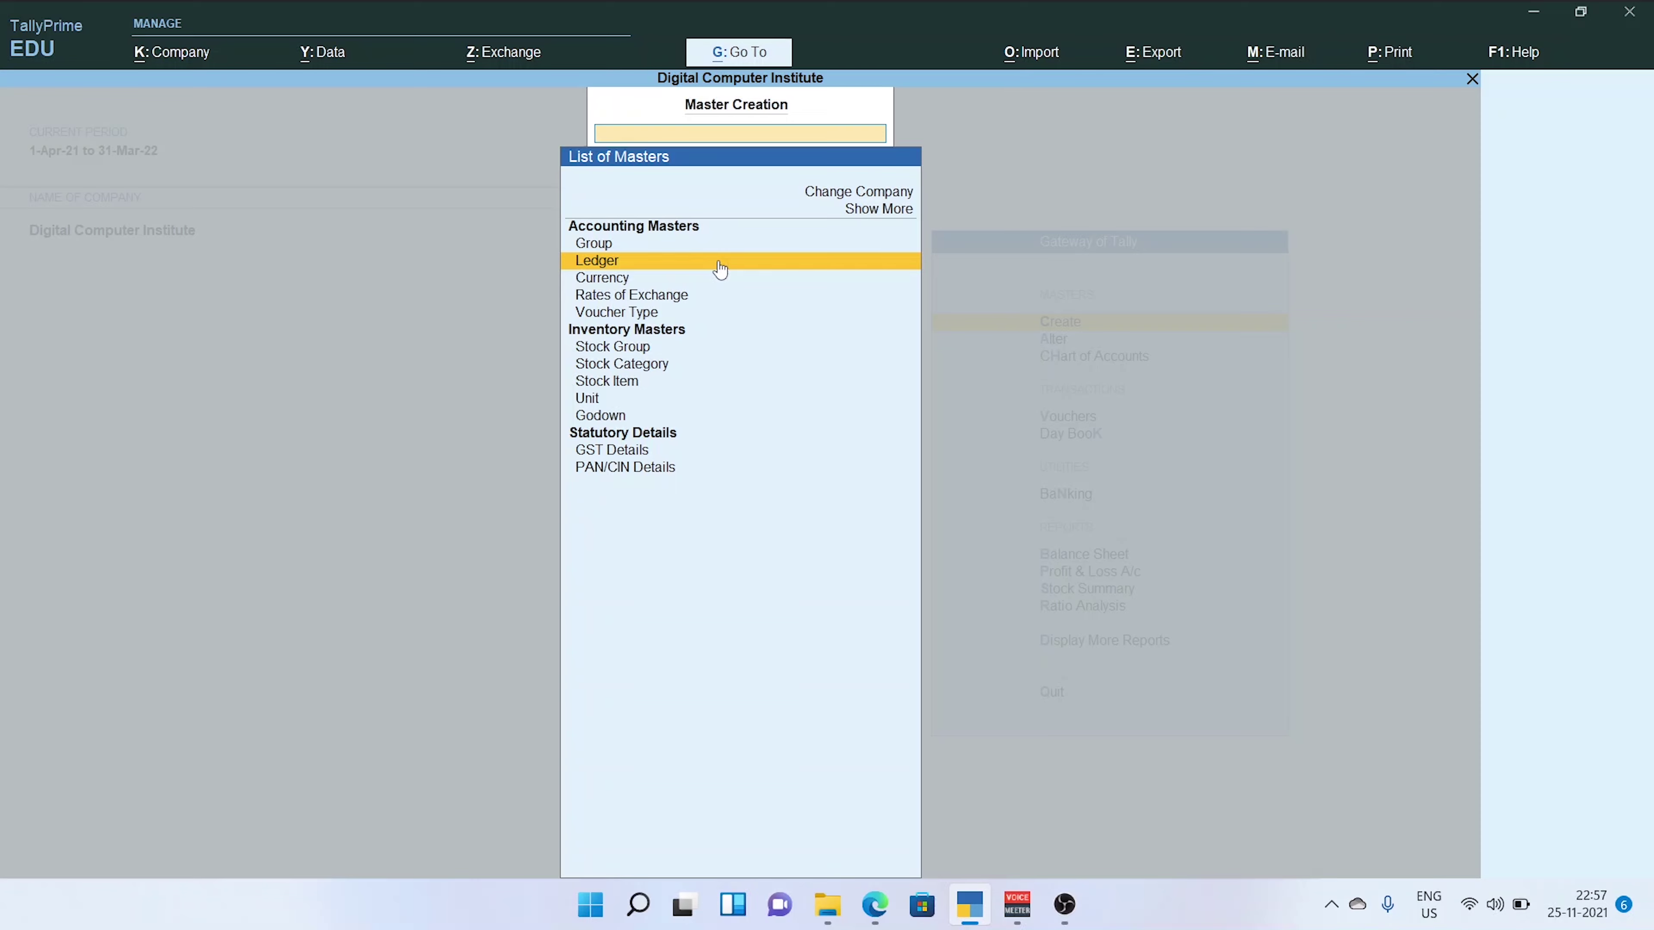
pyautogui.press('Escape')
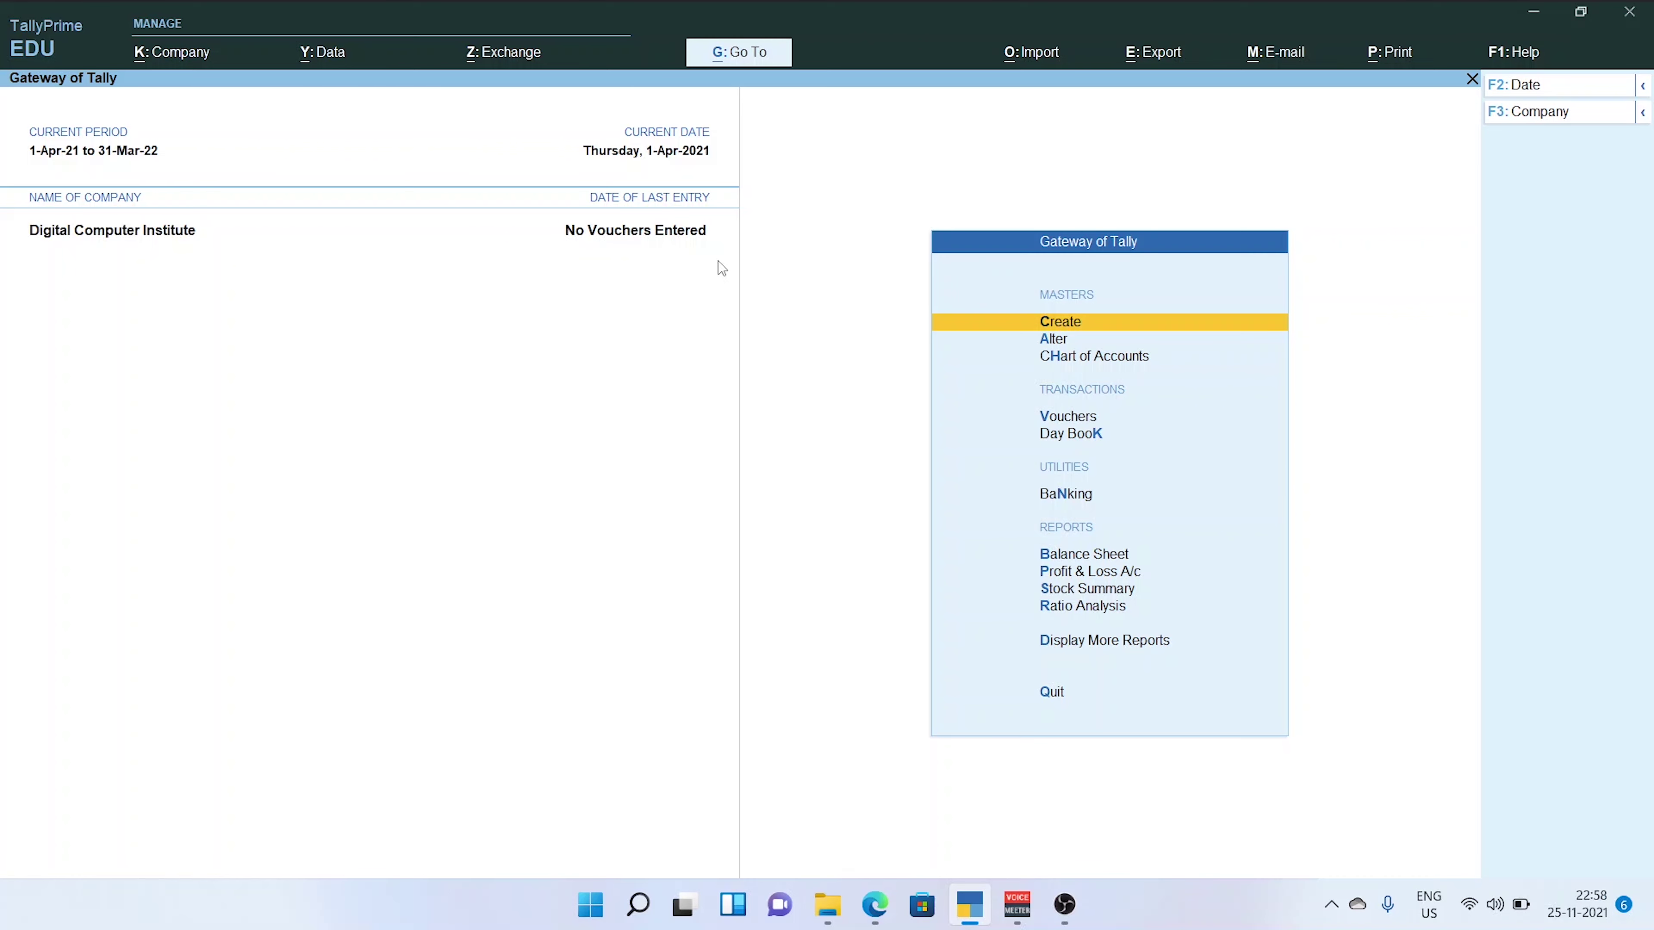
# Open the group creation form to view its fields, and return to the Gateway of Tally without creating a group
pyautogui.press('Return')
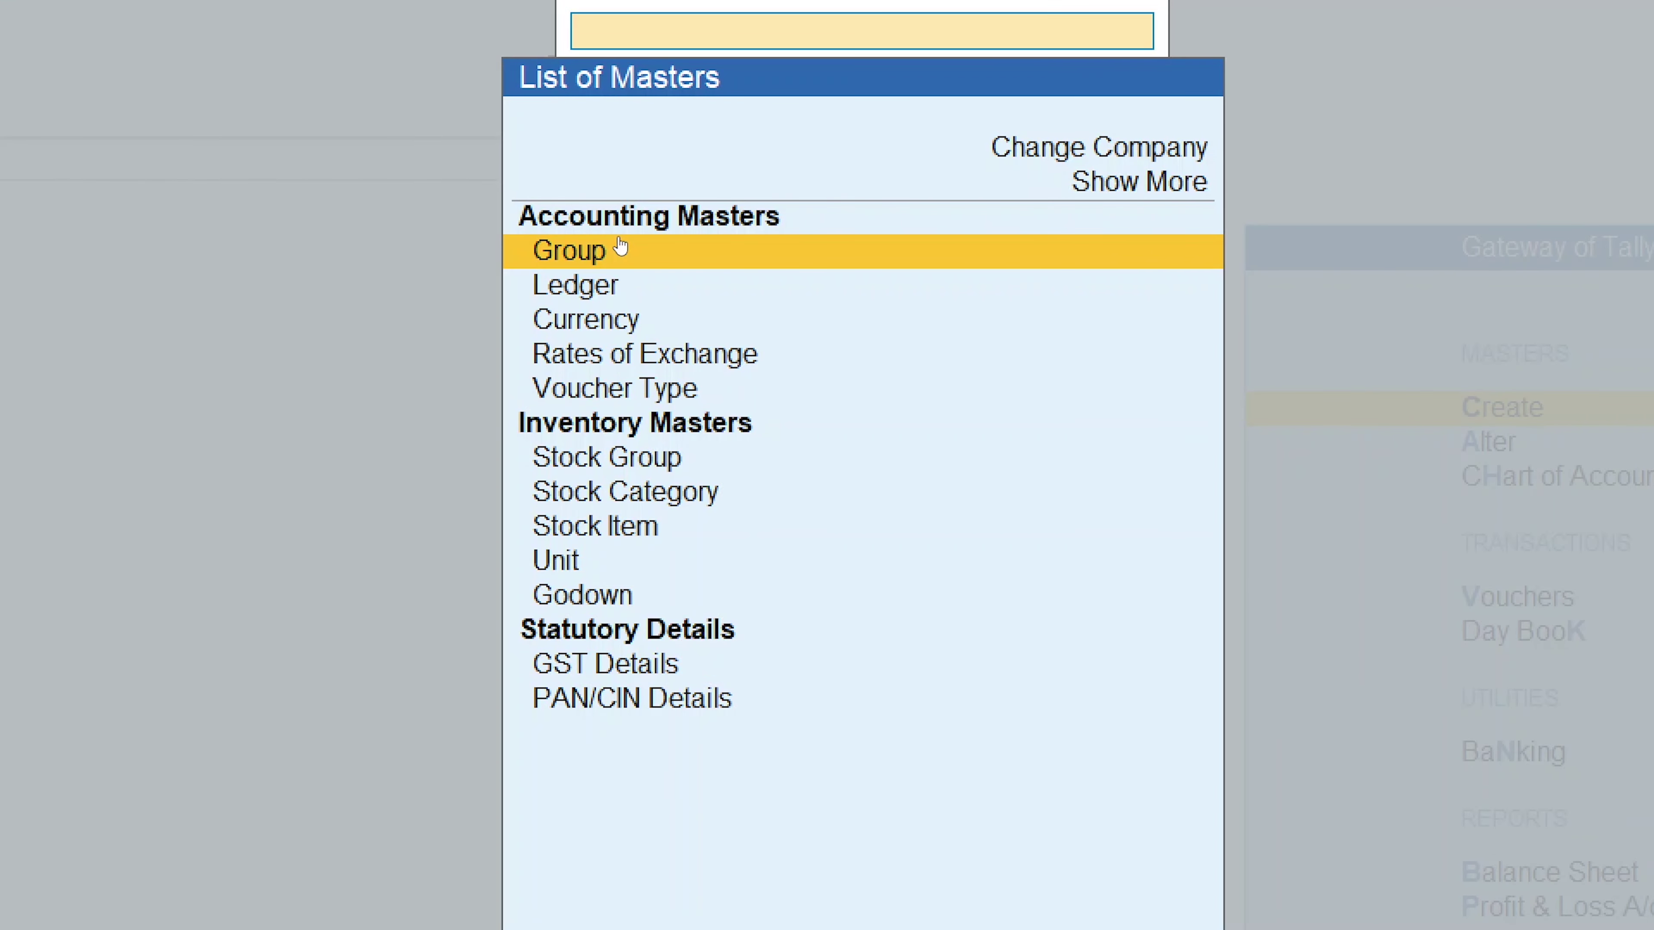
pyautogui.click(620, 249)
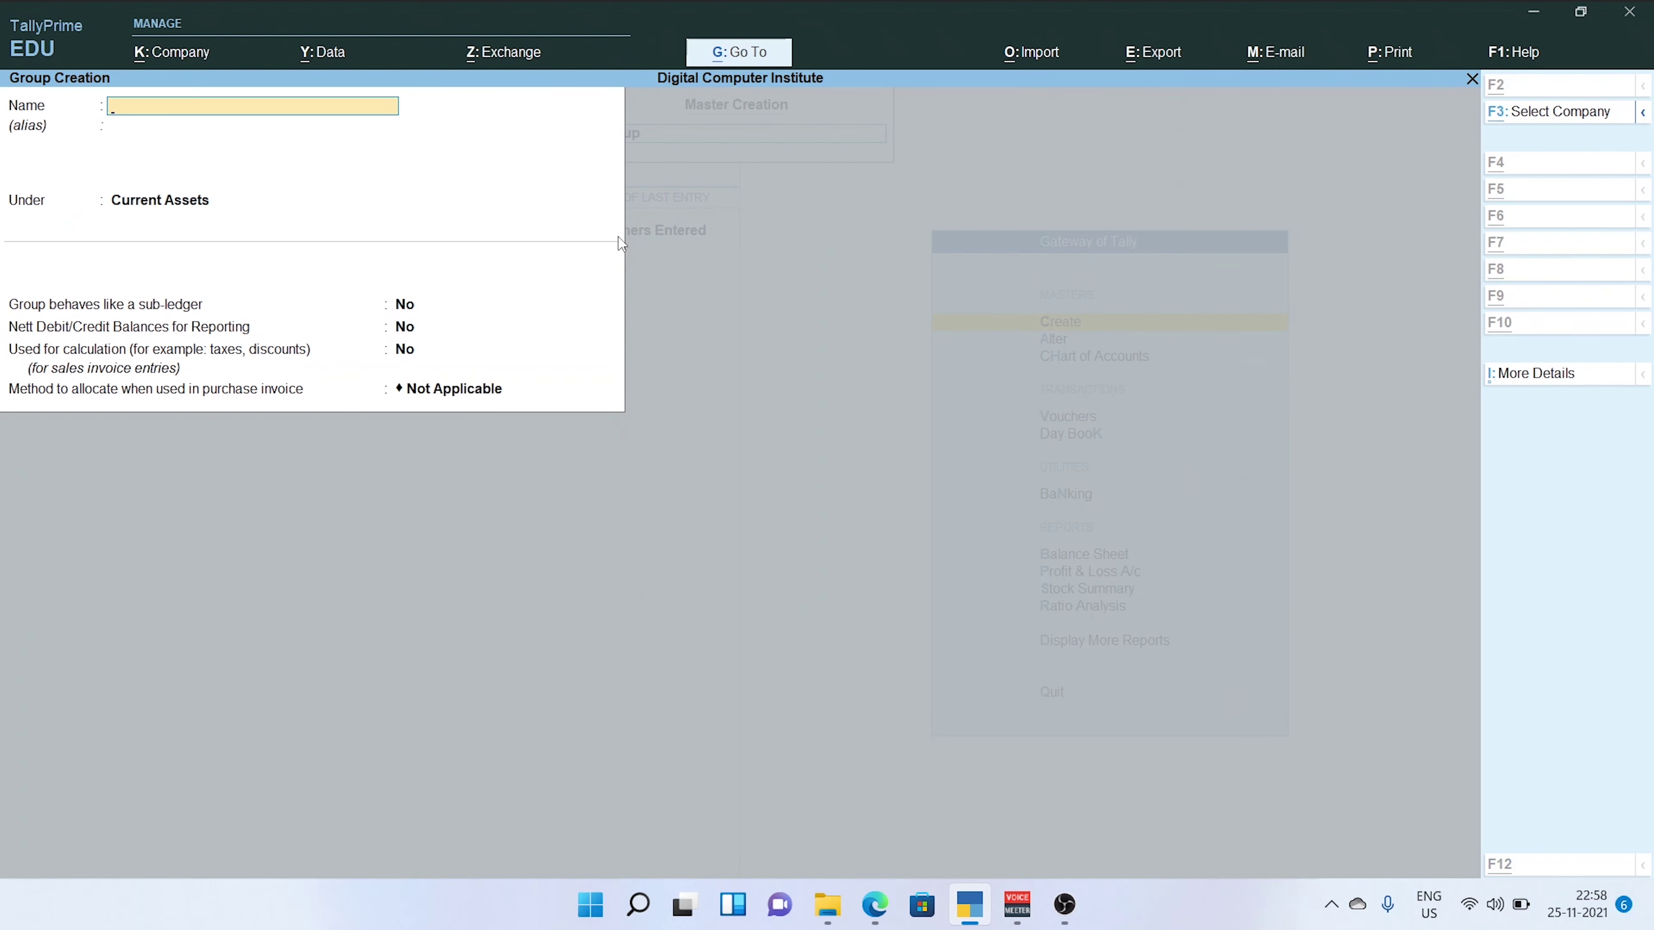
pyautogui.press('Escape')
pyautogui.press('Return')
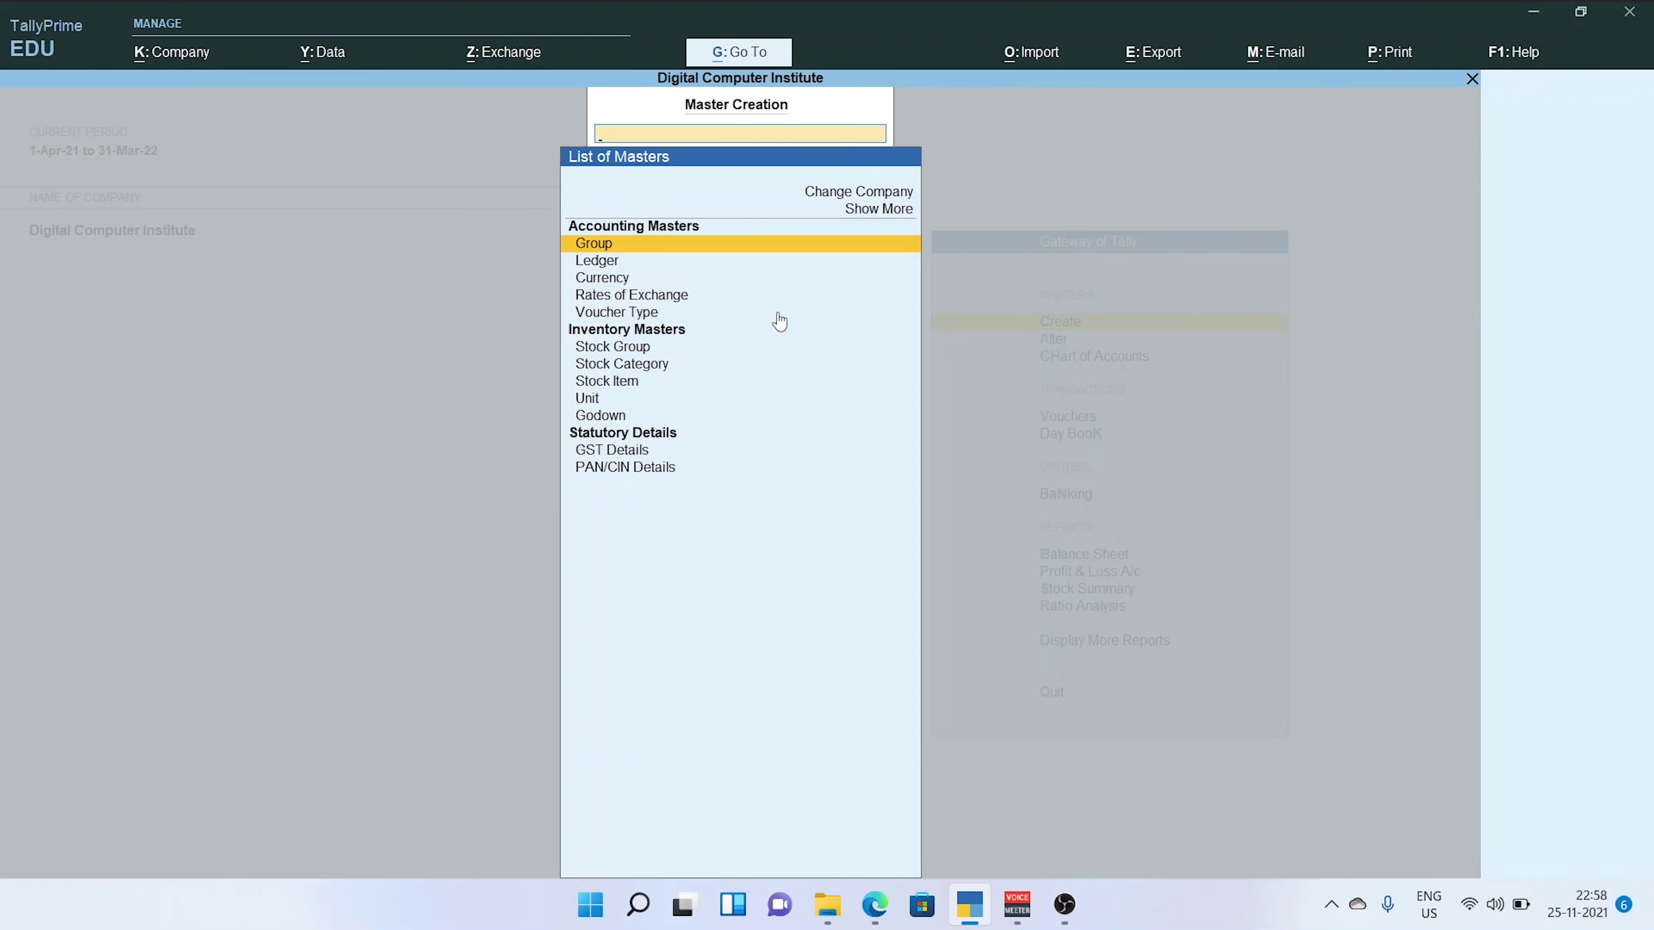
pyautogui.press('Escape')
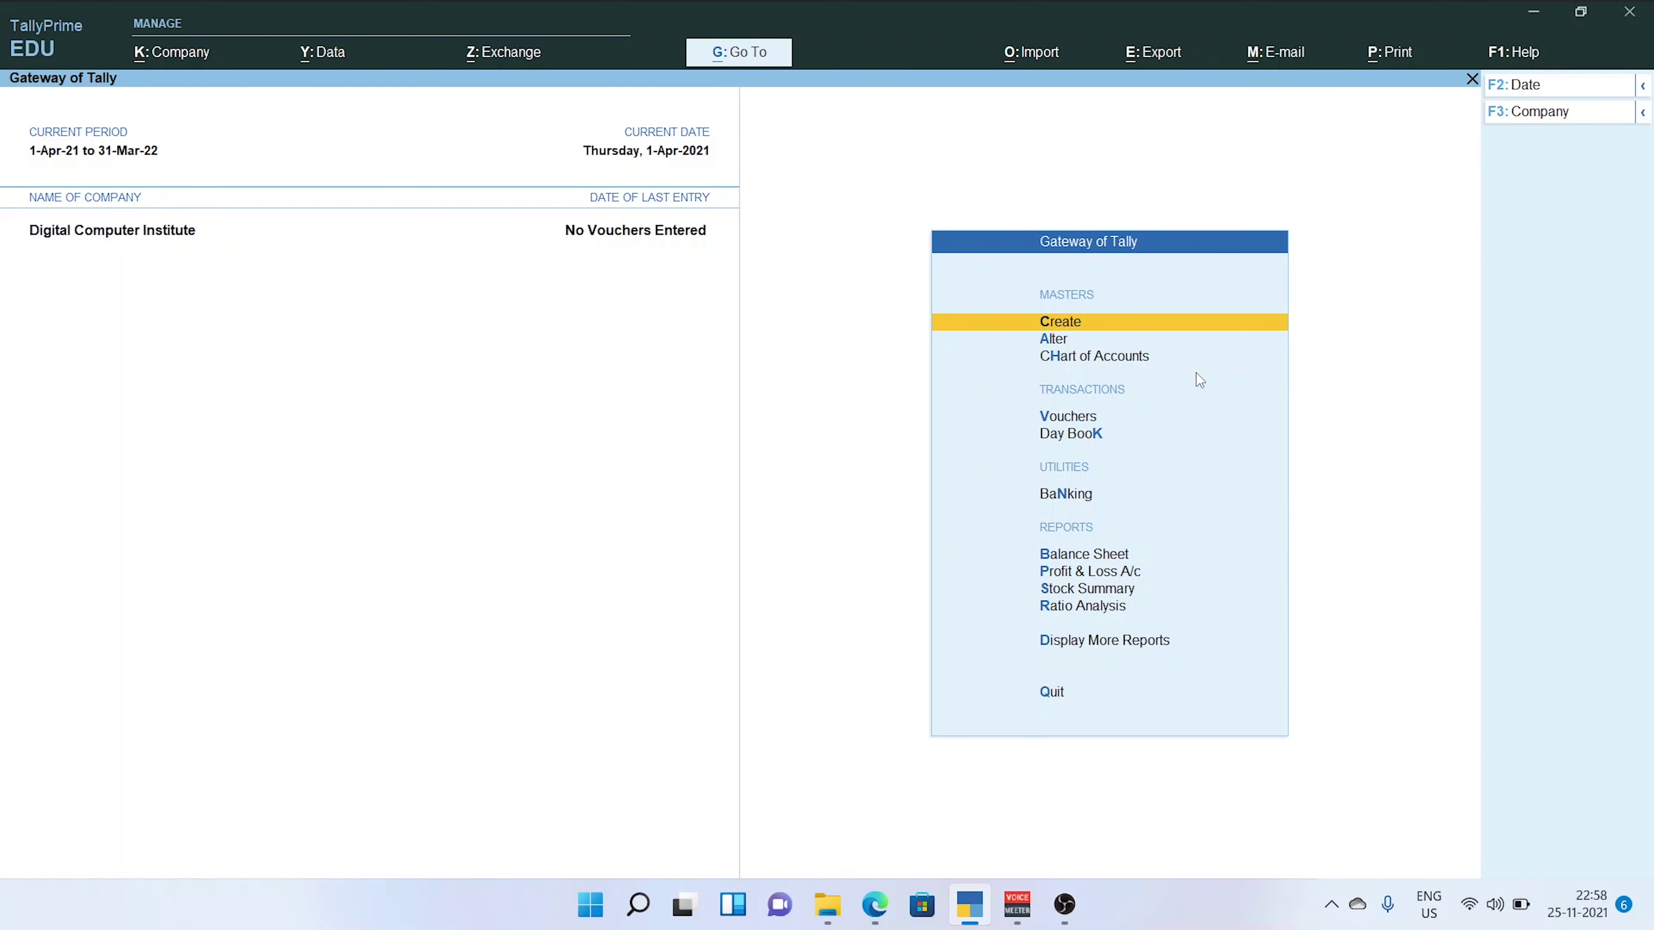
# Open master alteration, look through the accounting master types and view the list of existing groups
pyautogui.press('Down')
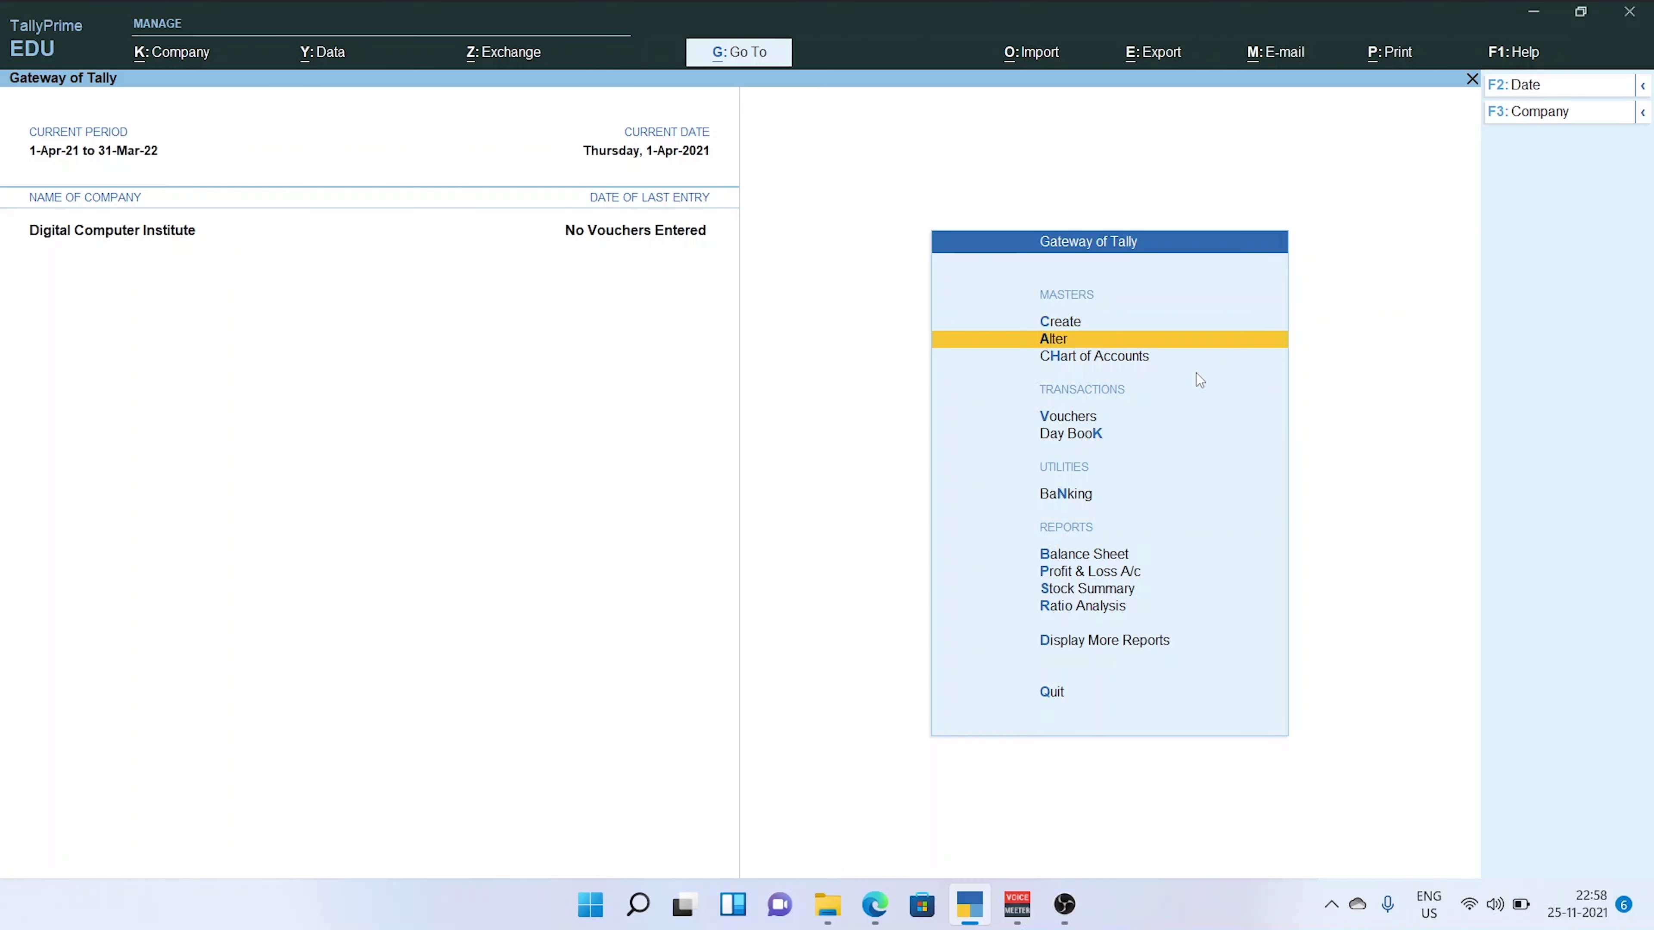
pyautogui.click(1099, 336)
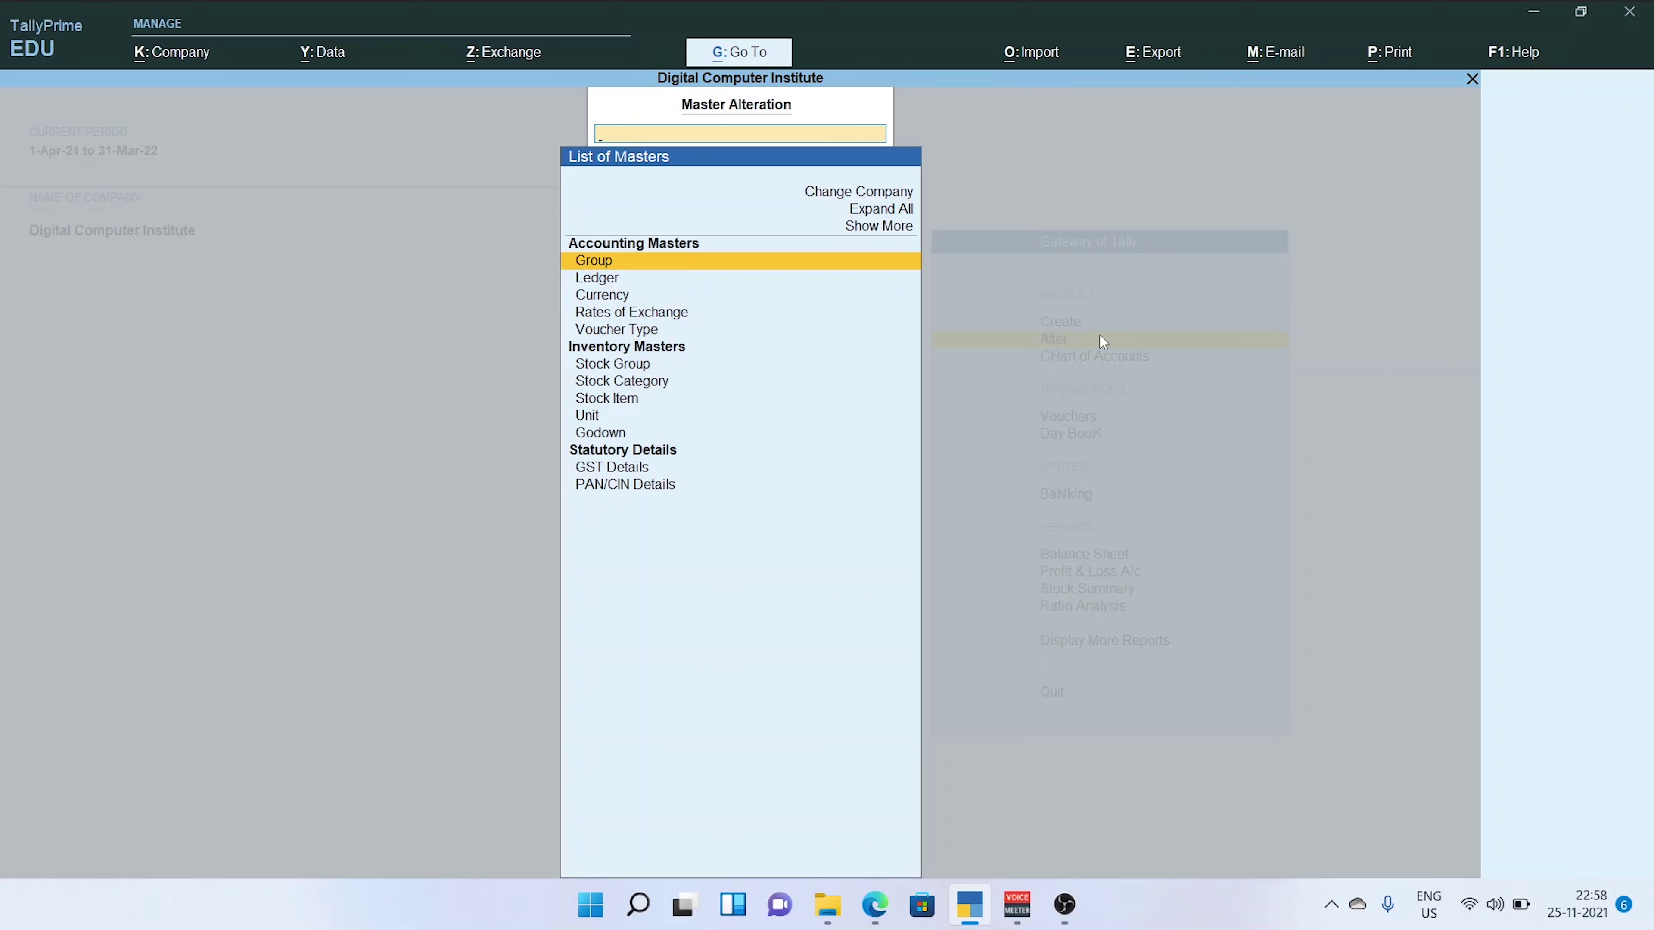
pyautogui.press('Down')
pyautogui.press('Down')
pyautogui.press('Down')
pyautogui.press('Down')
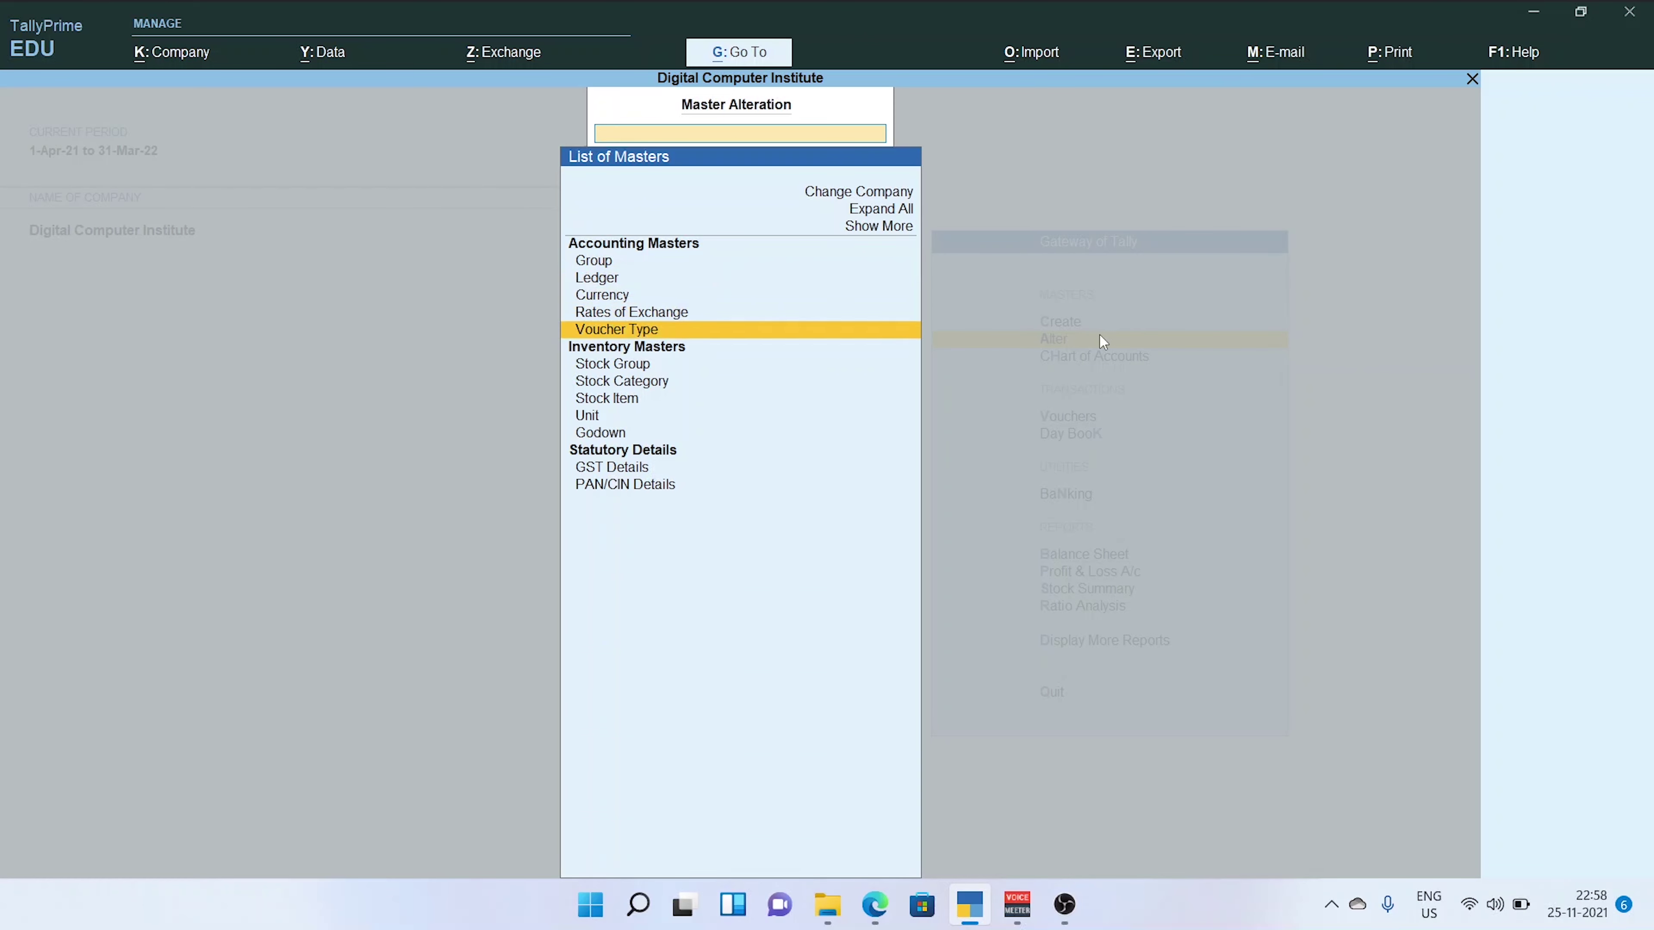
pyautogui.press('Up')
pyautogui.press('Up')
pyautogui.press('Up')
pyautogui.press('Up')
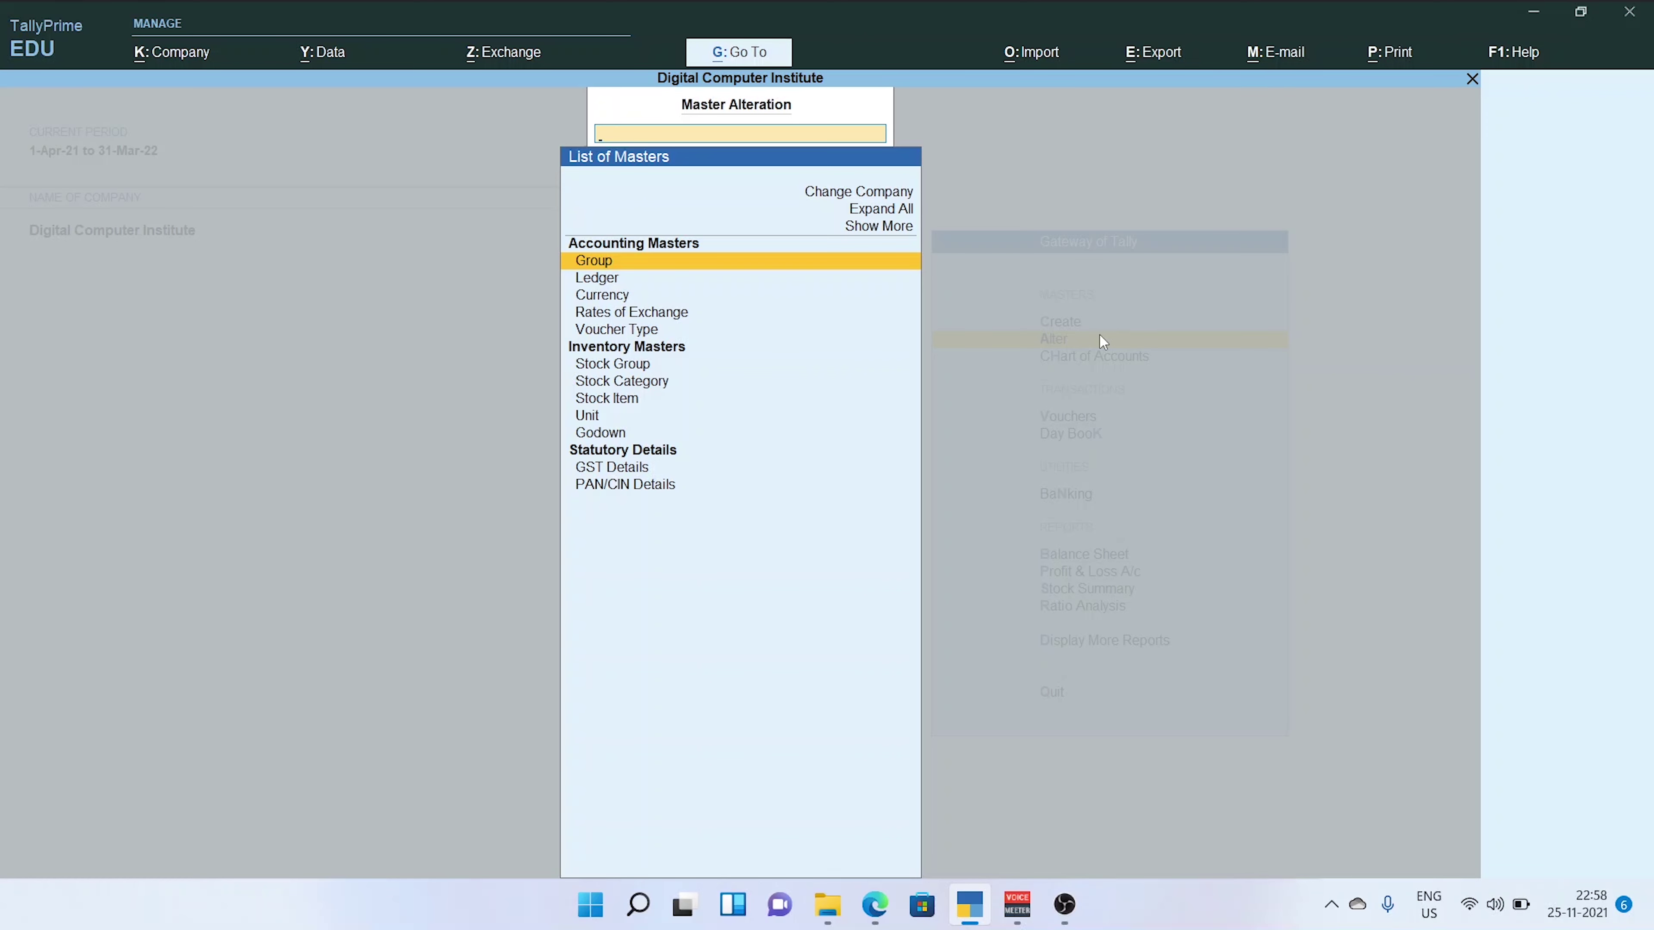
pyautogui.press('Return')
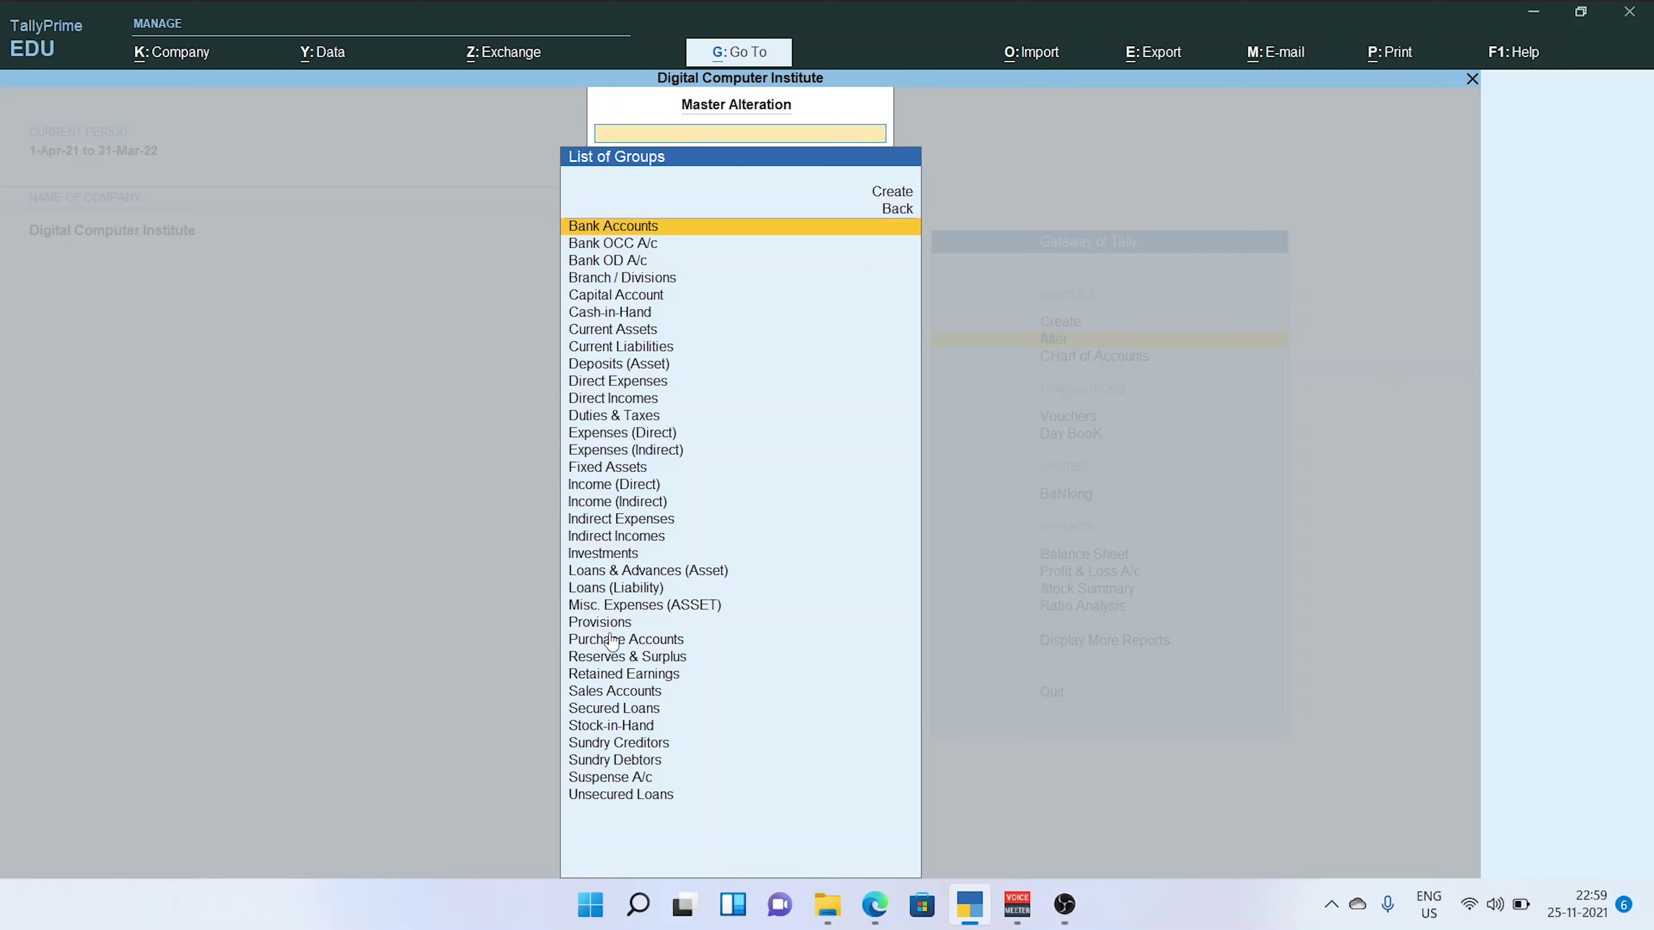
pyautogui.press('Escape')
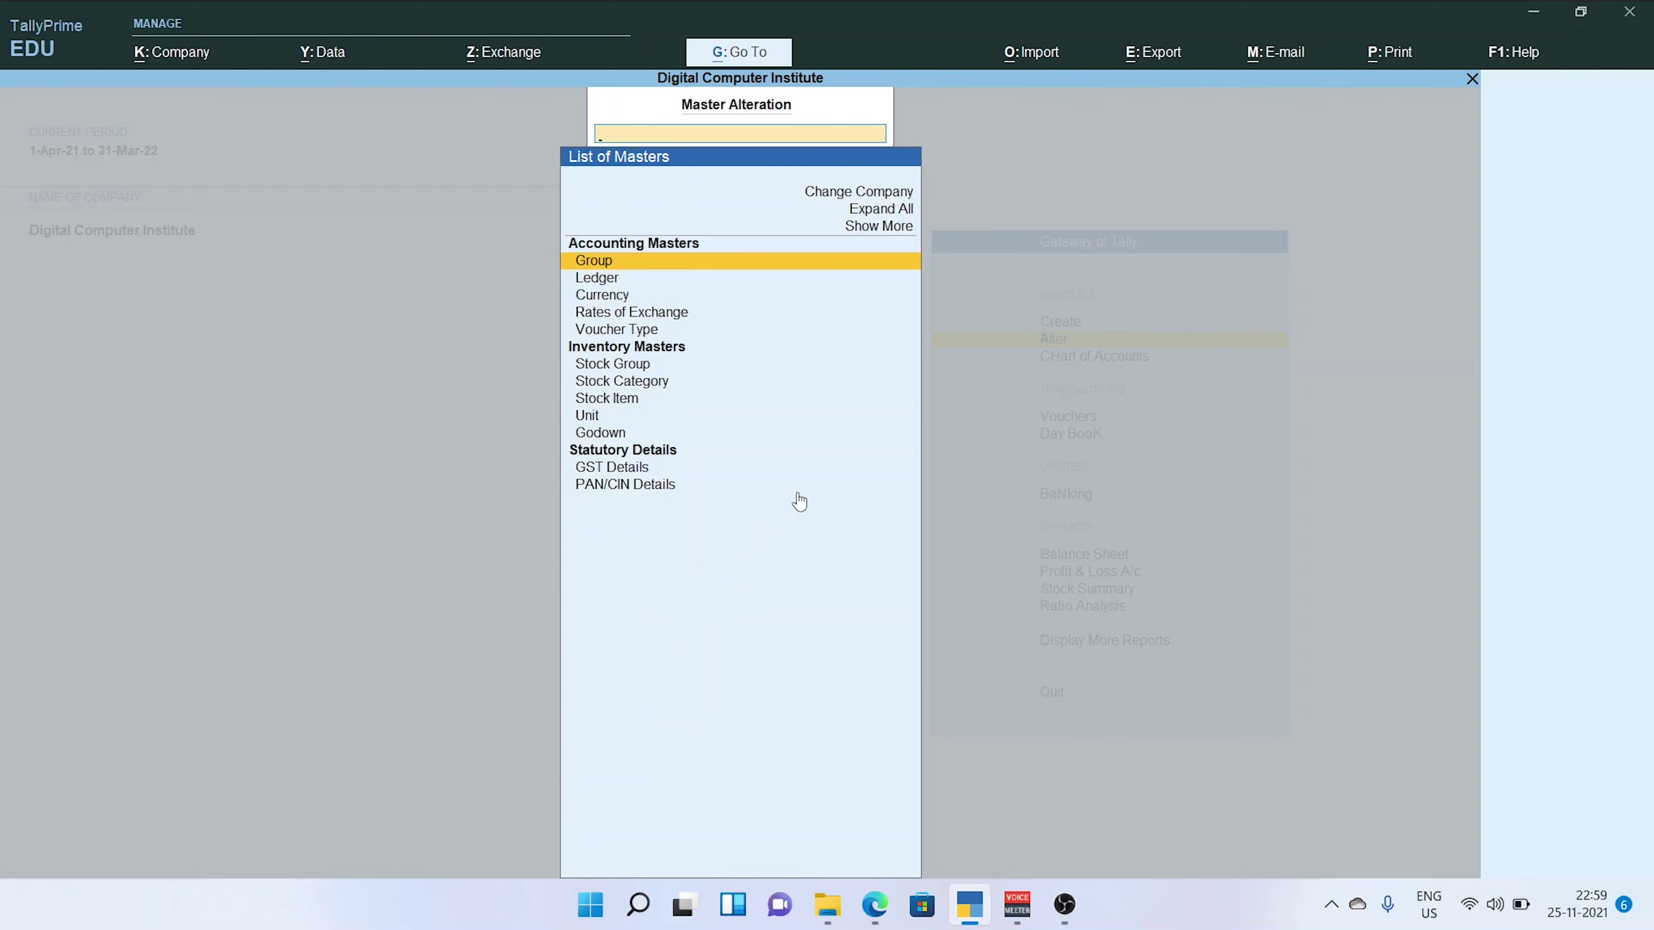
# View the list of existing ledgers available for alteration and return to the Gateway of Tally
pyautogui.press('Down')
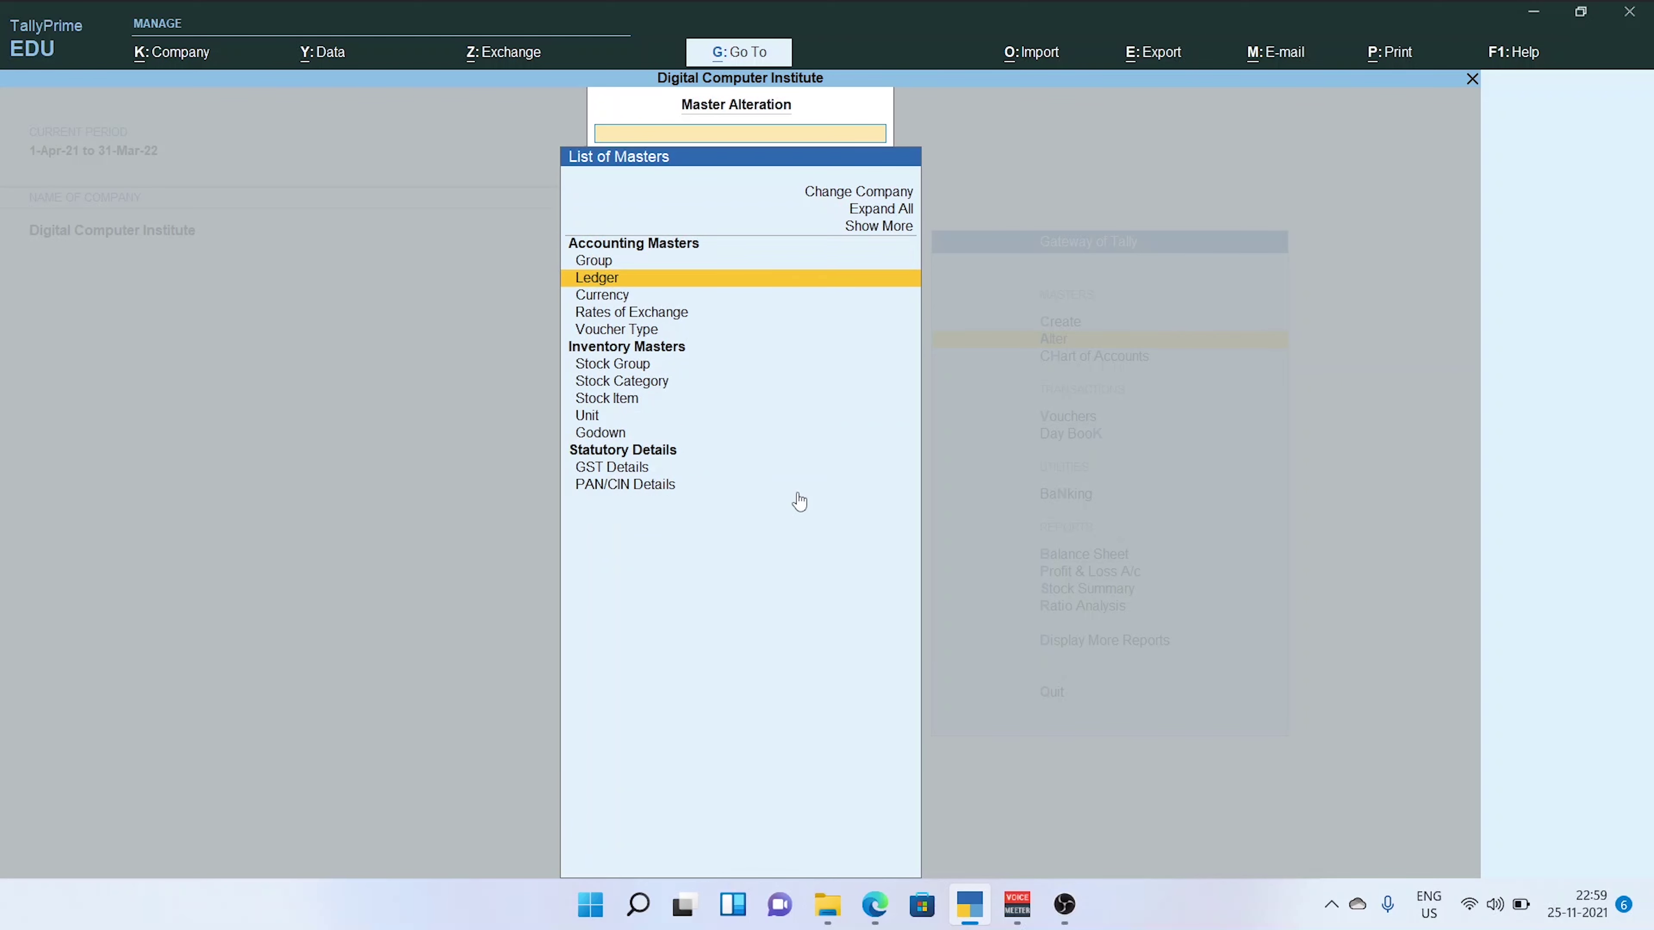
pyautogui.press('Return')
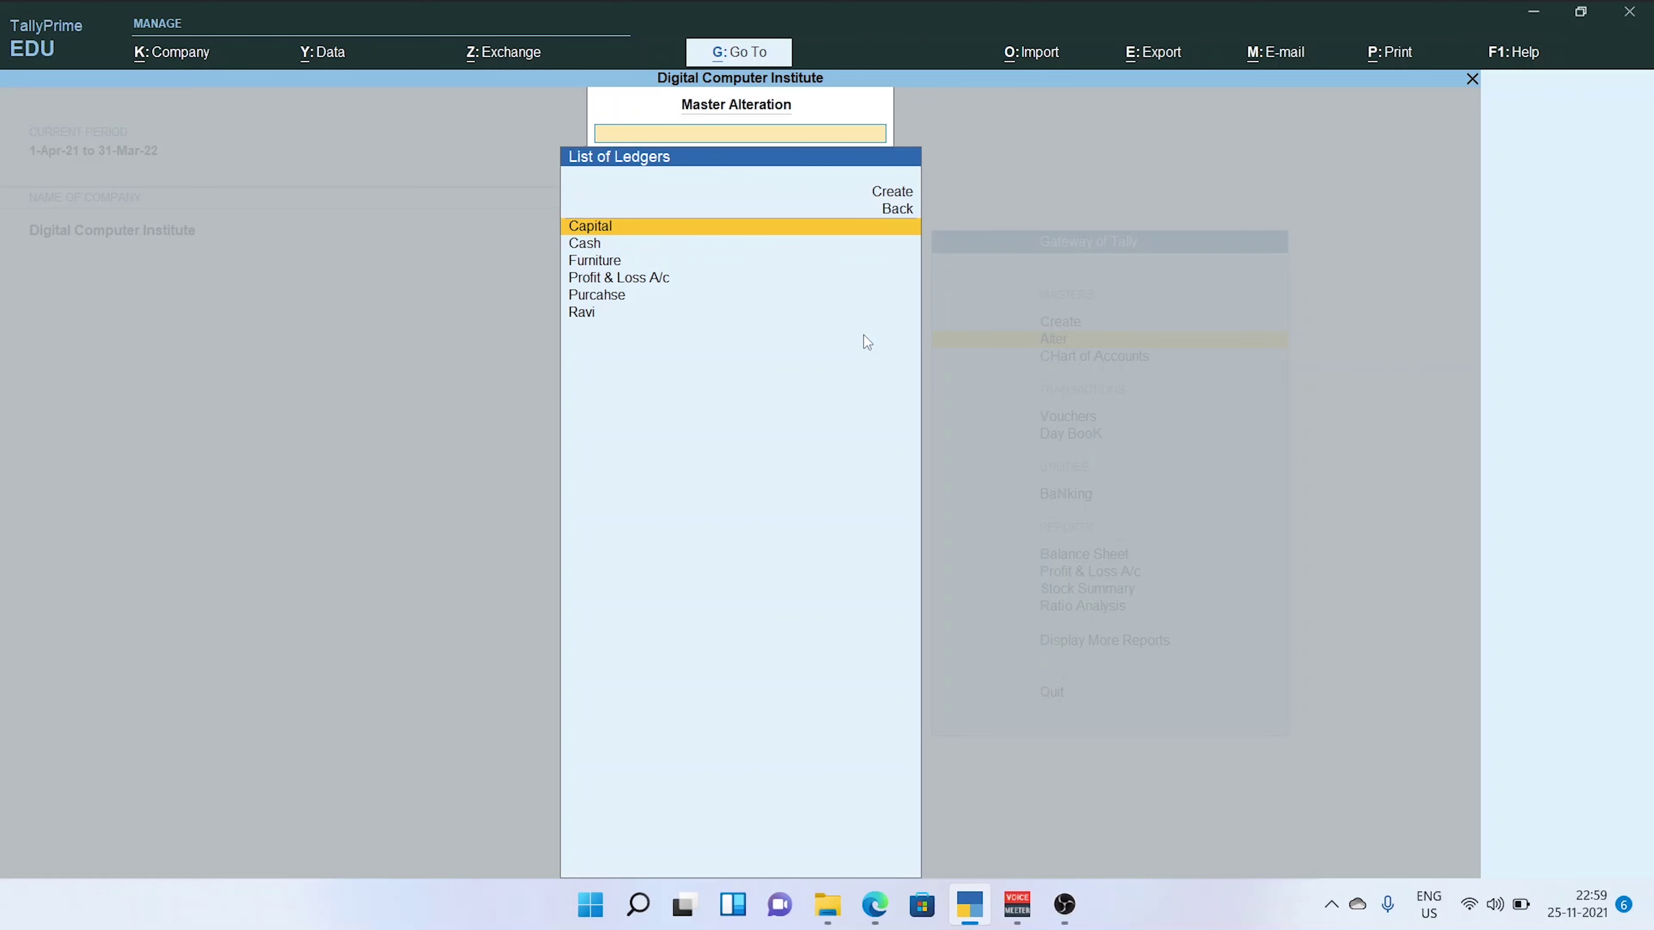
pyautogui.press('Escape')
pyautogui.press('Escape')
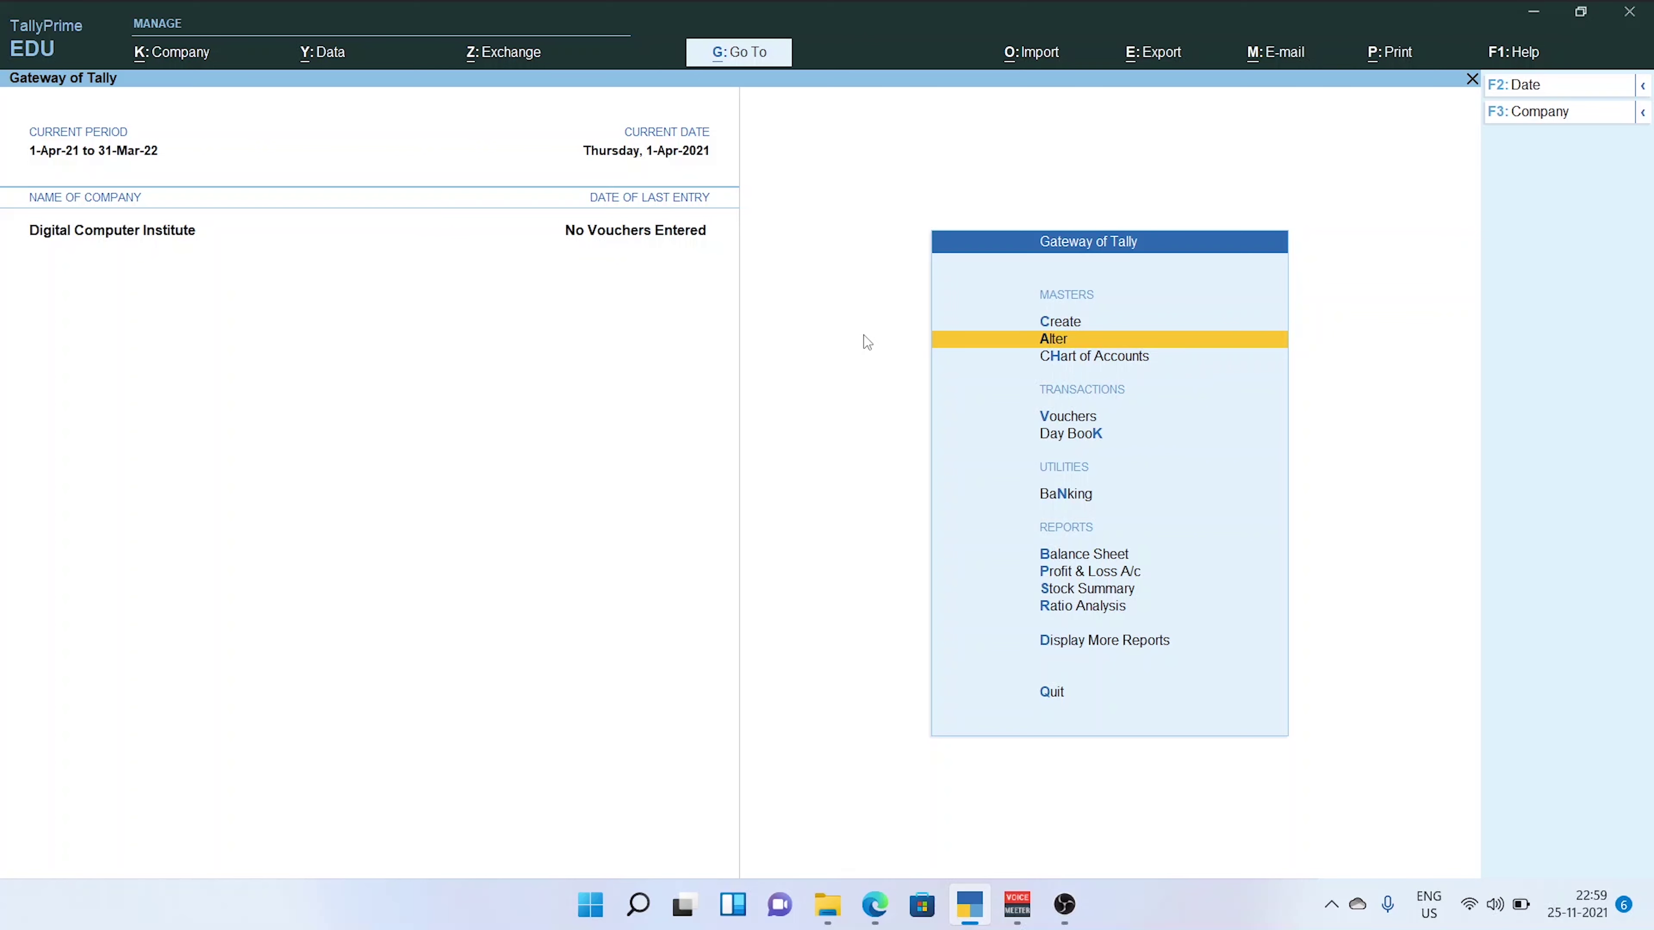
# Open the Furniture ledger for alteration
pyautogui.press('Up')
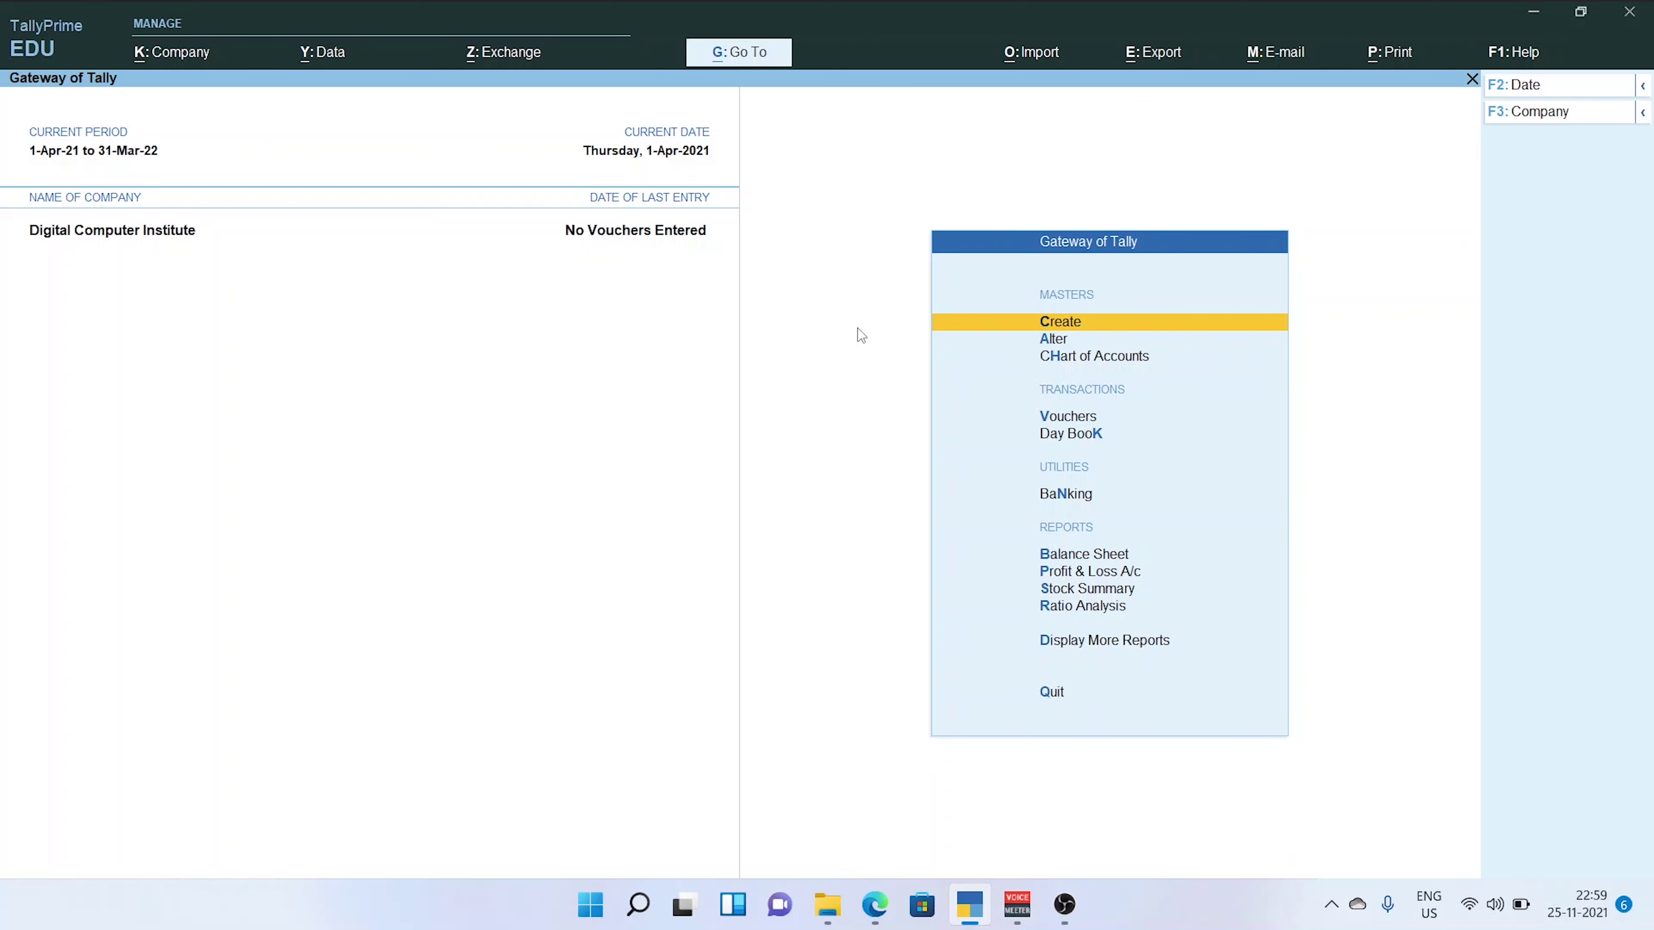
pyautogui.press('Down')
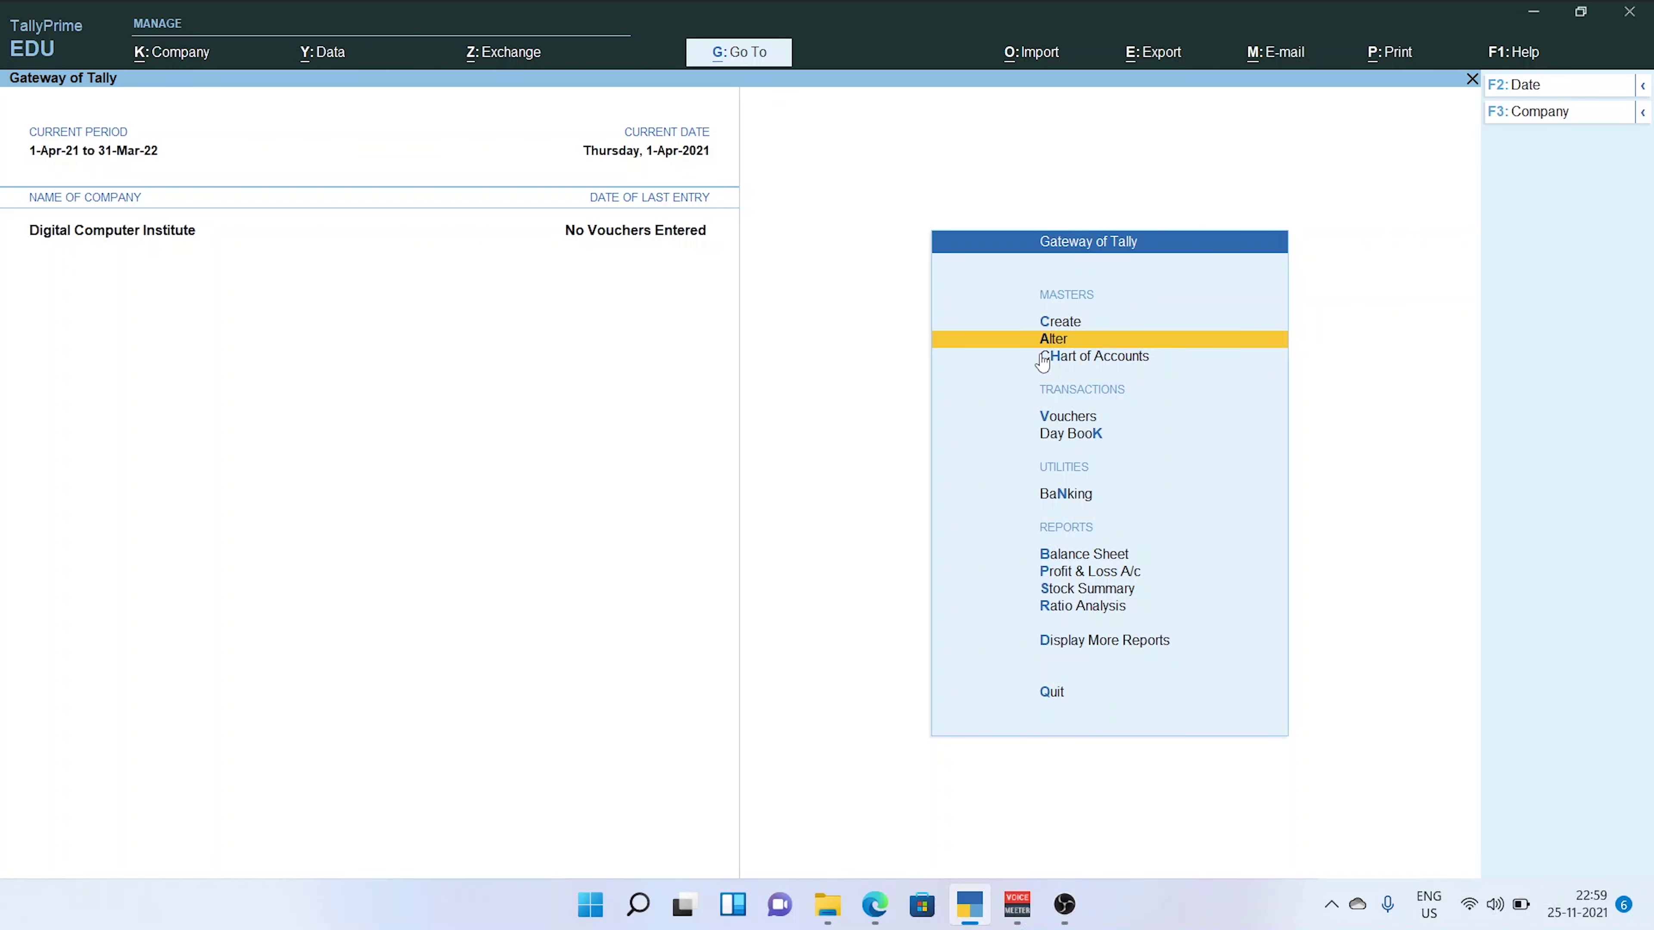
pyautogui.press('Return')
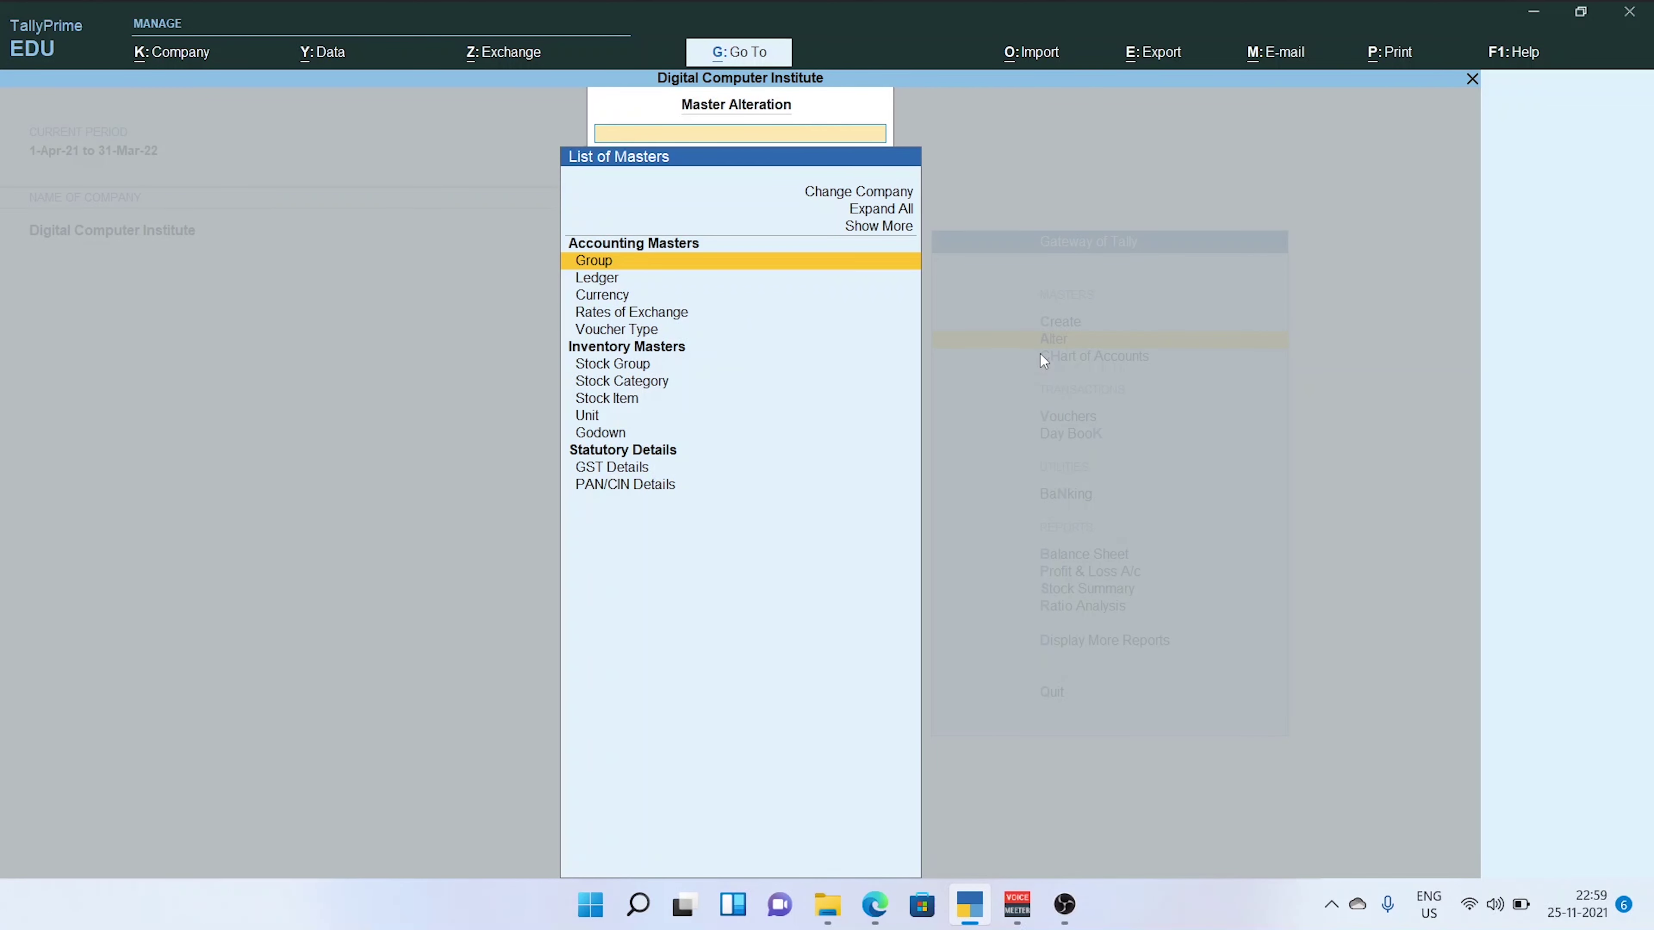
pyautogui.press('Down')
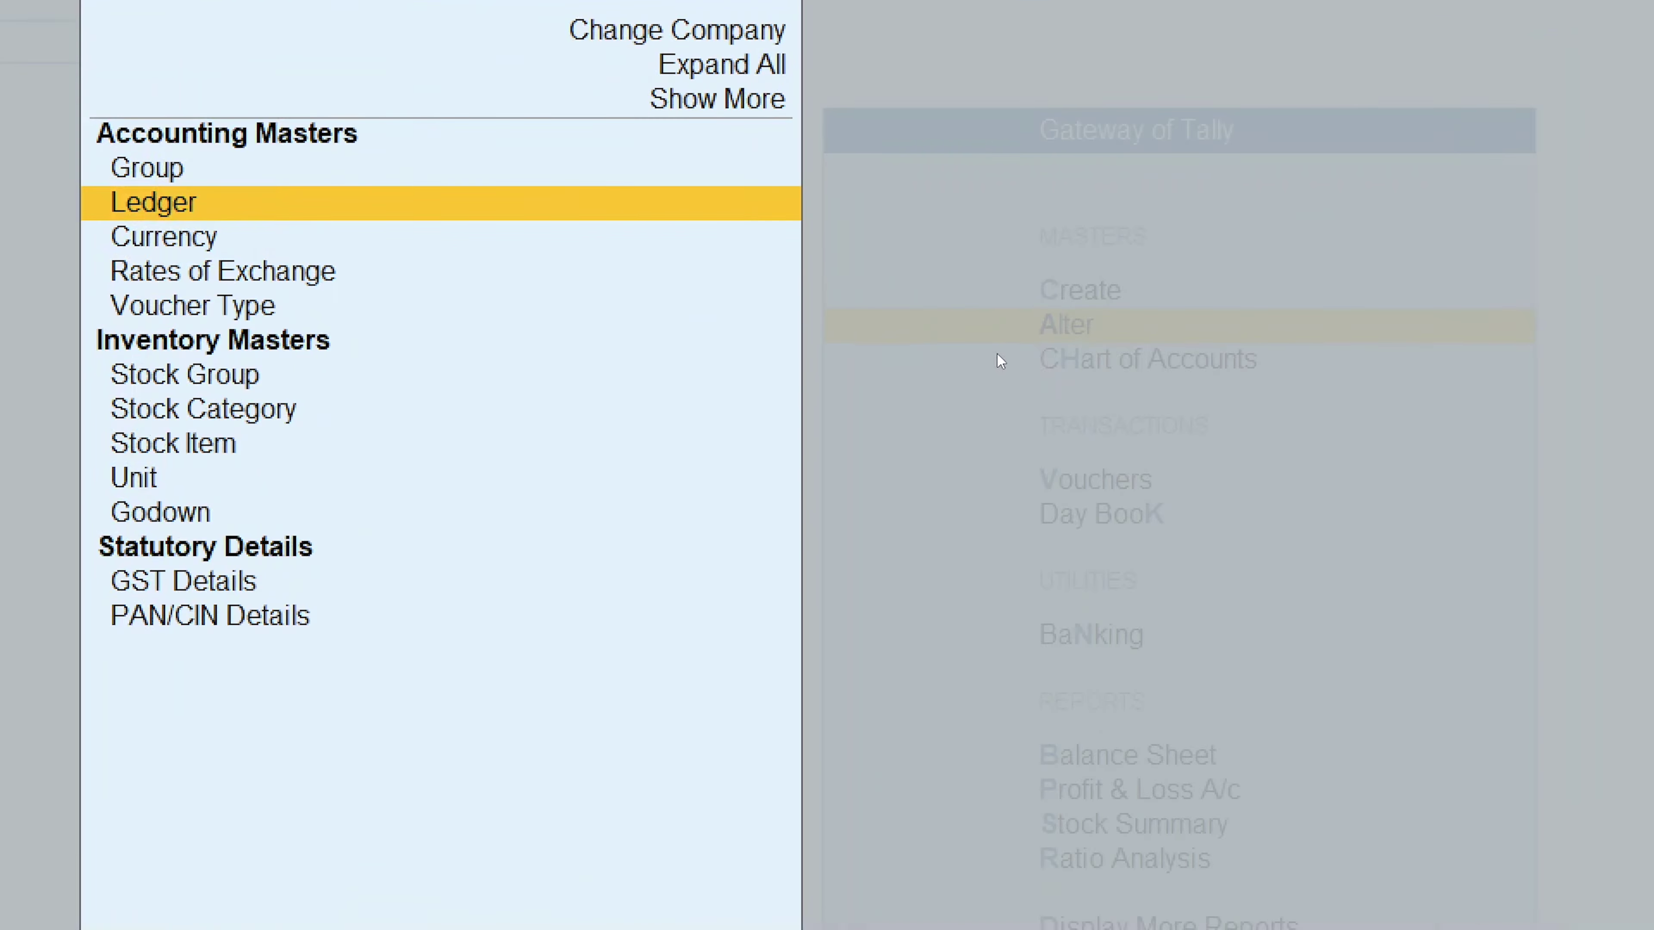
pyautogui.press('Return')
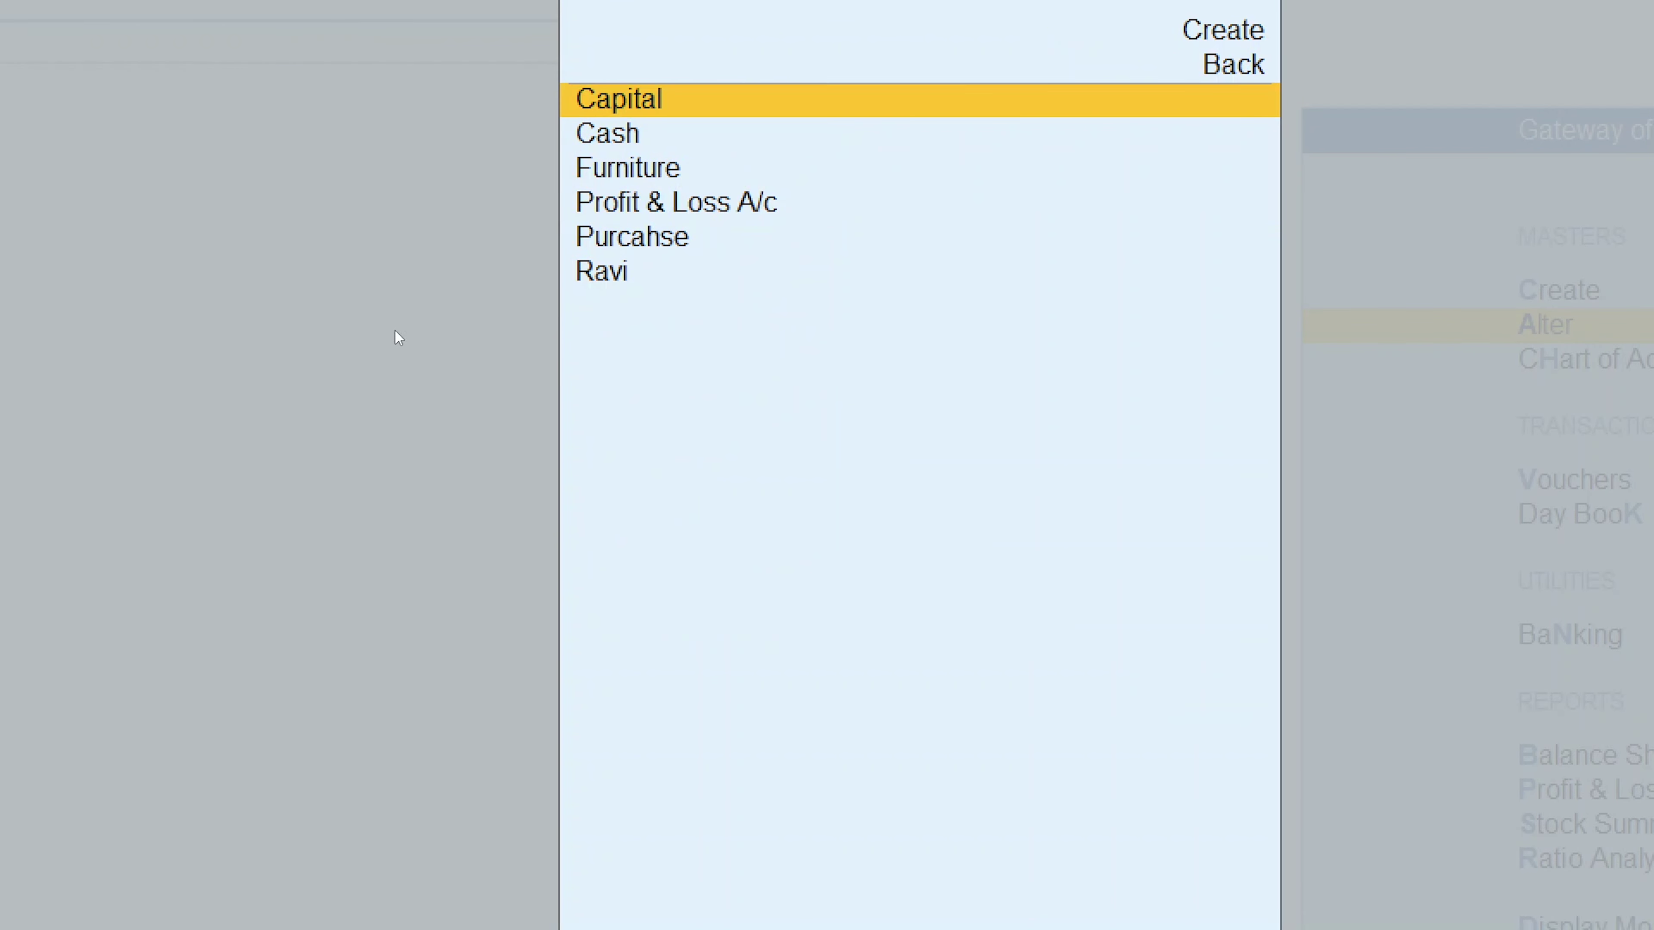
pyautogui.press('Down')
pyautogui.press('Down')
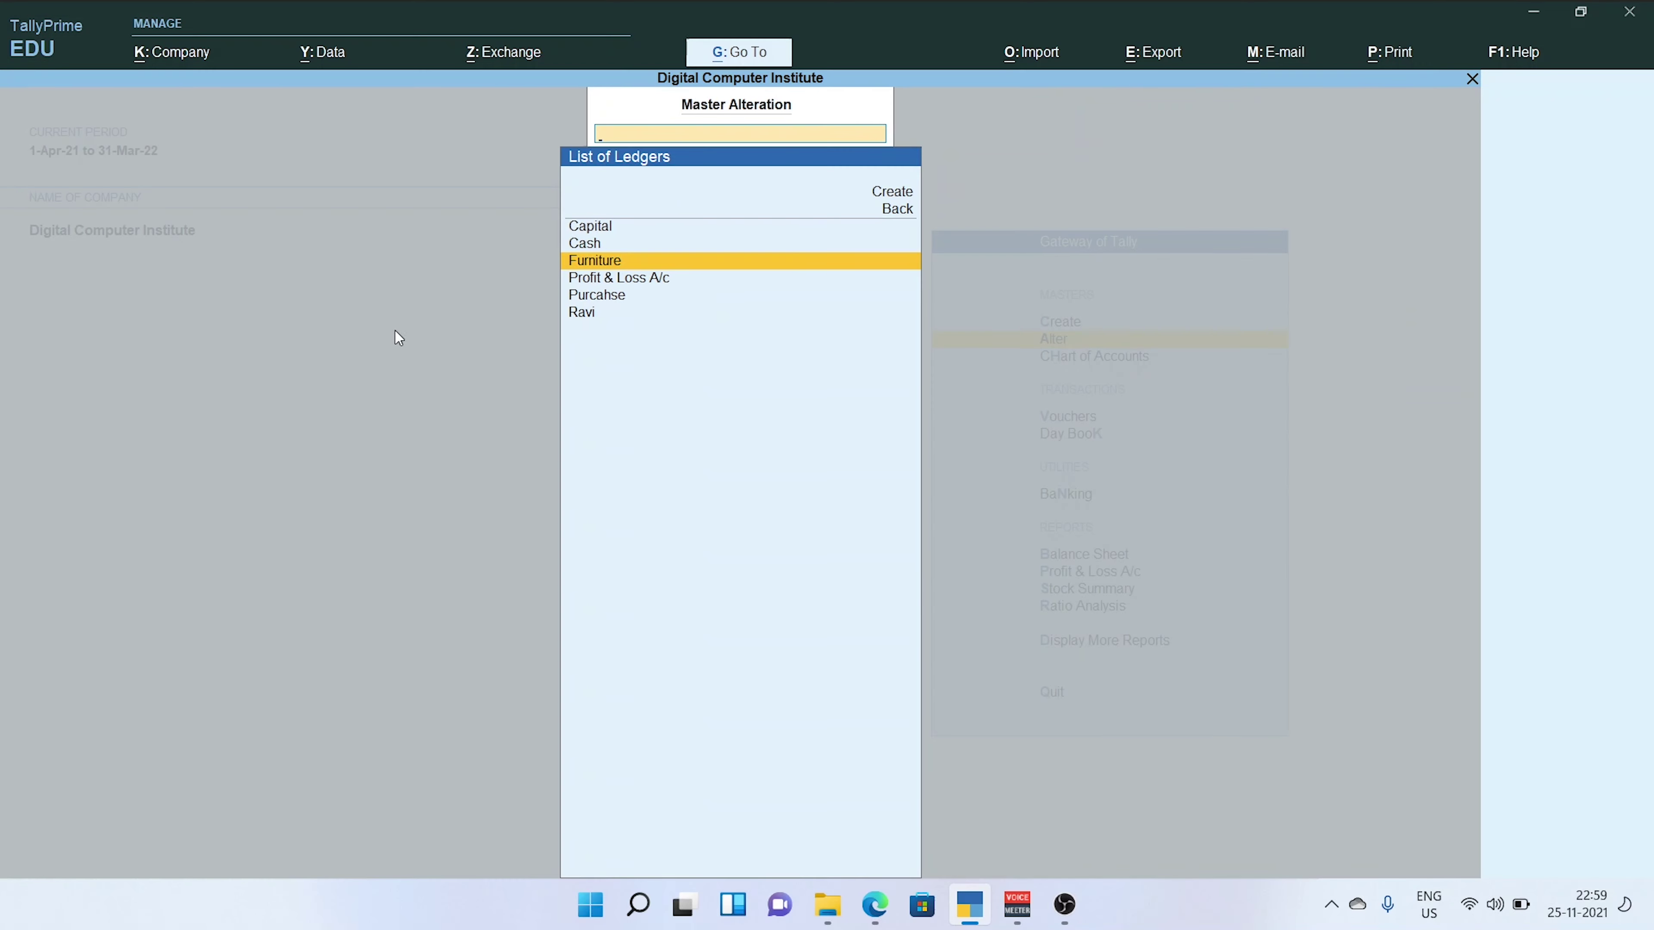
pyautogui.press('Return')
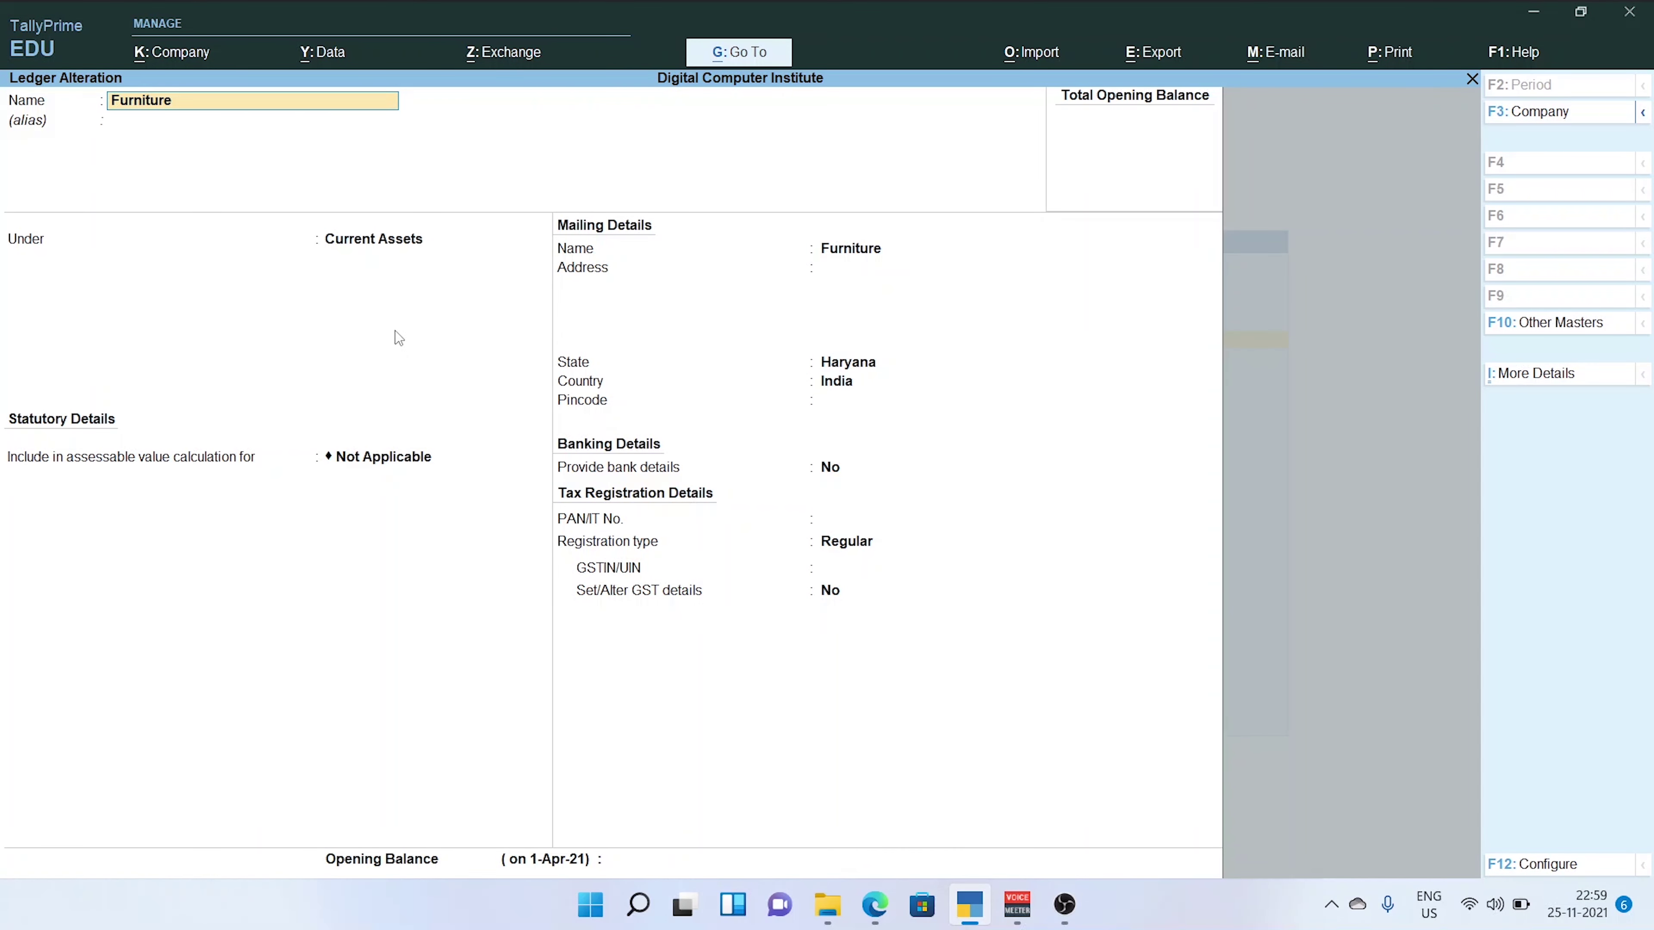
# Place the Furniture ledger under Fixed Assets and set its type of supply to Goods, keeping the mailing name
pyautogui.press('Return')
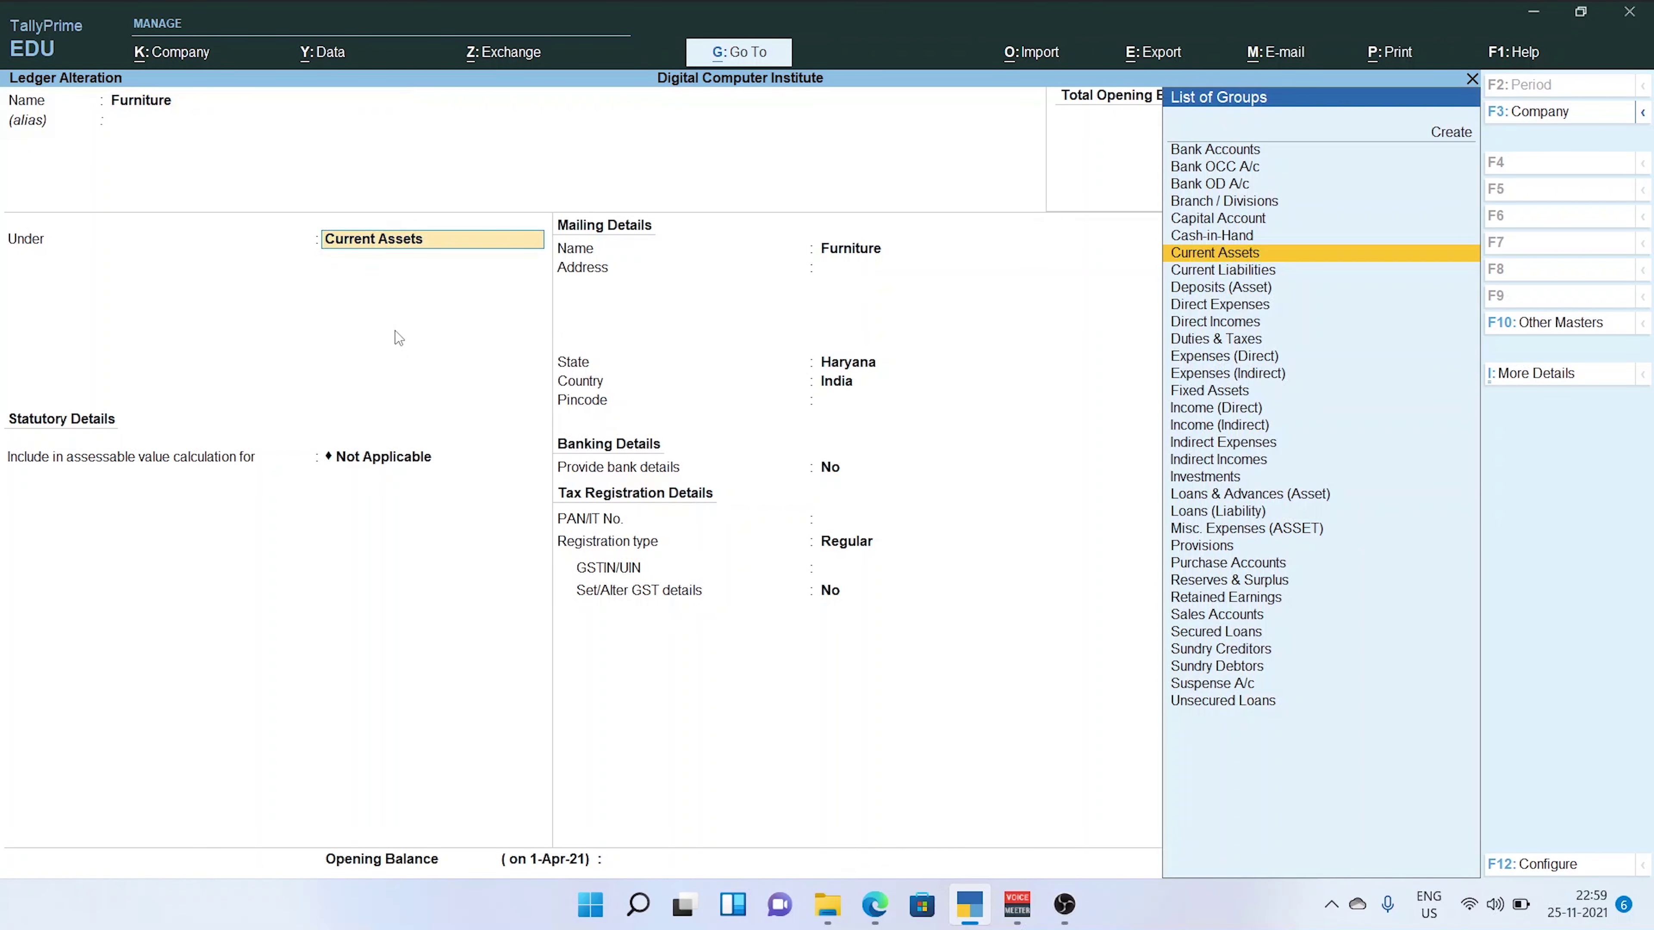
pyautogui.write('Fi')
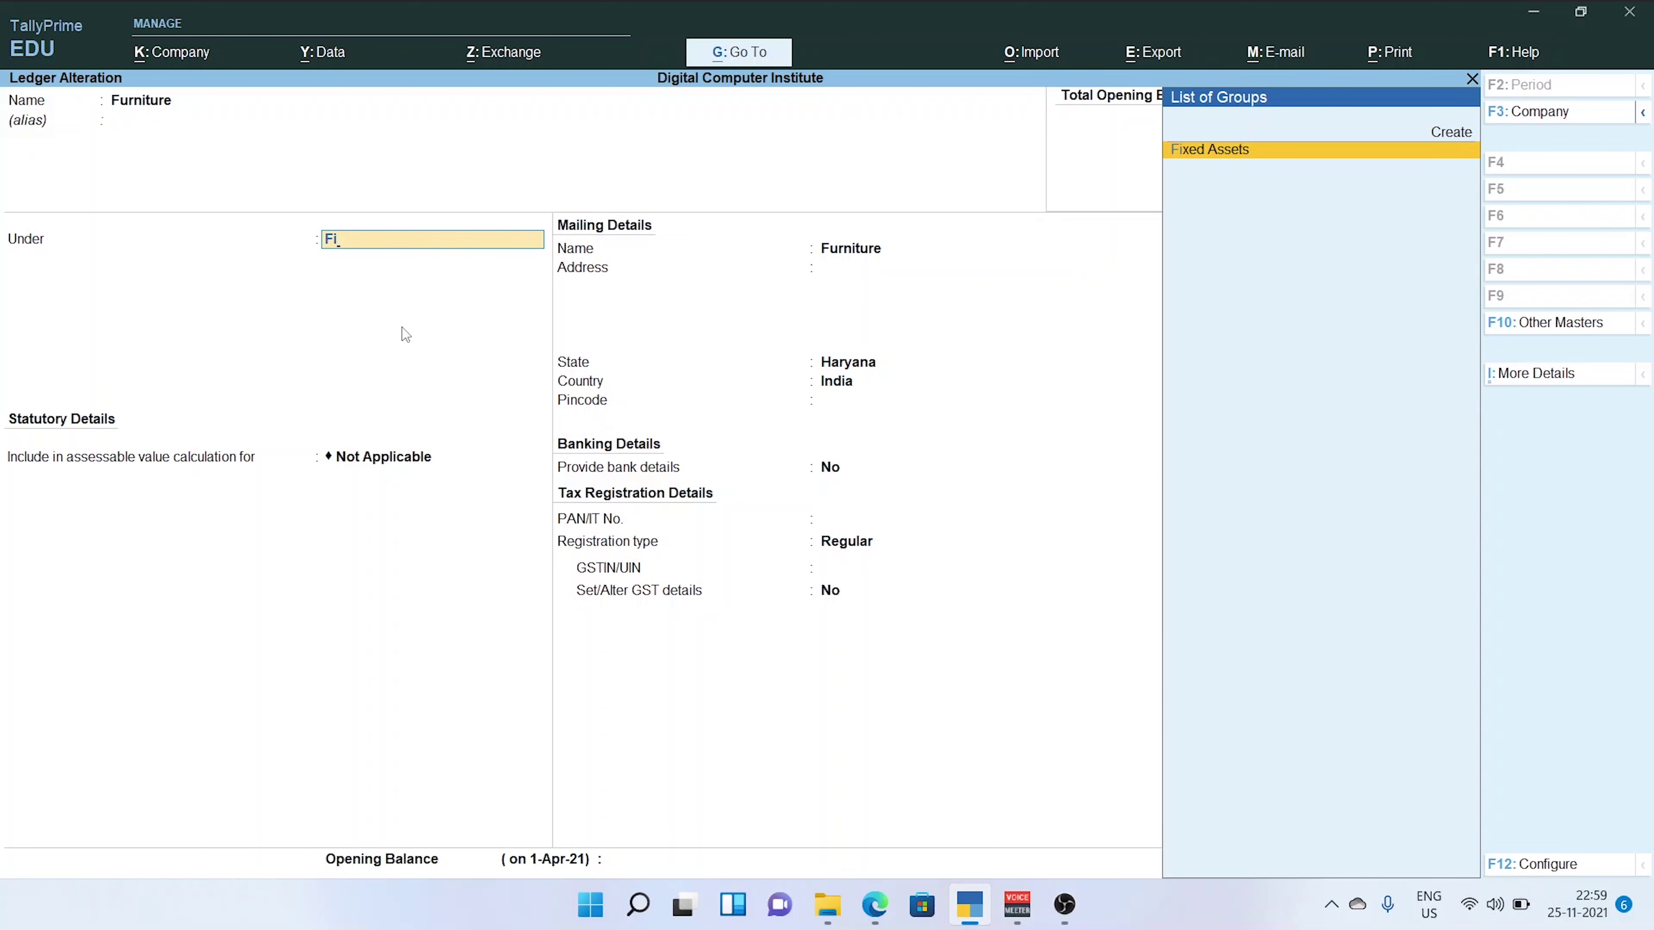
pyautogui.press('Return')
pyautogui.press('Return')
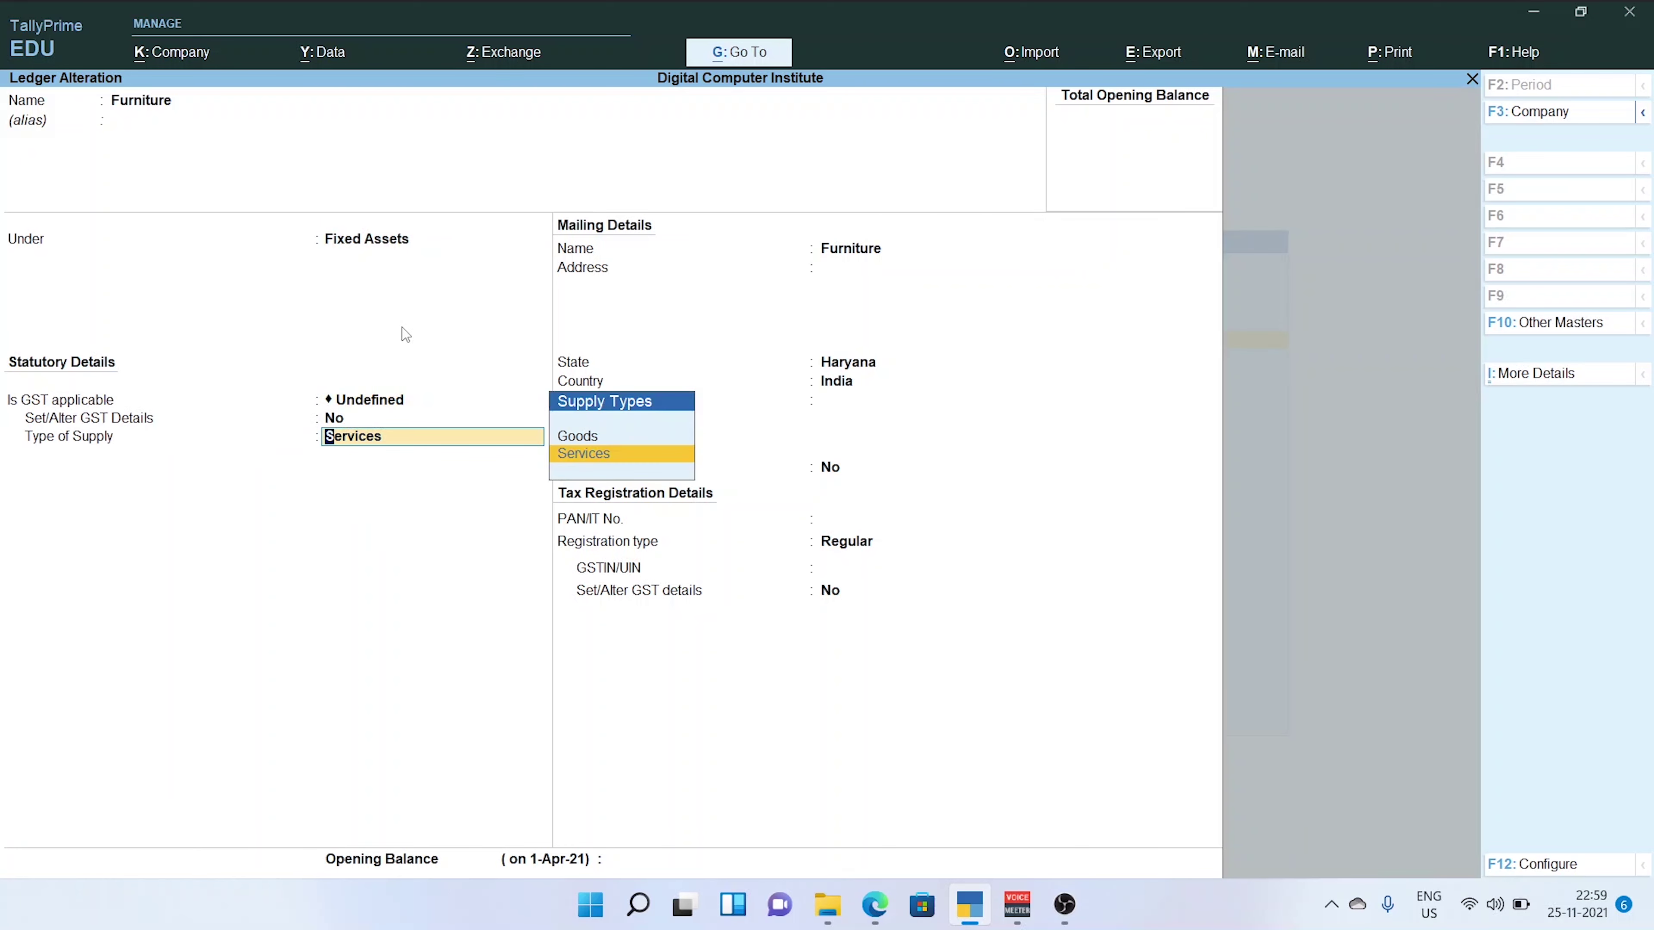
pyautogui.press('Return')
pyautogui.press('BackSpace')
pyautogui.press('Up')
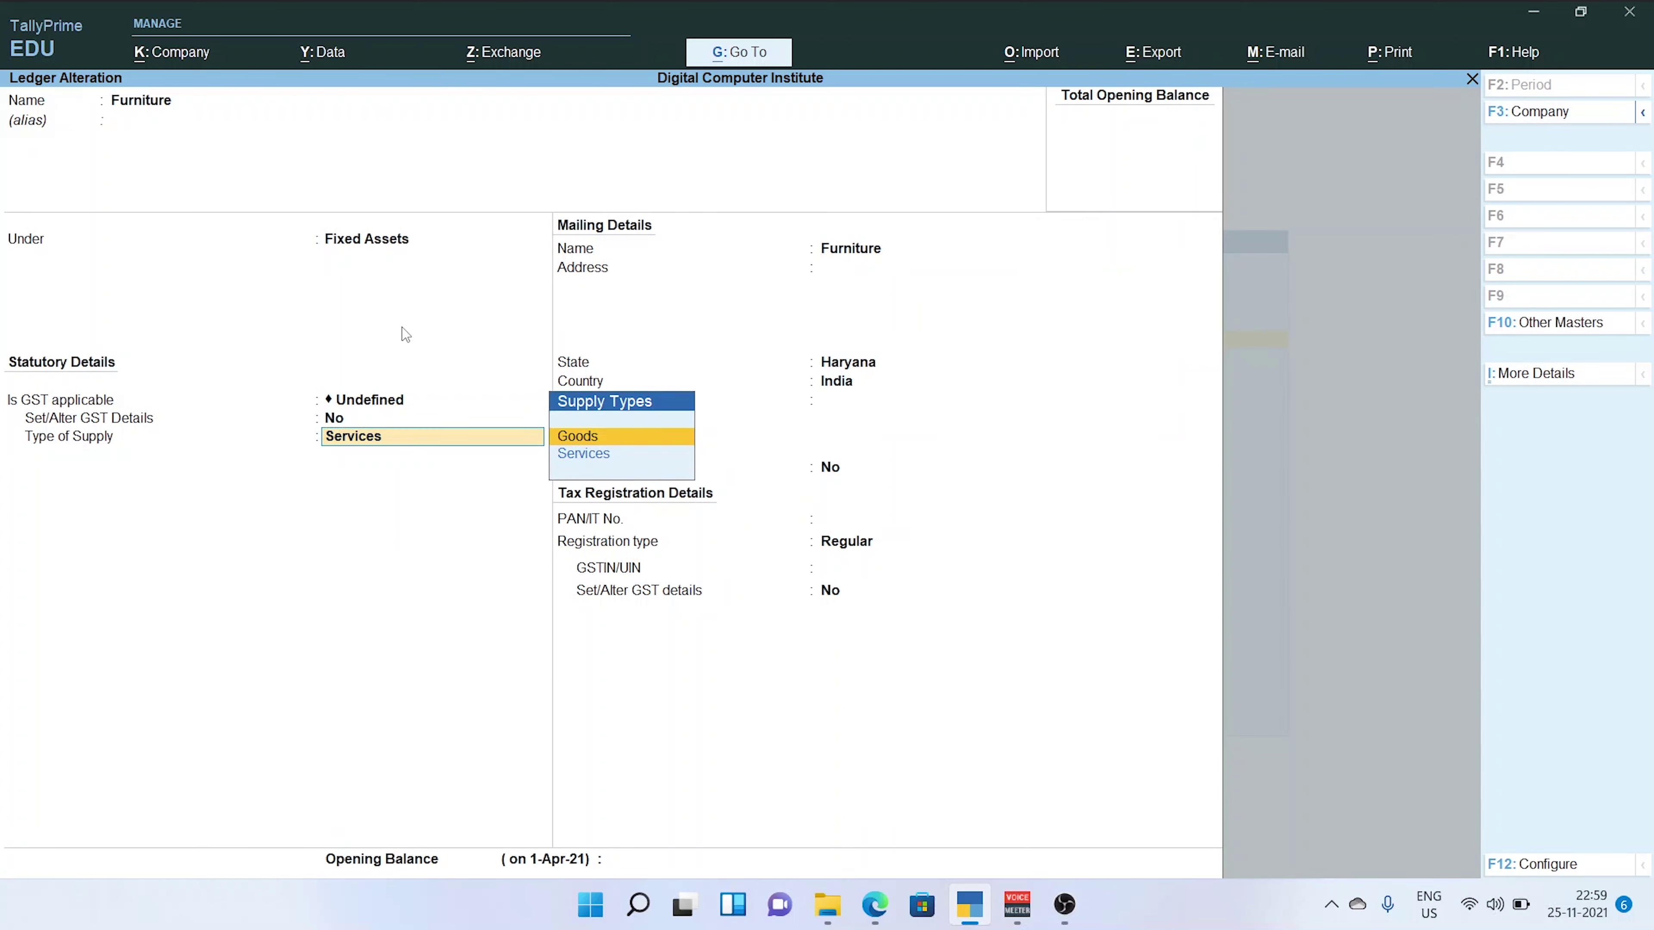
pyautogui.press('Return')
pyautogui.press('Return')
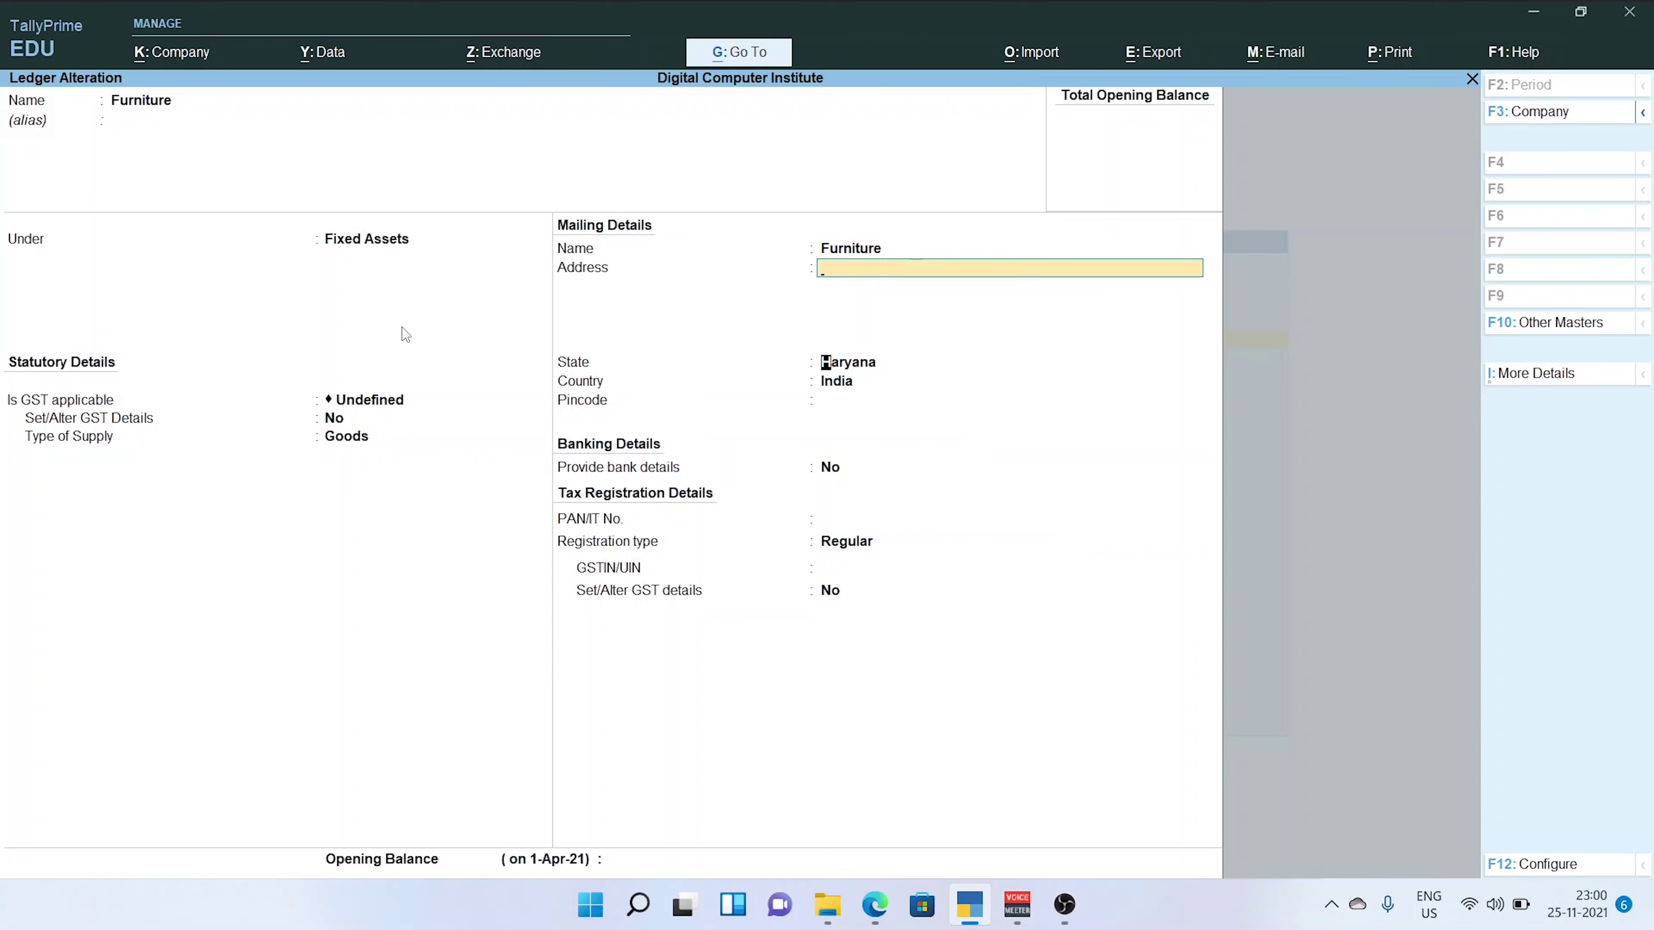
# Keep the Furniture ledger's remaining mailing, banking and tax details, leave GSTIN and opening balance blank, and save the alteration
pyautogui.press('Return')
pyautogui.press('Return')
pyautogui.press('Return')
pyautogui.press('Return')
pyautogui.press('Return')
pyautogui.press('Return')
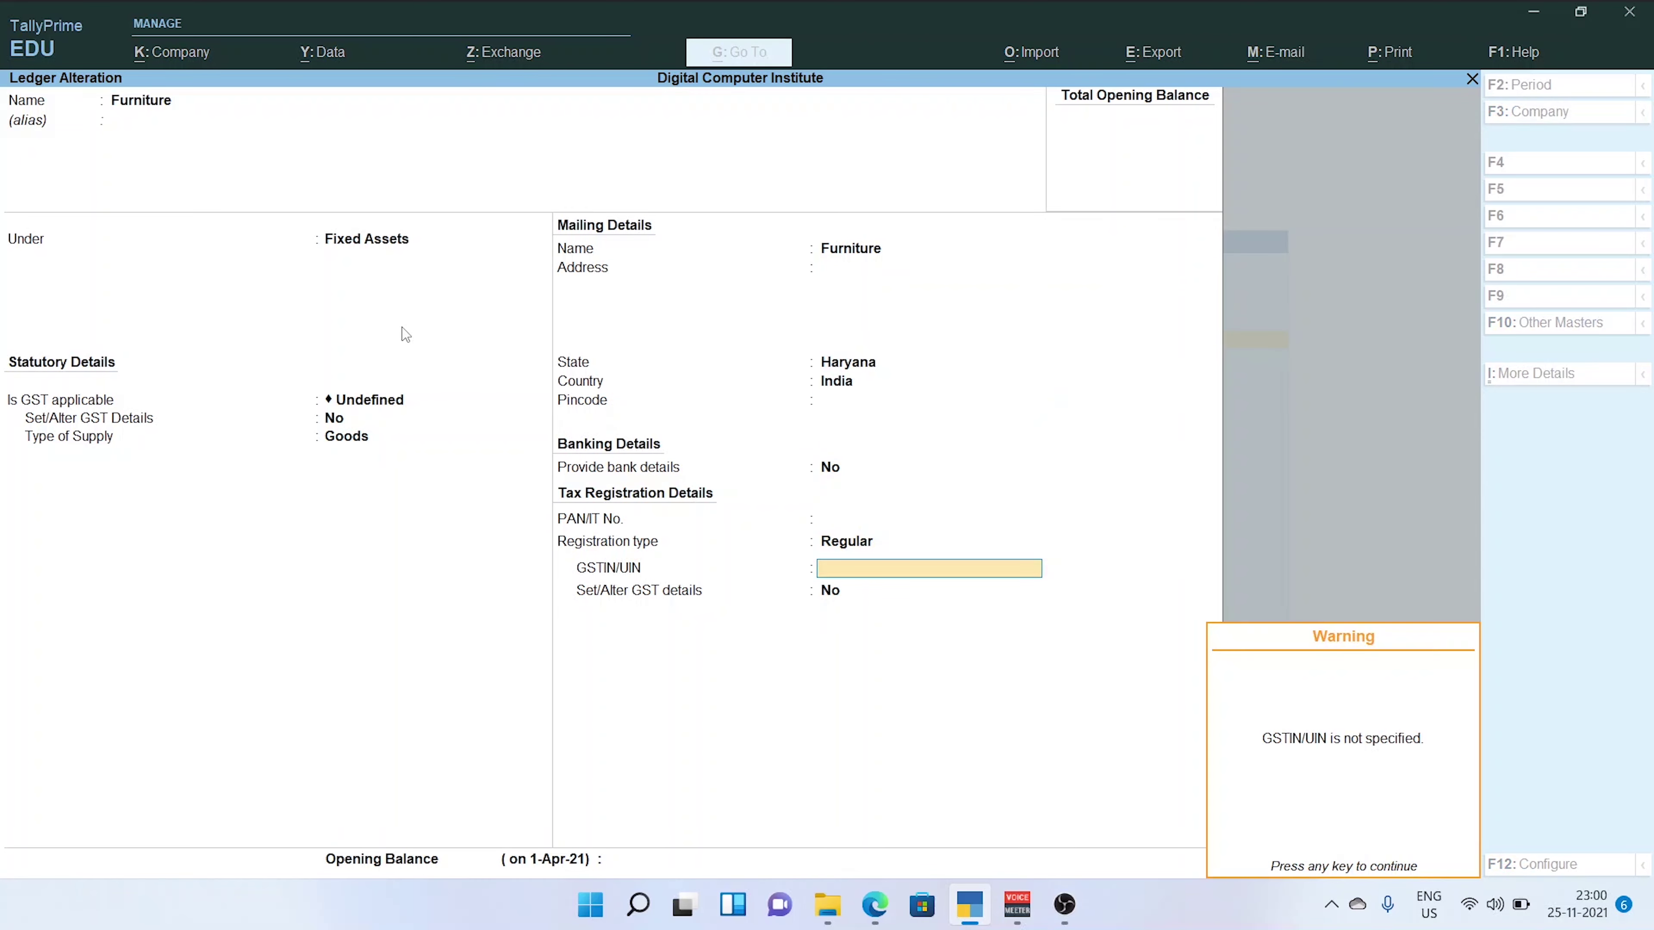
pyautogui.press('Return')
pyautogui.press('Return')
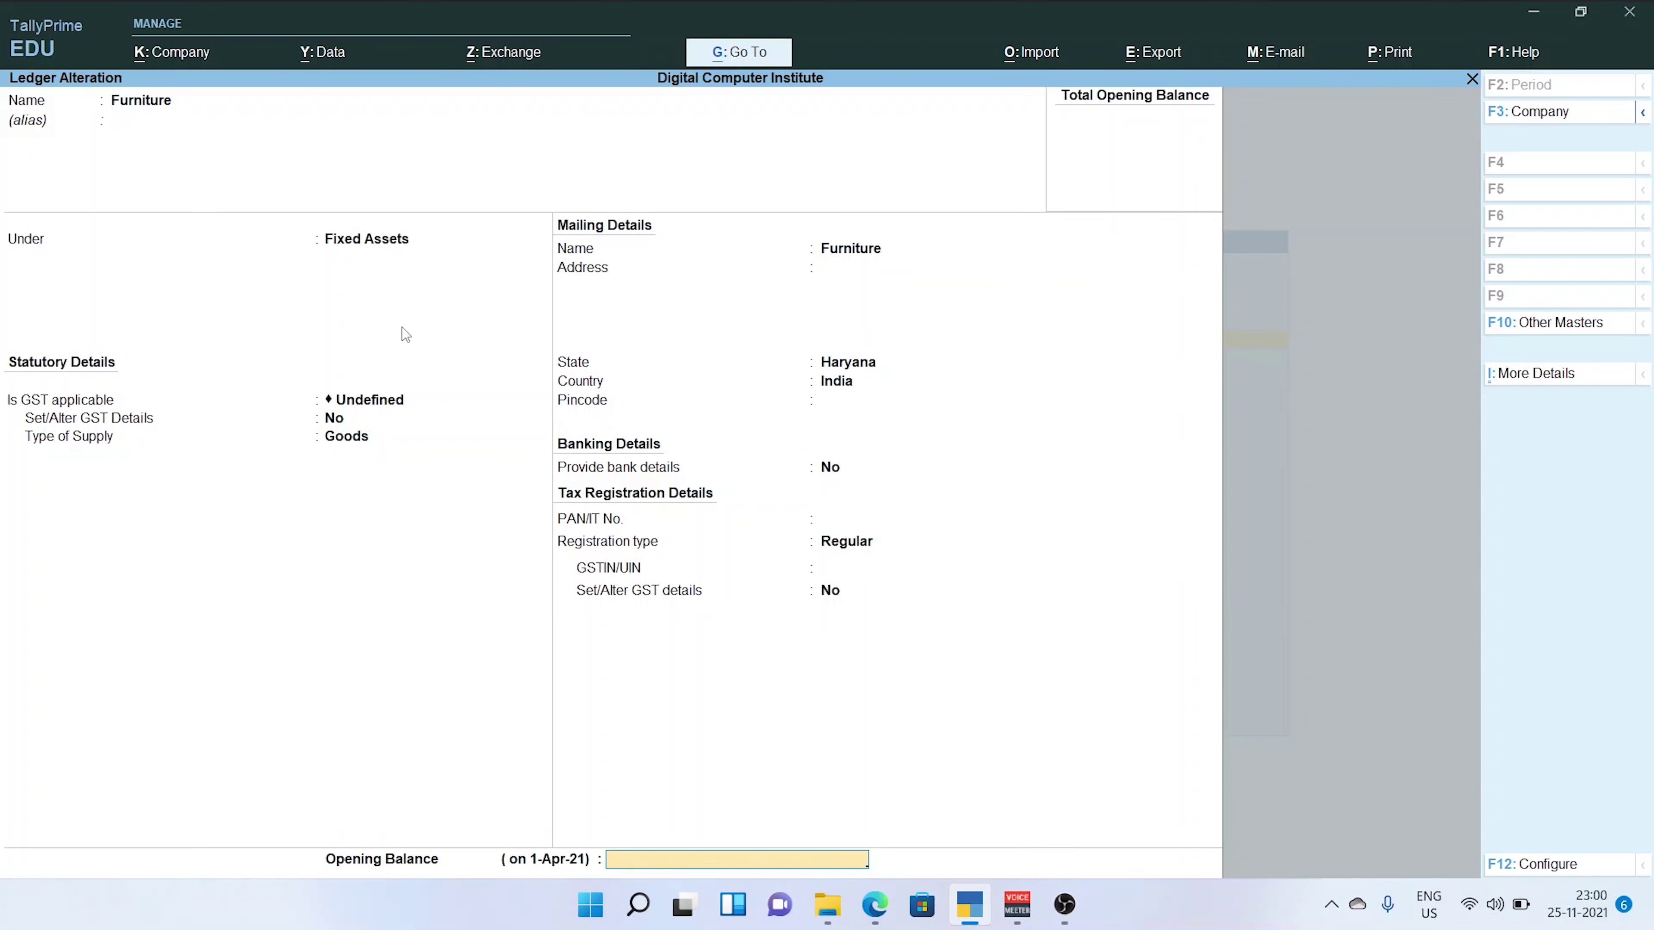
pyautogui.press('Return')
pyautogui.press('Return')
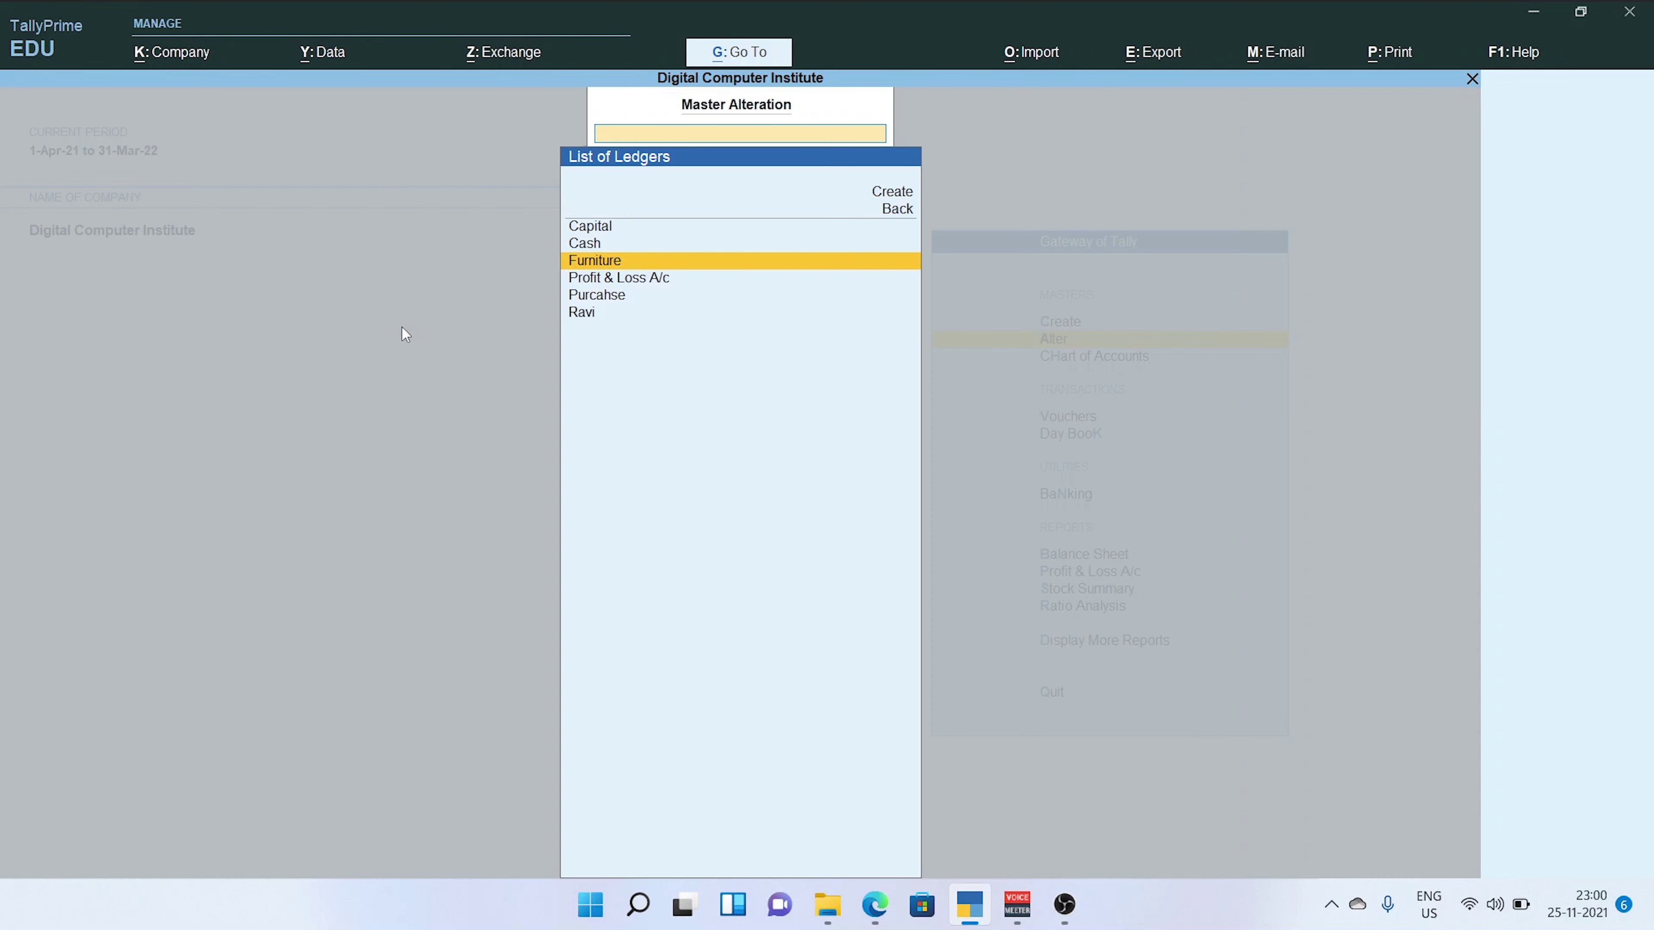
# Delete the supplier's ledger under Sundry Creditors and return to the Gateway of Tally
pyautogui.press('Down')
pyautogui.press('Down')
pyautogui.press('Down')
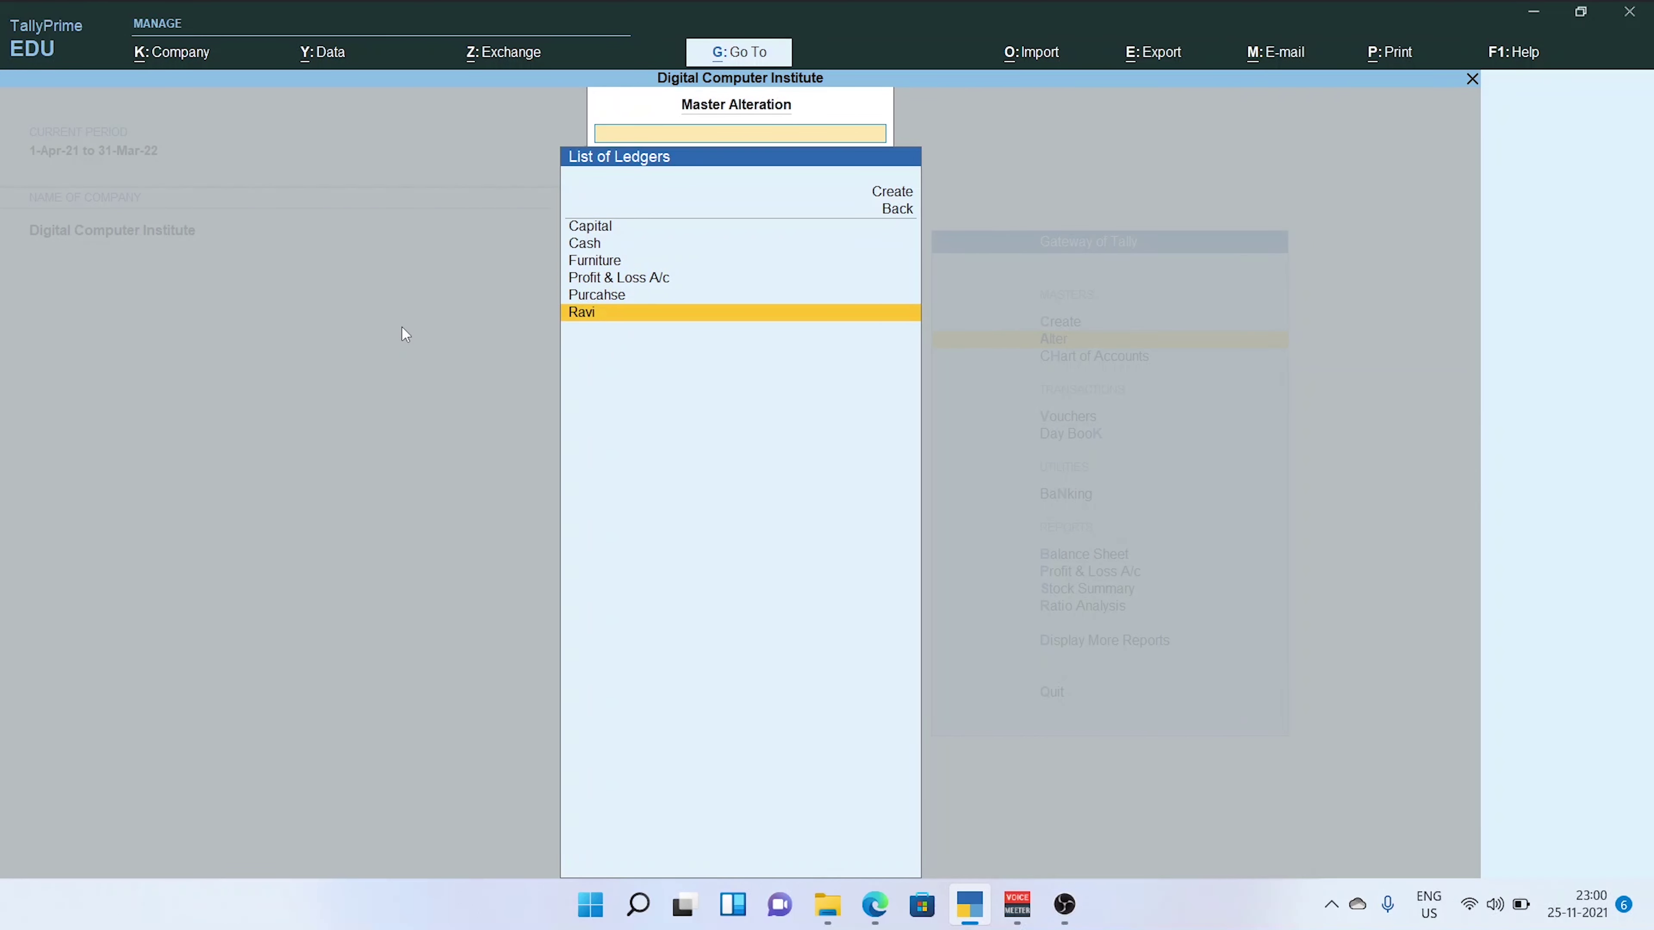
pyautogui.press('Return')
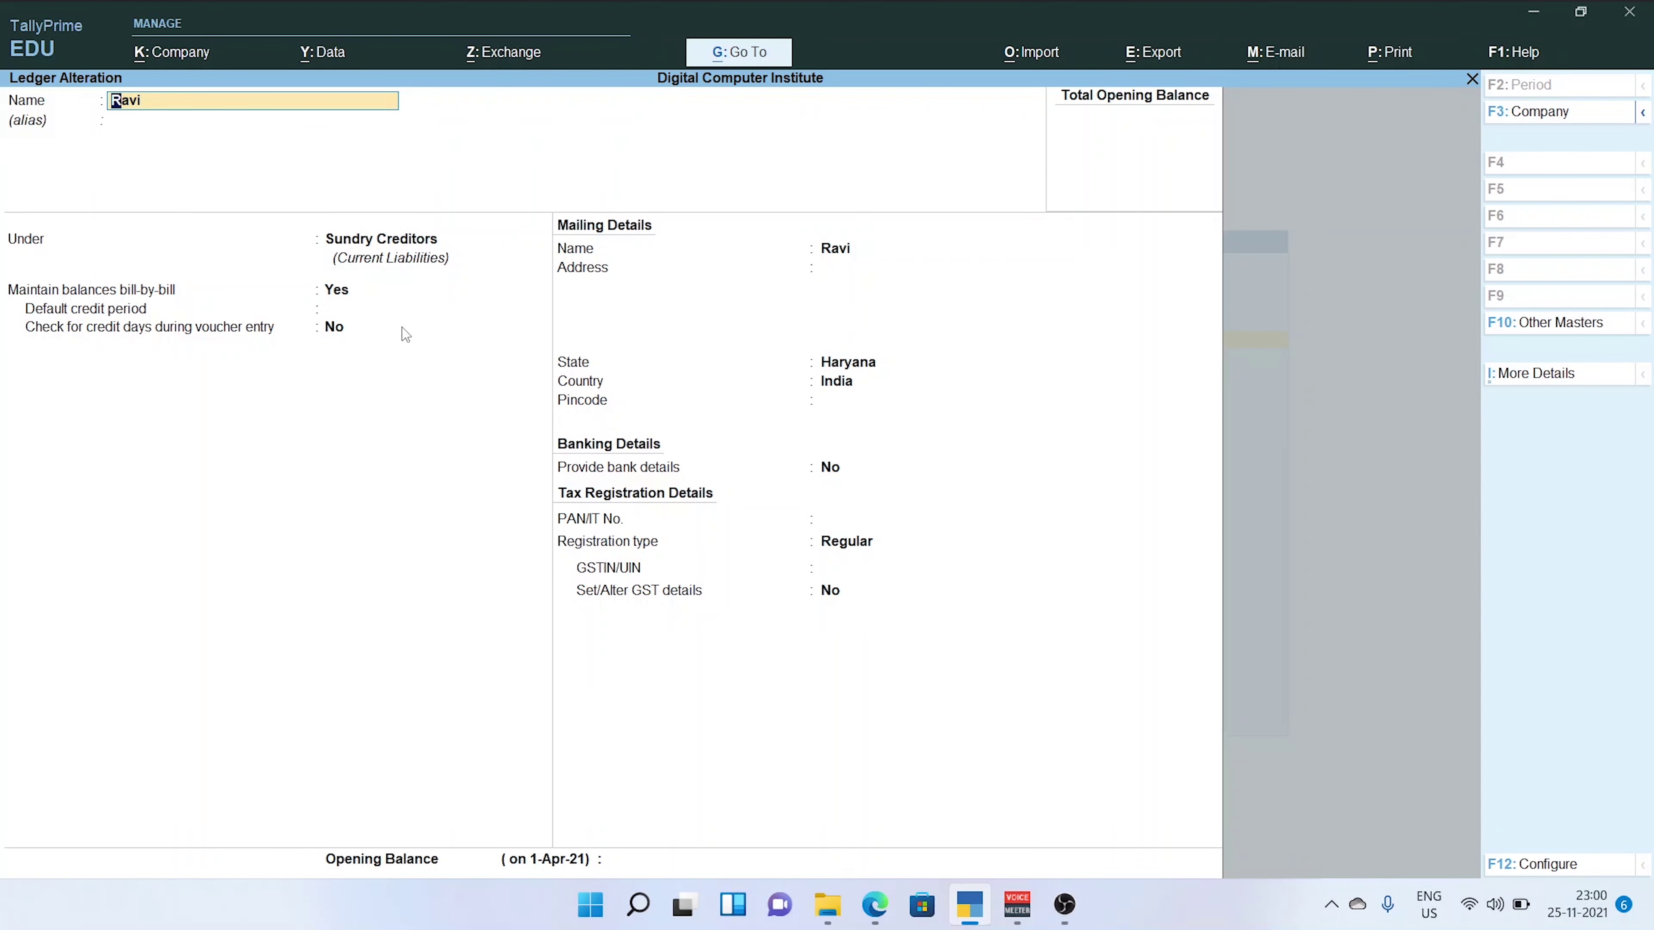
pyautogui.hotkey('alt', 'd')
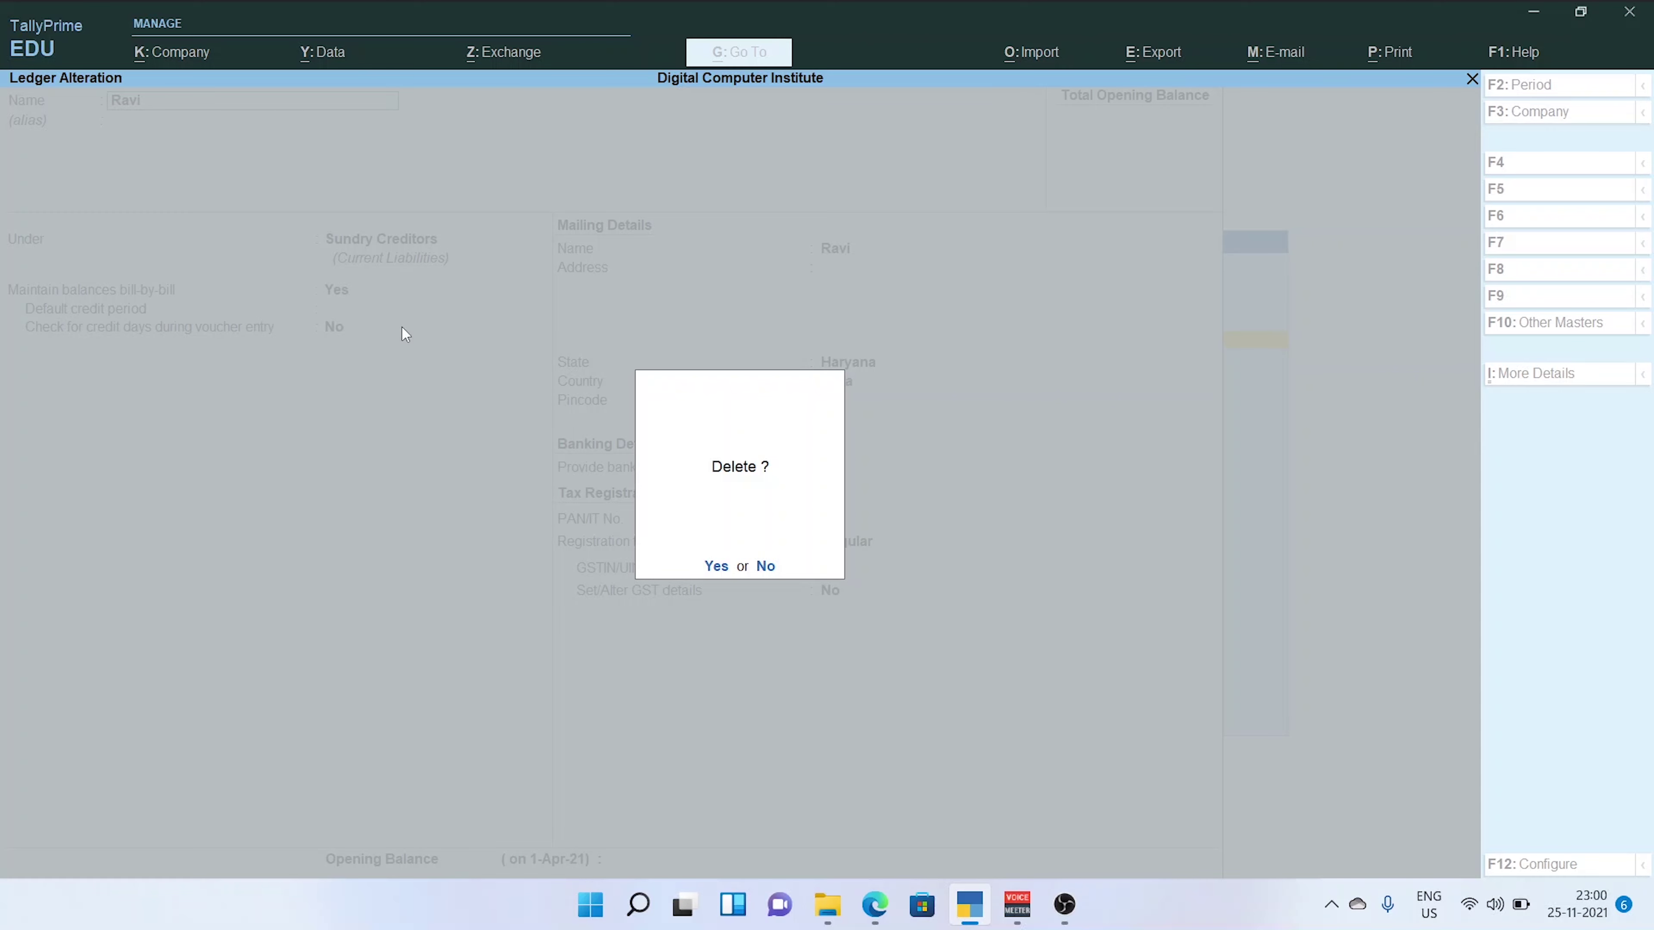
pyautogui.press('y')
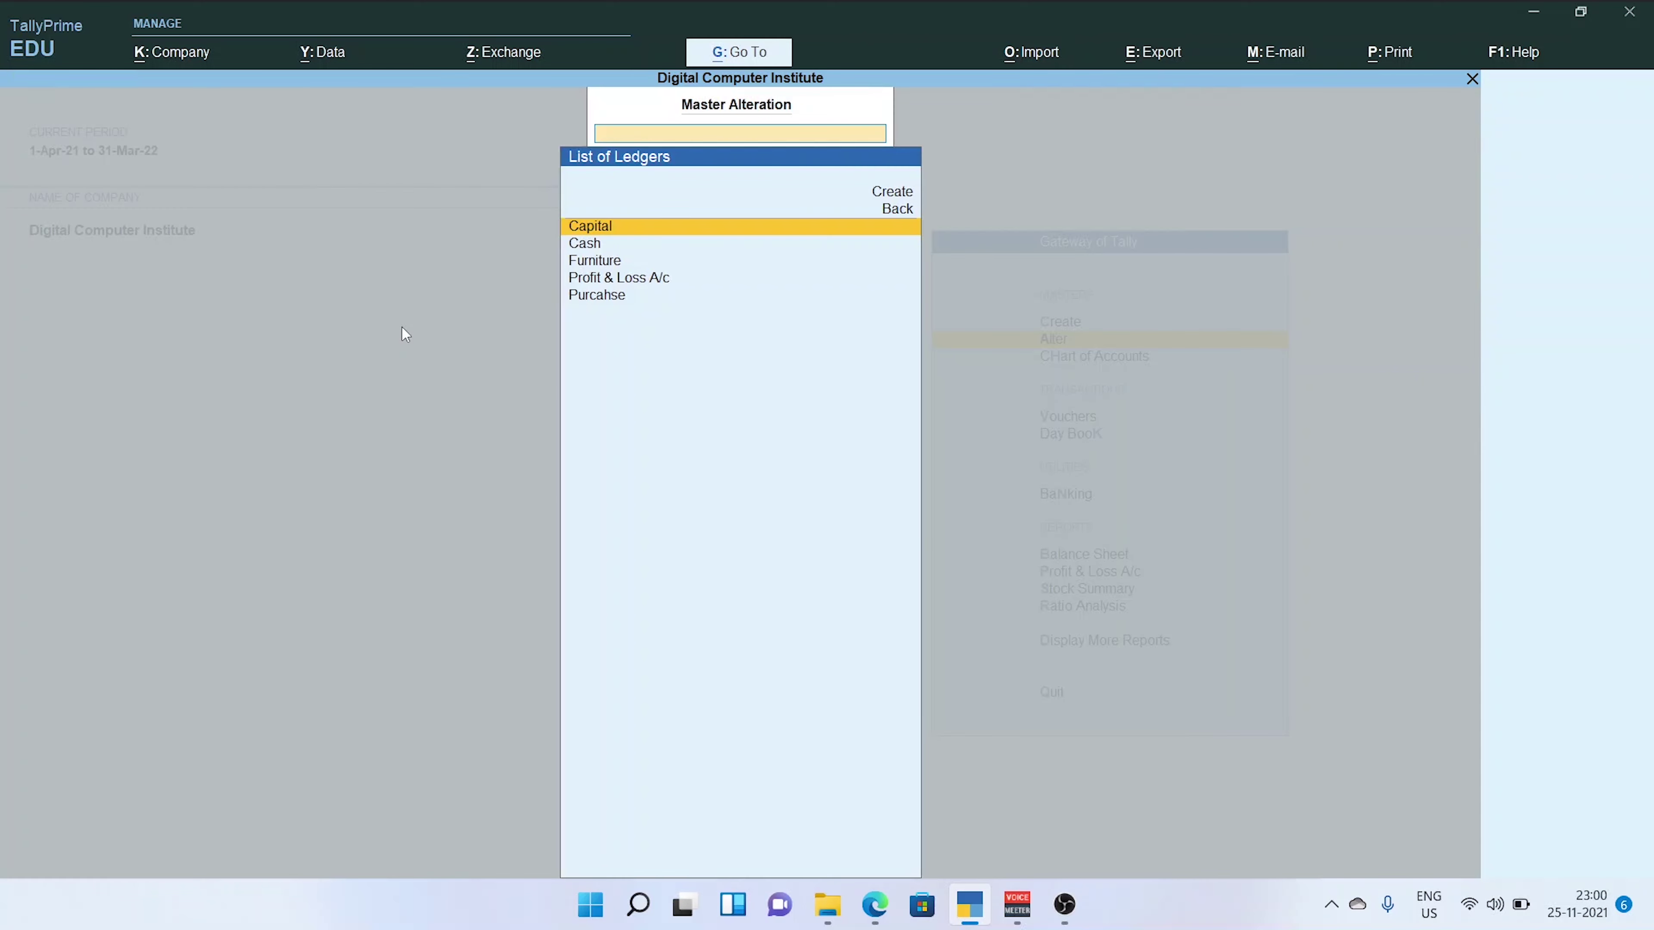
pyautogui.press('Escape')
pyautogui.press('Escape')
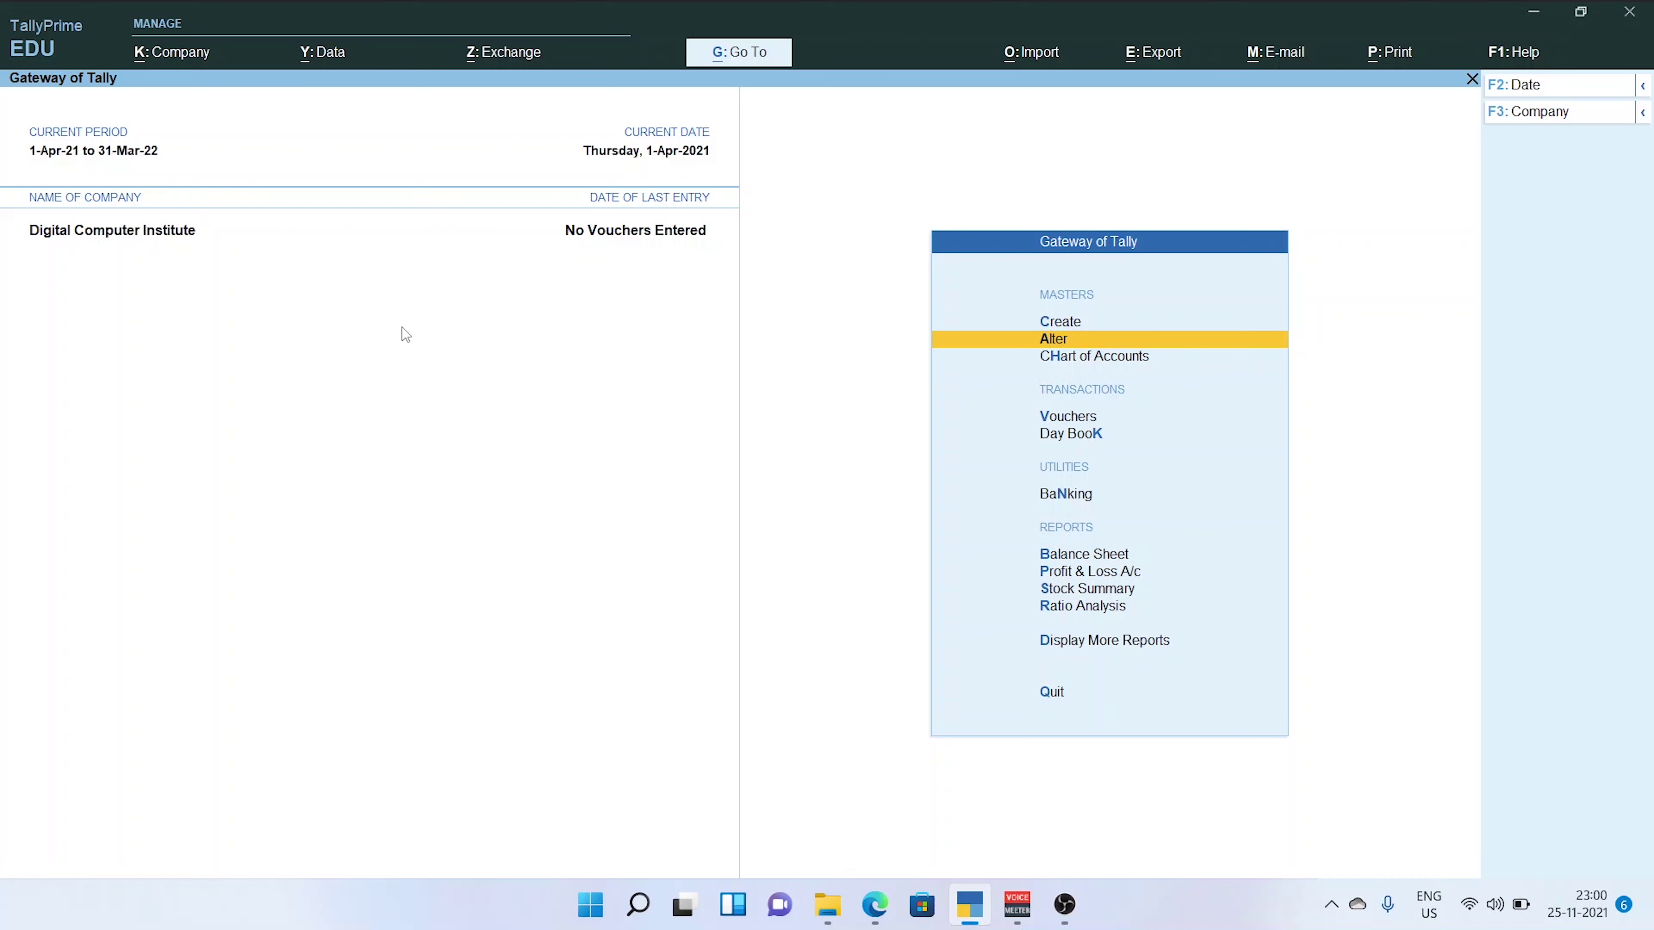
# Start a new accounting group named Xyz and place it under Current Assets
pyautogui.press('Up')
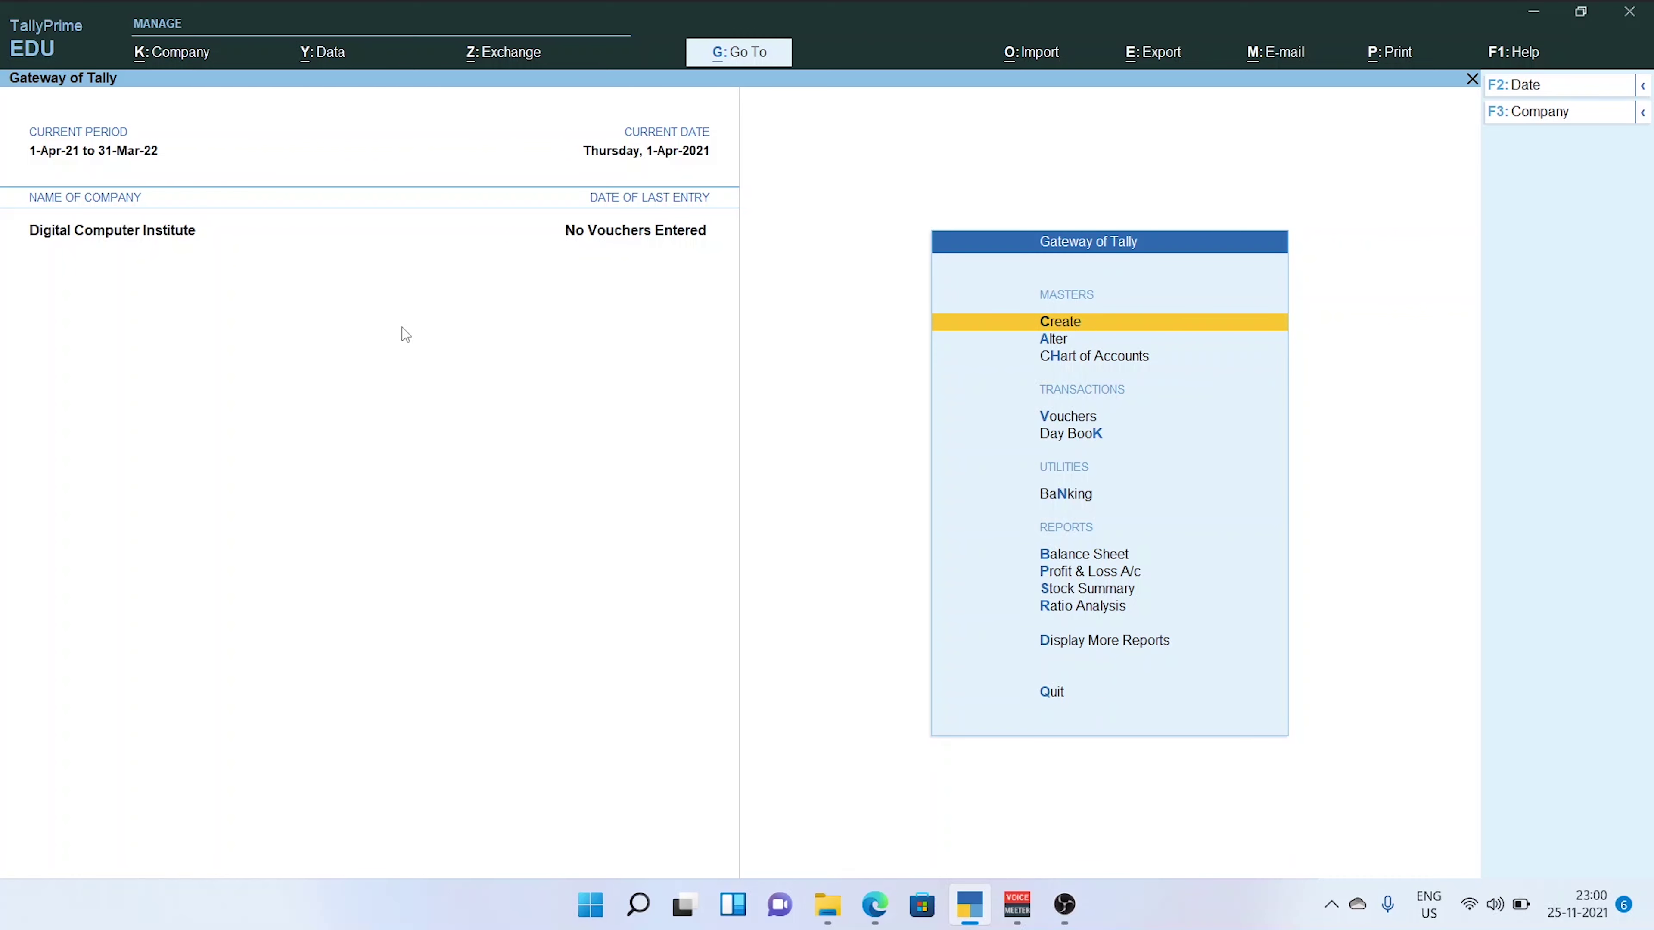
pyautogui.press('Return')
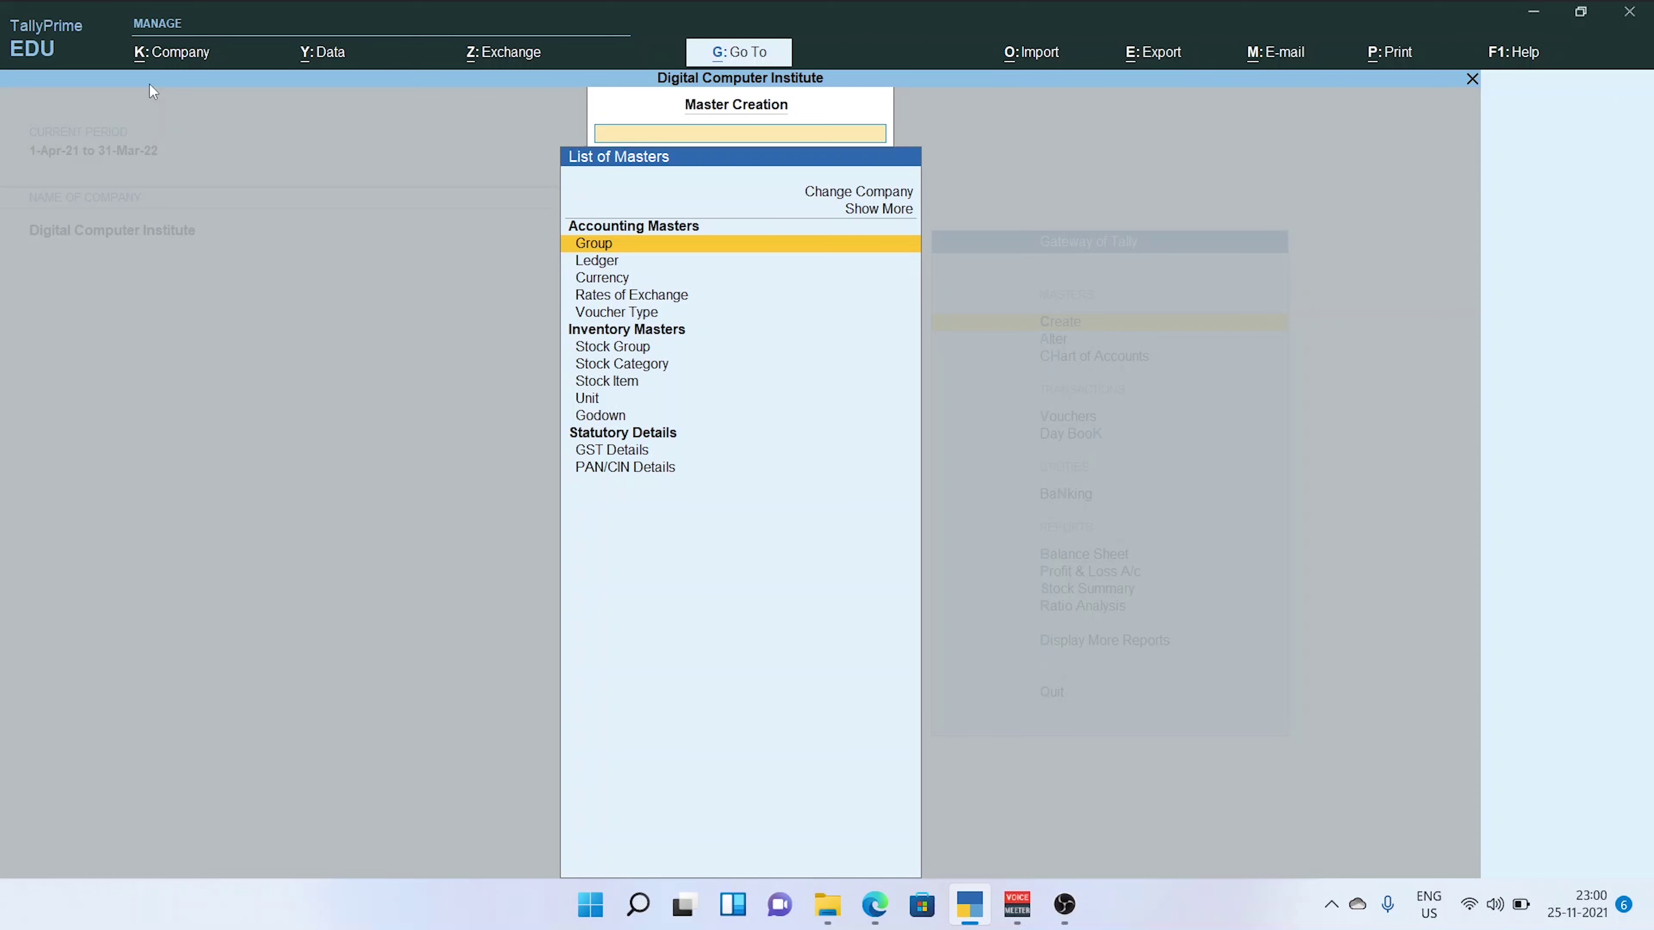
pyautogui.press('Return')
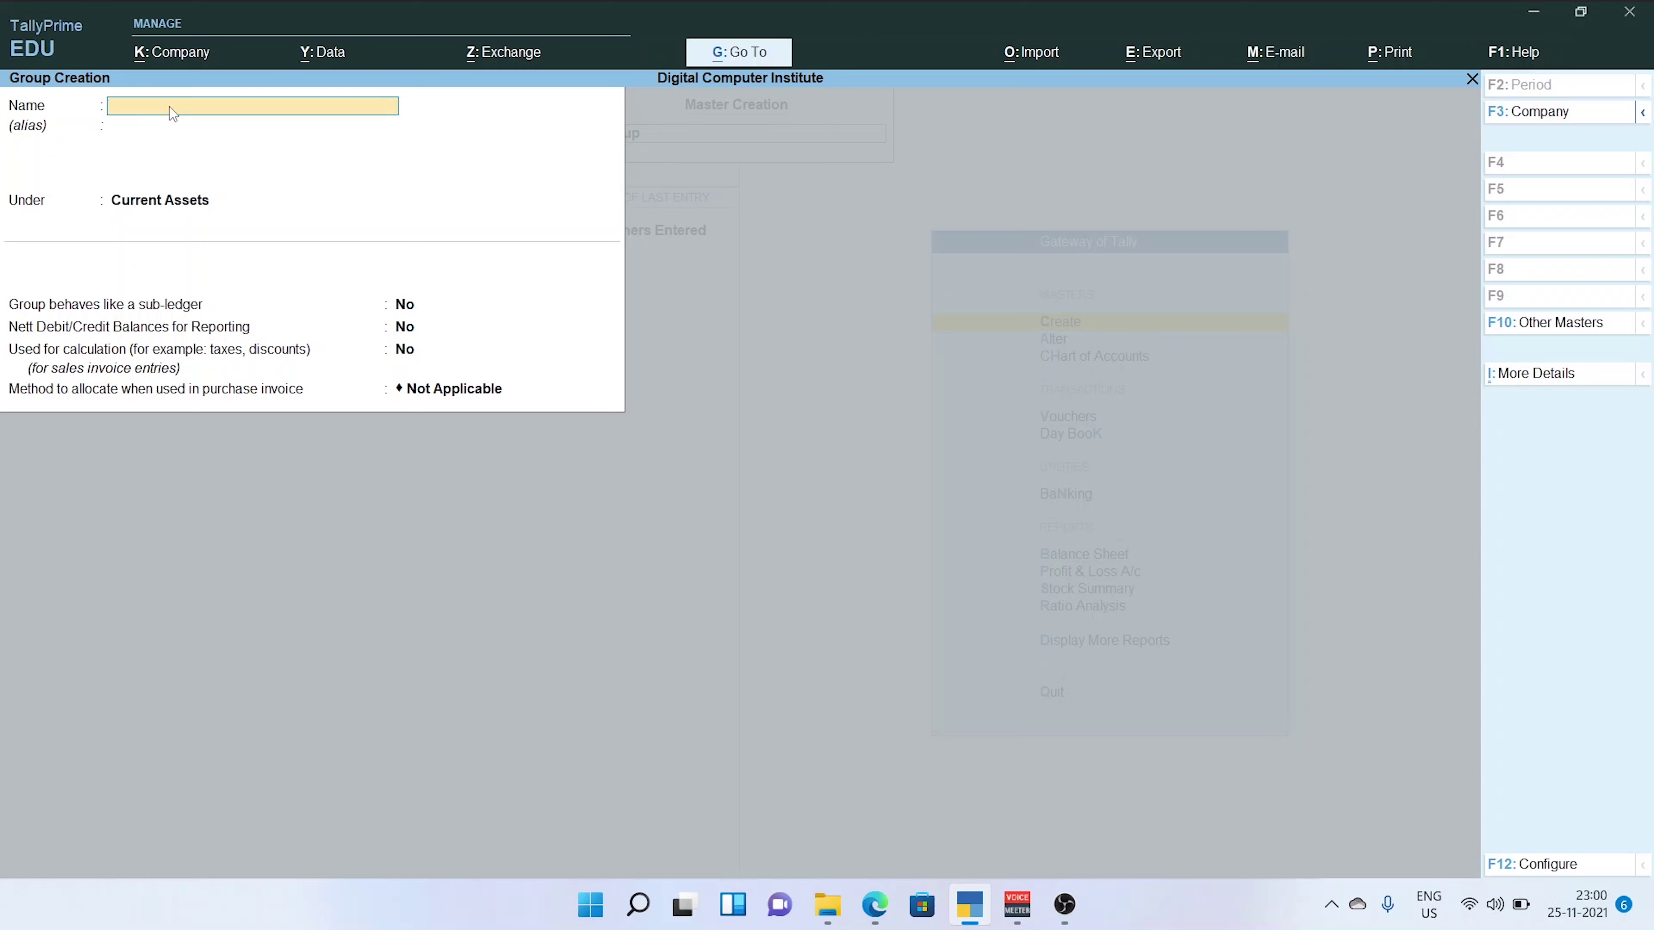
pyautogui.write('z')
pyautogui.press('Return')
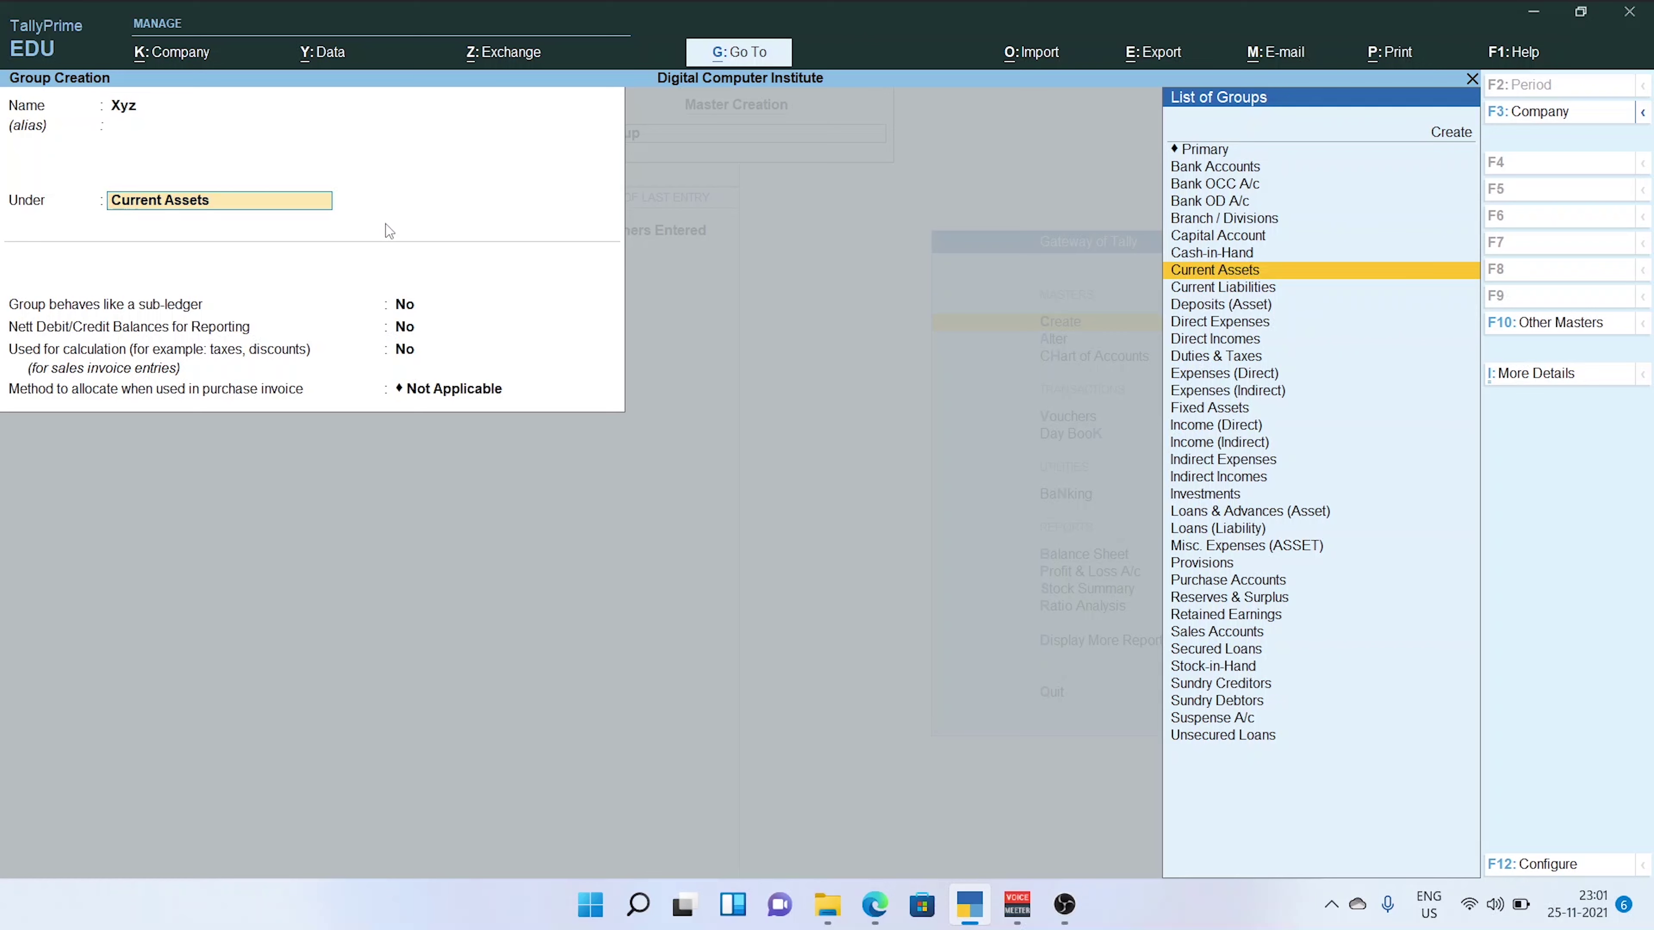
pyautogui.press('Return')
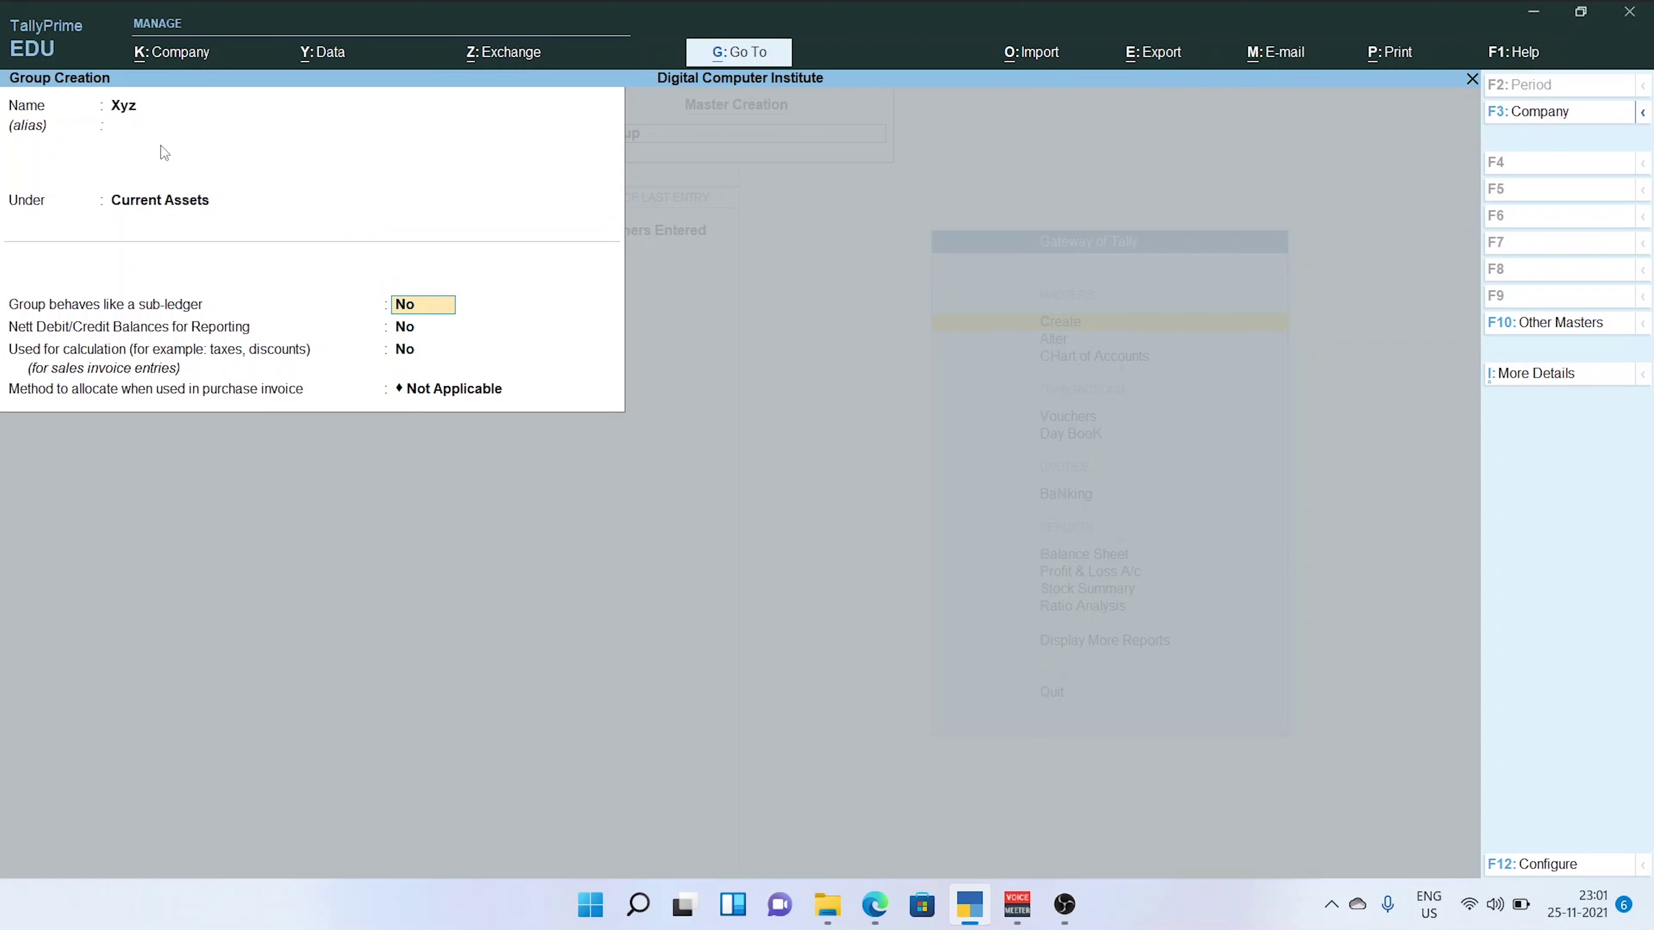
# Keep the new group's sub-ledger, balance, calculation and allocation options at their defaults, save it, and return to the Gateway of Tally
pyautogui.press('Return')
pyautogui.press('Return')
pyautogui.press('Return')
pyautogui.press('Return')
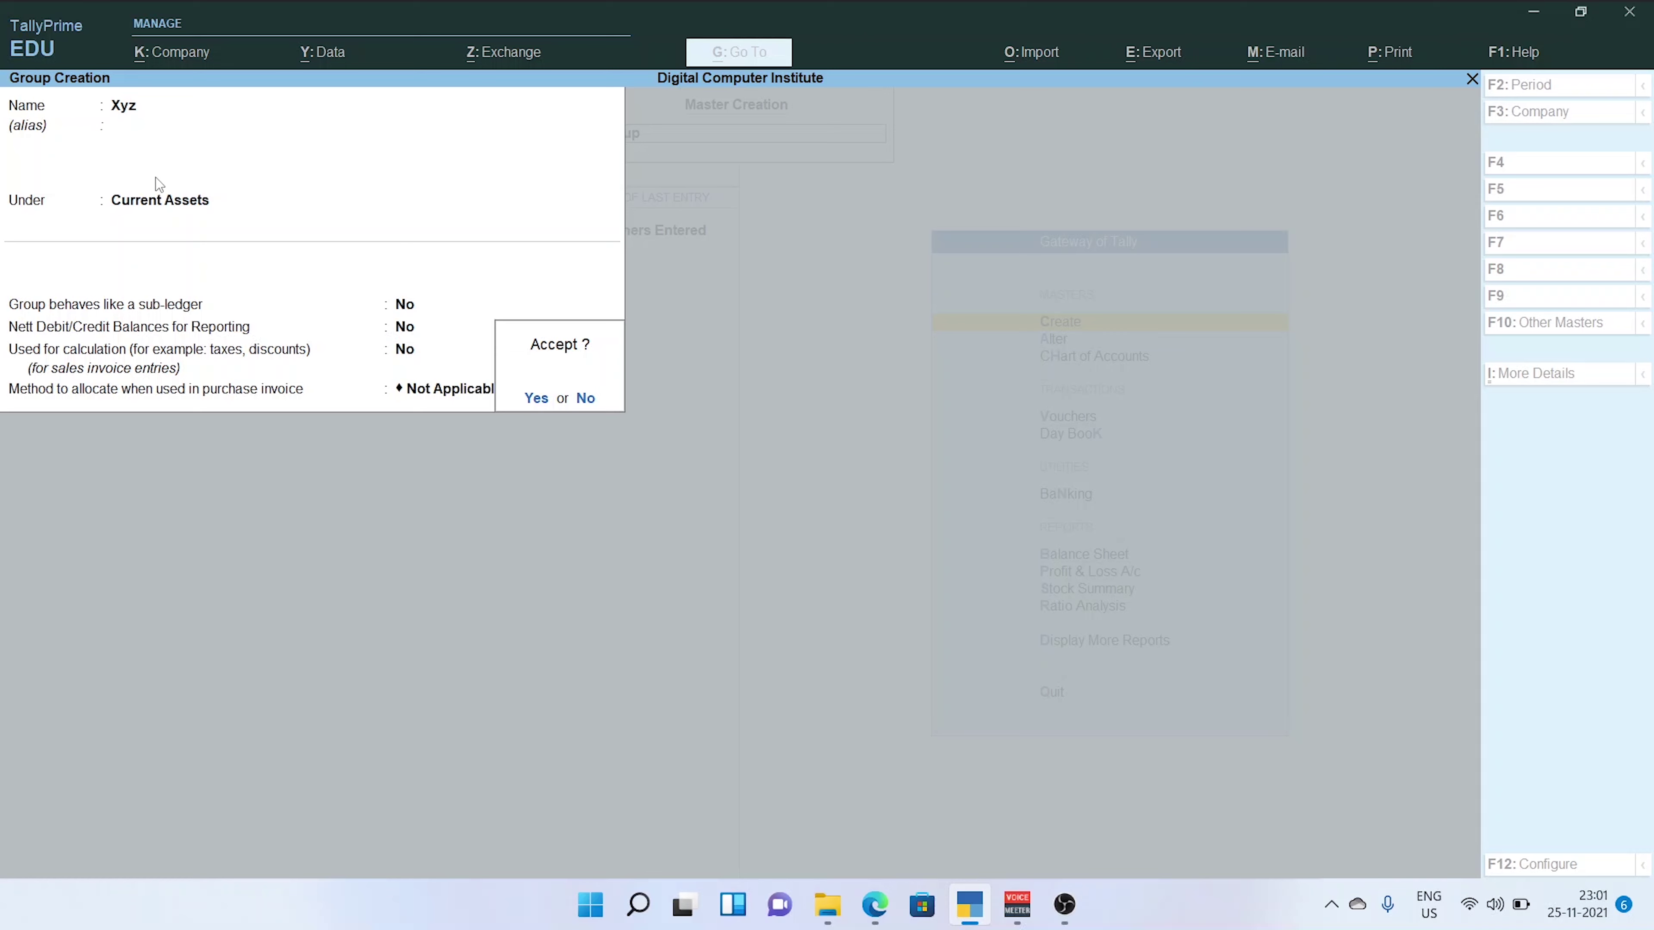
pyautogui.press('Return')
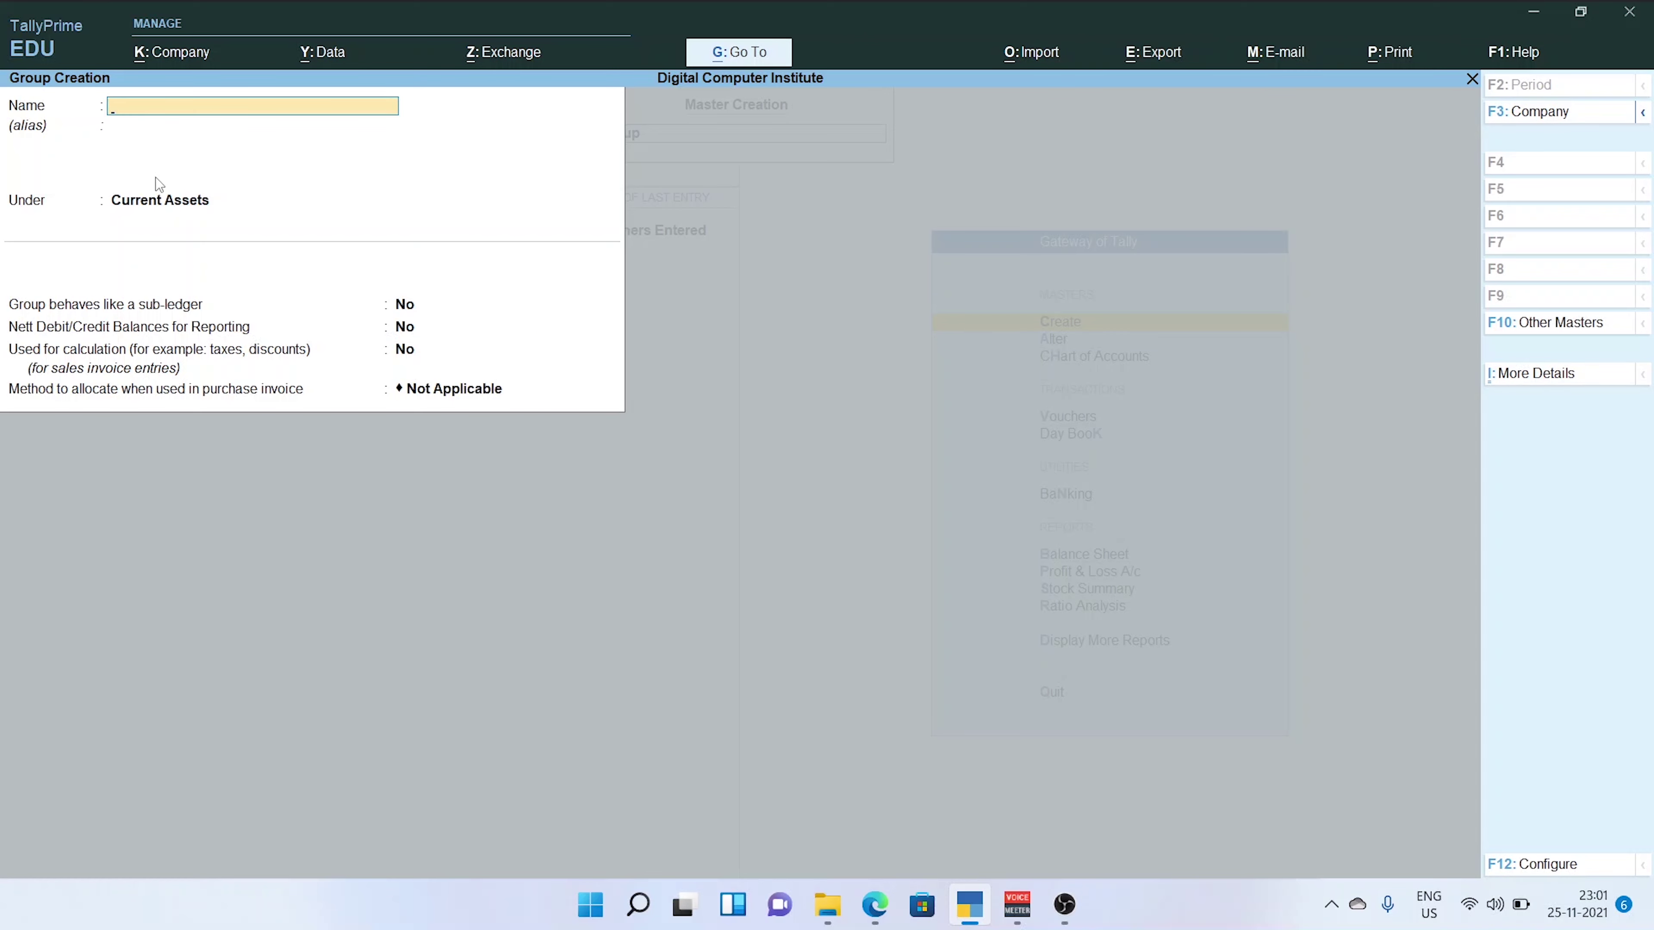
pyautogui.press('Escape')
pyautogui.press('Return')
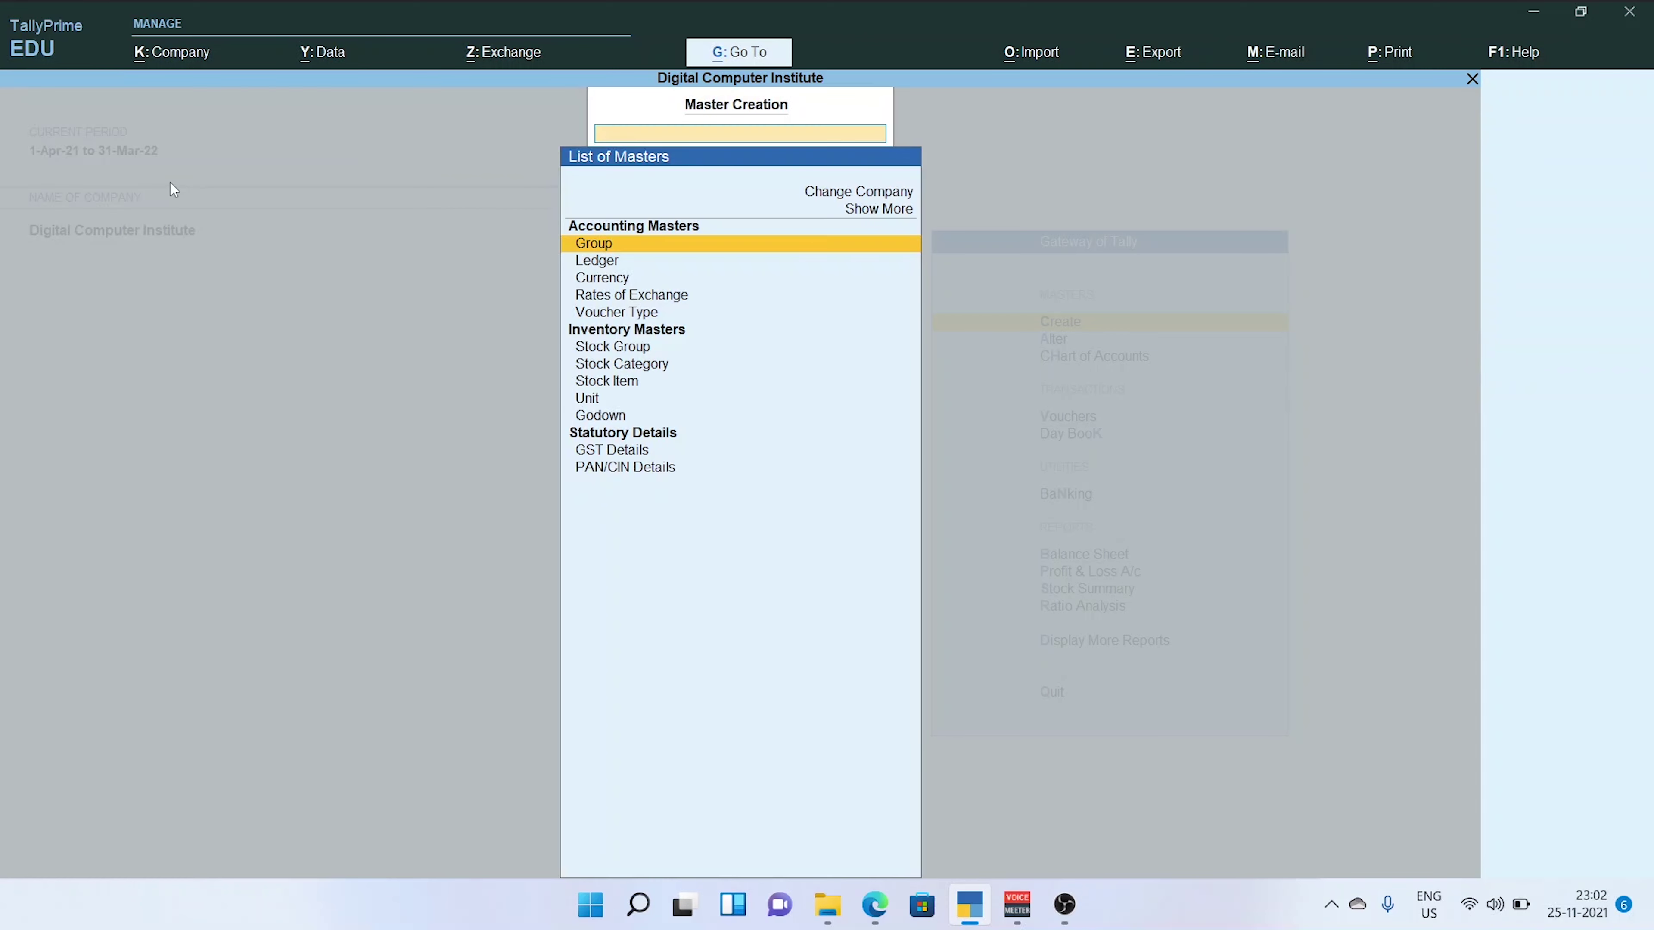
pyautogui.press('Escape')
# Delete the Xyz group through master alteration and return to the Gateway of Tally
pyautogui.press('Down')
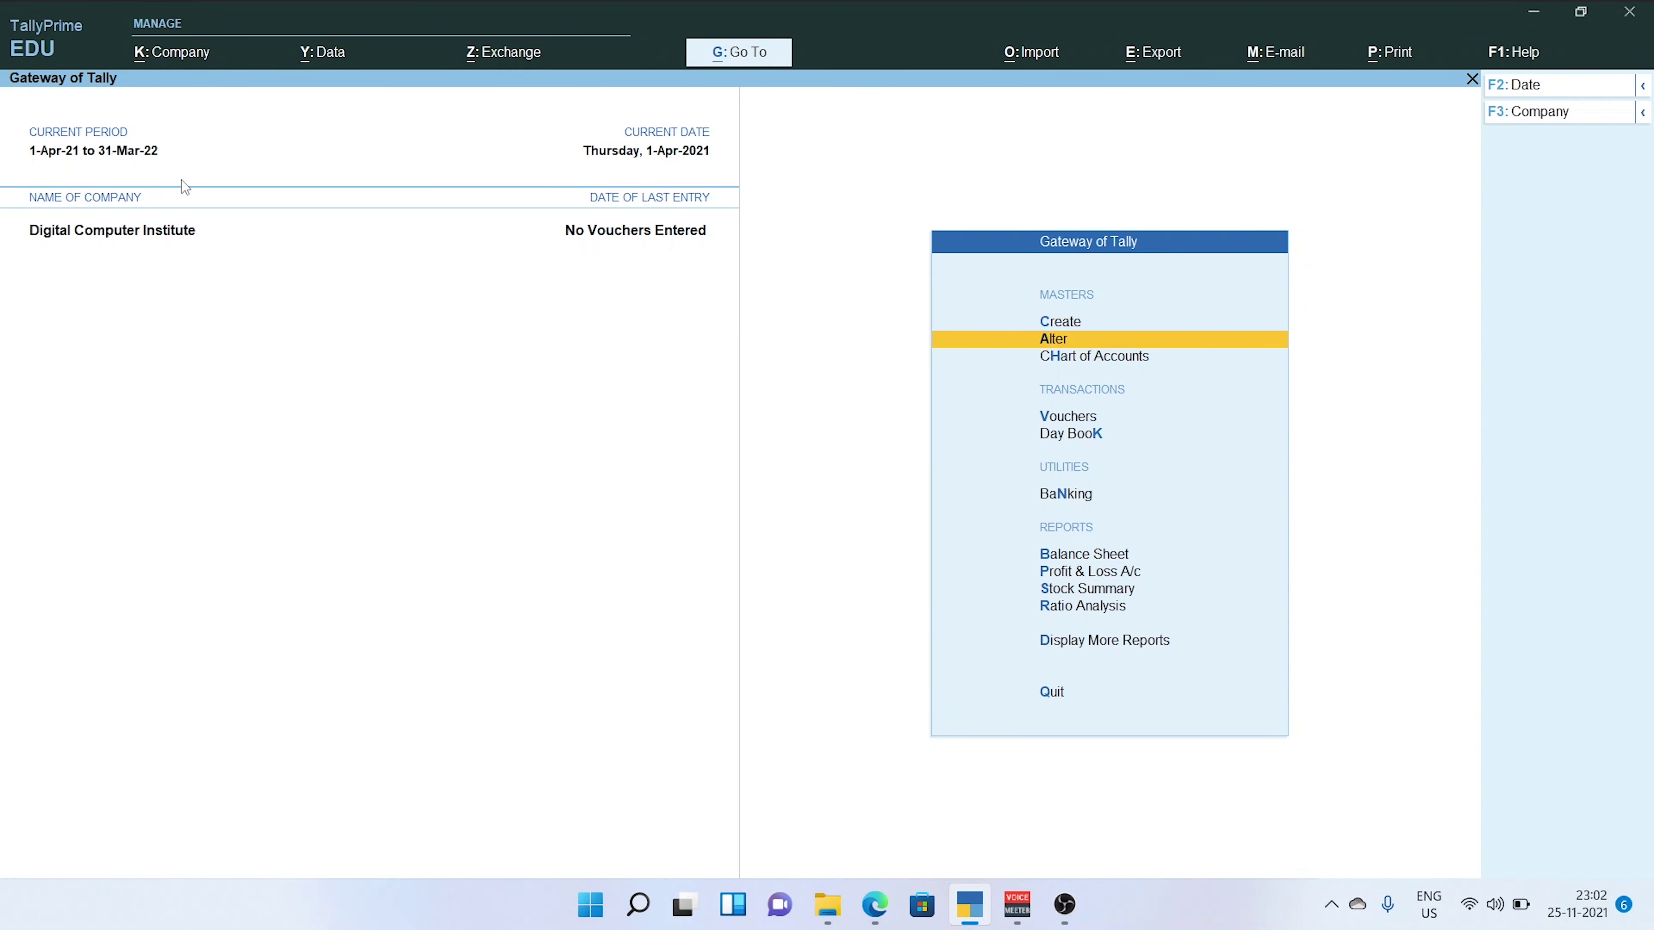
pyautogui.press('Return')
pyautogui.press('Return')
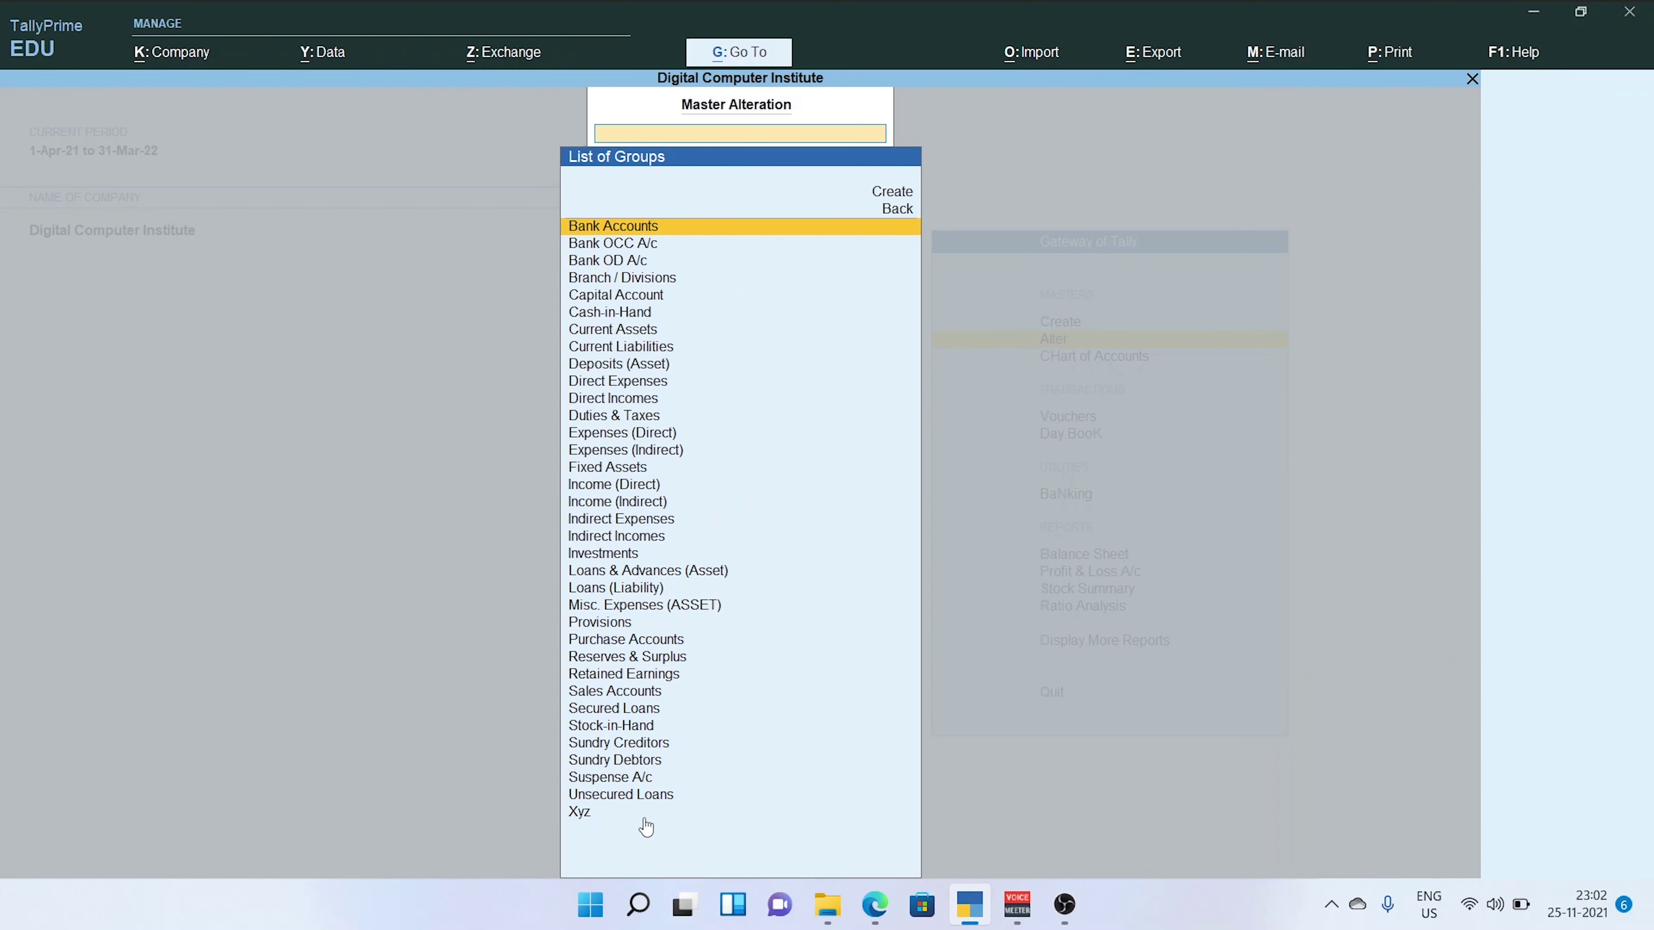
pyautogui.press('Down')
pyautogui.press('Down')
pyautogui.press('Down')
pyautogui.press('Down')
pyautogui.press('Down')
pyautogui.press('Down')
pyautogui.press('Down')
pyautogui.press('Down')
pyautogui.press('Down')
pyautogui.press('Down')
pyautogui.press('Down')
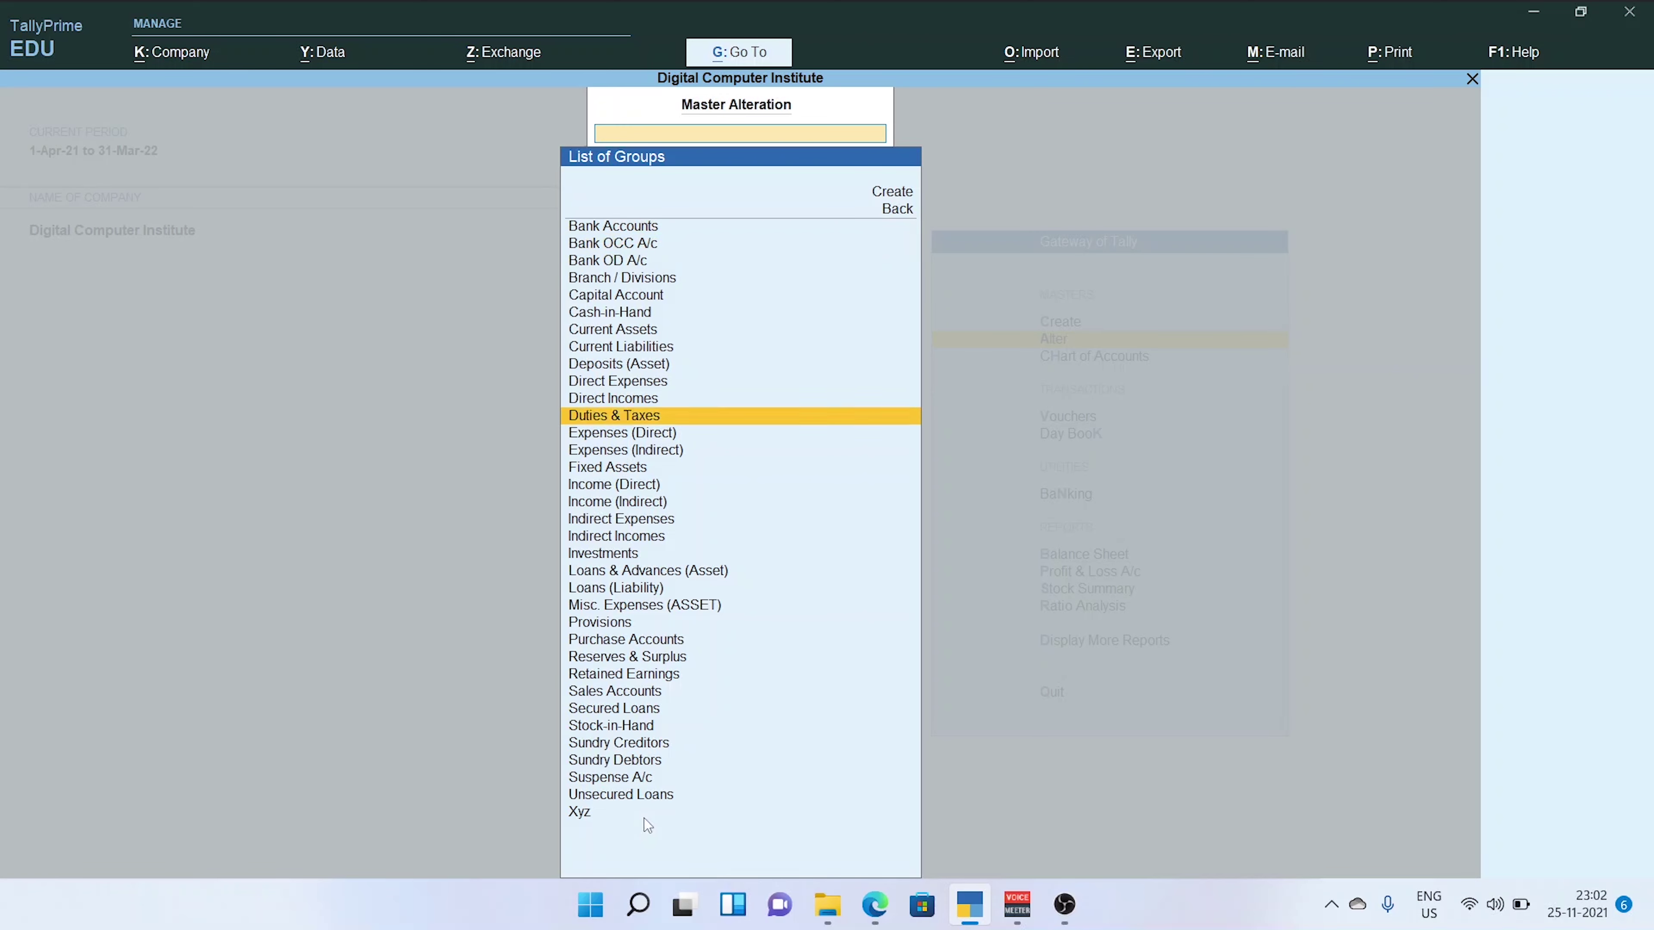
pyautogui.press('Down')
pyautogui.press('Down')
pyautogui.press('Down')
pyautogui.press('Down')
pyautogui.press('Down')
pyautogui.press('Down')
pyautogui.press('Down')
pyautogui.press('Down')
pyautogui.press('Down')
pyautogui.press('Down')
pyautogui.press('Down')
pyautogui.press('Down')
pyautogui.press('Down')
pyautogui.press('Down')
pyautogui.press('Down')
pyautogui.press('Down')
pyautogui.press('Down')
pyautogui.press('Down')
pyautogui.press('Down')
pyautogui.press('Down')
pyautogui.press('Return')
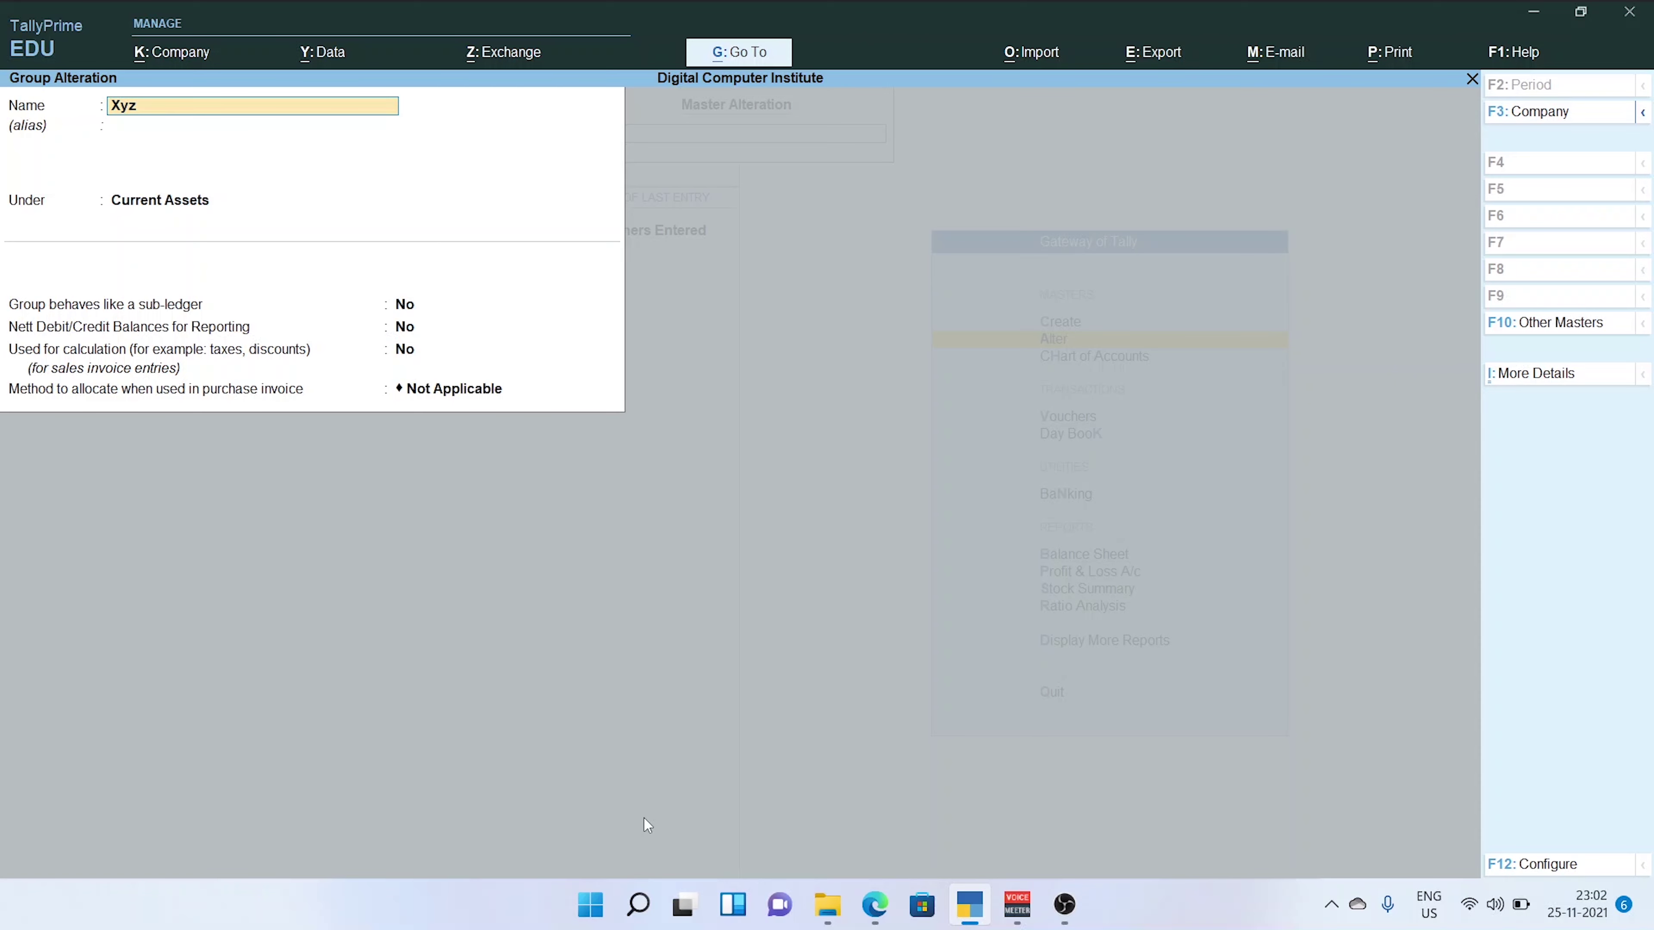
pyautogui.hotkey('alt', 'd')
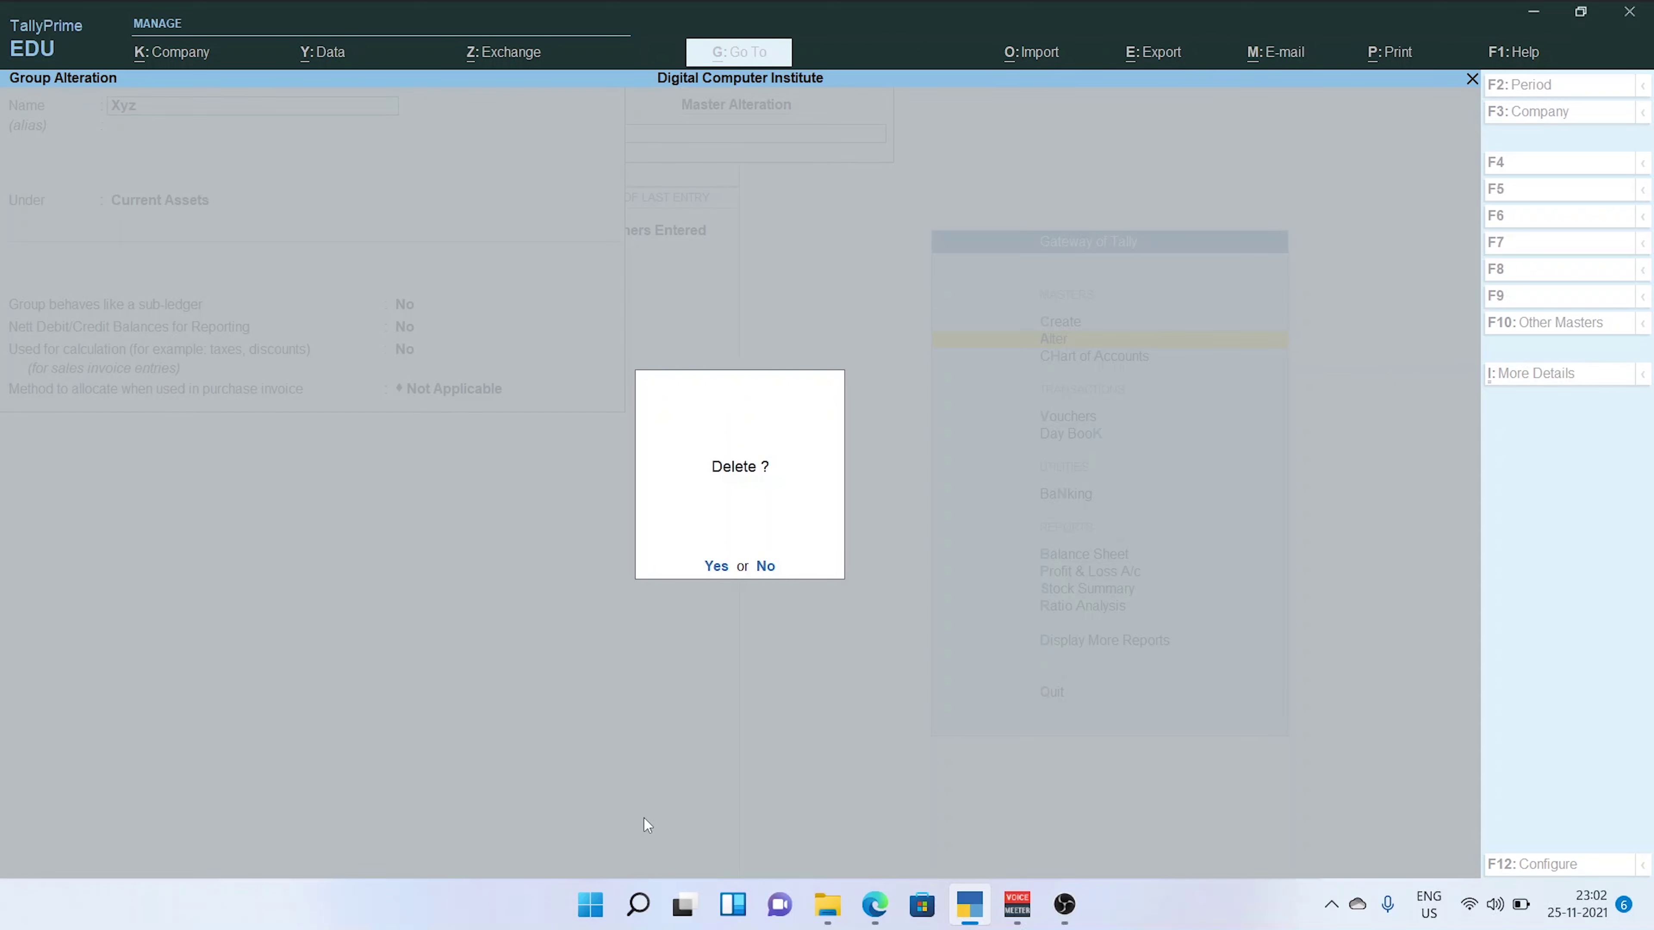
pyautogui.press('y')
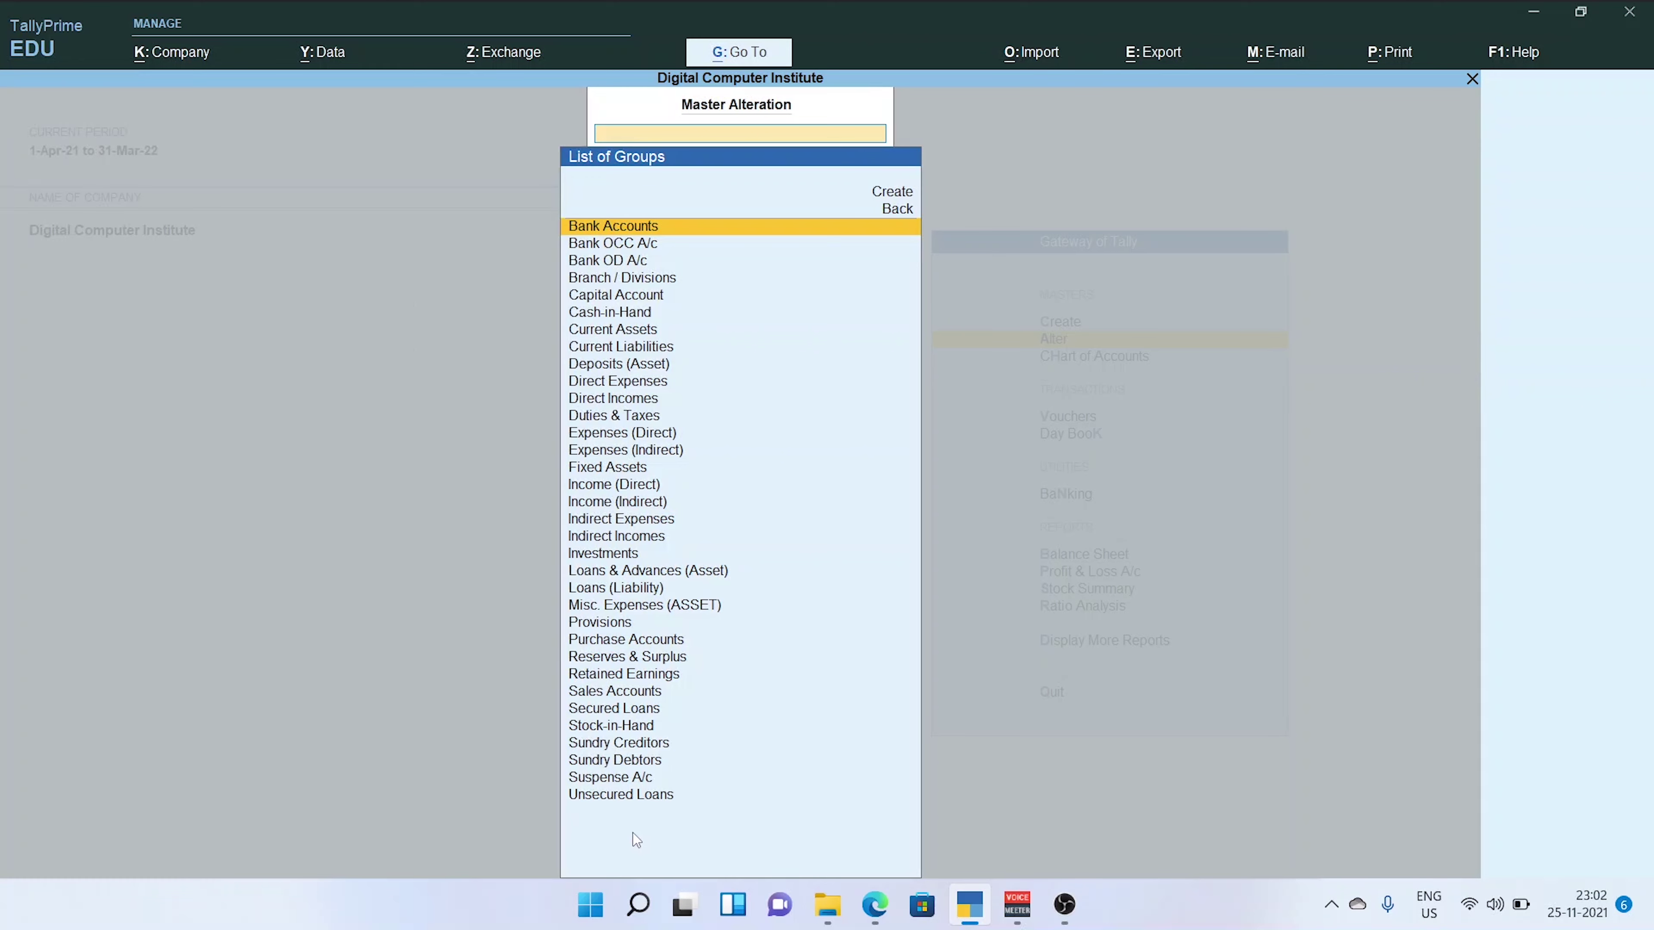
pyautogui.press('Escape')
pyautogui.press('Escape')
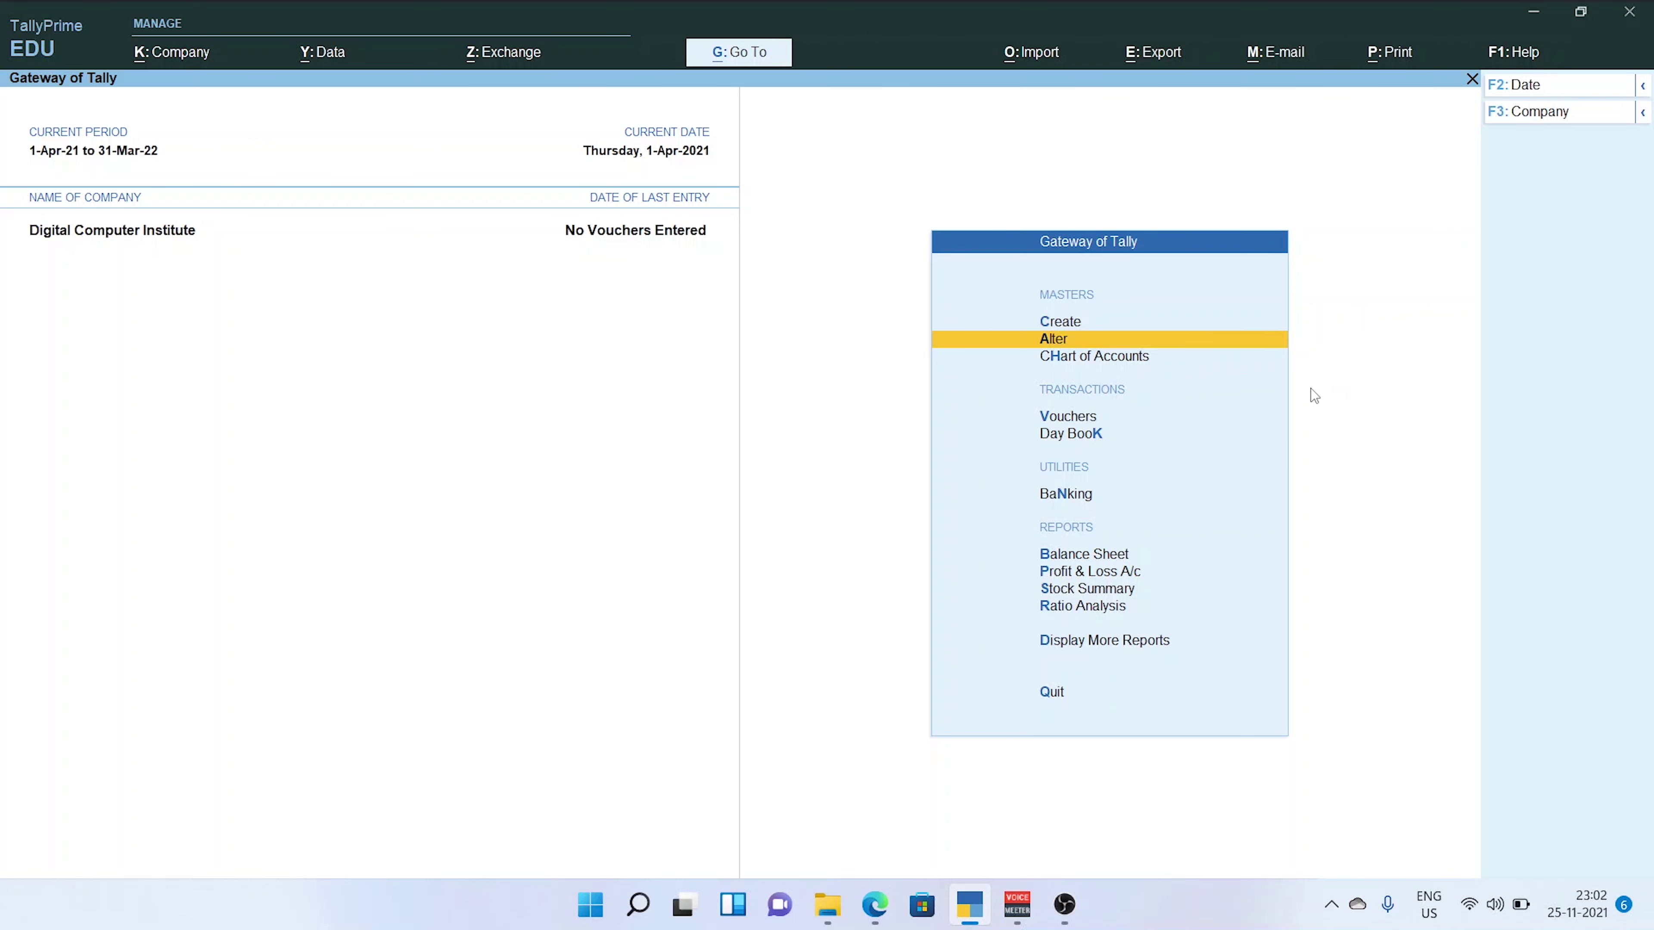
# Try to create a new currency with the symbol $
pyautogui.press('Up')
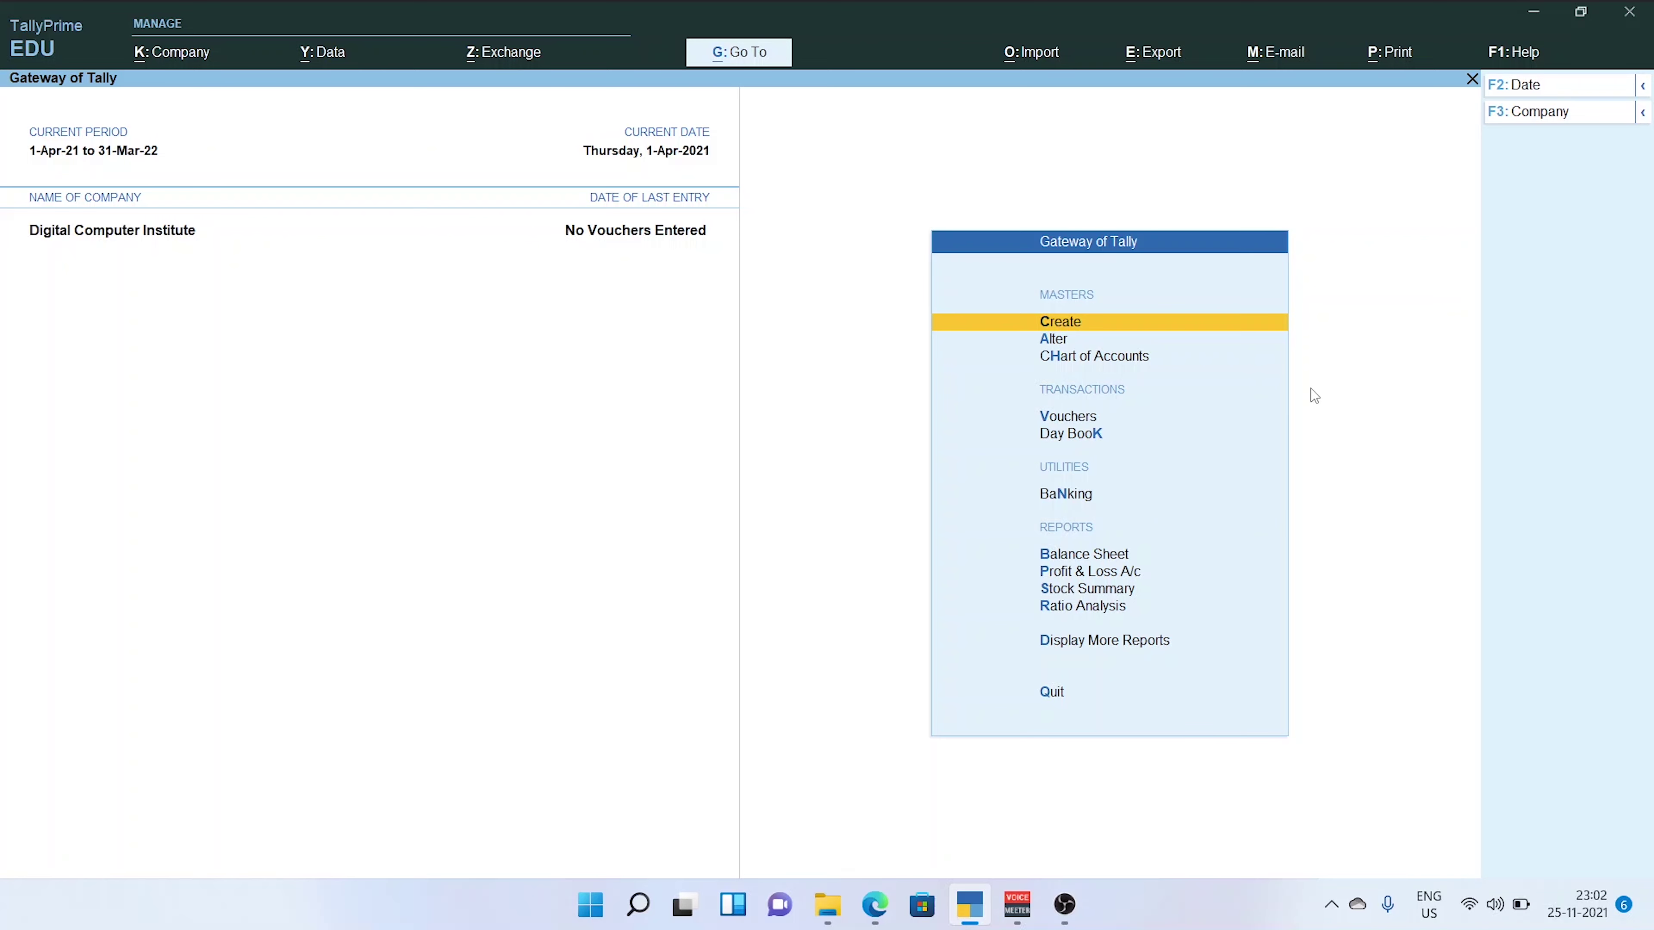
pyautogui.press('Return')
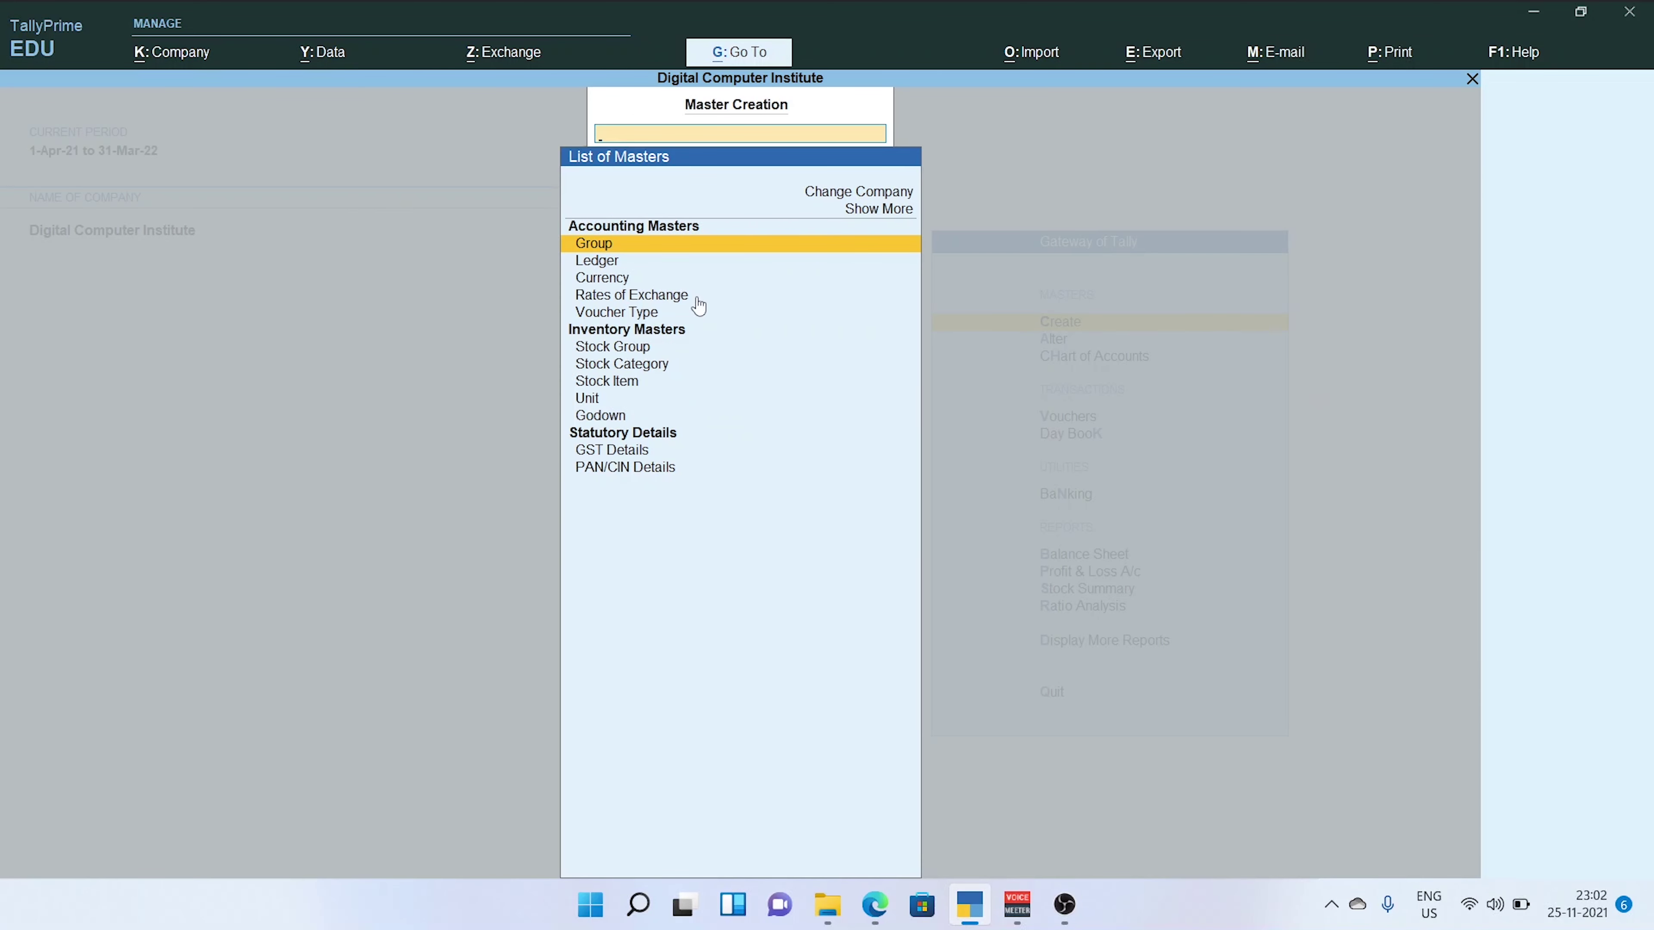
pyautogui.press('Down')
pyautogui.press('Down')
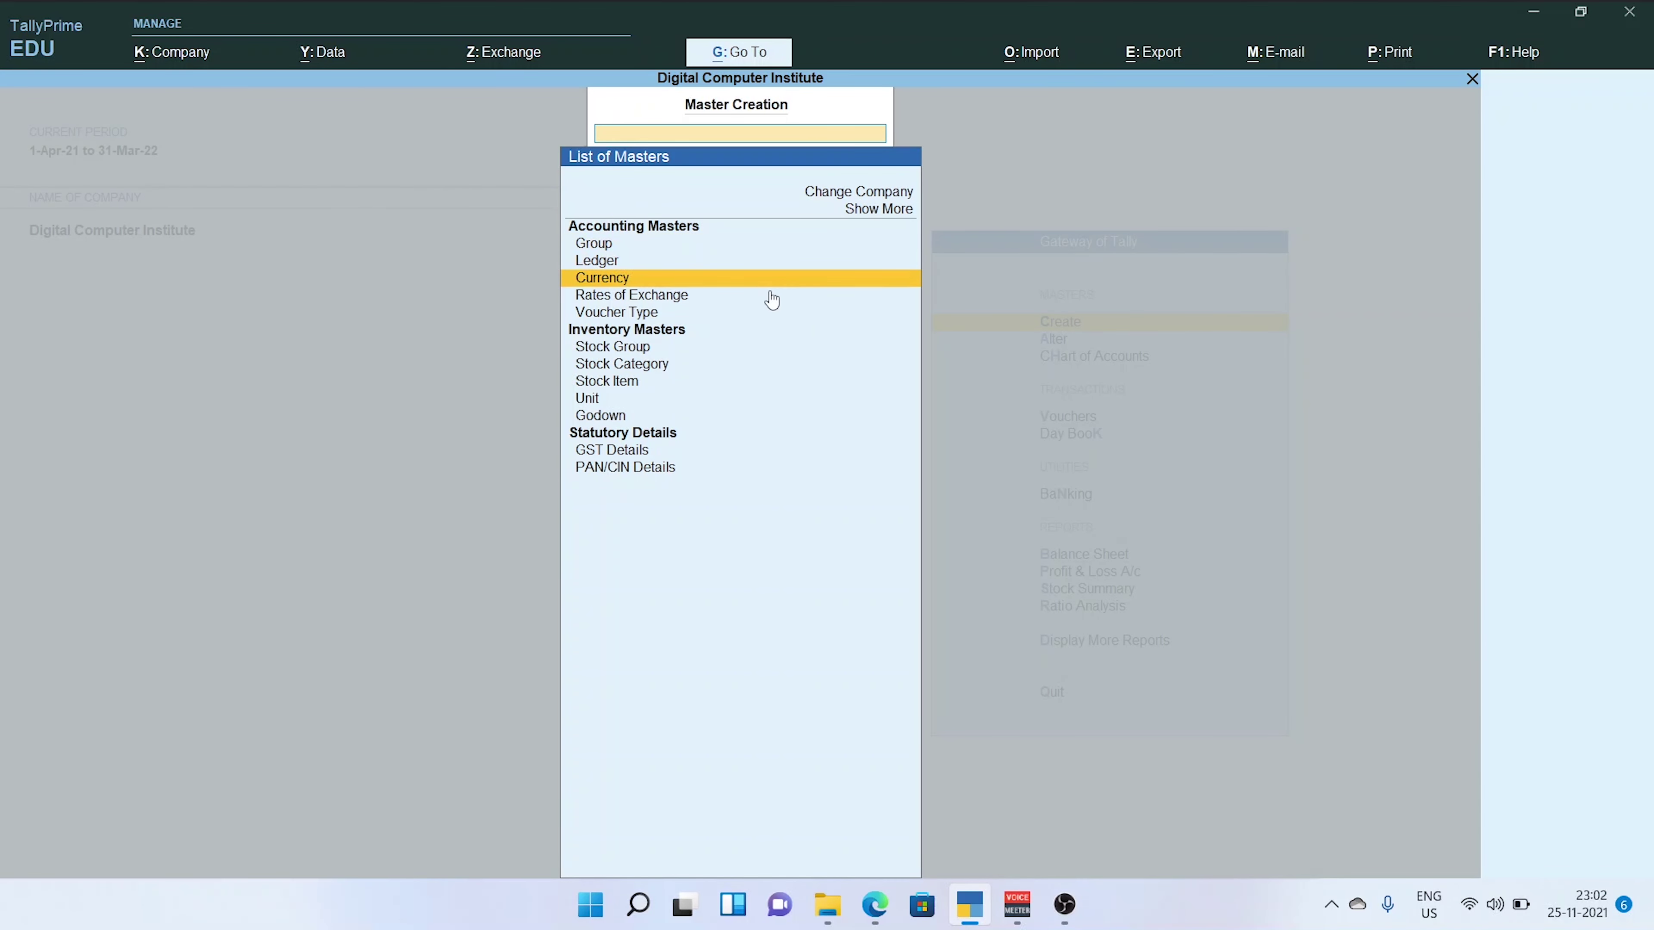
pyautogui.press('Return')
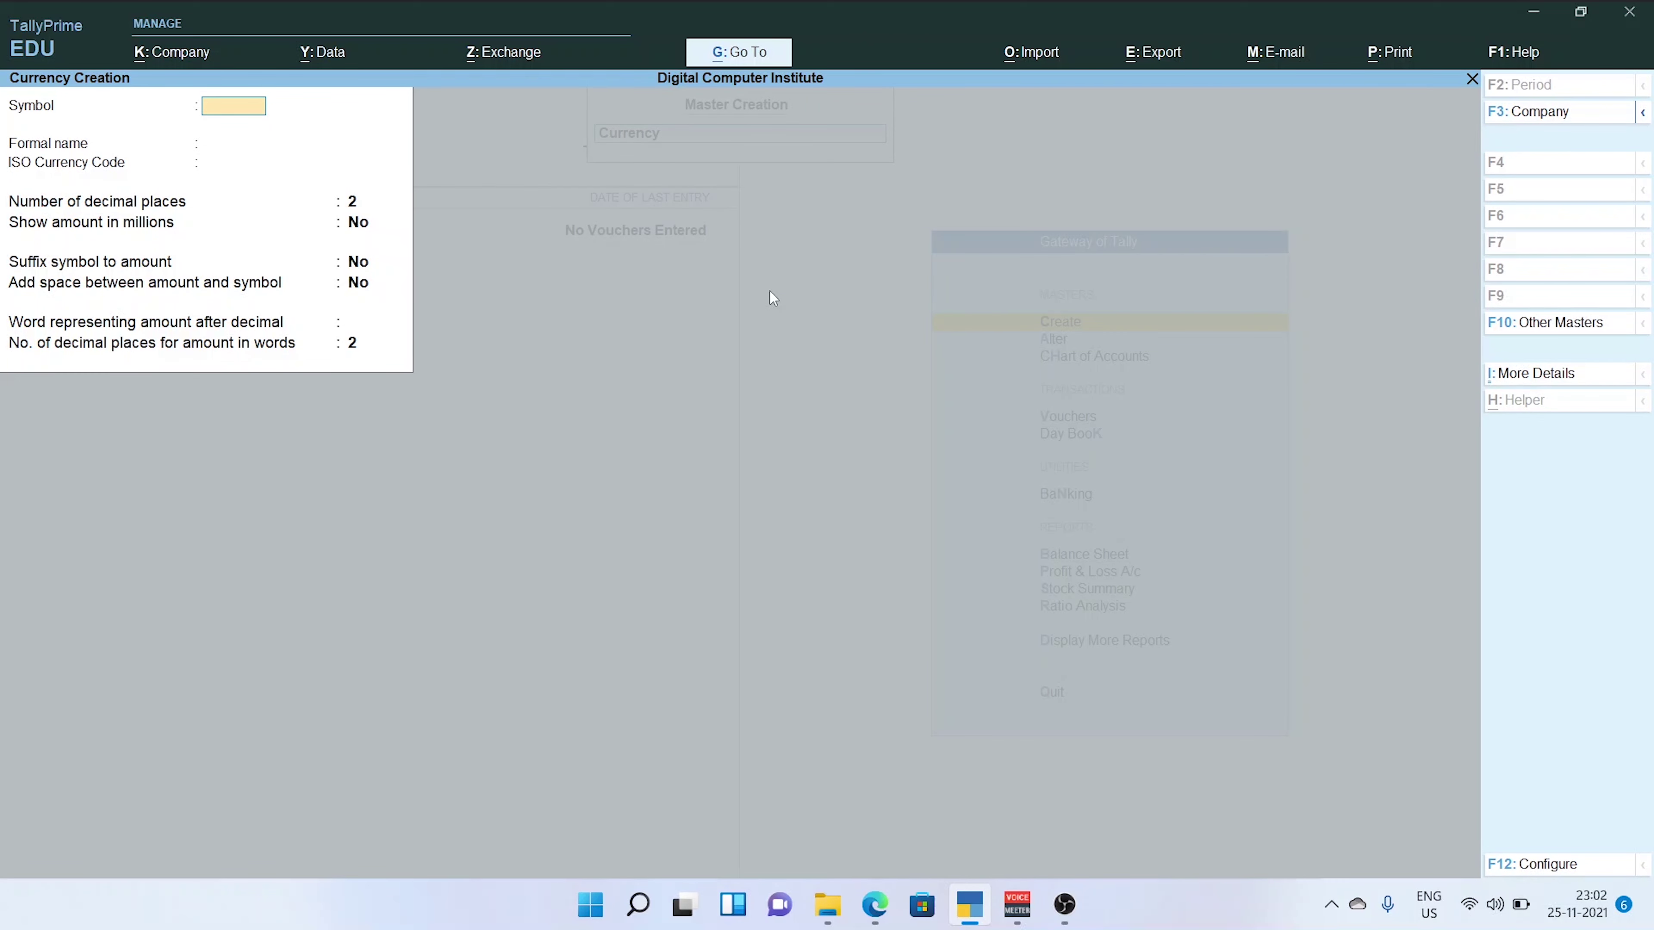
pyautogui.write('$')
pyautogui.press('Return')
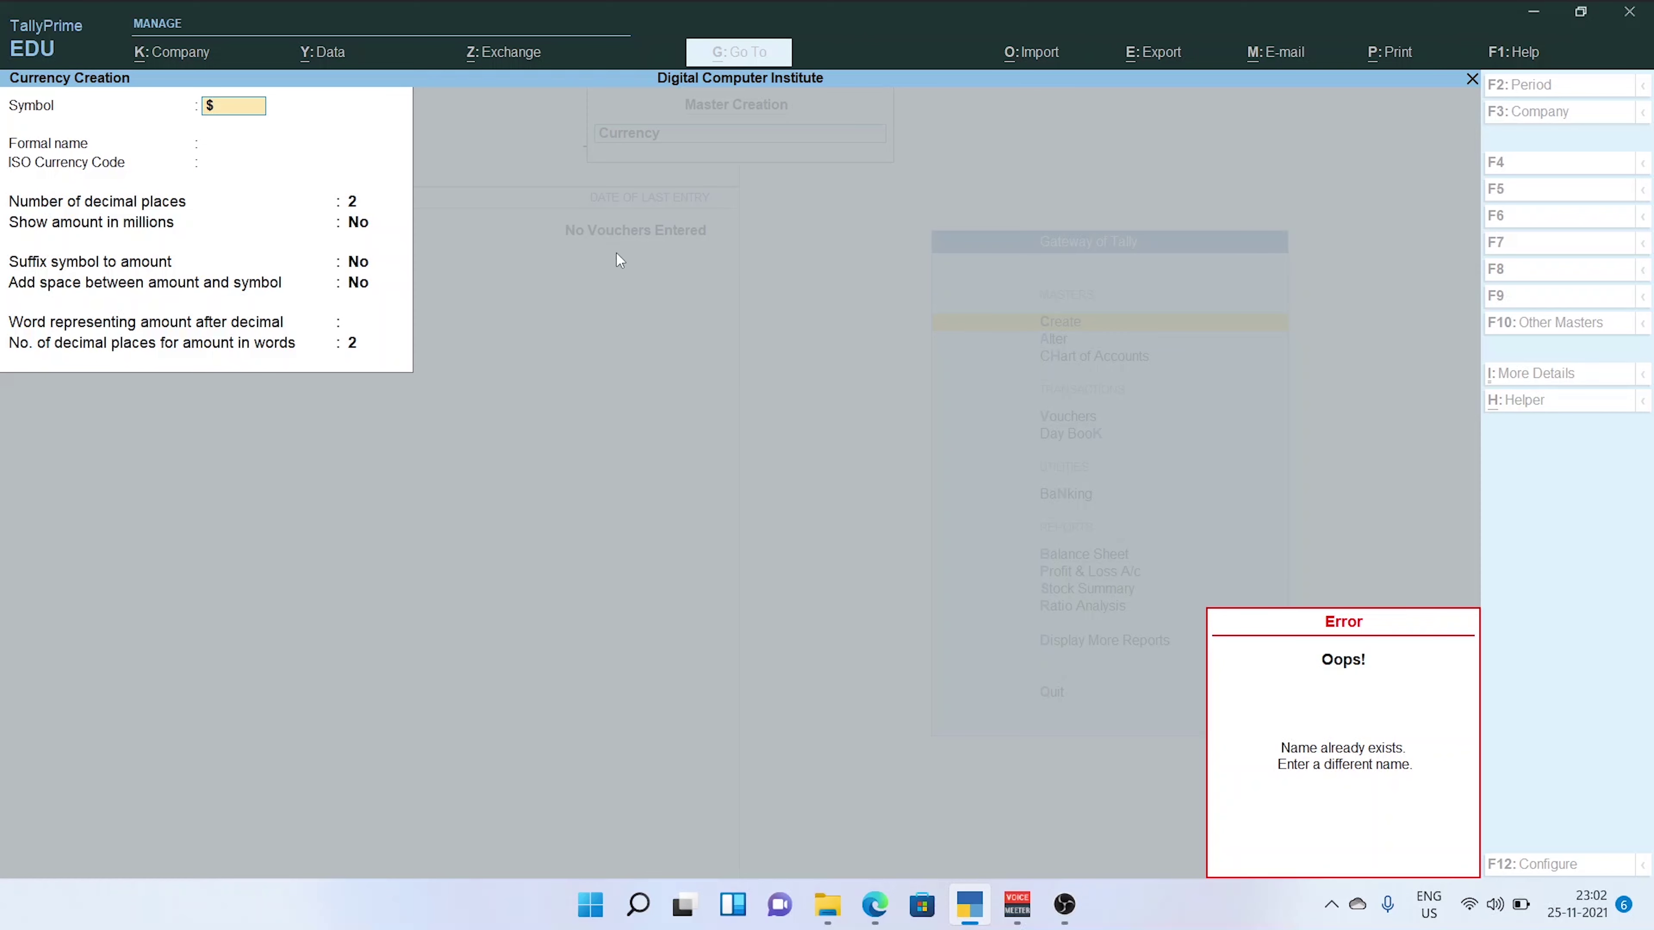
pyautogui.press('Escape')
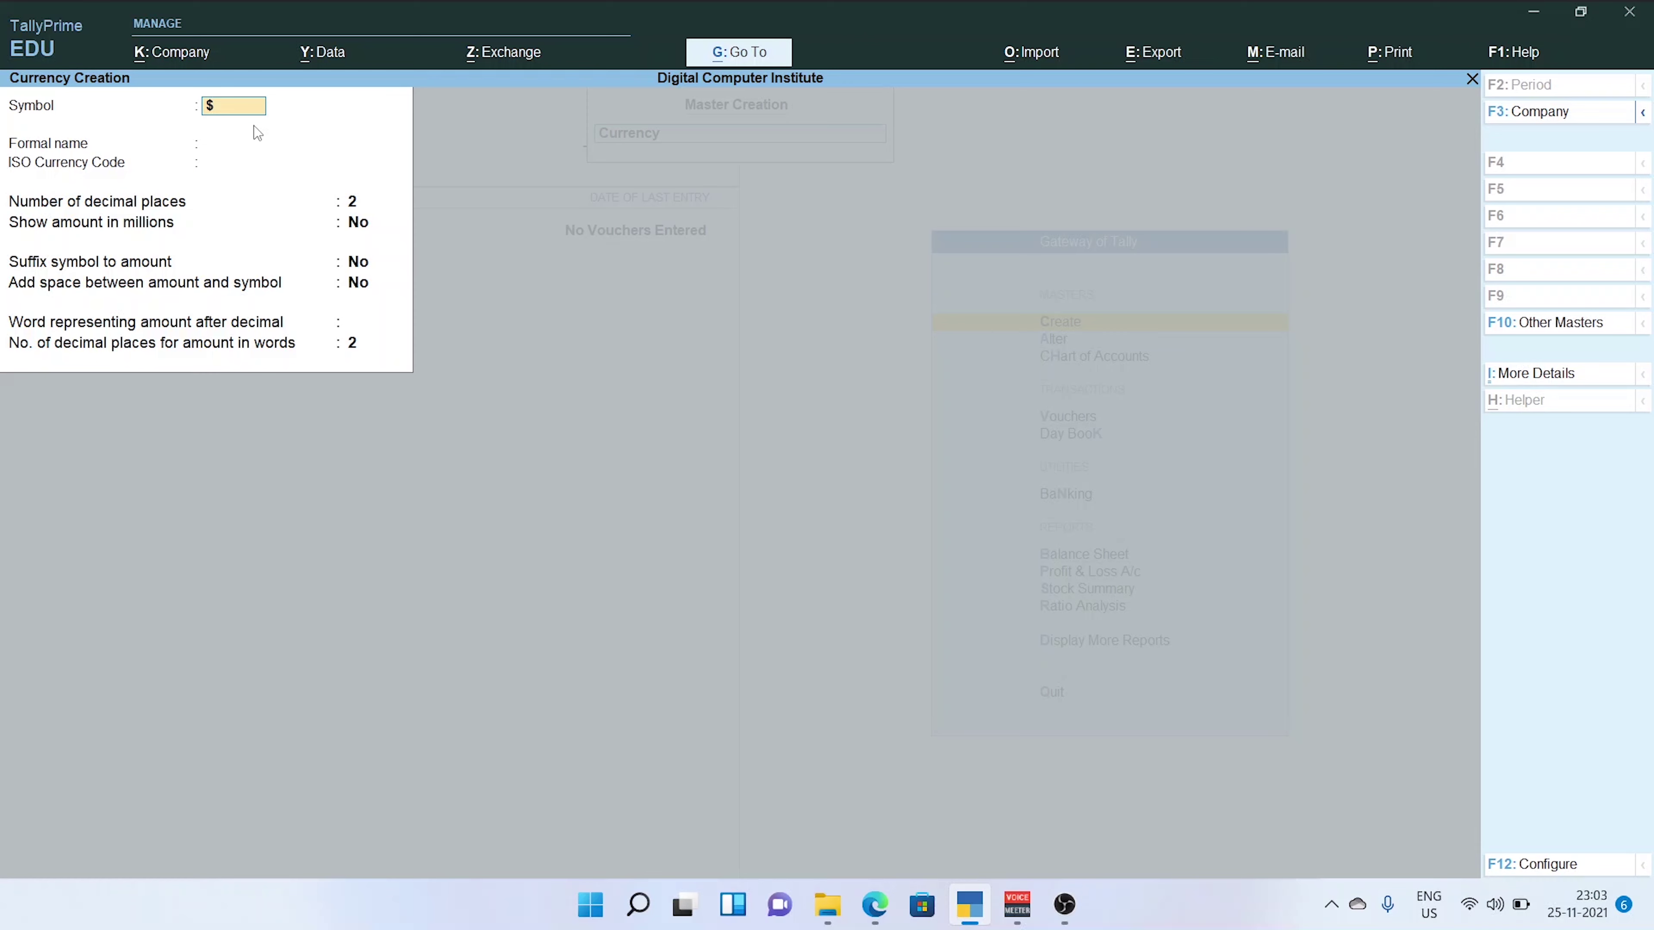
# Set the new currency's symbol to & and its formal name to Xyz, leaving the ISO currency code blank
pyautogui.press('BackSpace')
pyautogui.write('&')
pyautogui.press('Return')
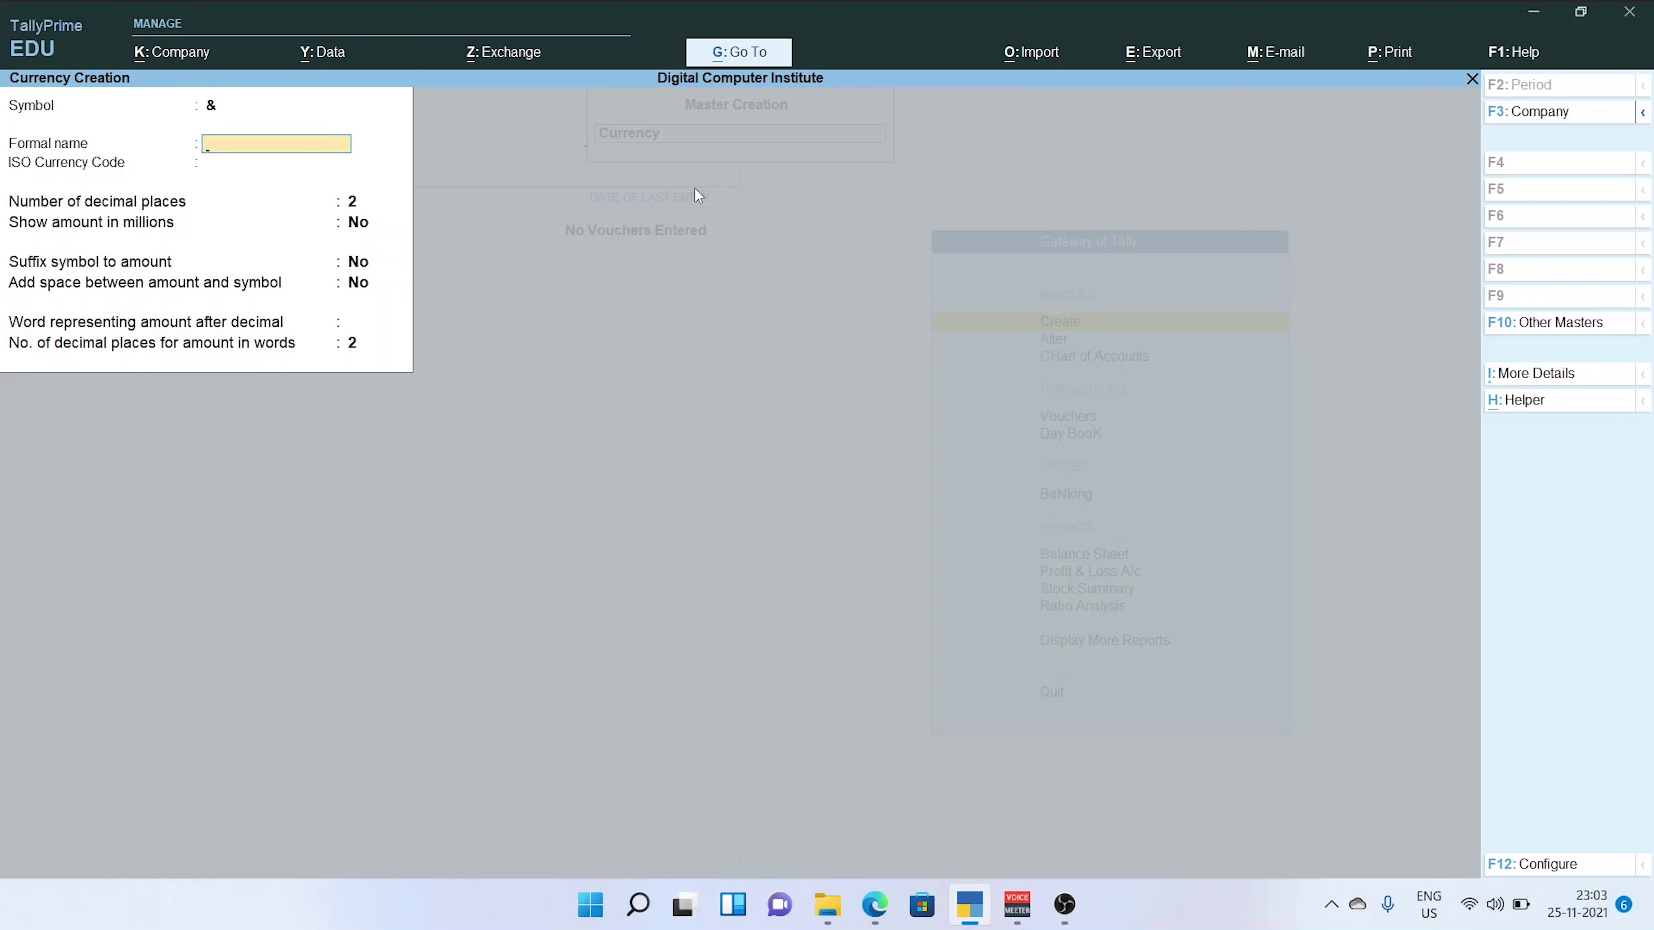
pyautogui.write('Xyz')
pyautogui.press('Return')
pyautogui.press('Return')
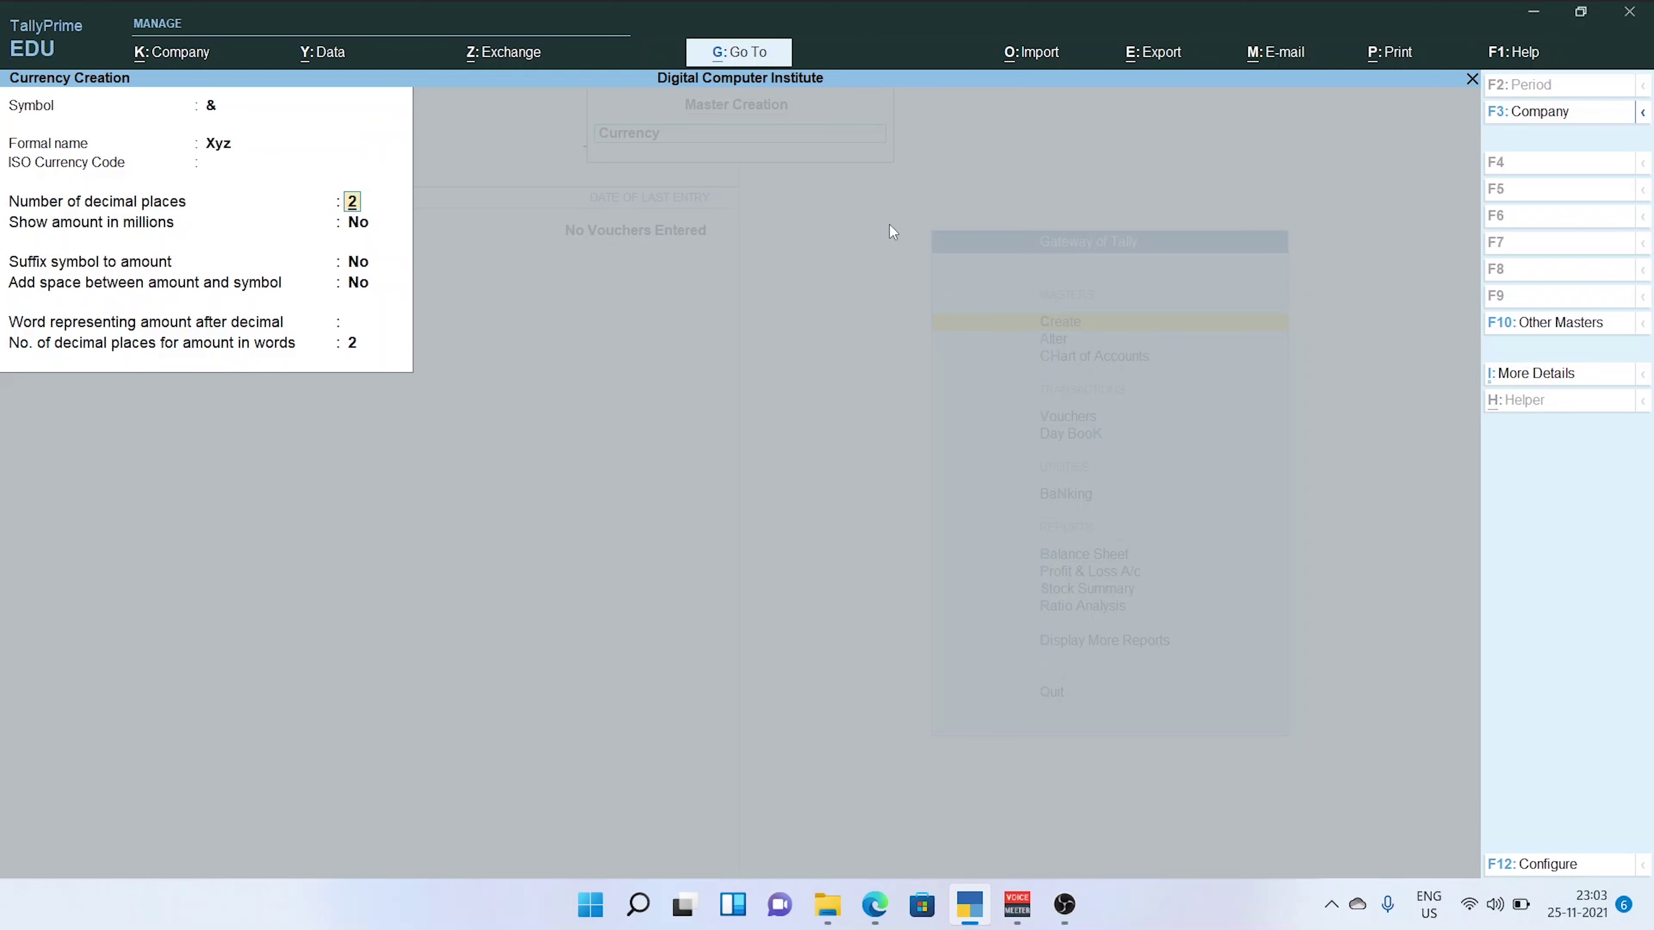
# Try to save the Xyz currency with its default decimal, millions and symbol options, and discard the currency form
pyautogui.press('Return')
pyautogui.press('Return')
pyautogui.press('Return')
pyautogui.press('Return')
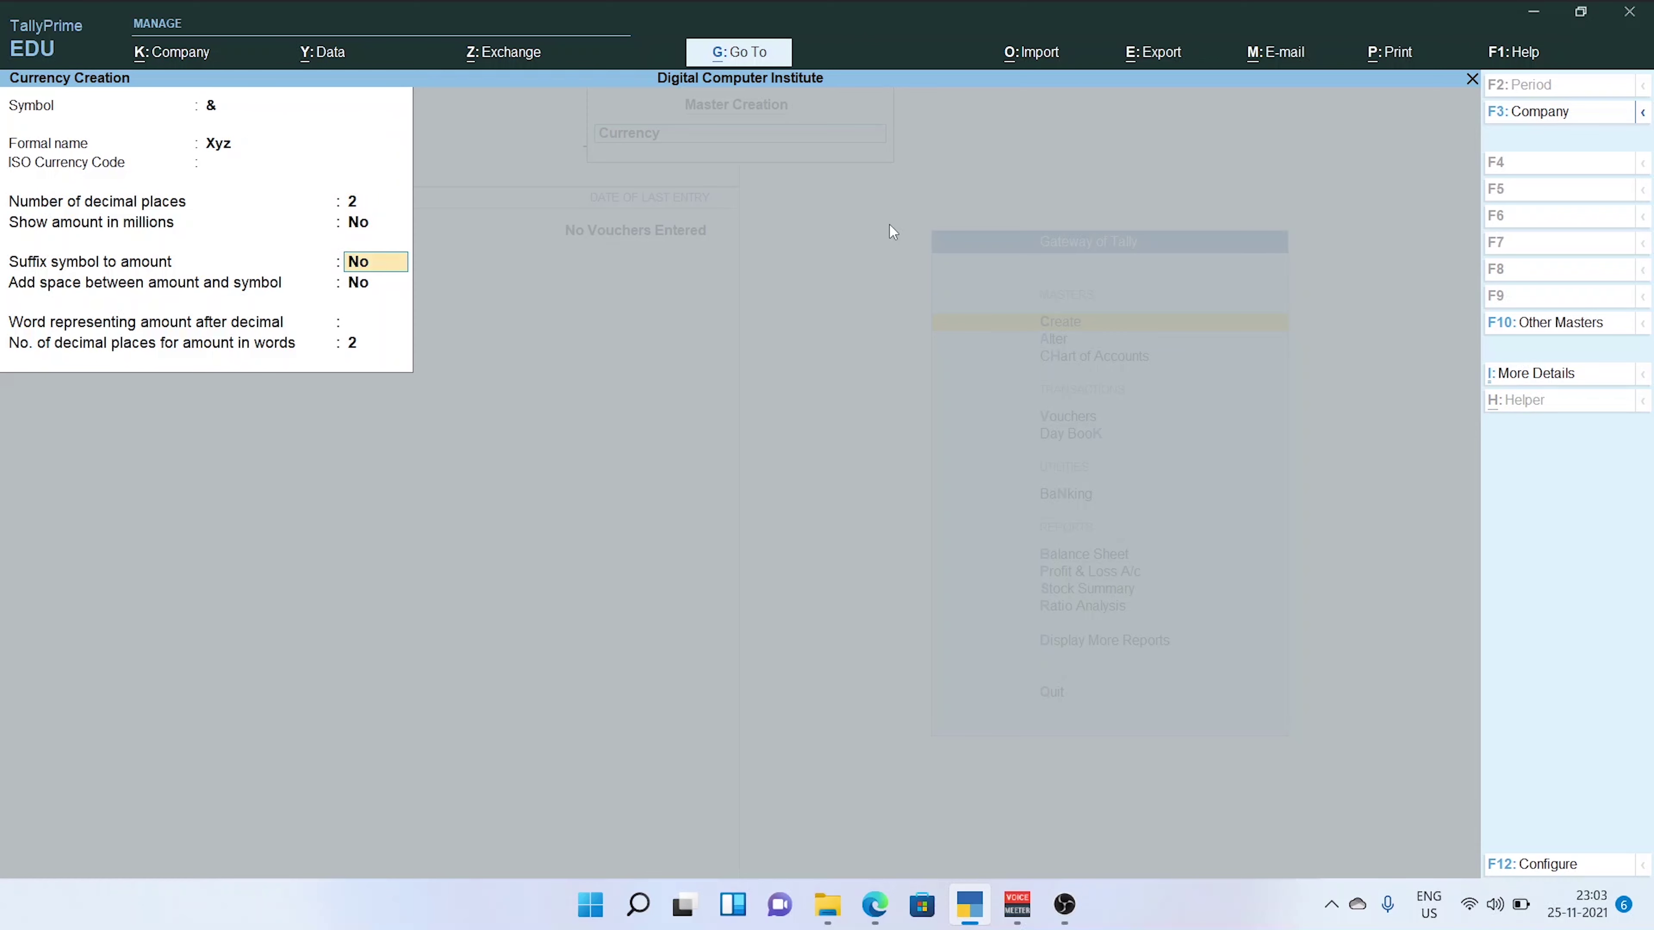
pyautogui.press('Return')
pyautogui.press('Return')
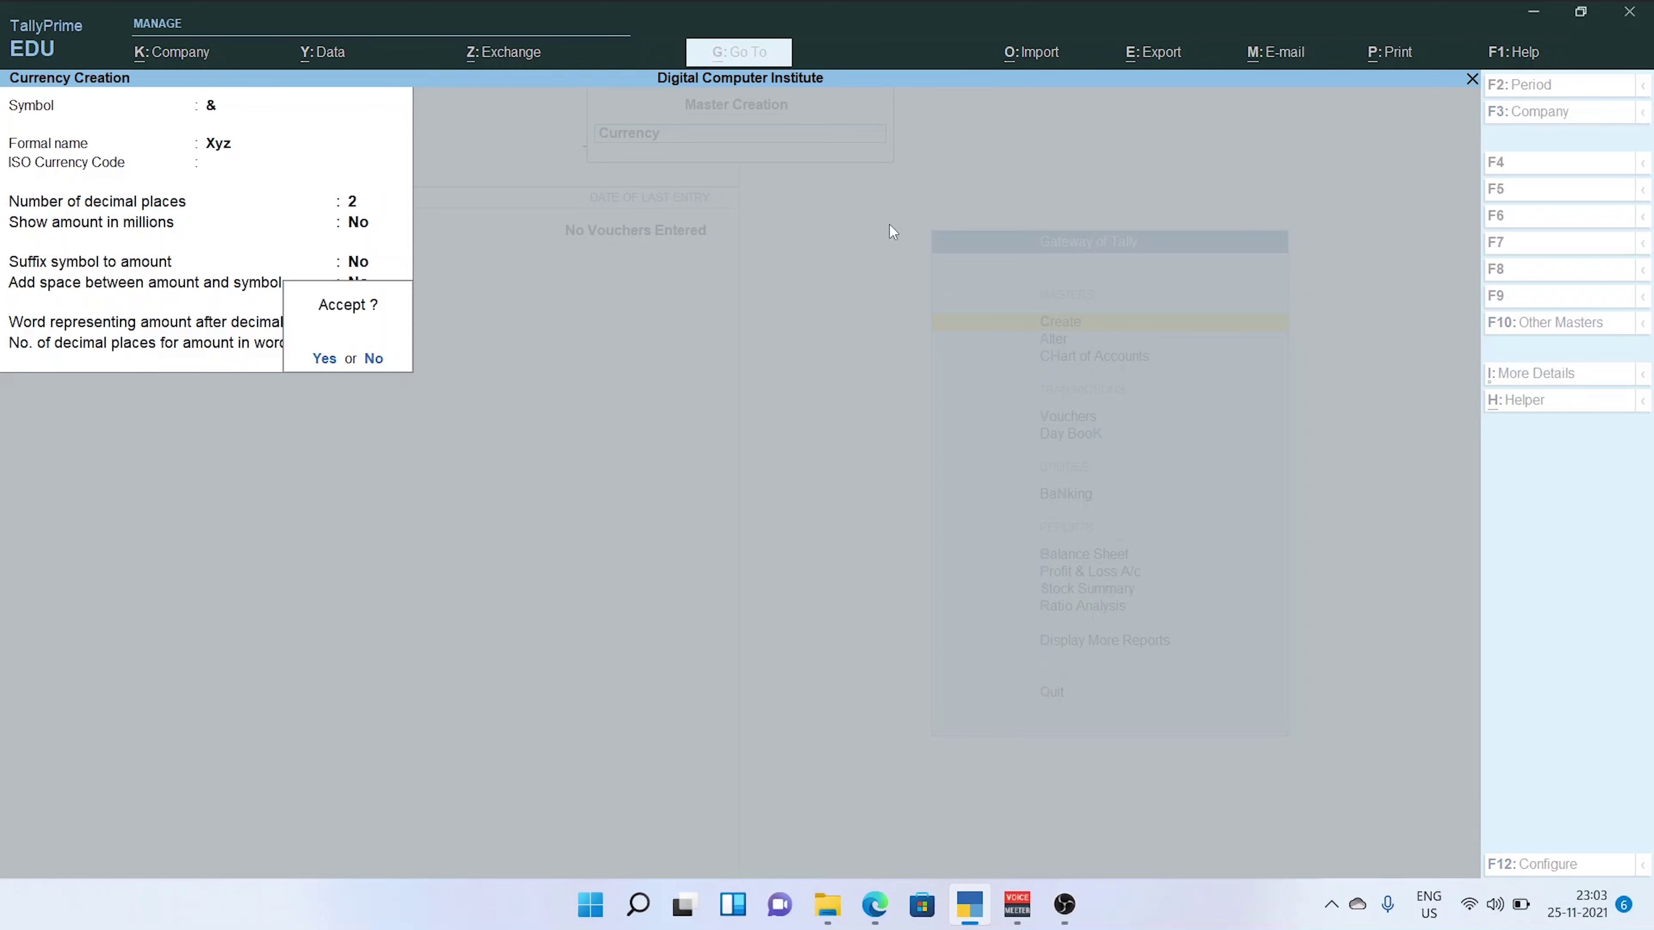
pyautogui.press('Return')
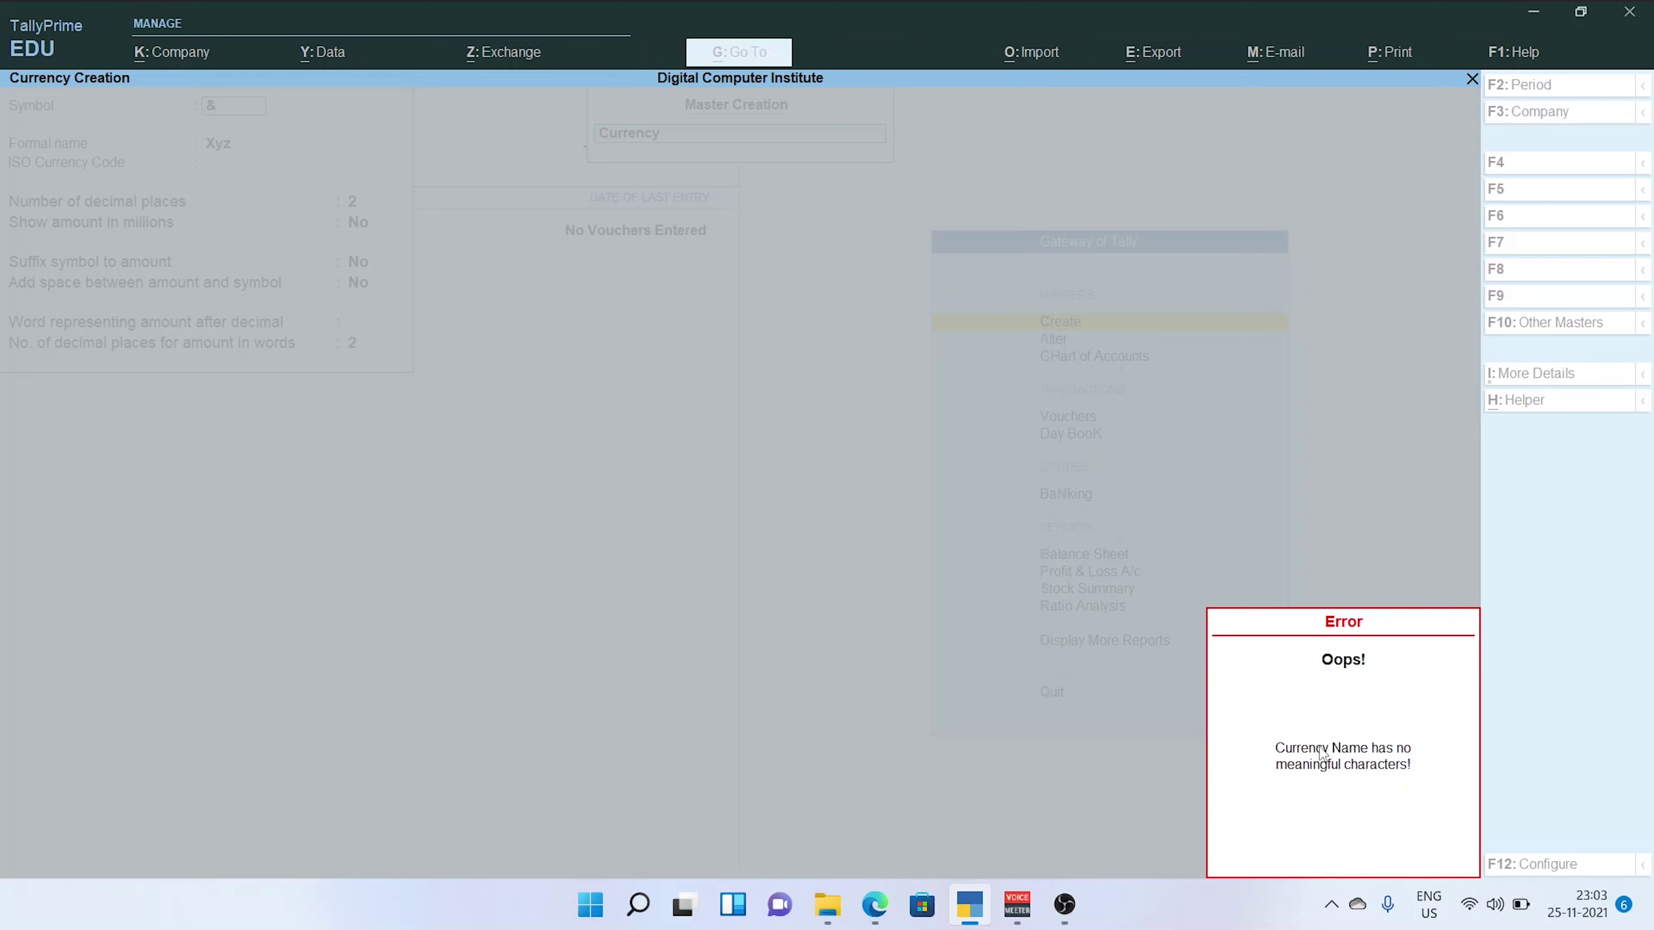
pyautogui.press('Escape')
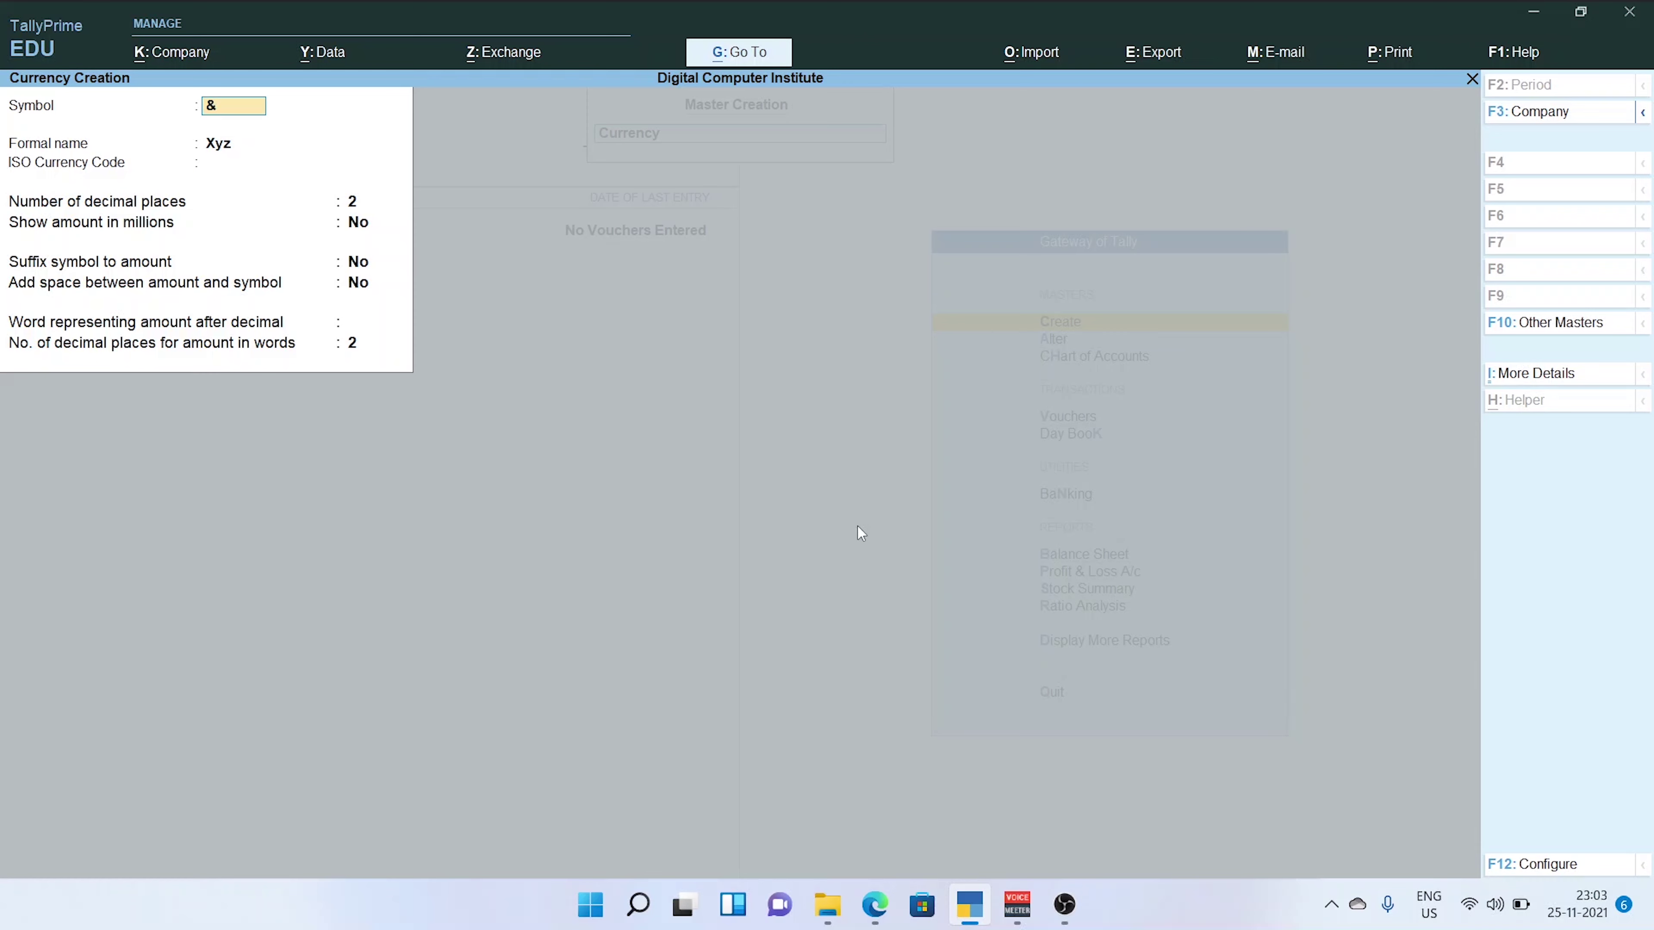
pyautogui.press('Escape')
pyautogui.press('Return')
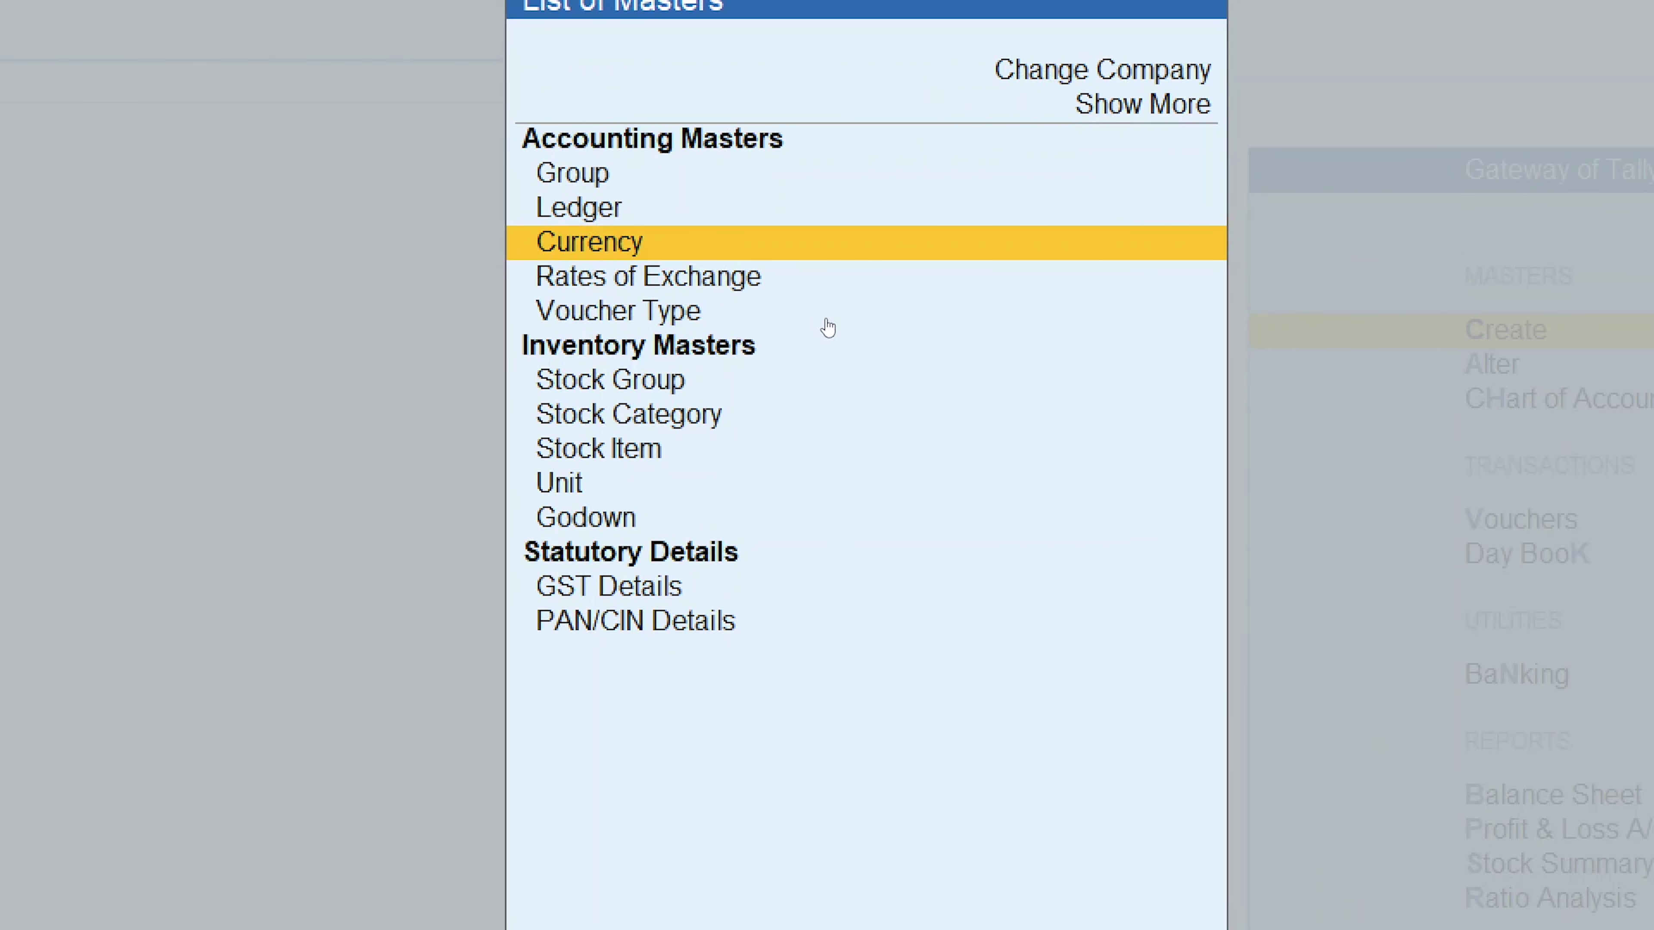
# Examine the exchange rate columns for the $ currency on 1-Apr-21, and return to the Gateway of Tally without entering rates
pyautogui.press('Down')
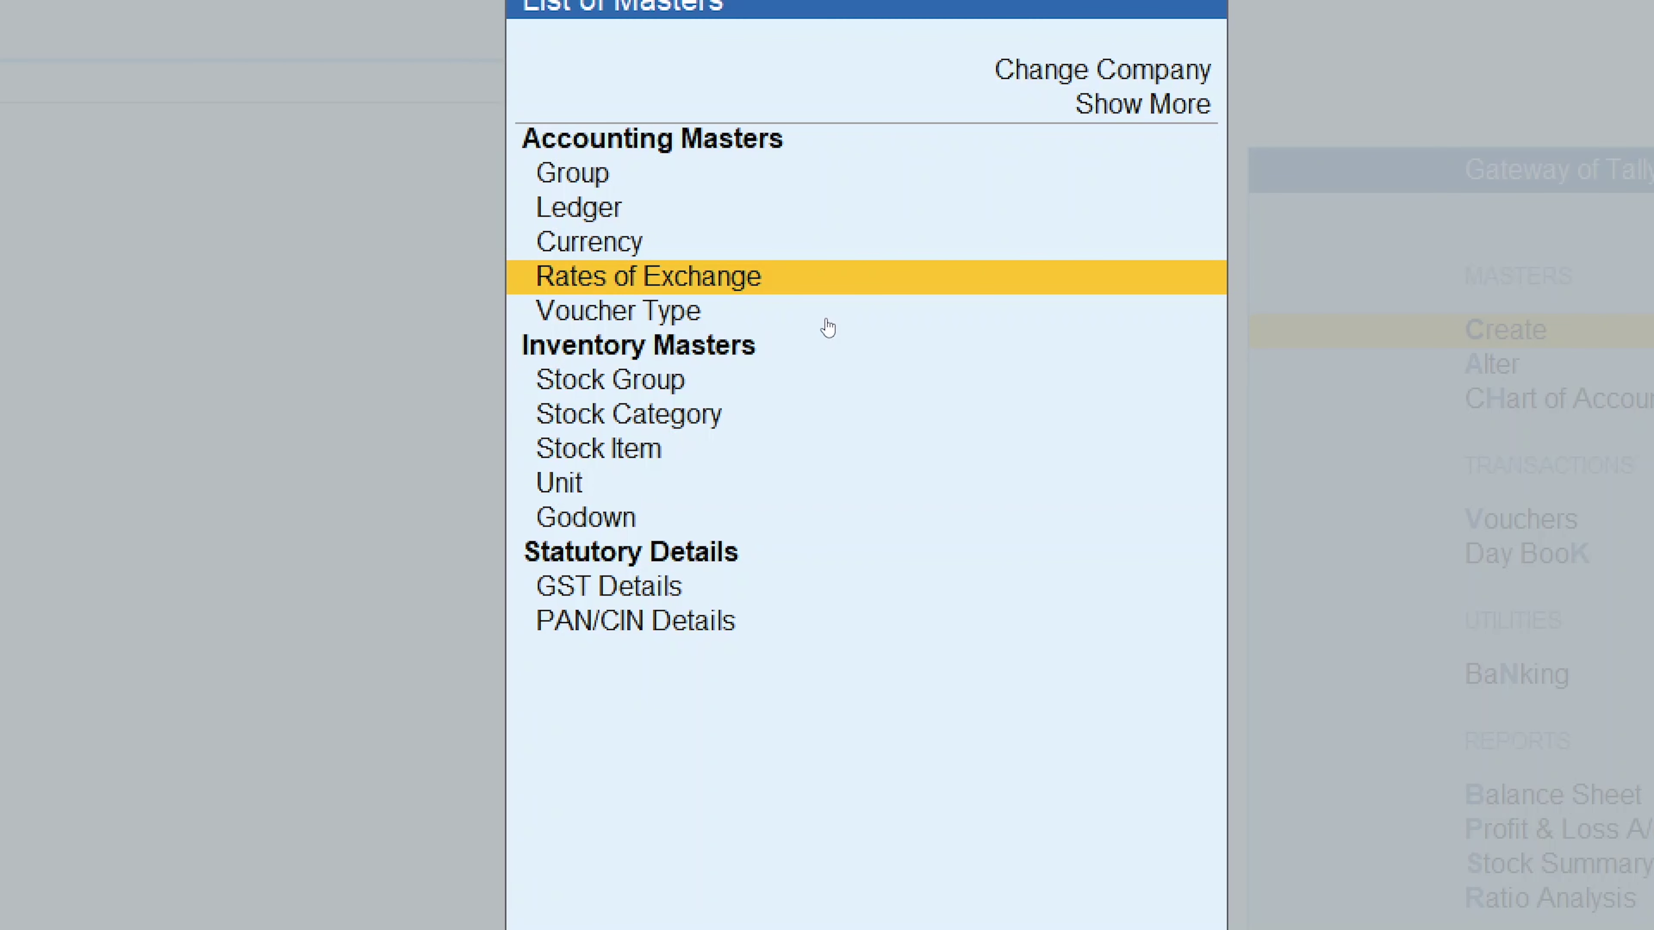
pyautogui.press('Up')
pyautogui.press('Down')
pyautogui.press('Return')
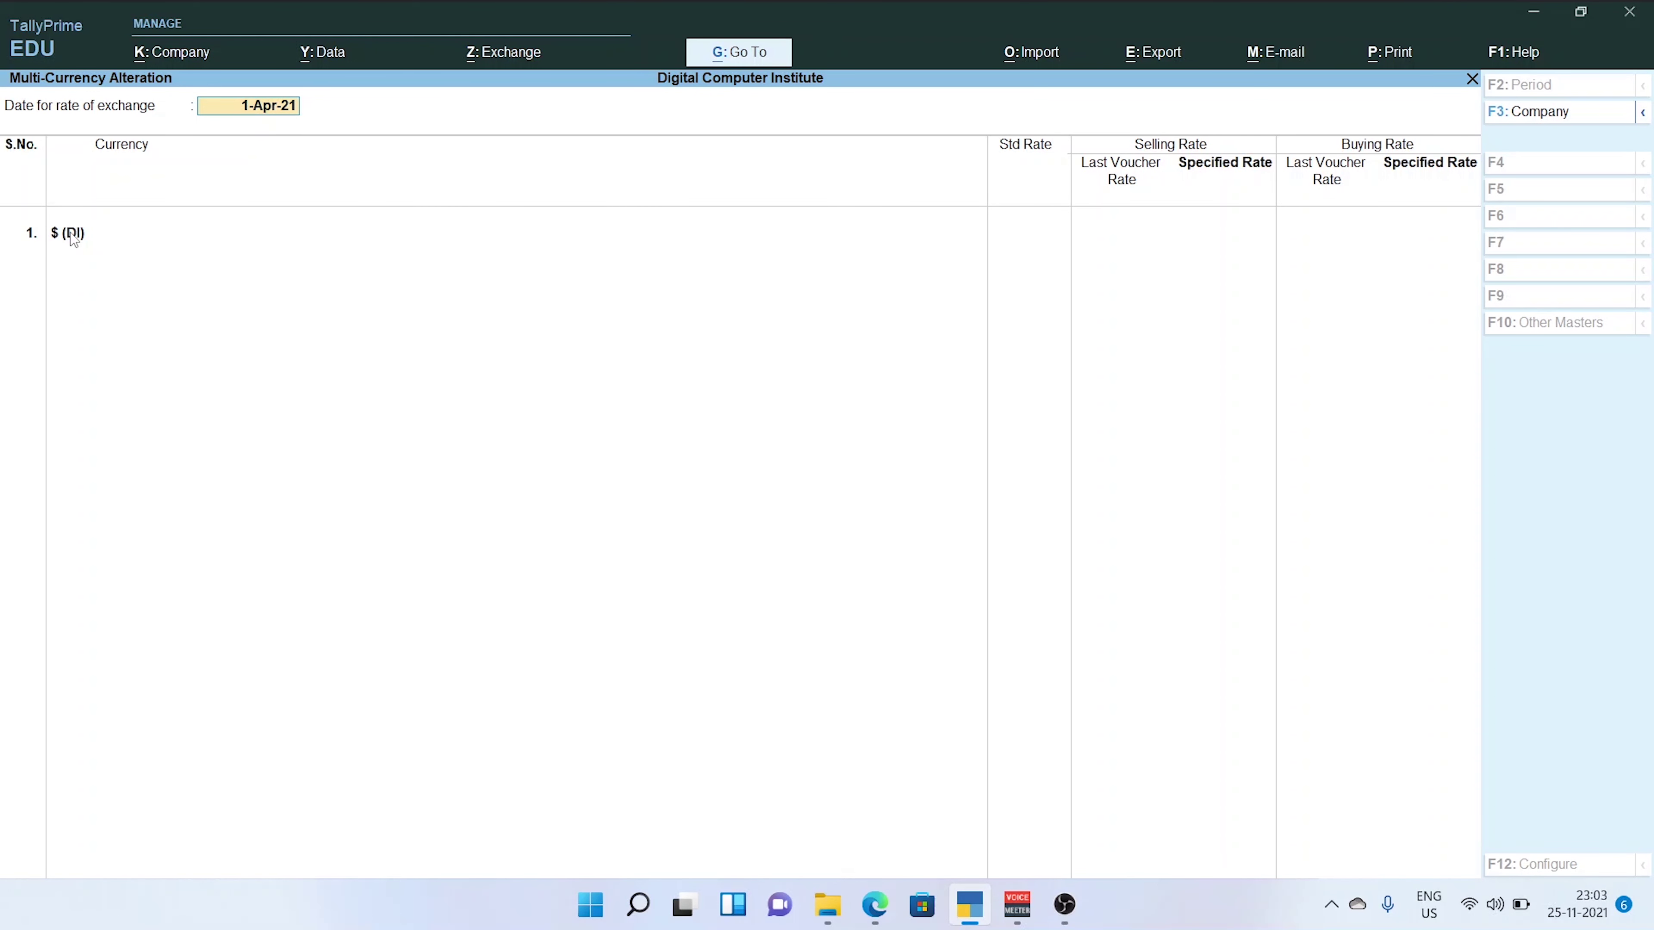
pyautogui.press('Return')
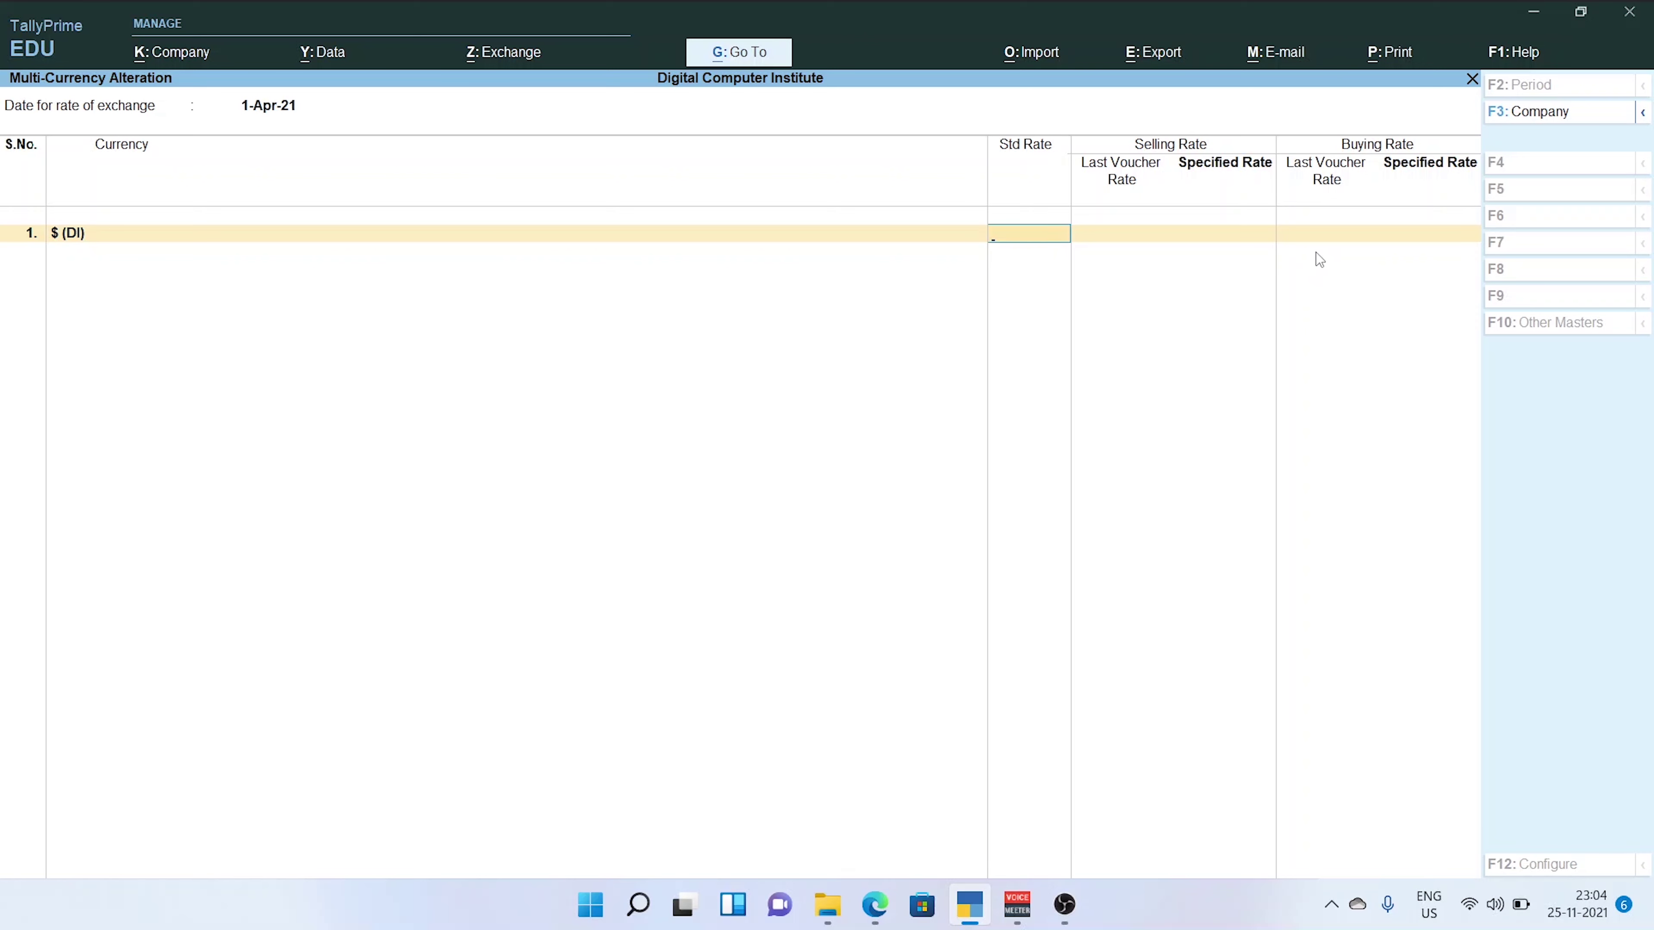
pyautogui.press('Escape')
pyautogui.press('y')
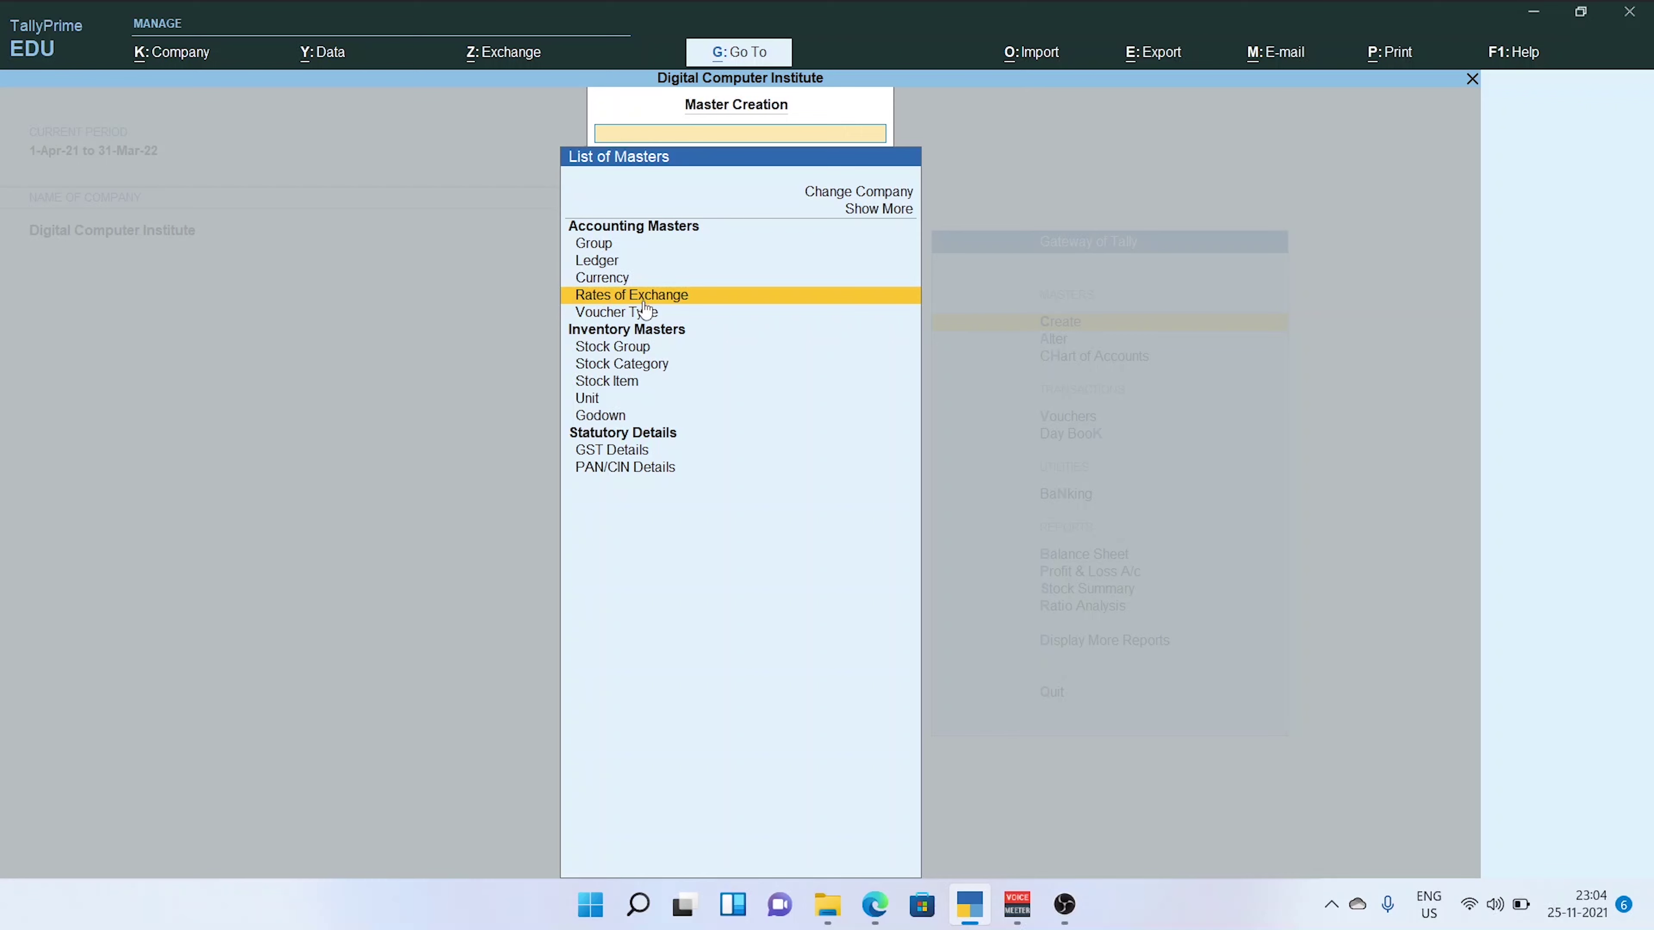
pyautogui.press('Up')
pyautogui.press('Up')
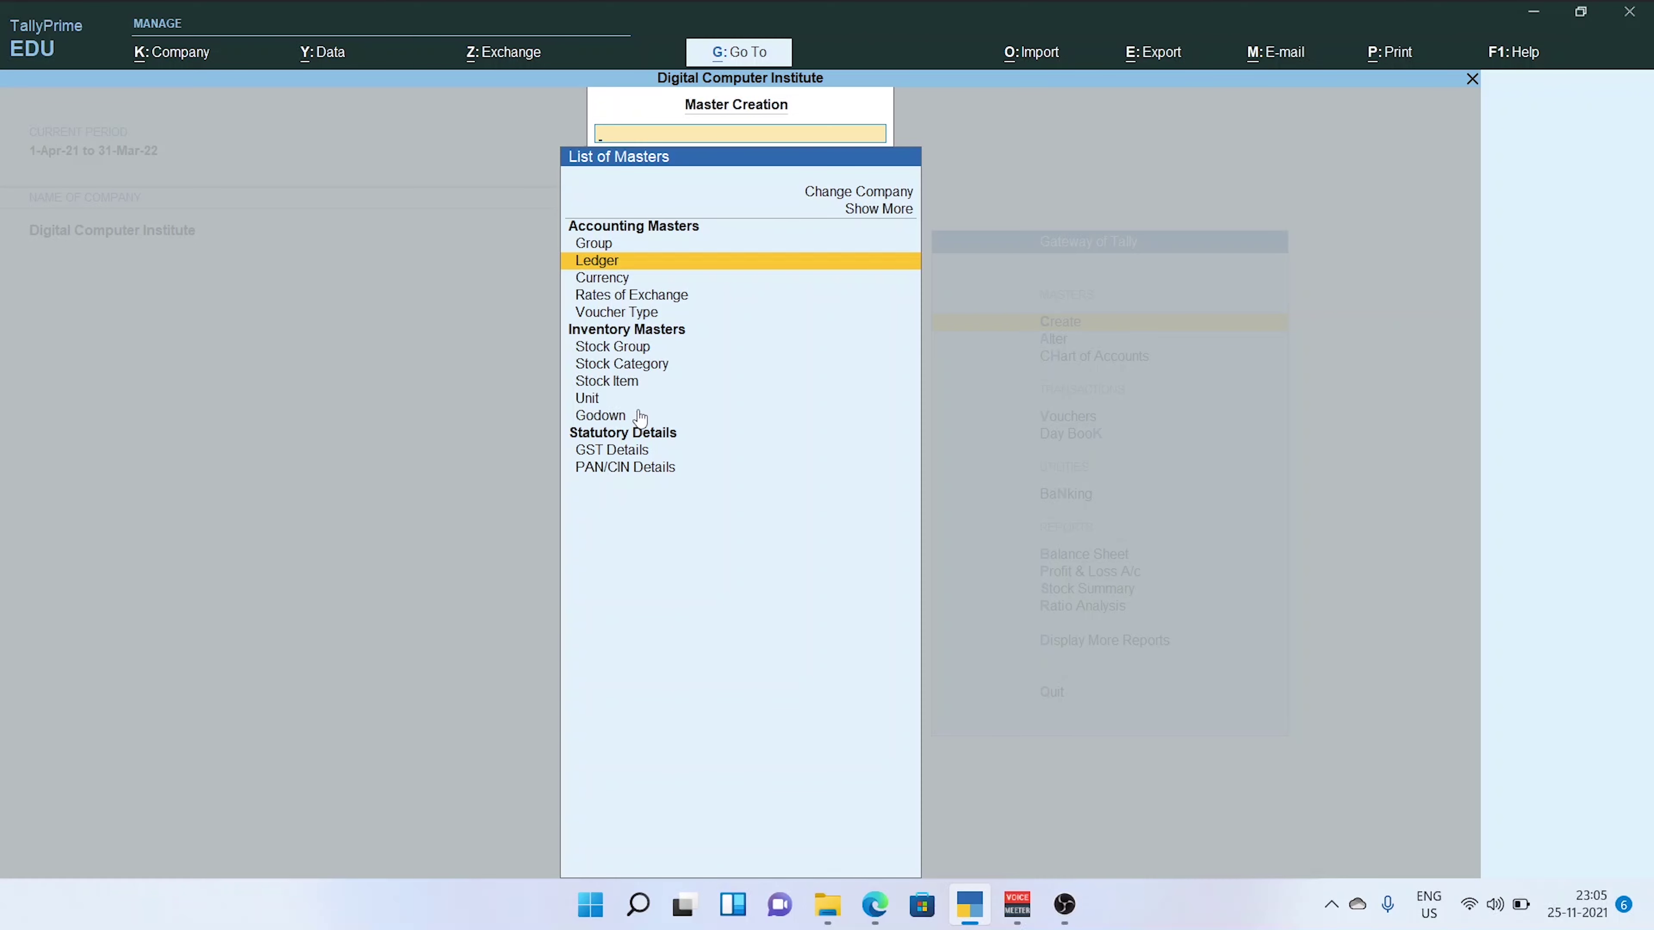
pyautogui.press('Escape')
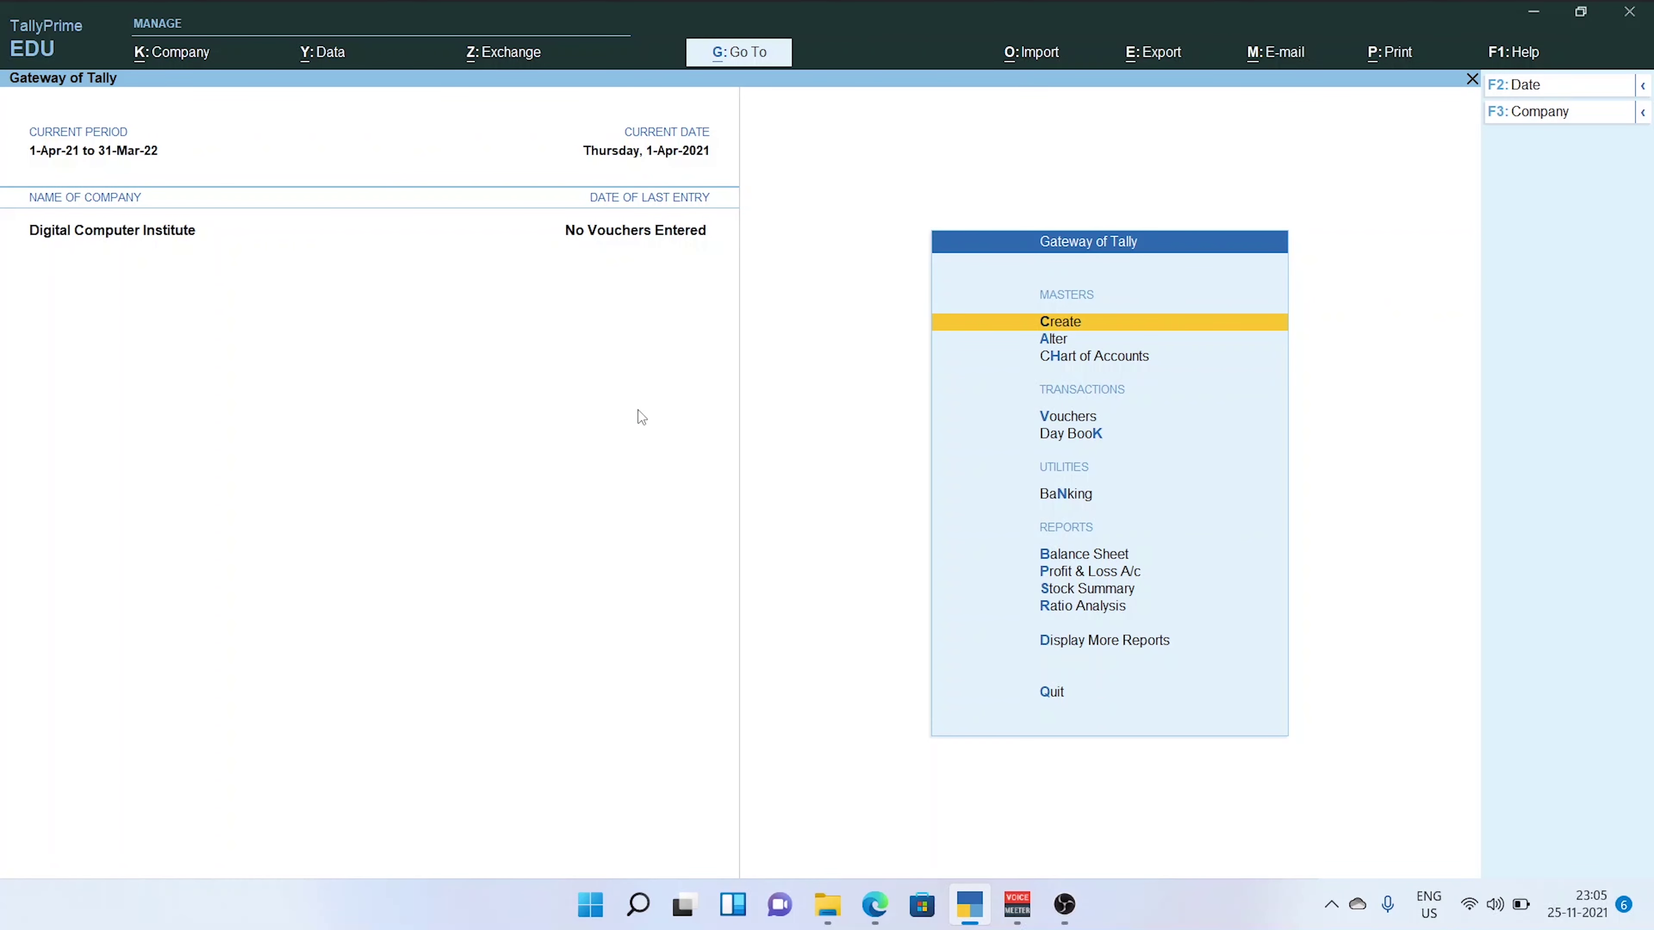